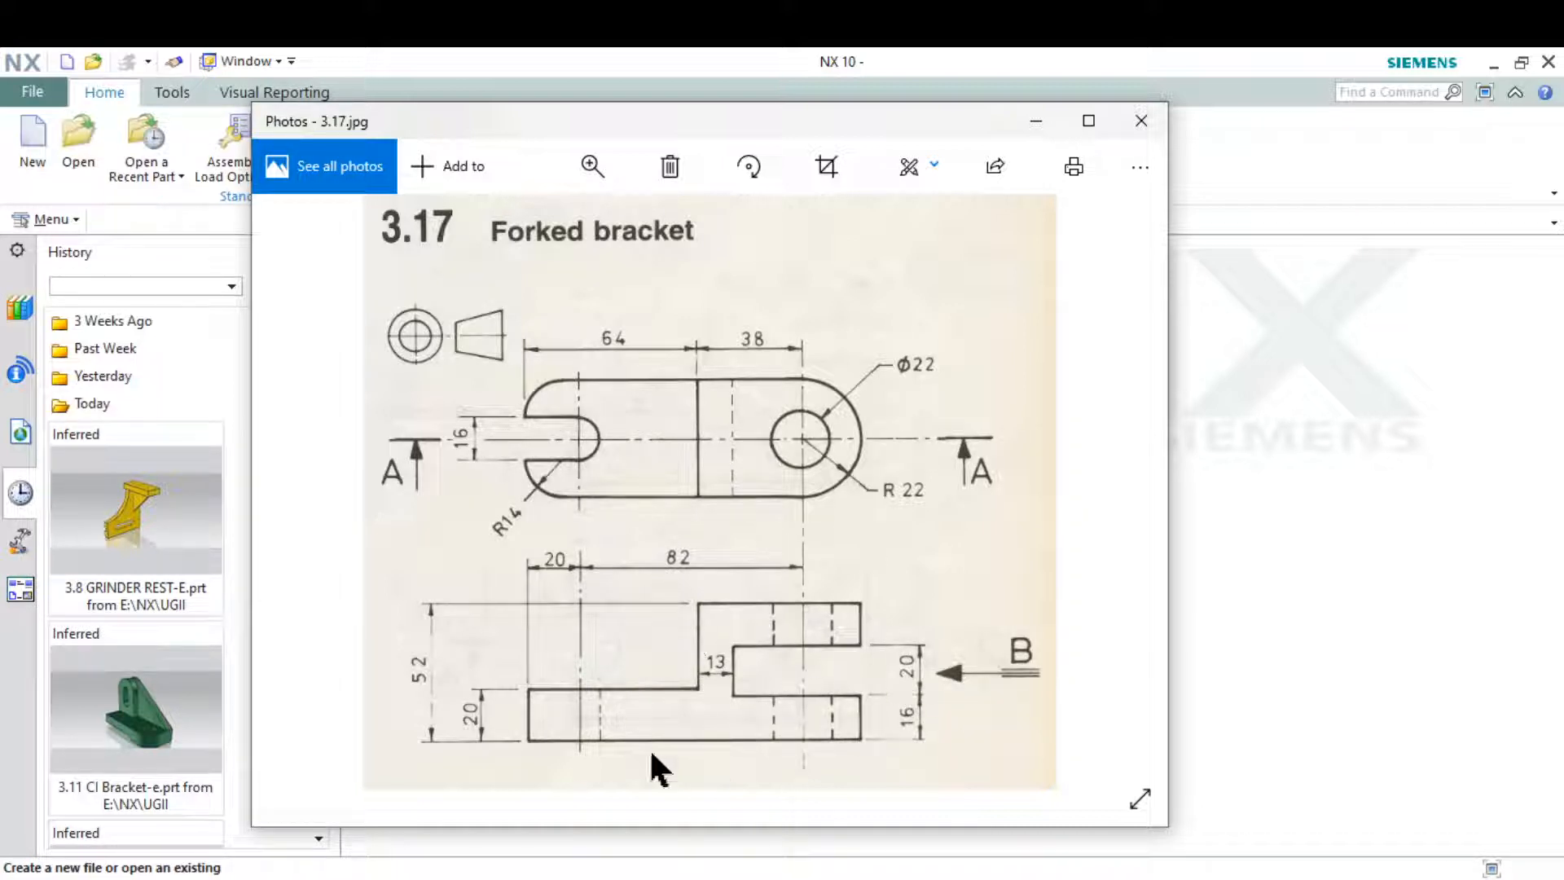
Check the forked bracket reference drawing and create a millimetre Model part named 3.17 Forked End
left_click(1033, 122)
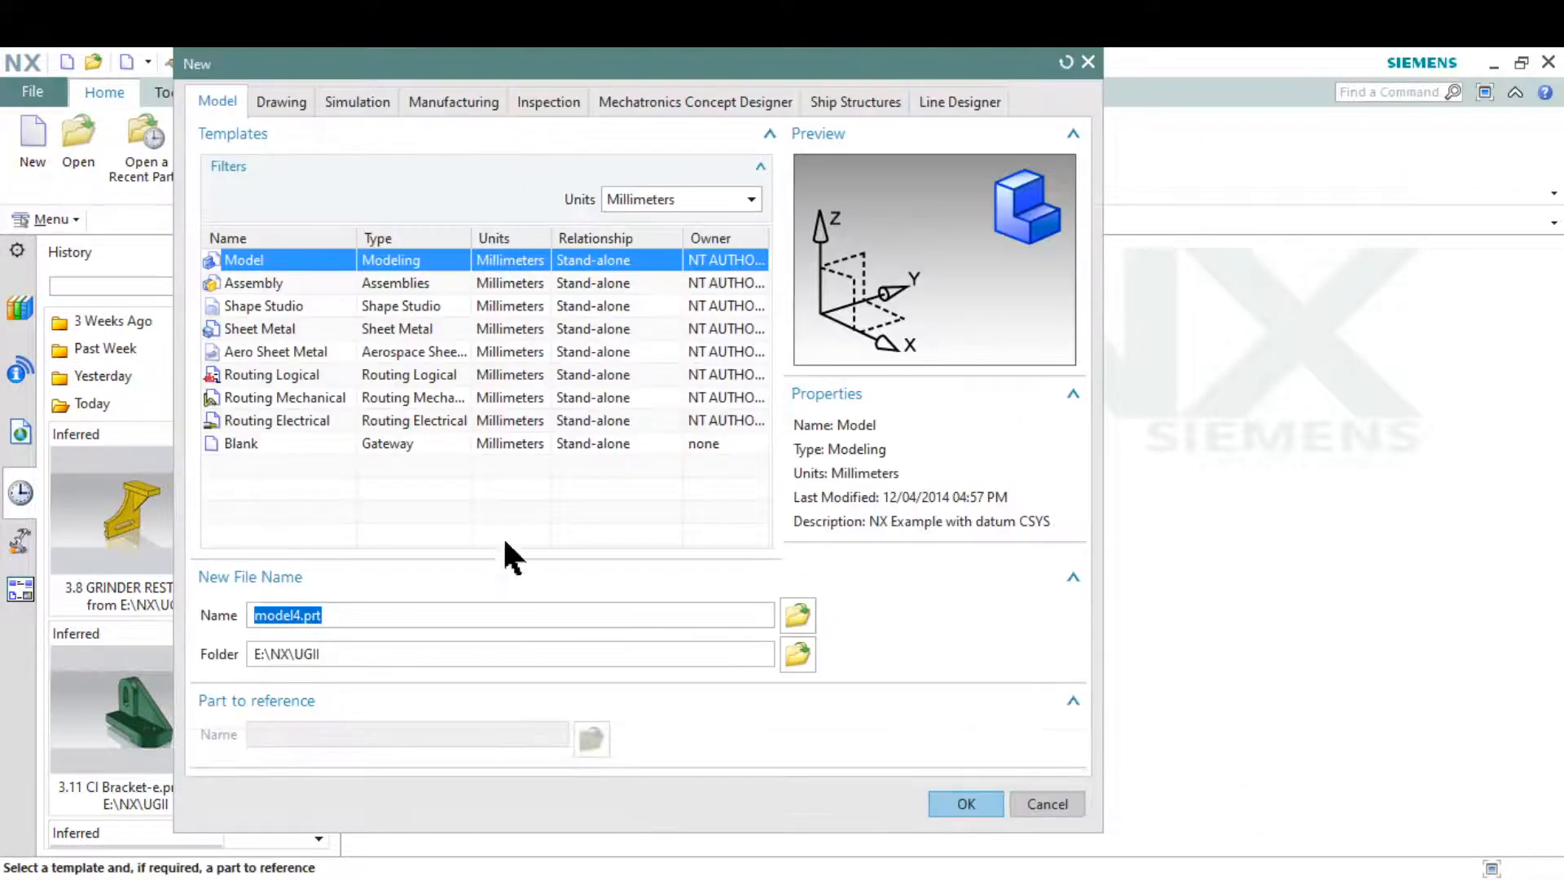
key("alt+Tab")
key("alt+Tab")
type("3.")
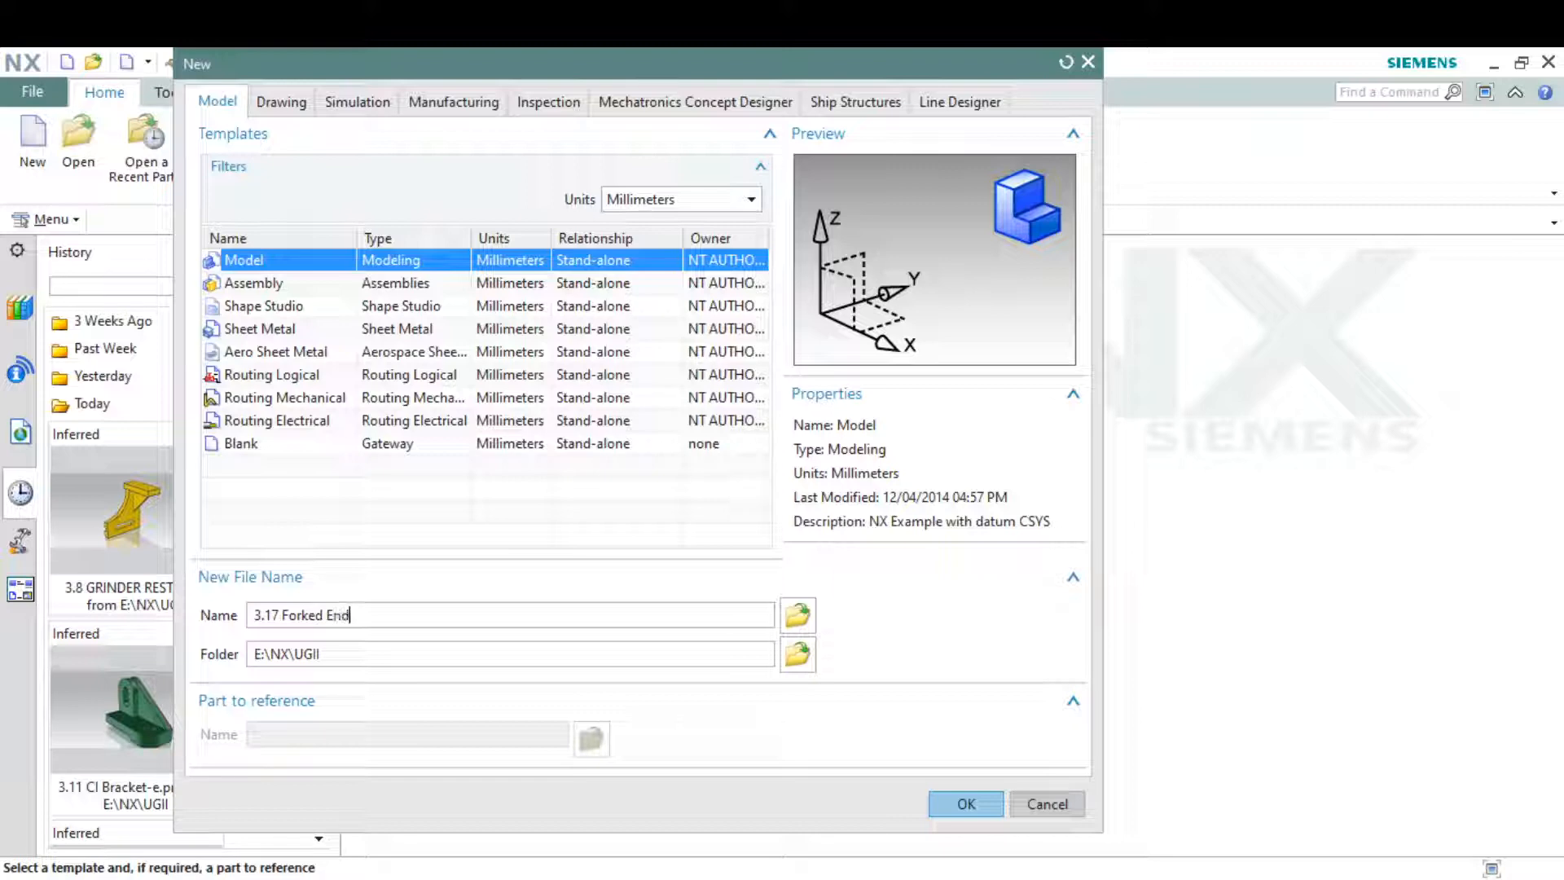
key("Return")
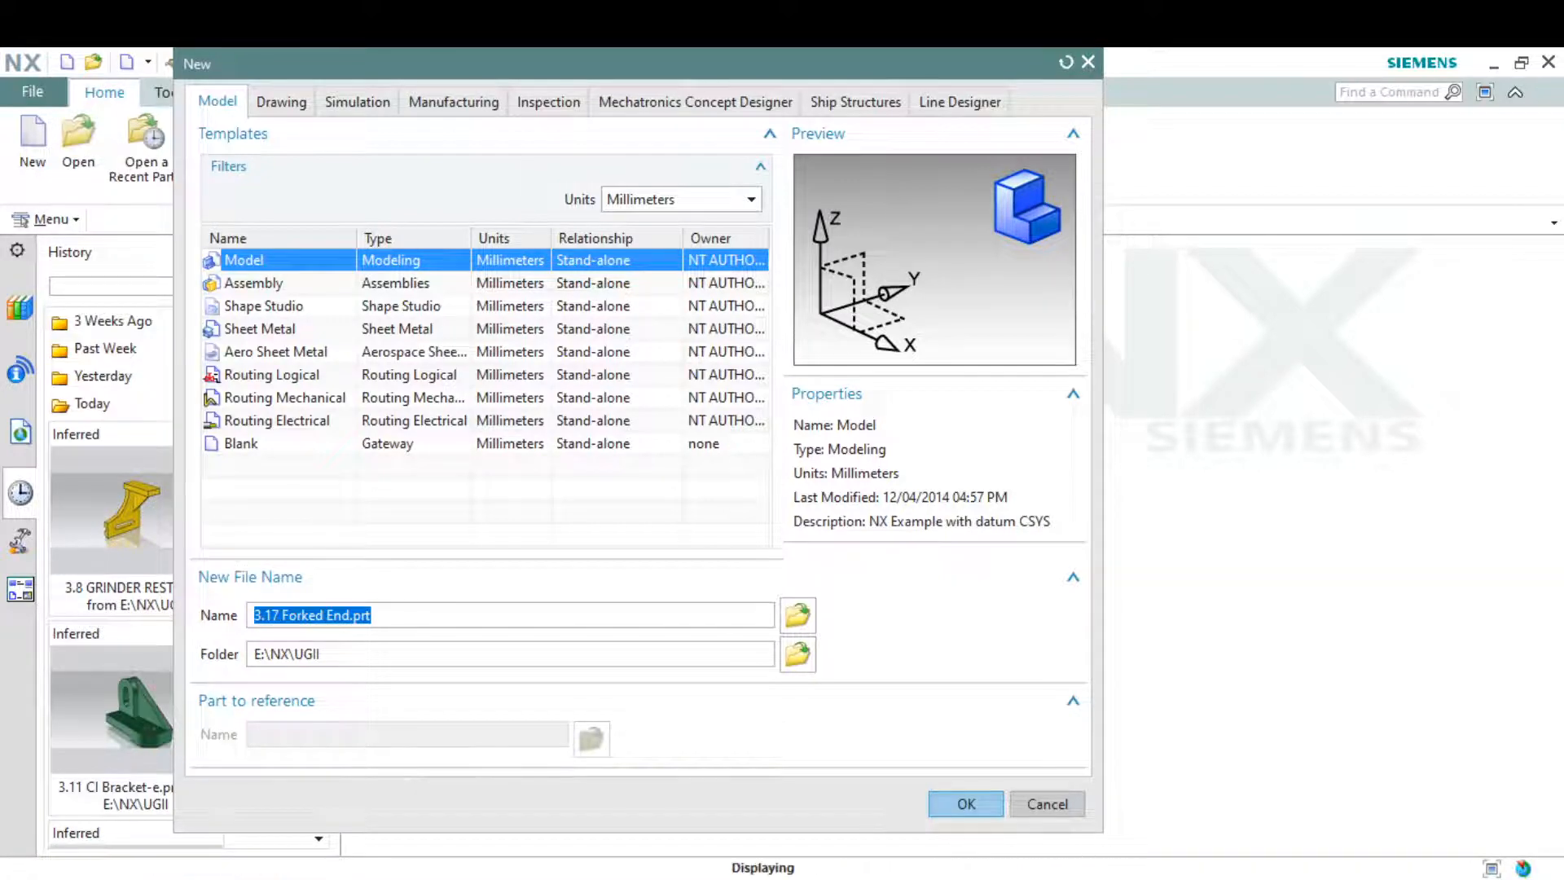
key("alt+Tab")
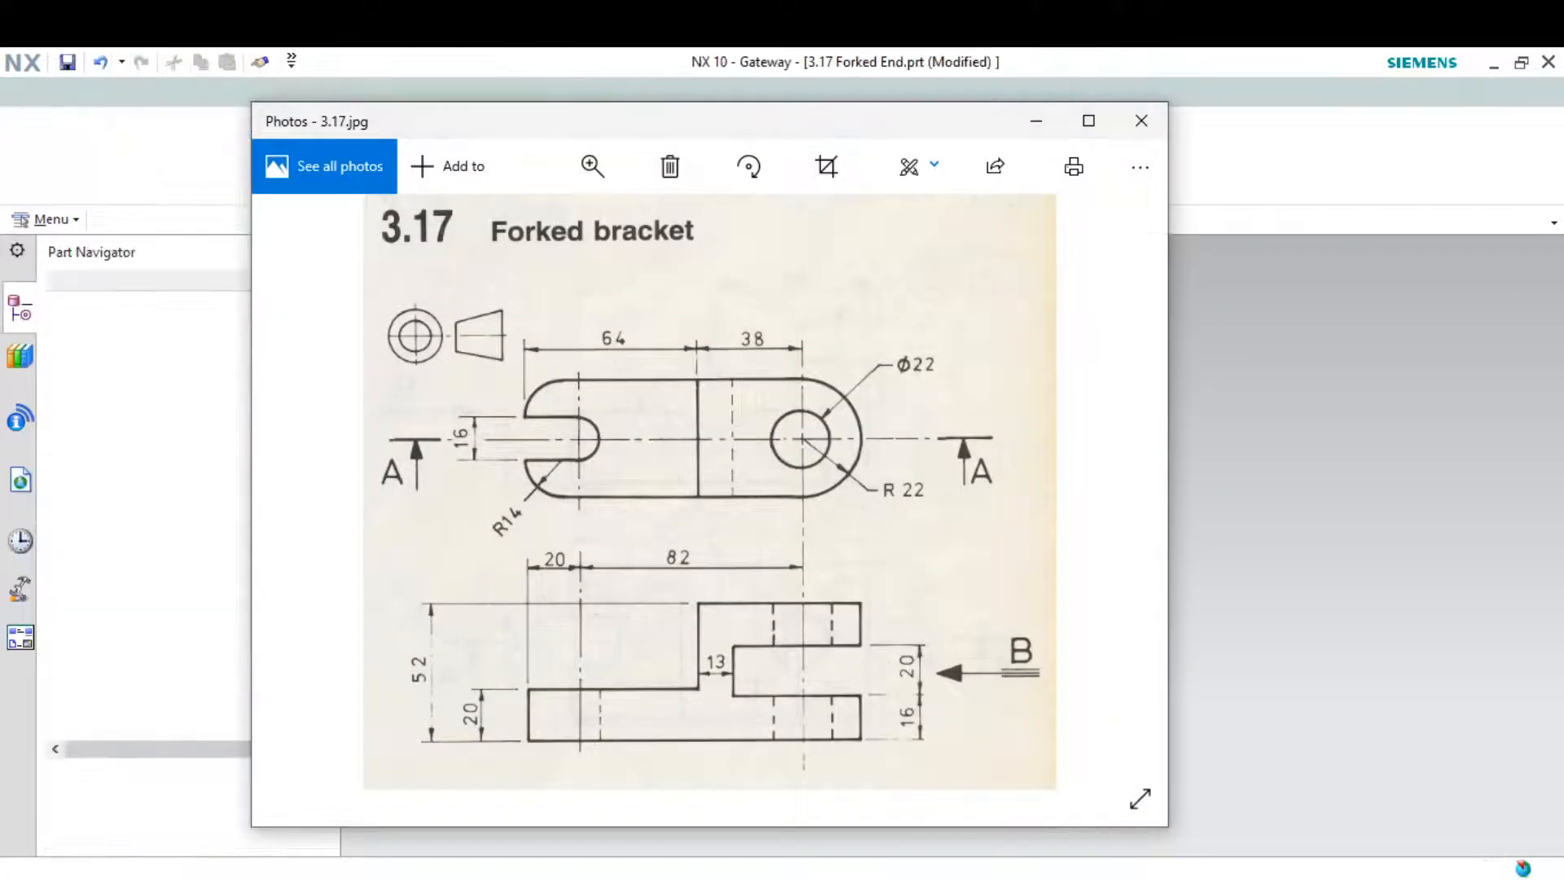
key("alt+Tab")
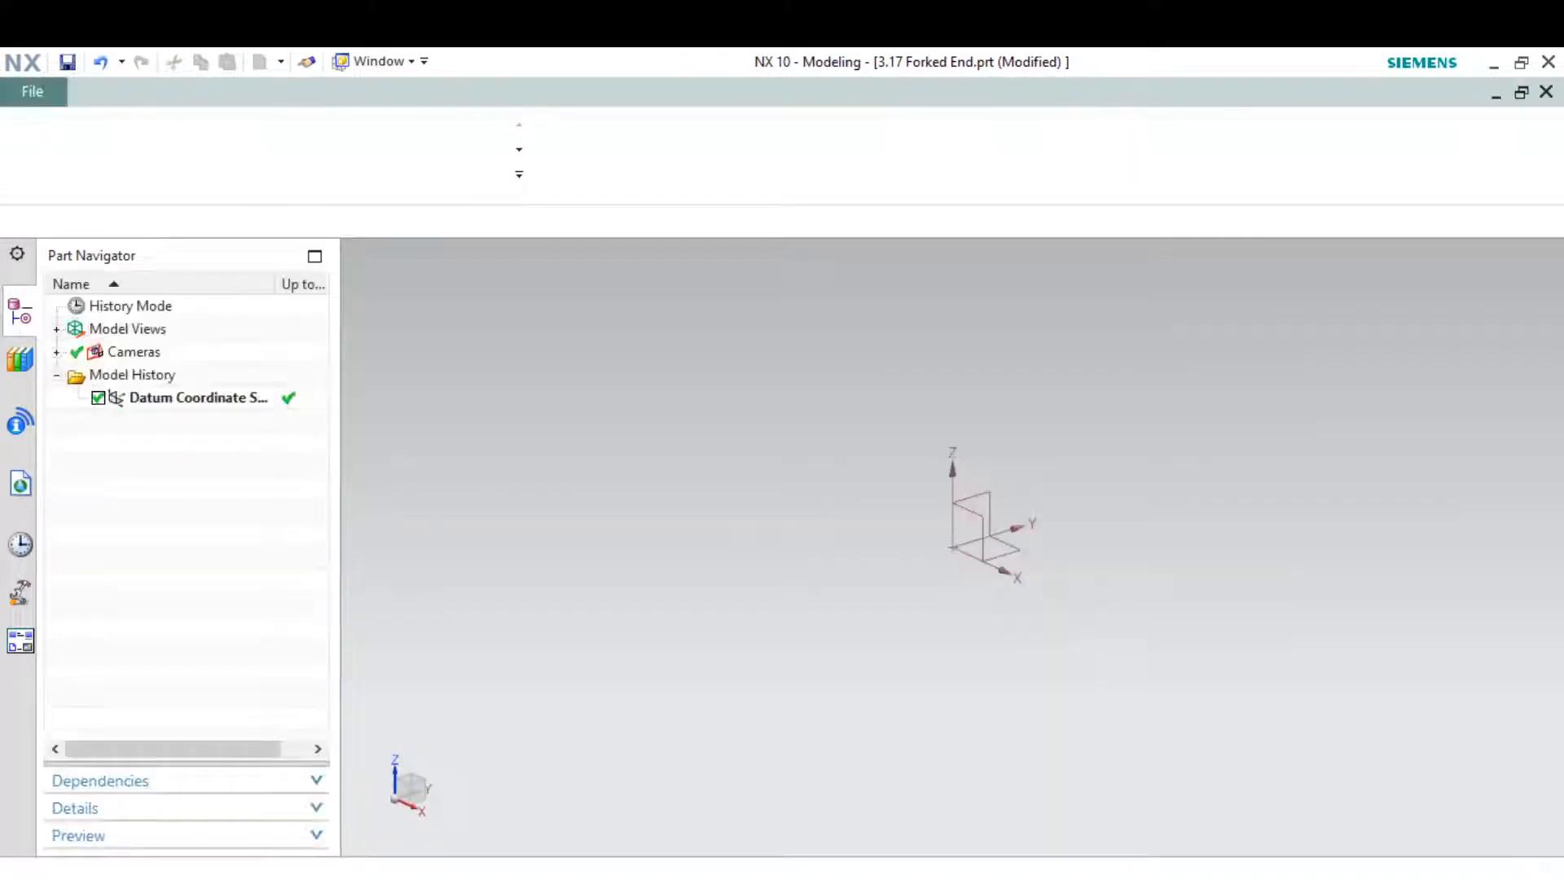
Create a sketch on the YZ datum plane, view it squarely from the reverse side, and check the reference drawing
left_click(41, 129)
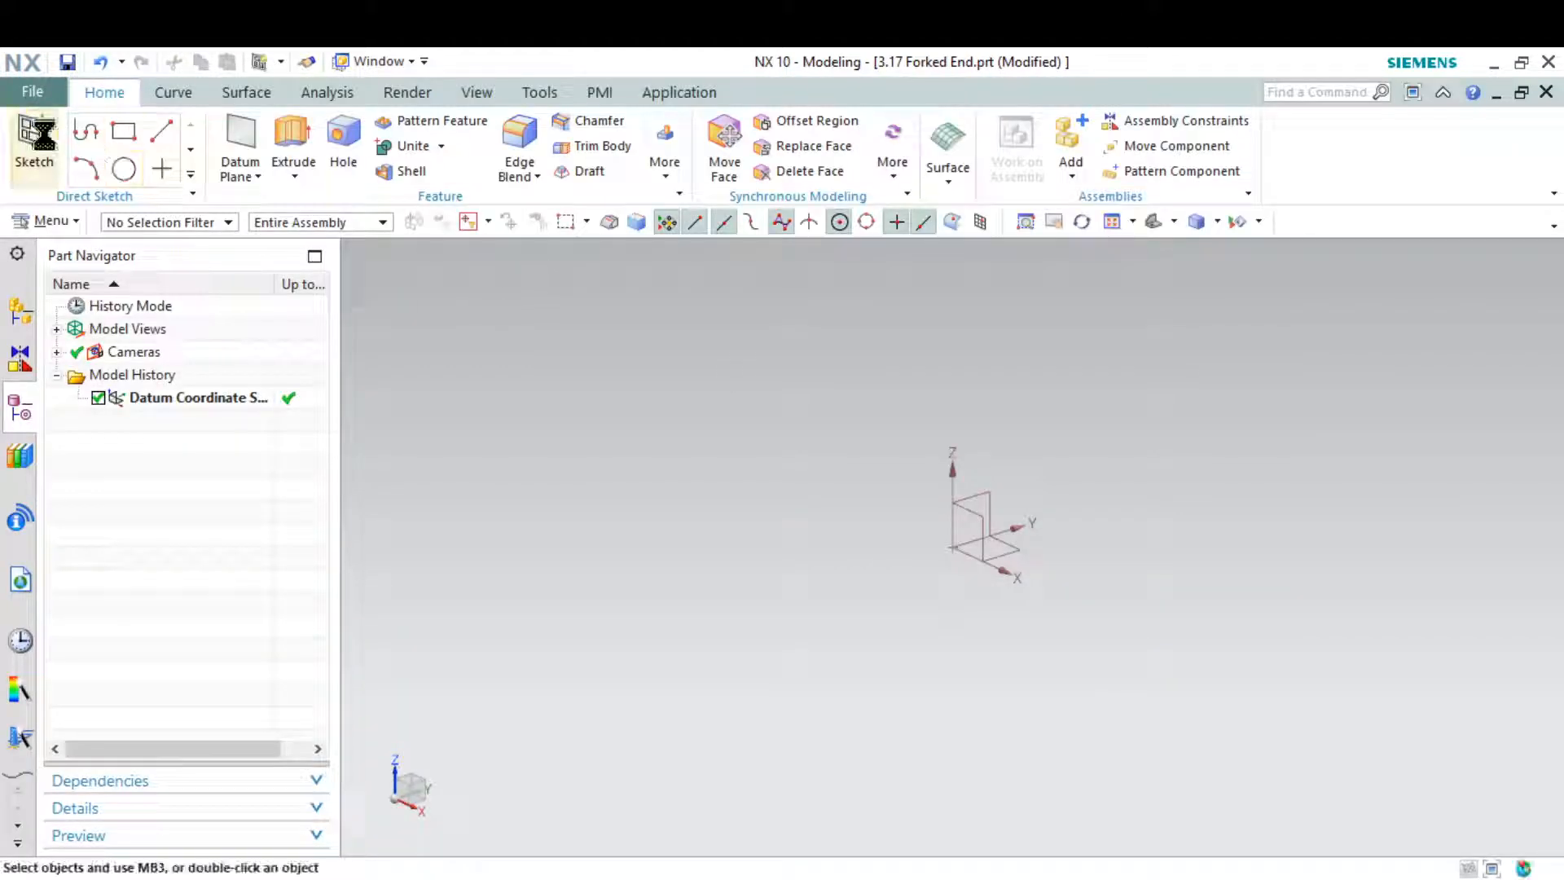
left_click(974, 499)
left_click(428, 827)
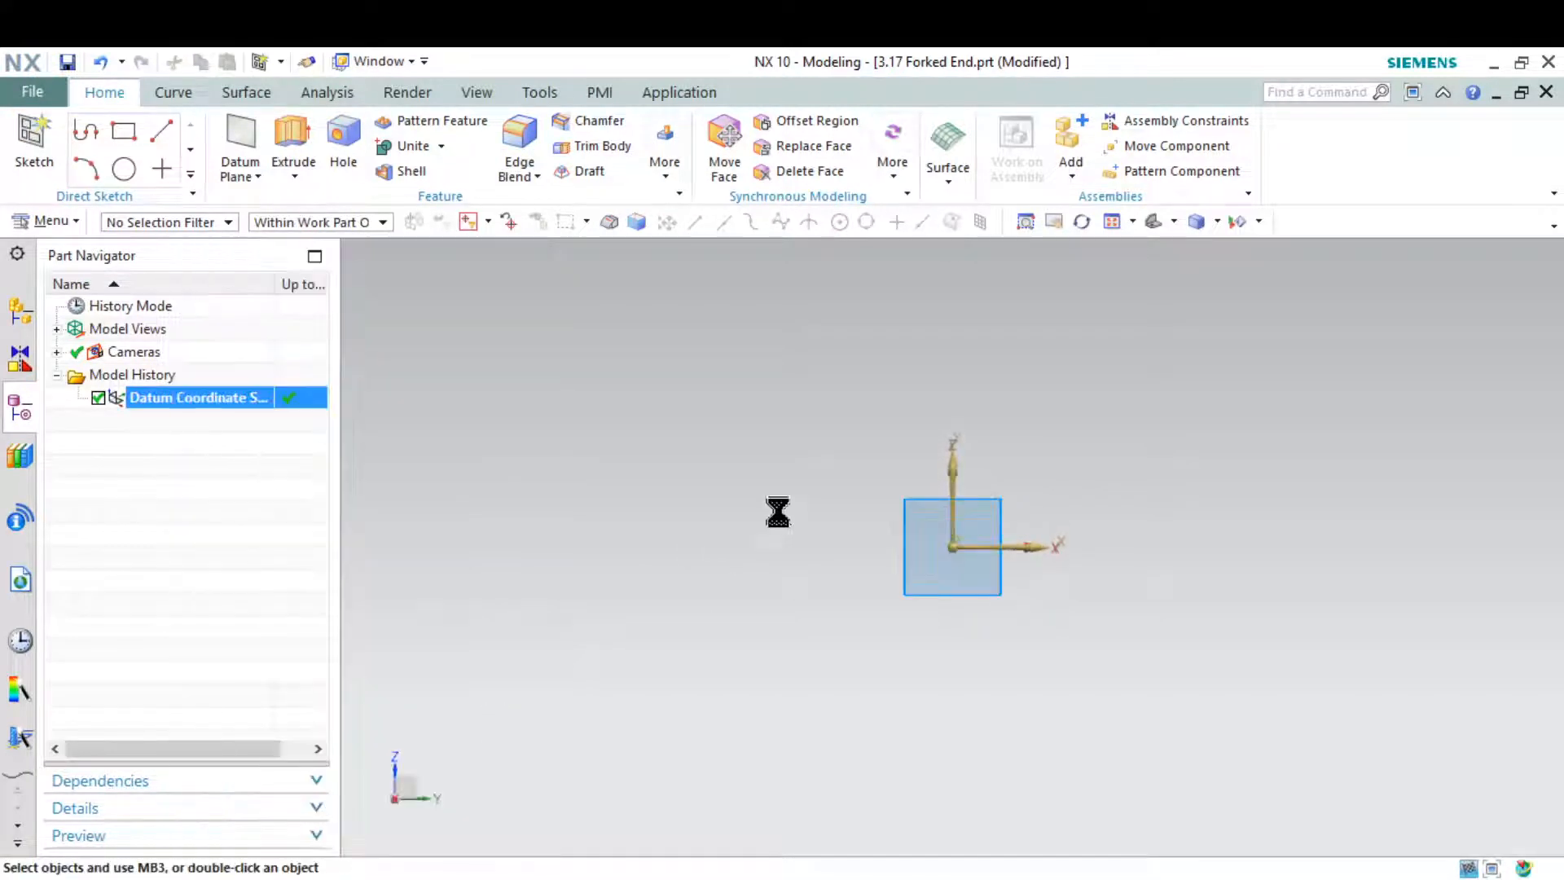
middle_click_drag(811, 549, 1027, 546)
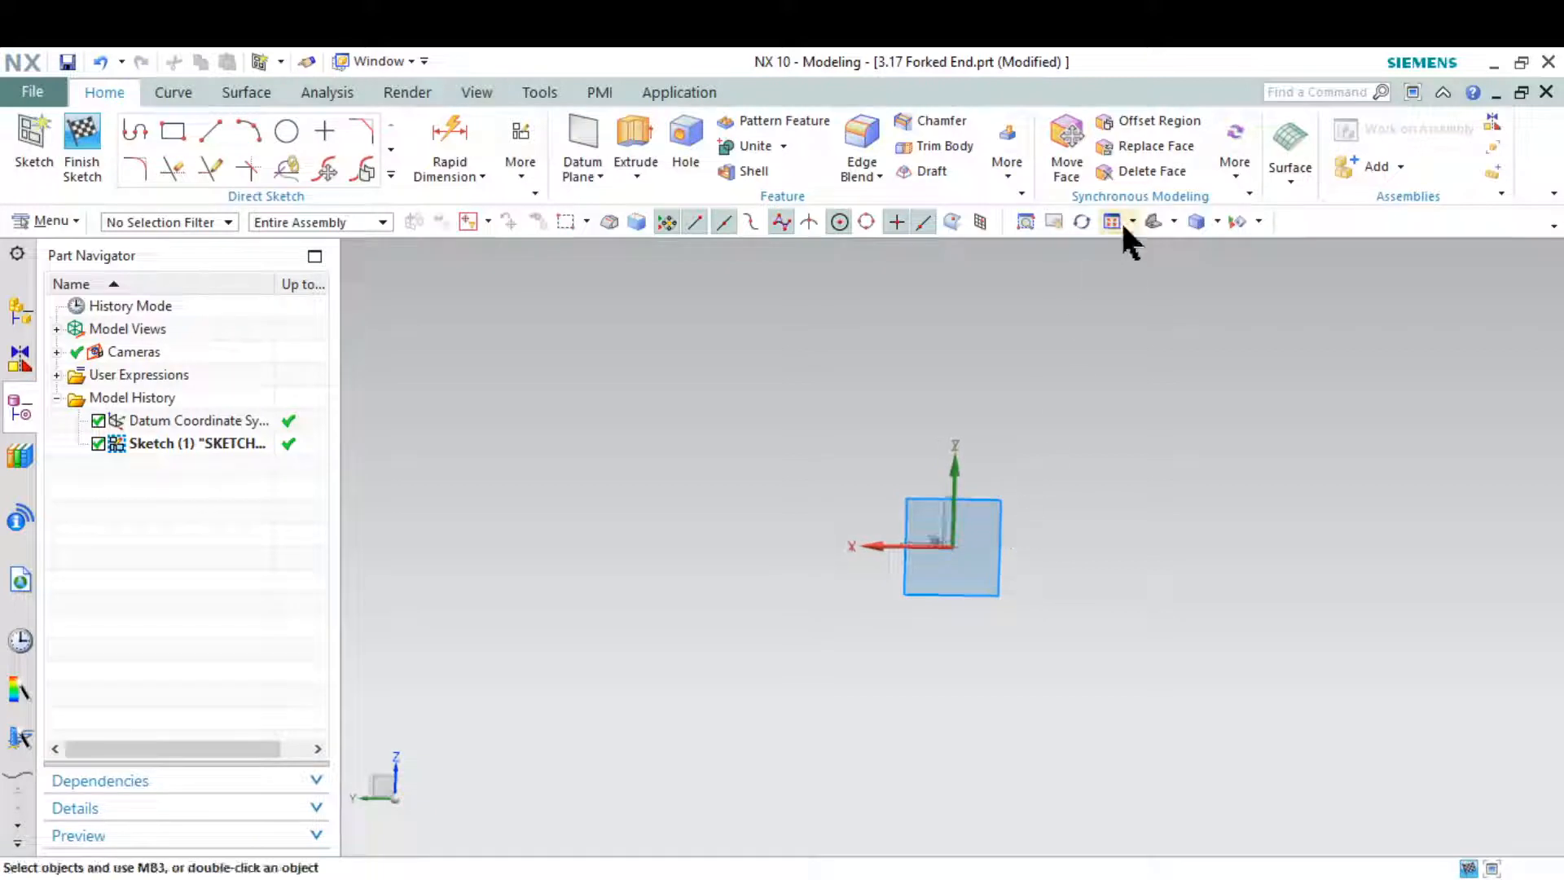
left_click(1174, 220)
left_click(1203, 285)
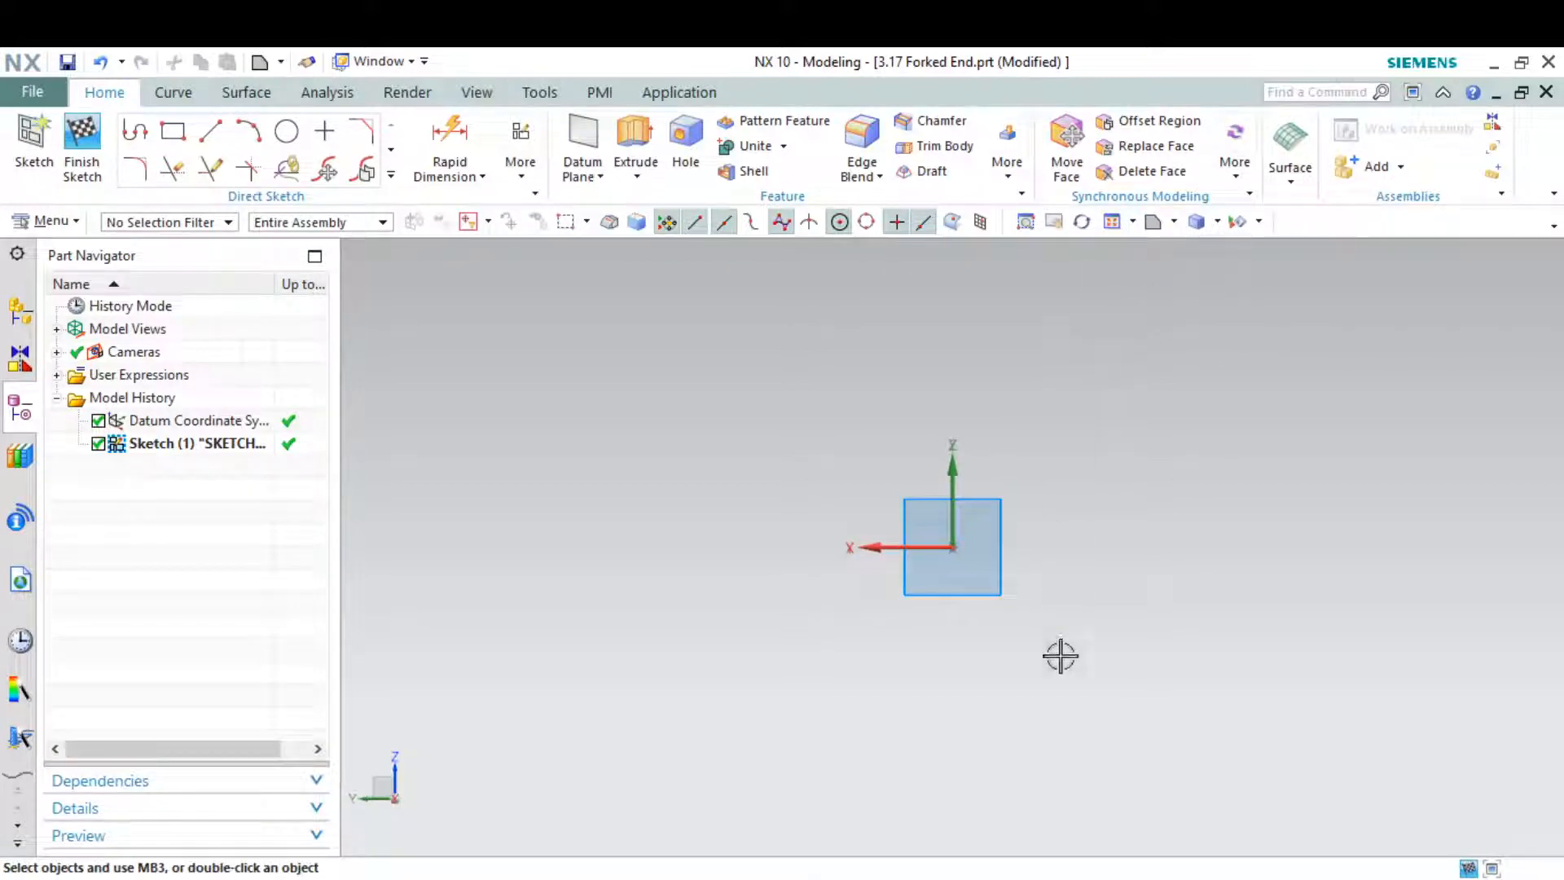
key("alt+Tab")
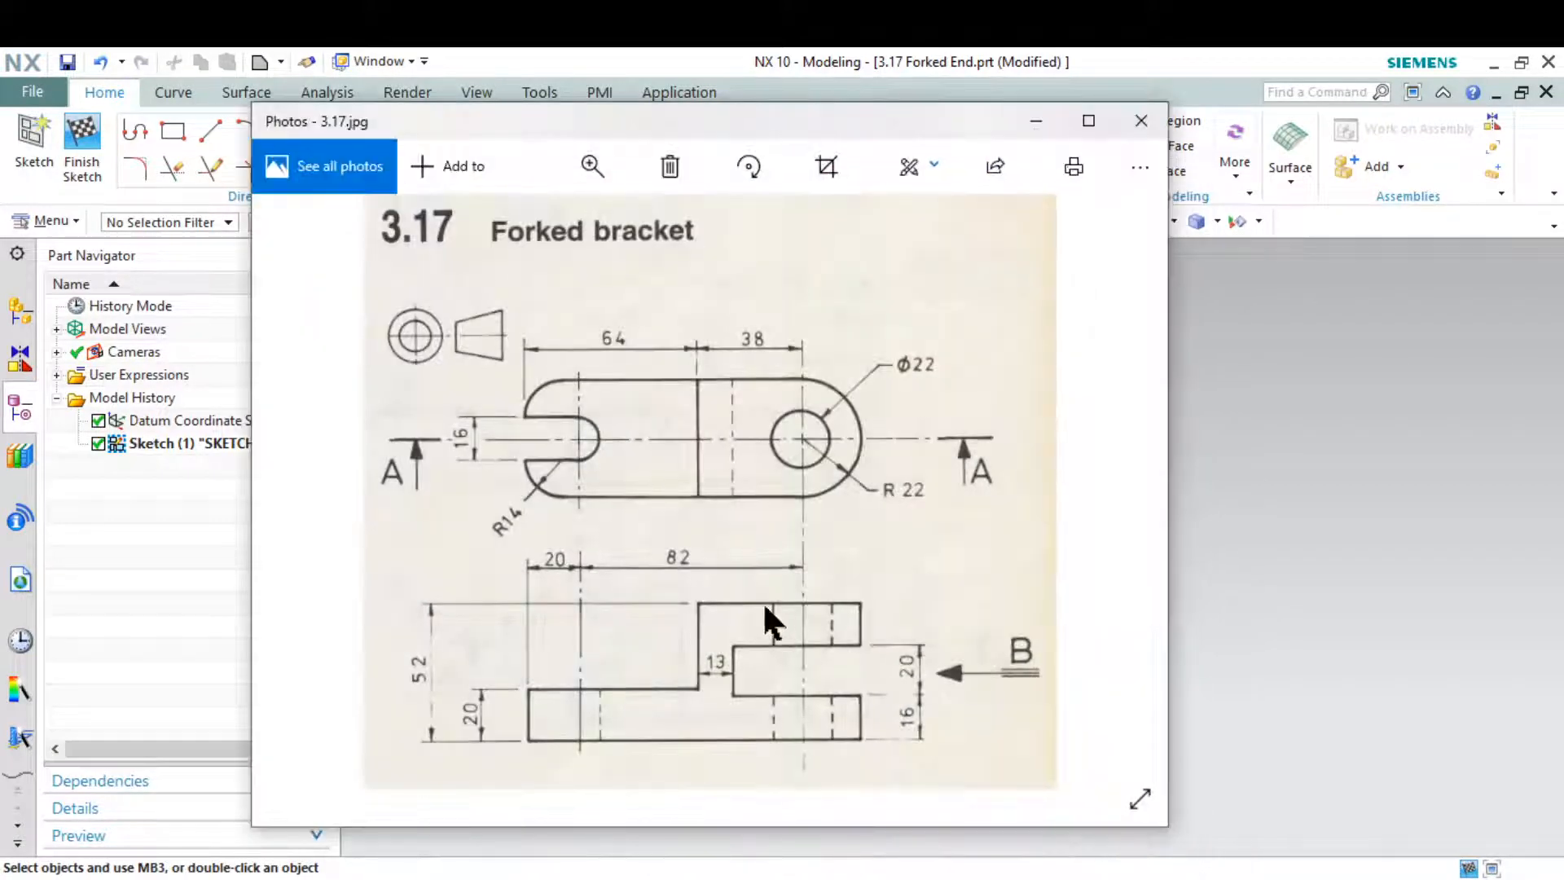
left_click(1038, 121)
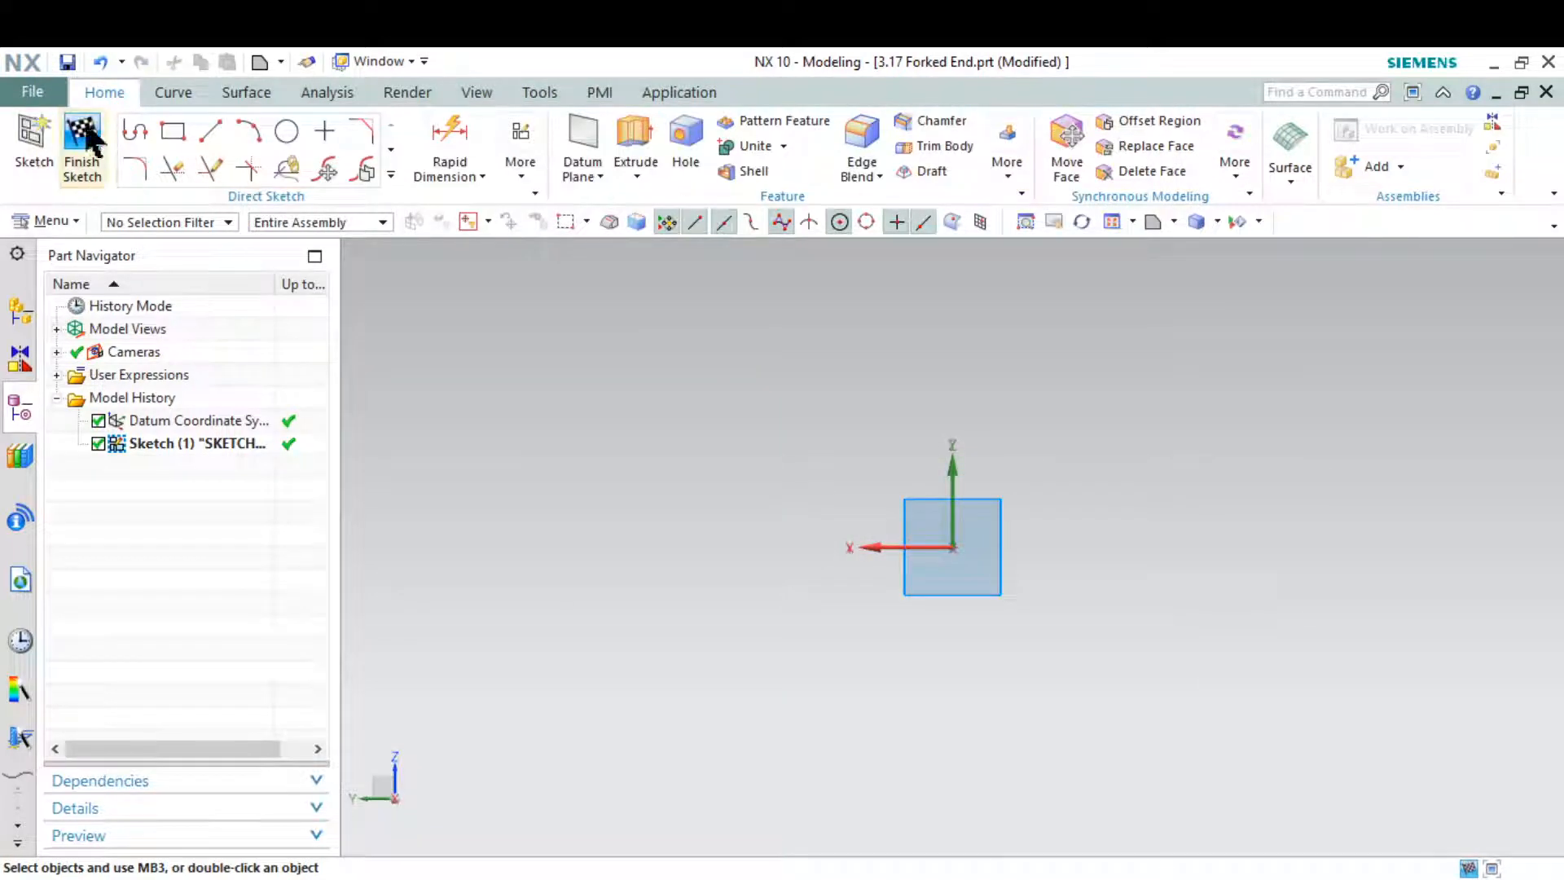
From the origin, sketch a base line about 95 mm long, a 14 mm end edge, a 69 mm step edge and a 32 mm upright
left_click(133, 134)
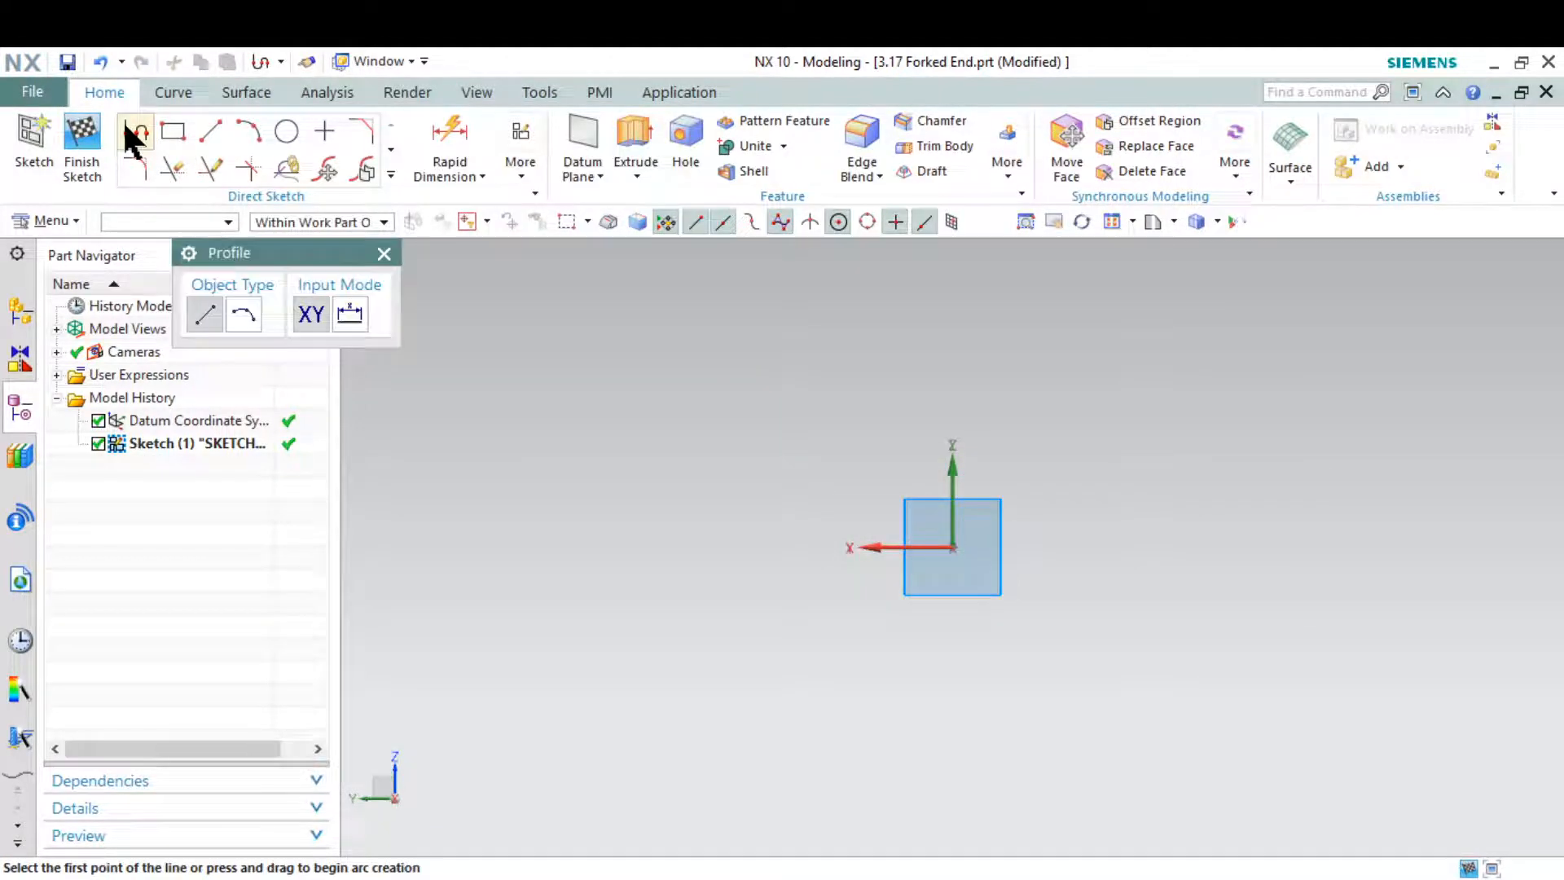
left_click(939, 547)
left_click(551, 546)
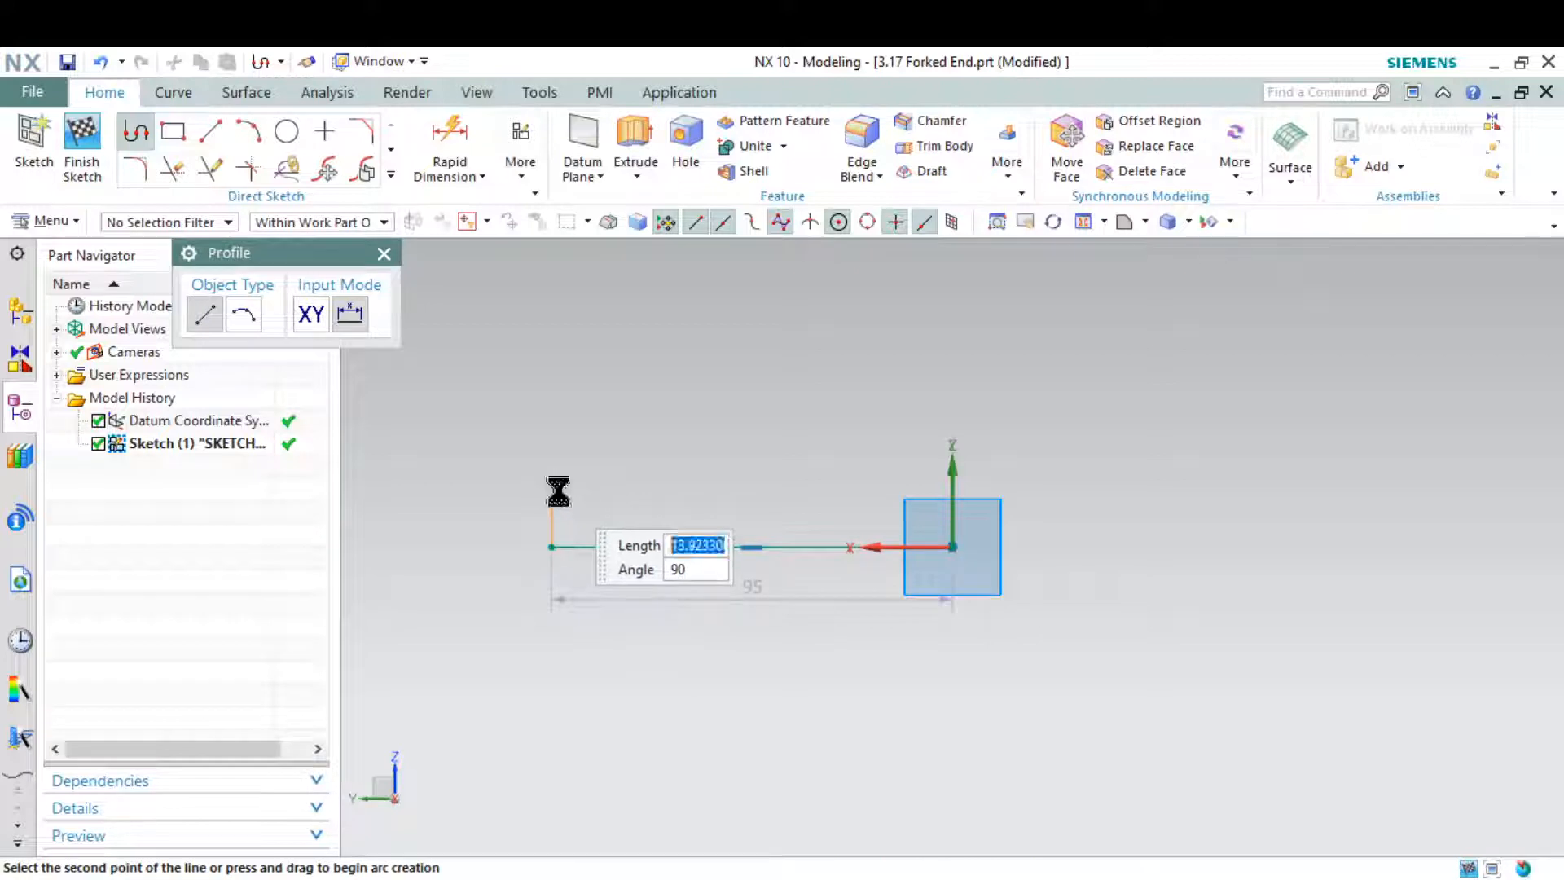
left_click(552, 489)
left_click(843, 489)
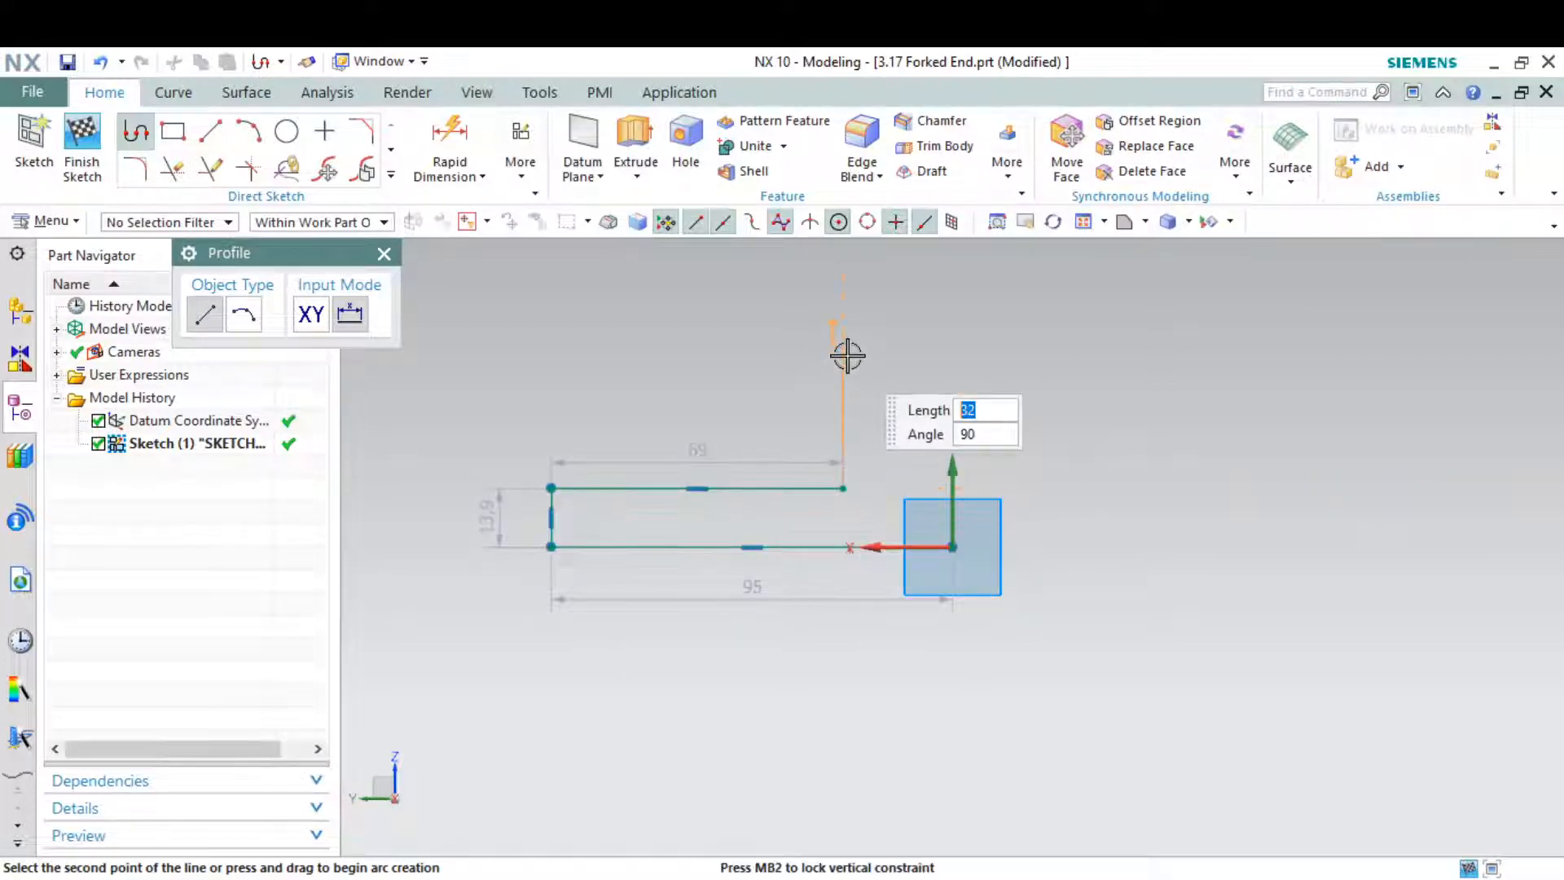
left_click(842, 353)
Continue the profile with a 41 mm top edge, 12 mm end, 31 mm underside, 23 mm inner wall and 15.5 mm ledge, closing it at the origin
left_click(1014, 353)
left_click(1014, 403)
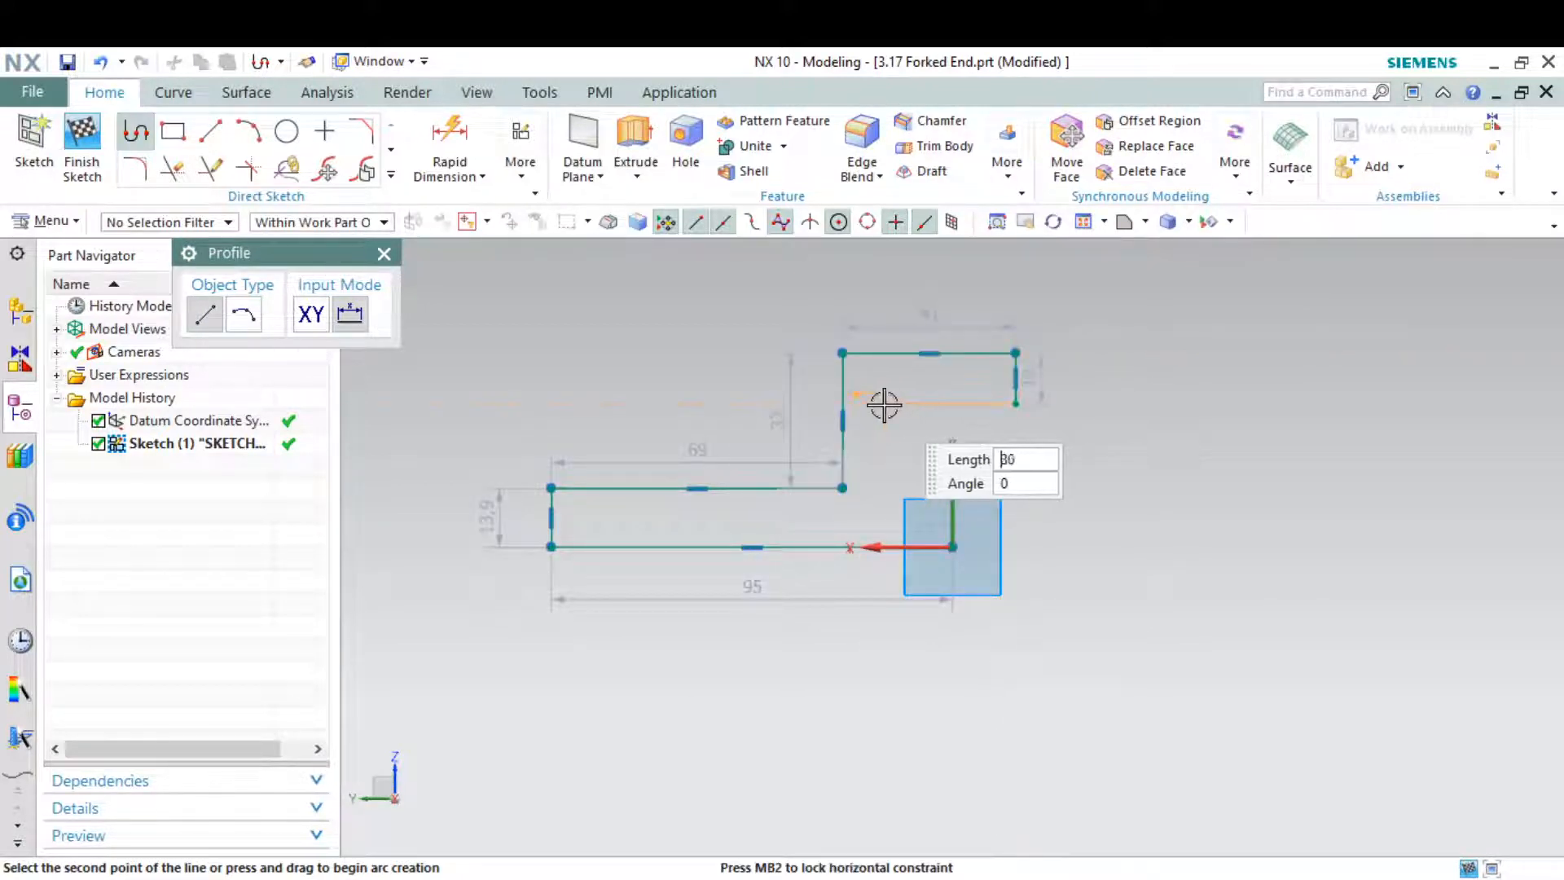
left_click(885, 403)
left_click(884, 500)
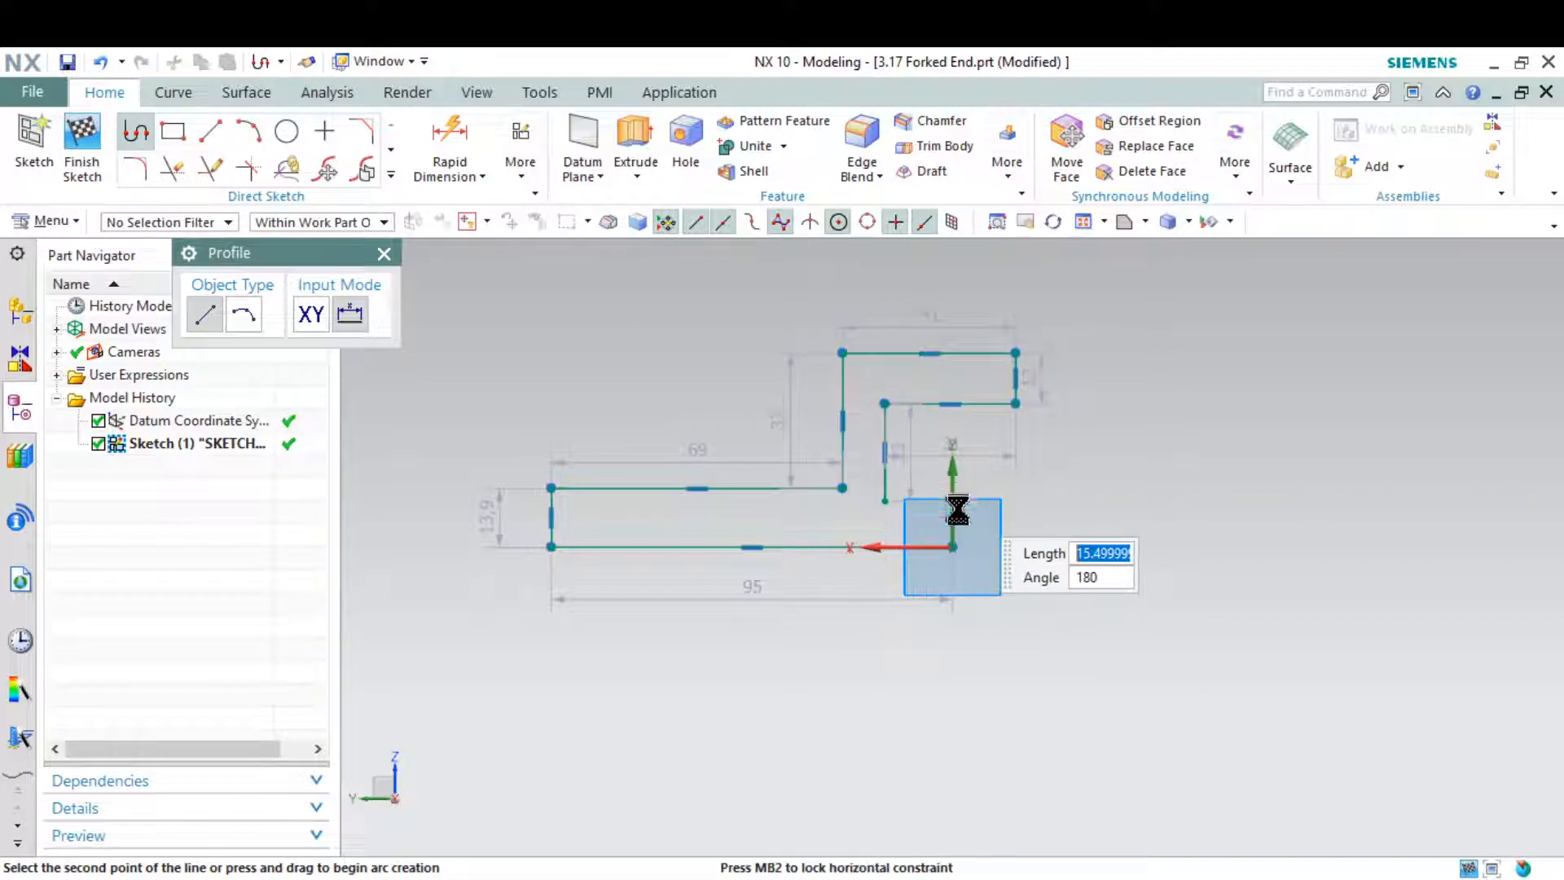
left_click(952, 501)
left_click(951, 547)
key("Escape")
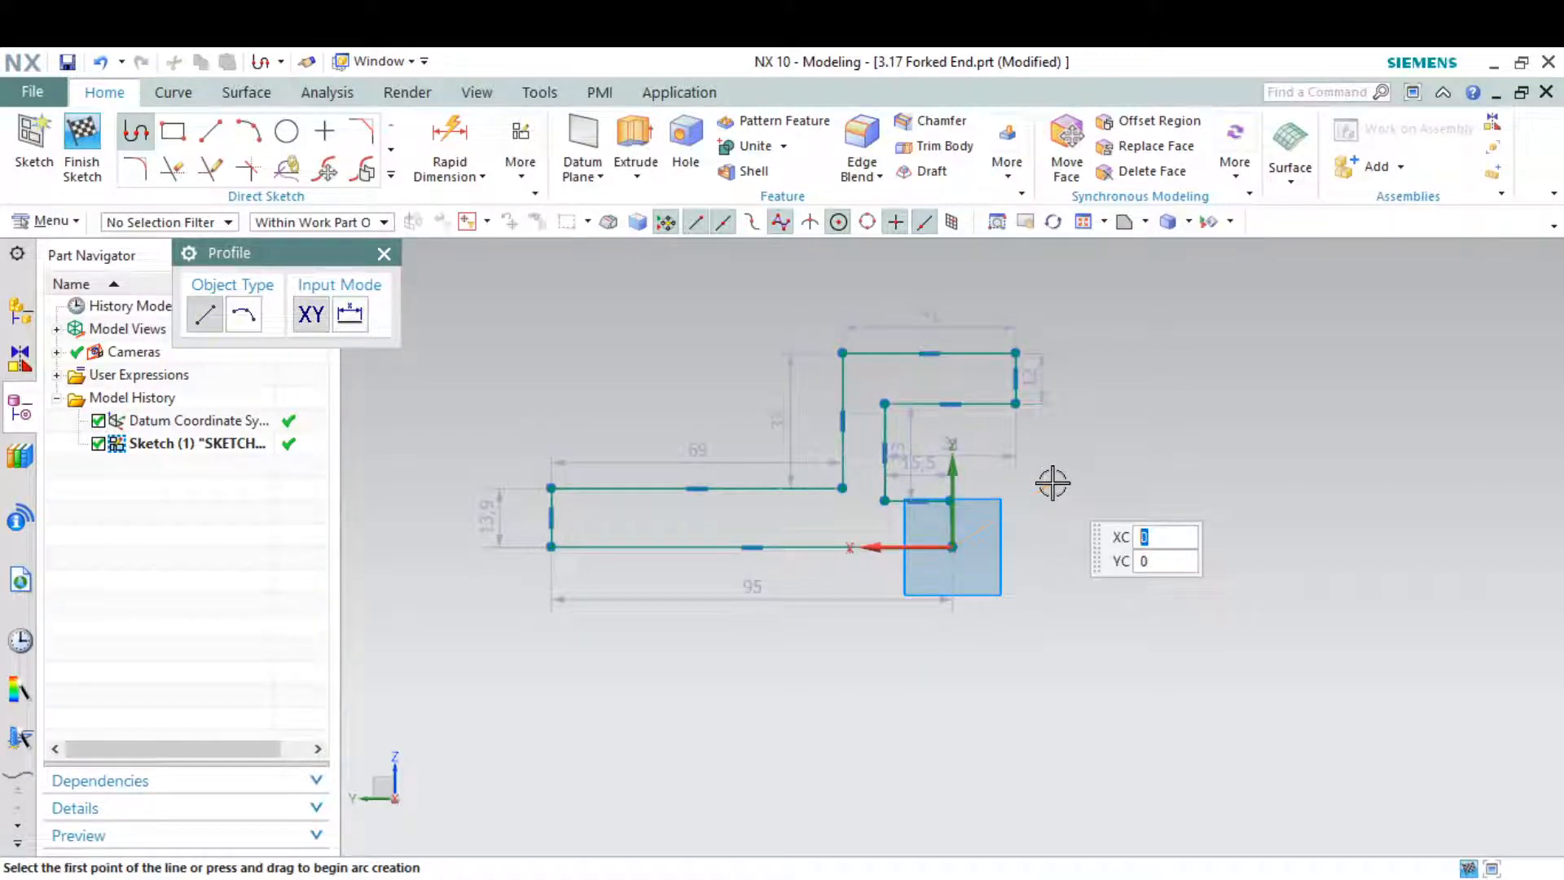
key("Escape")
Check the reference drawing and set the height of the base's far end edge to 16 mm
left_click(1261, 878)
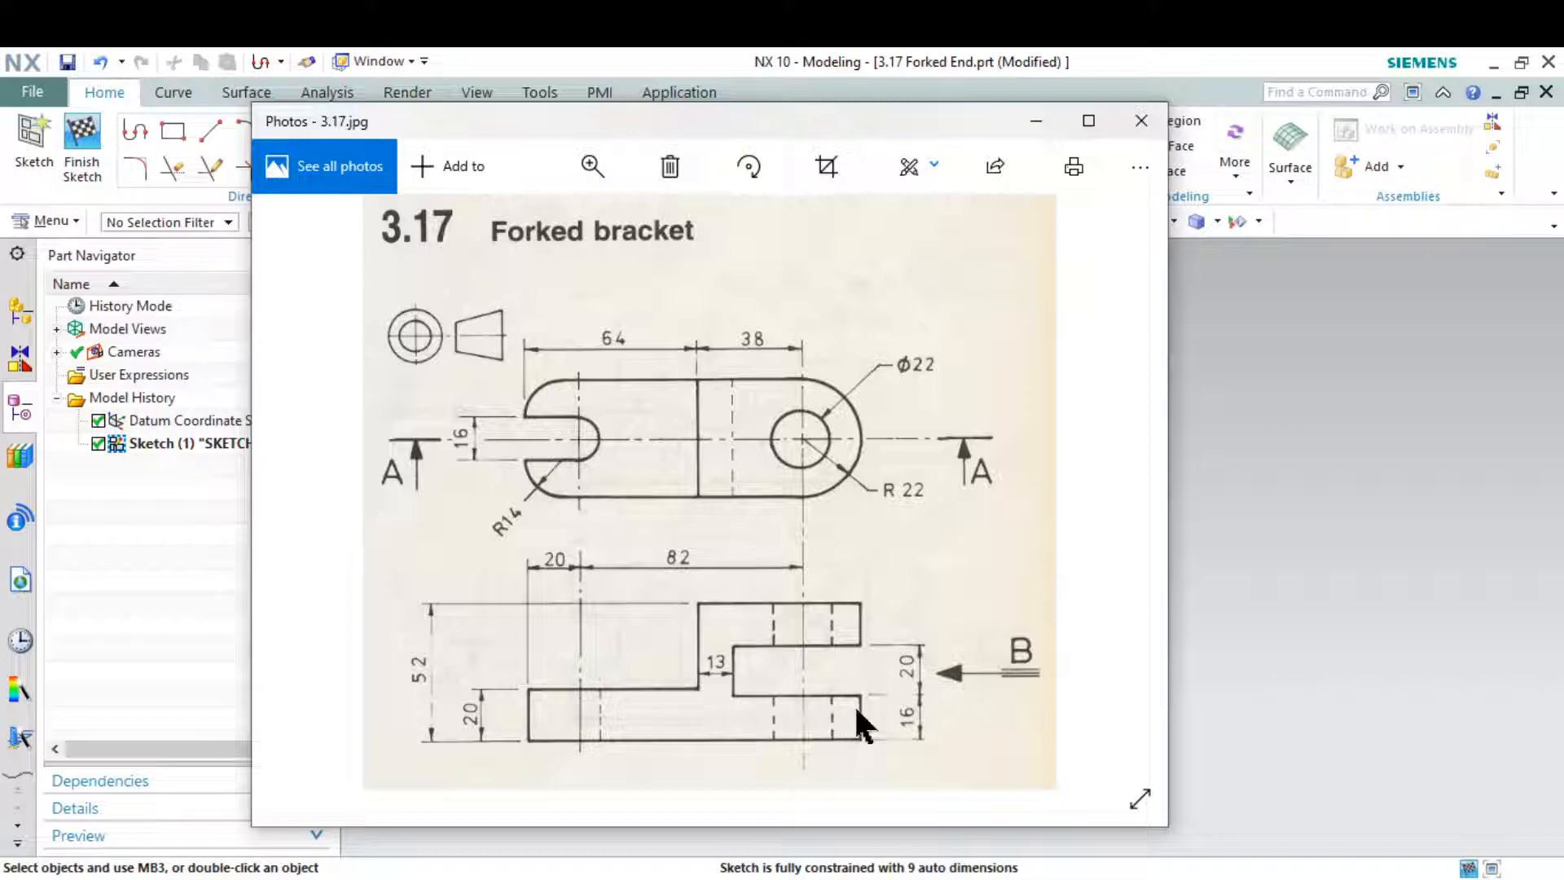
left_click(1037, 123)
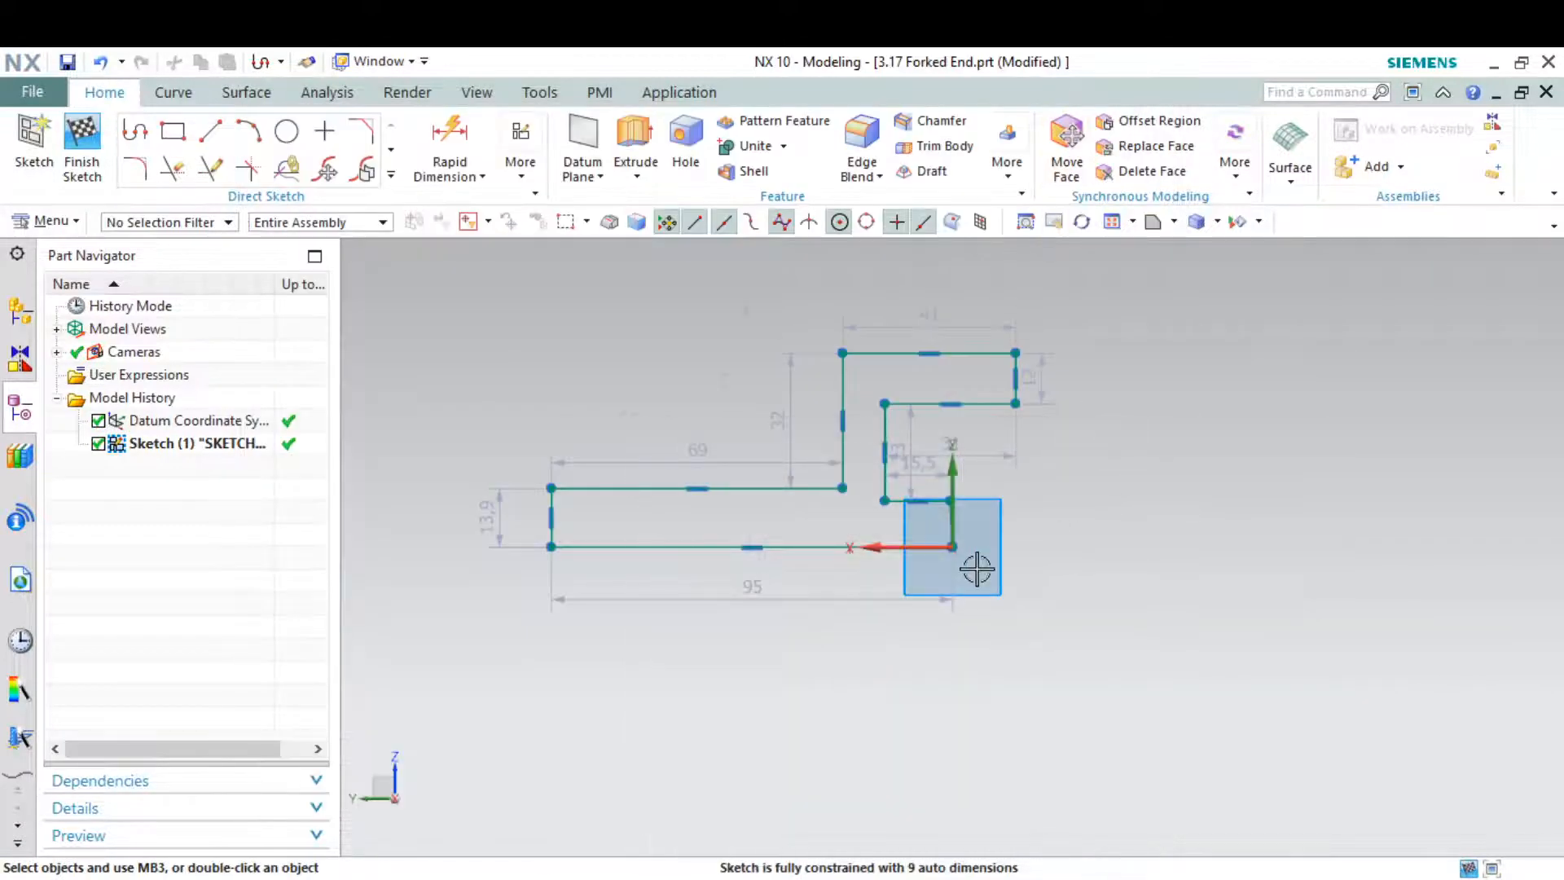
scroll(976, 569, "up", 1)
double_click(370, 505)
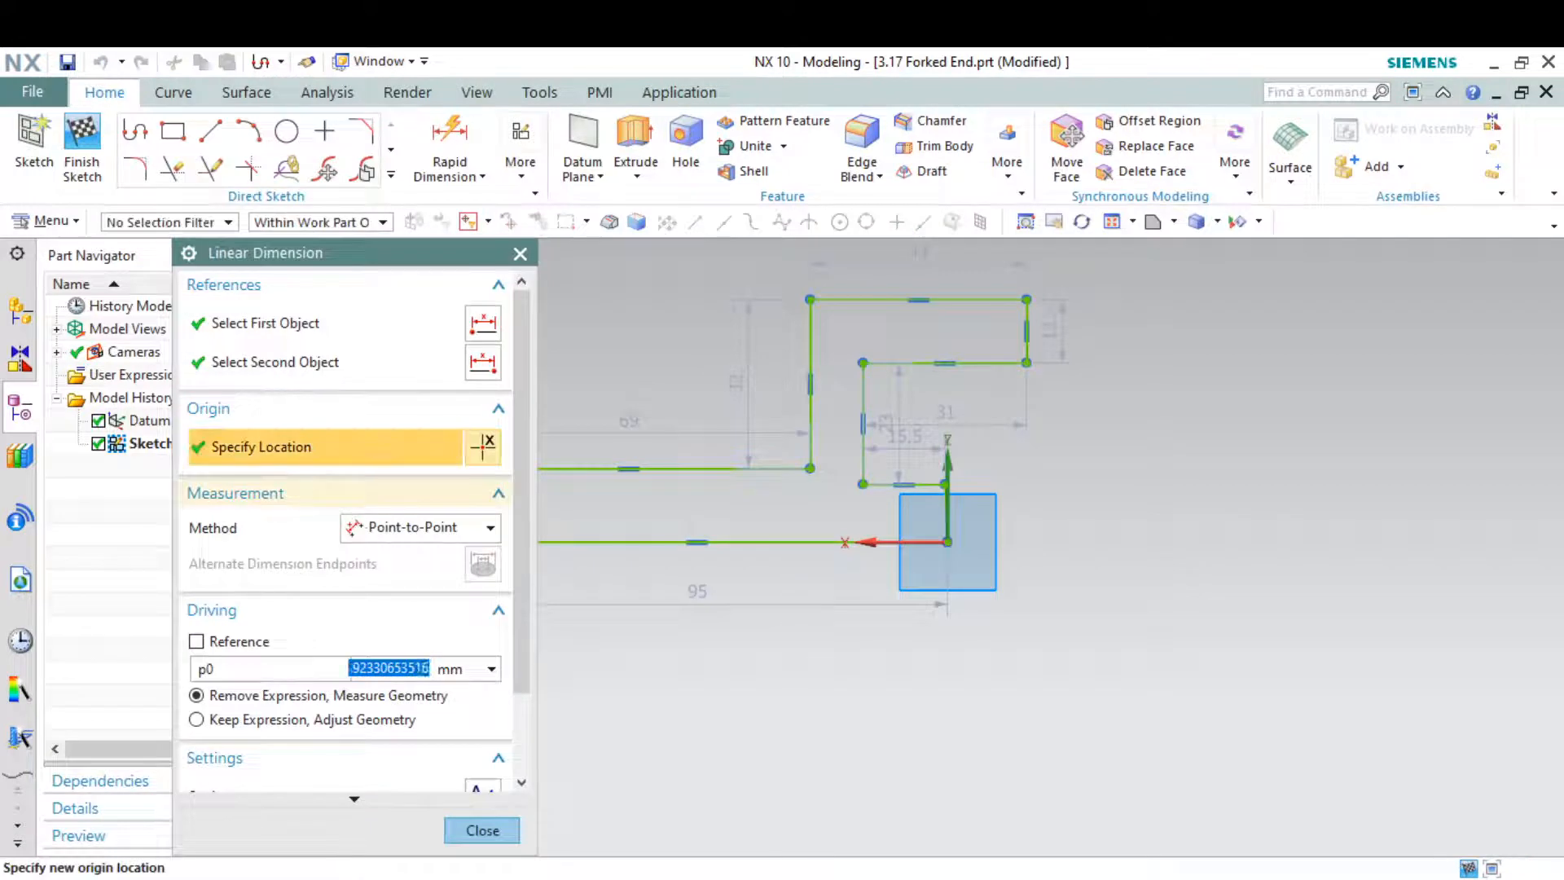
type("16")
key("Return")
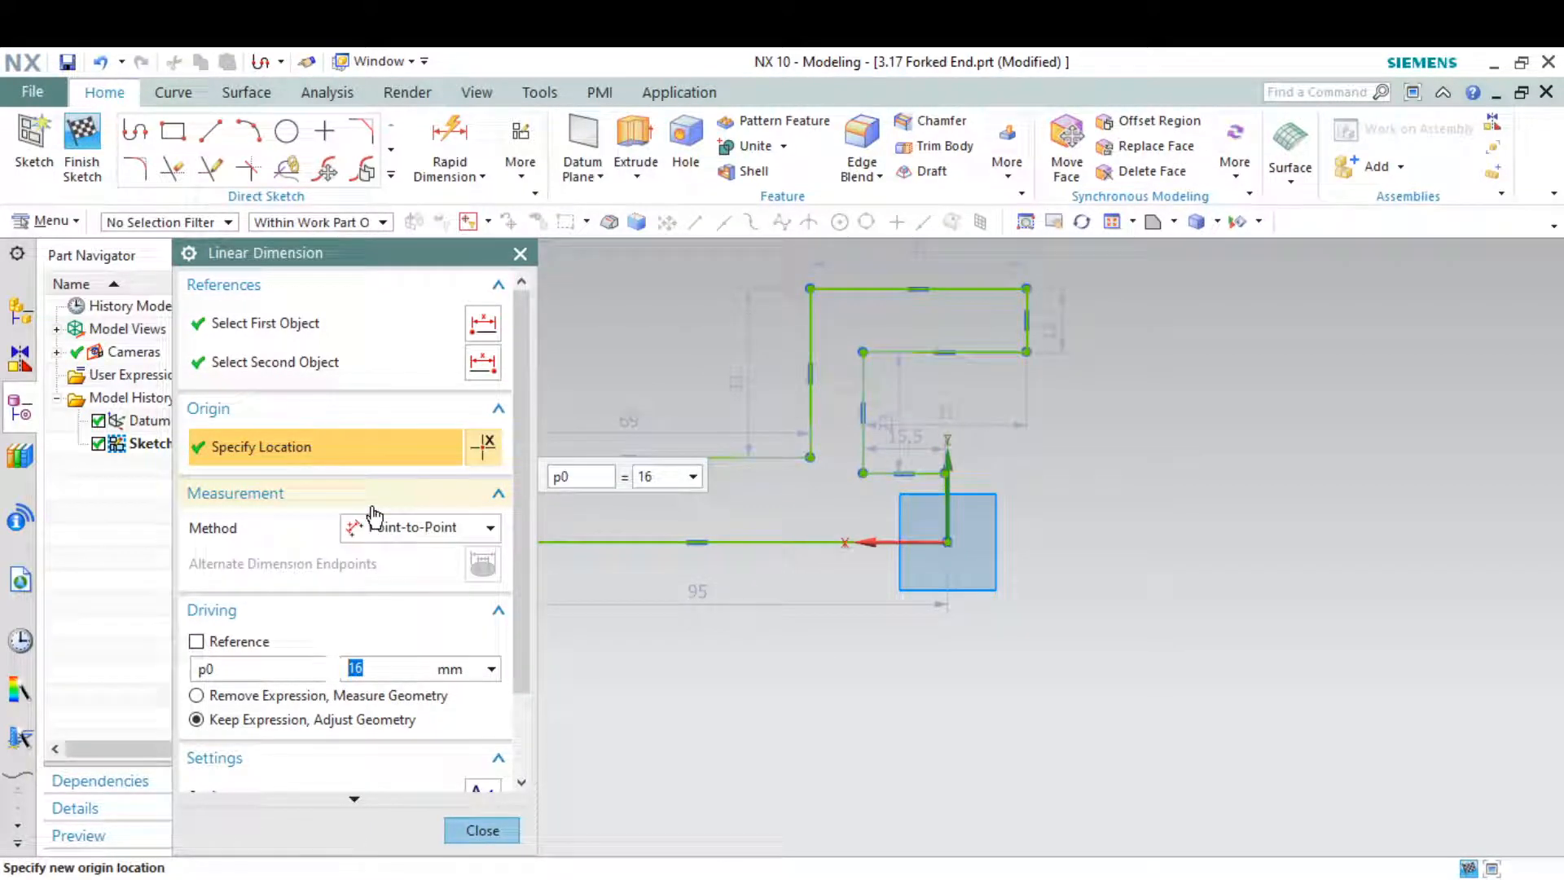
left_click(519, 253)
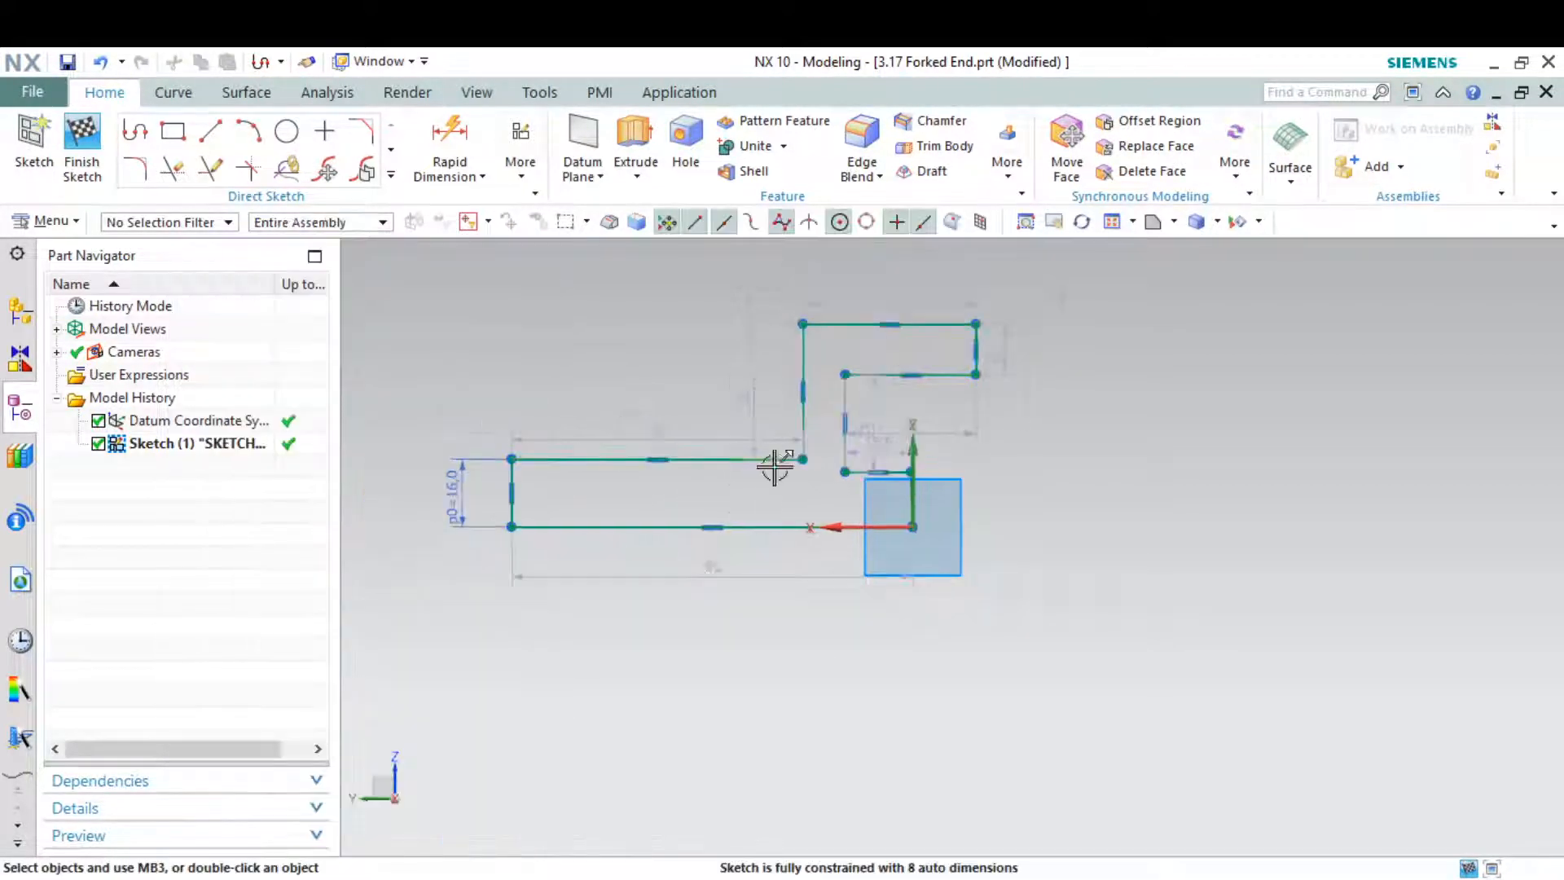
Try a horizontal dimension between the upright's lower corner and the ledge's outer end, and delete it
scroll(773, 468, "up", 2)
left_click(819, 452)
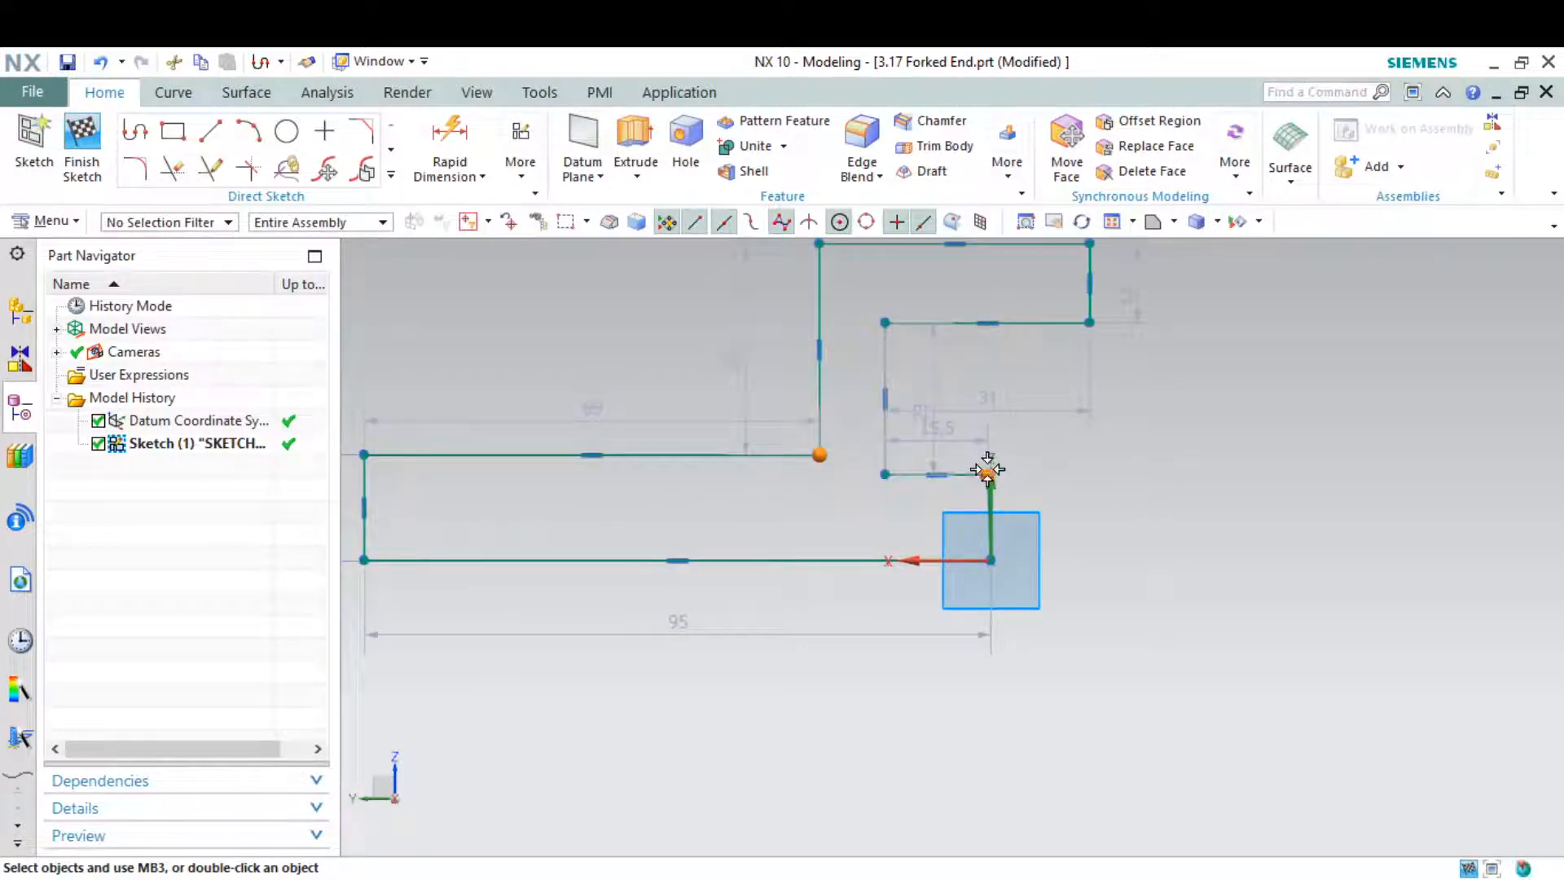
left_click(988, 471)
left_click(1098, 433)
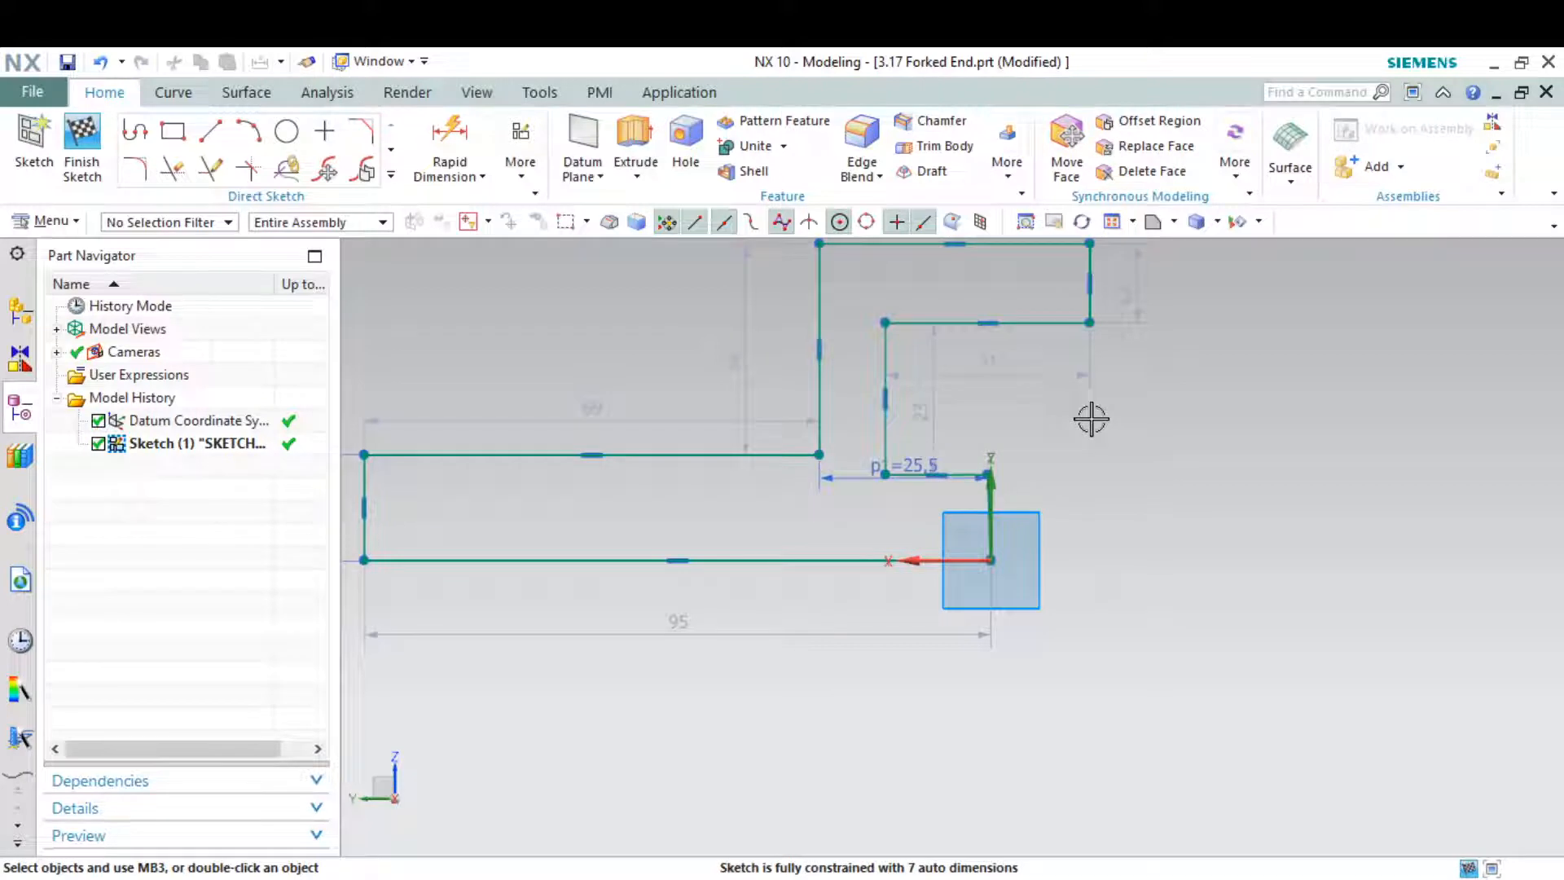
left_click(854, 478)
key("Delete")
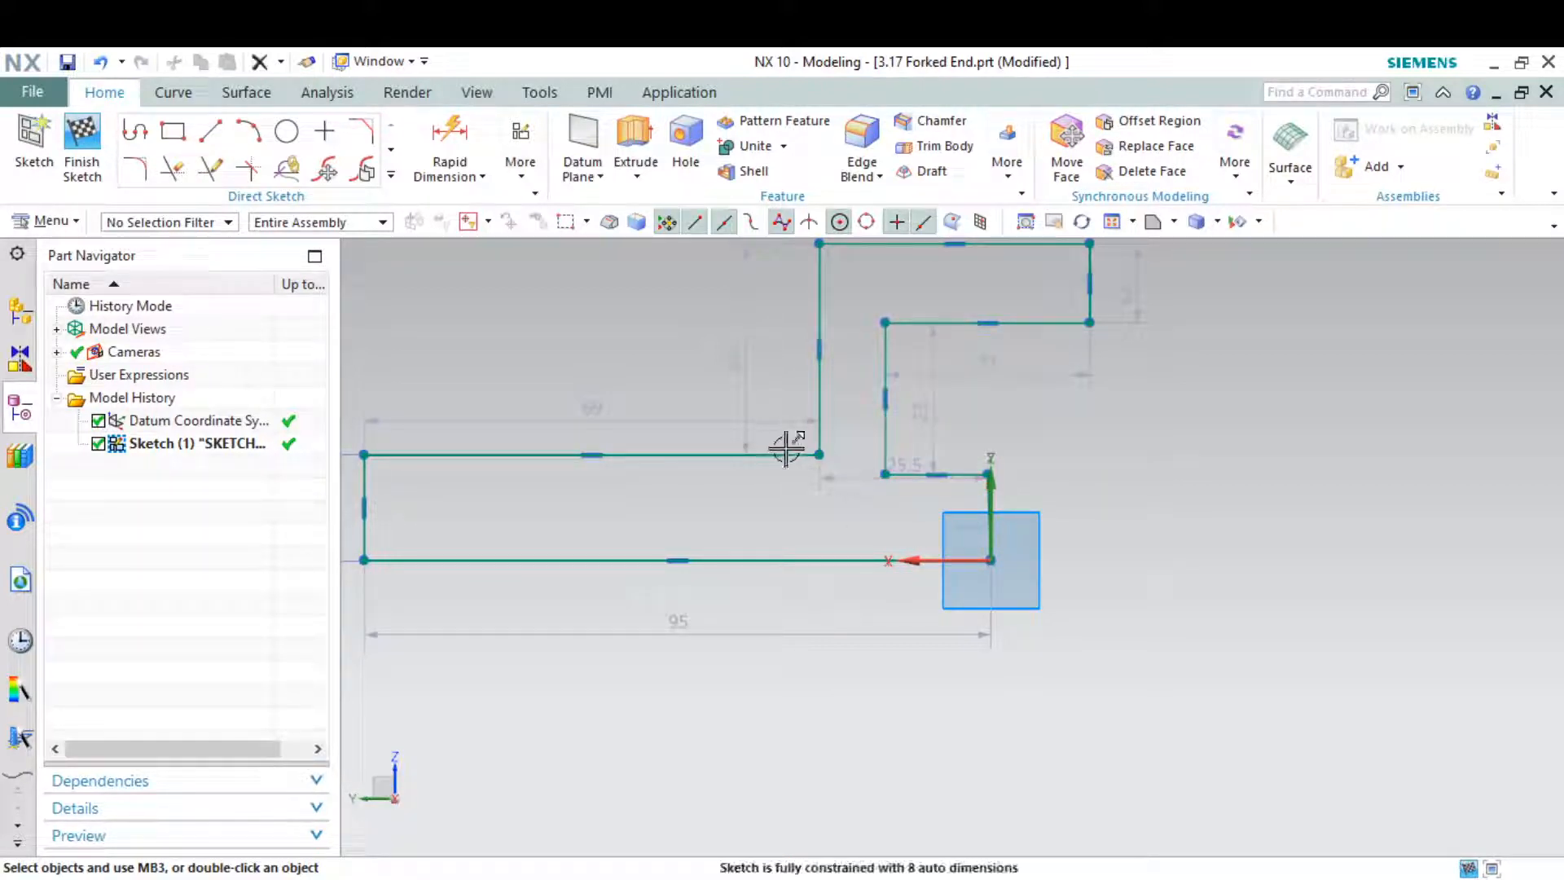
Try a constant-length constraint on the base's upper edge and the fork's lower ledge
left_click(786, 452)
left_click(884, 474)
scroll(888, 472, "up", 4)
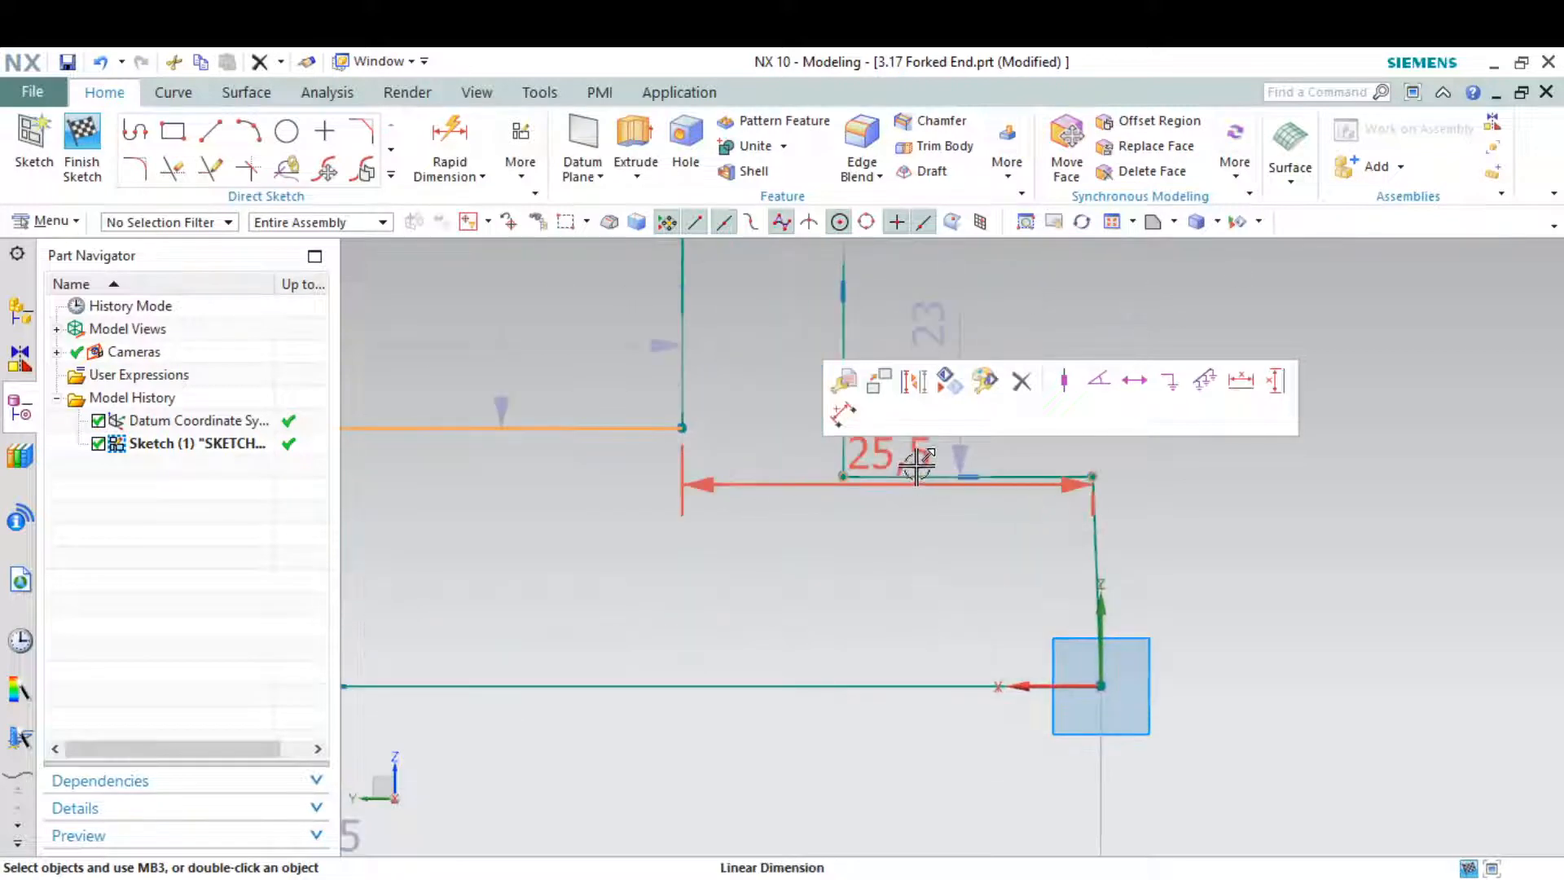
left_click(909, 474)
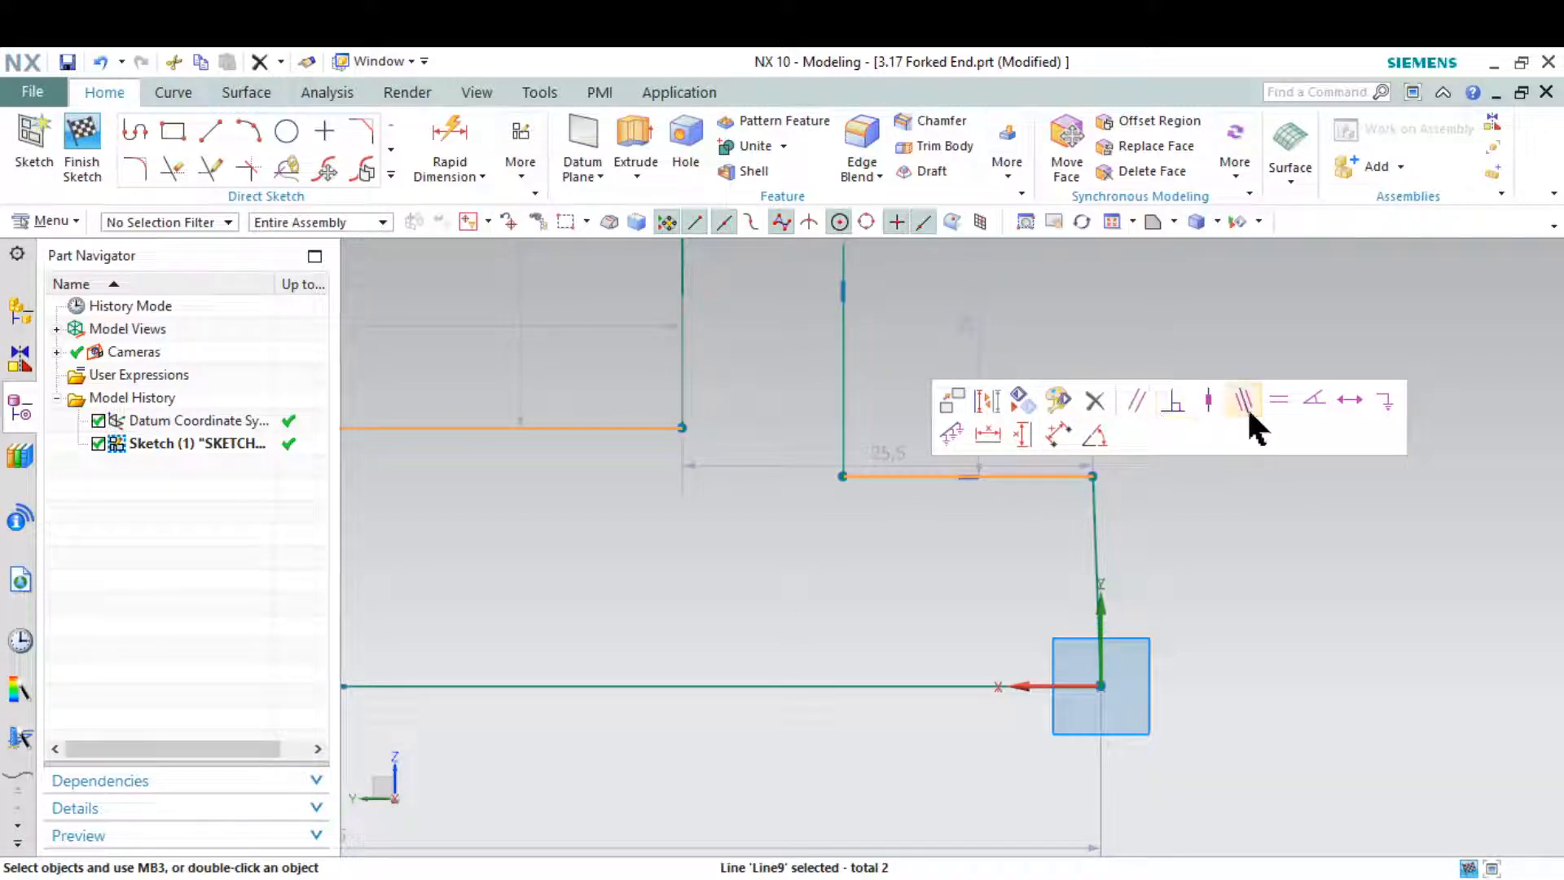
left_click(1348, 400)
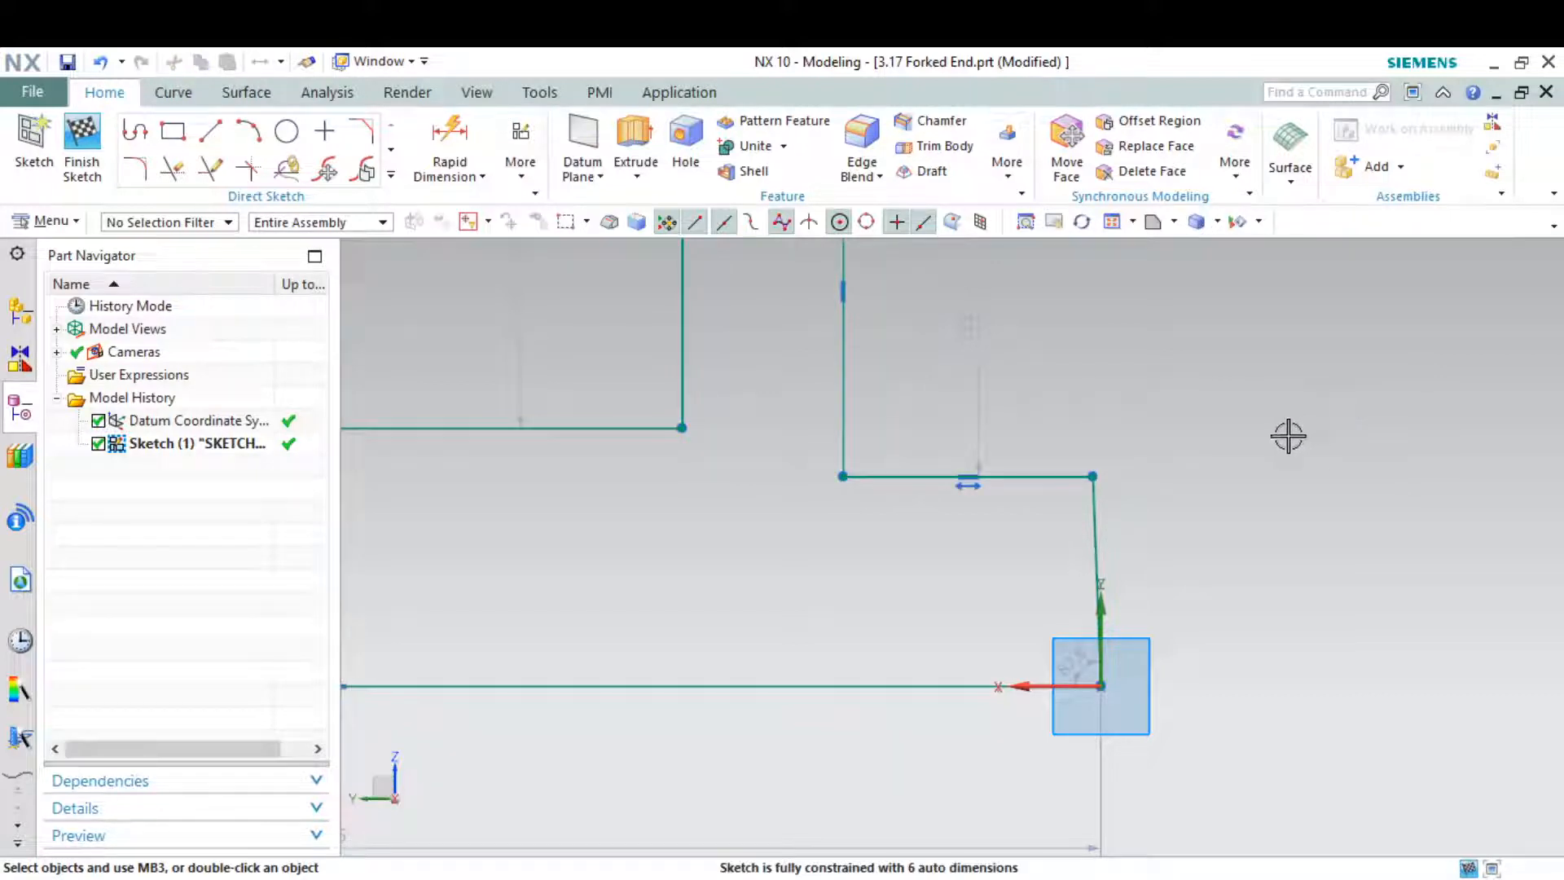
scroll(1283, 435, "down", 3)
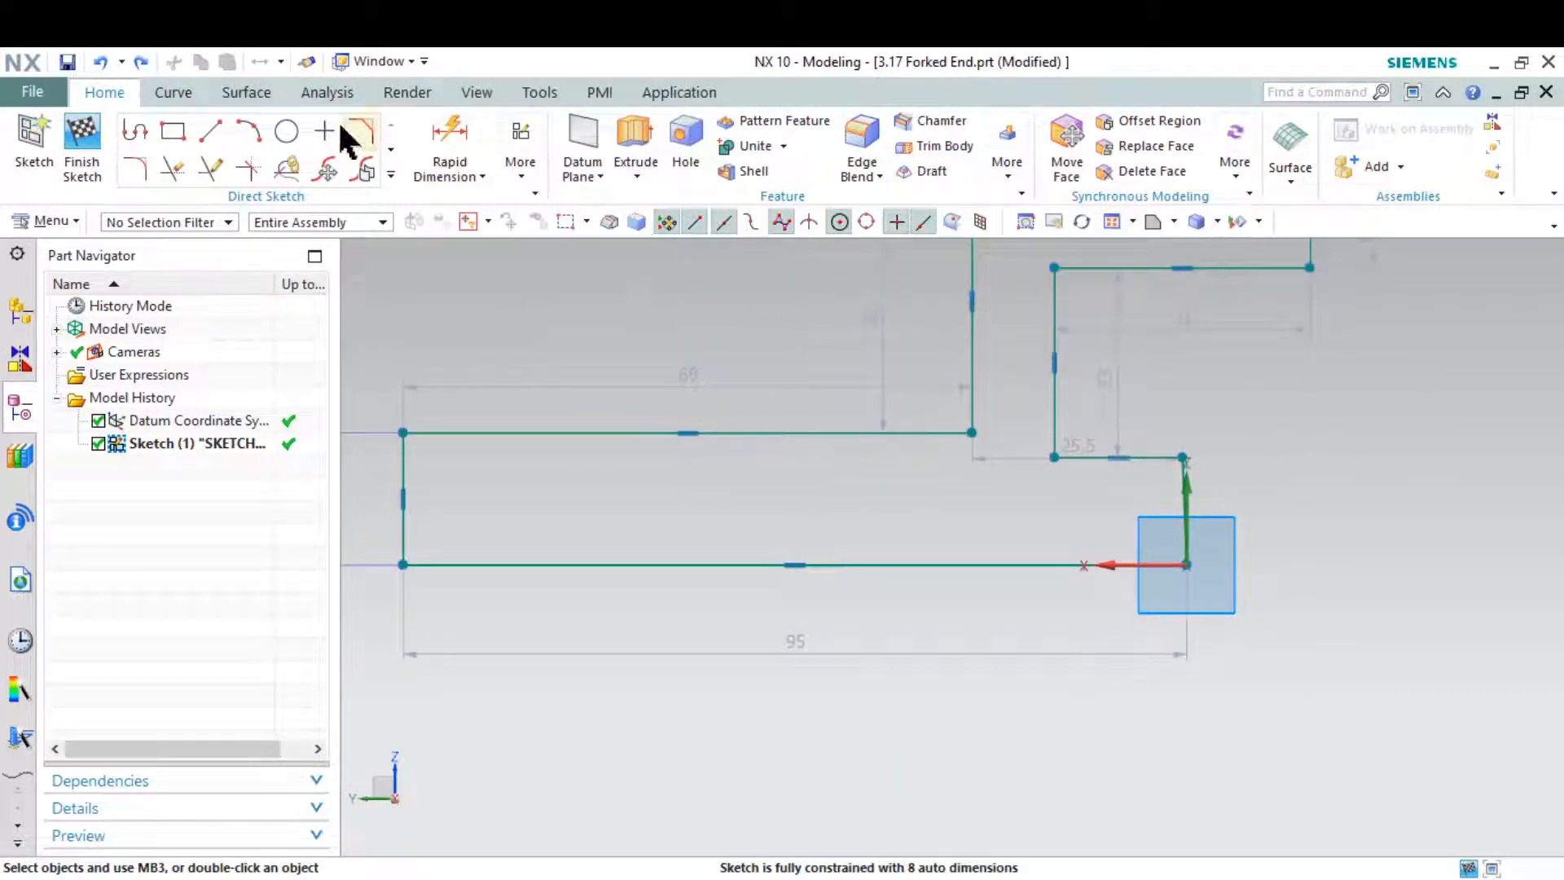
Dimension the height of the lower fork arm from the origin to the ledge's outer end as 16 mm
left_click(454, 146)
scroll(1201, 488, "up", 4)
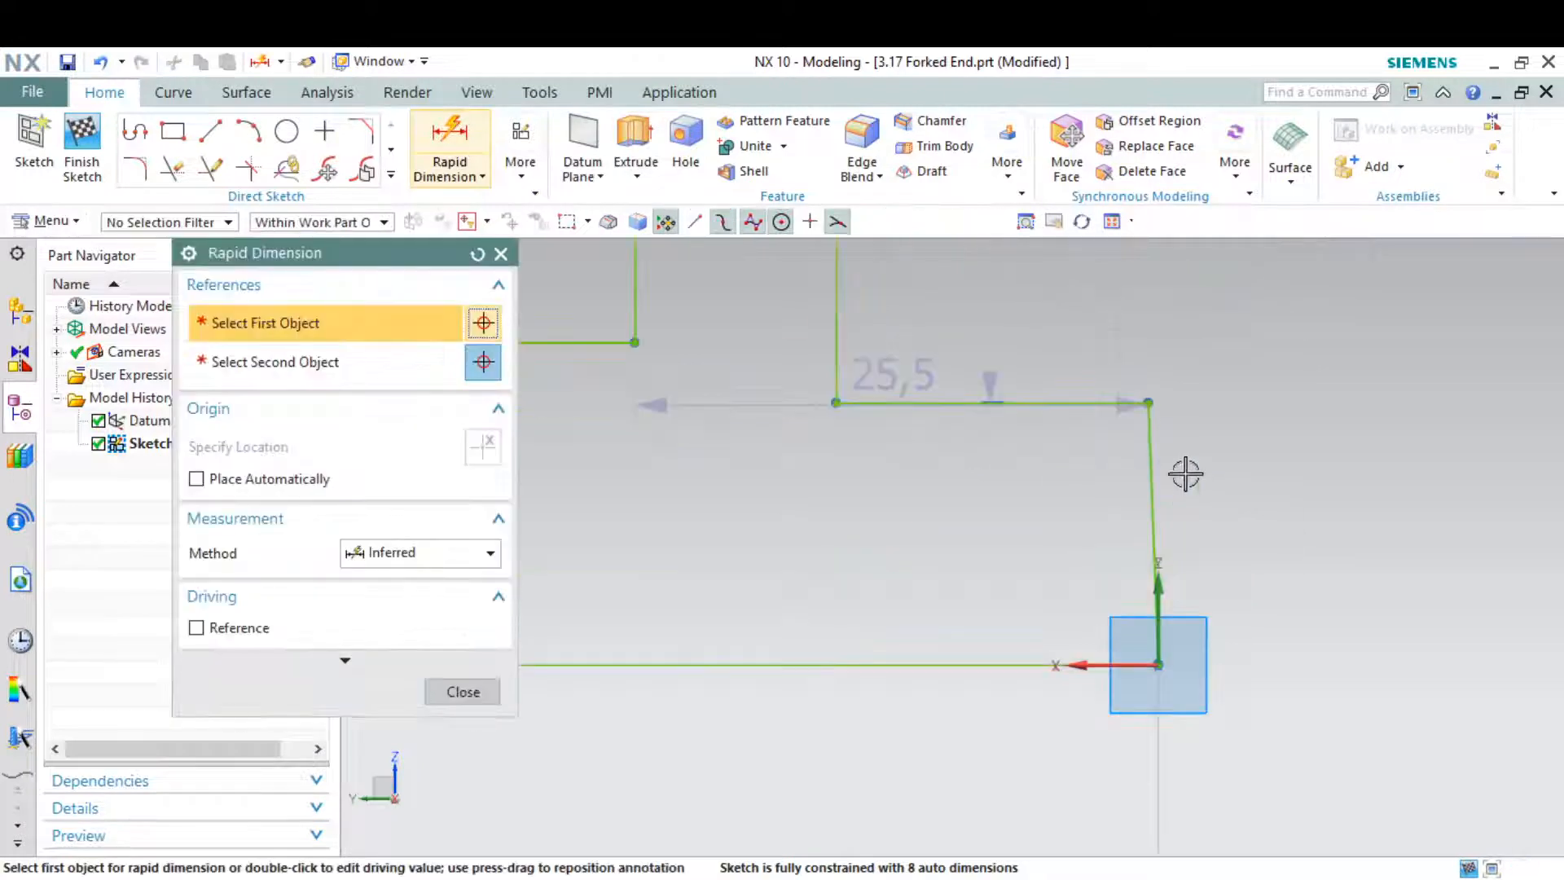
left_click(1148, 405)
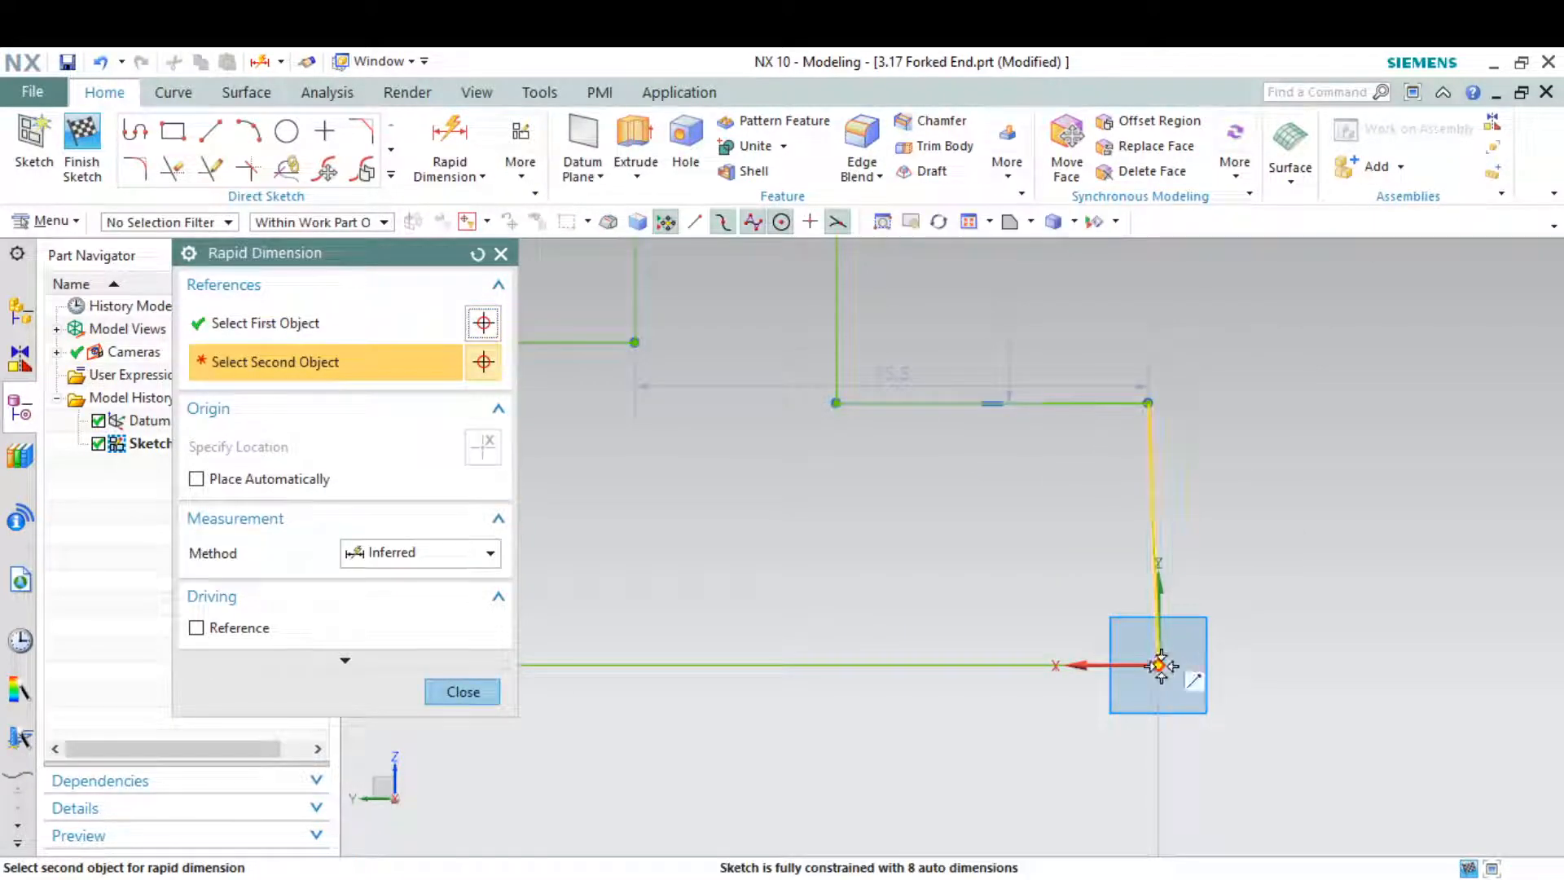
left_click(1161, 665)
left_click(1326, 518)
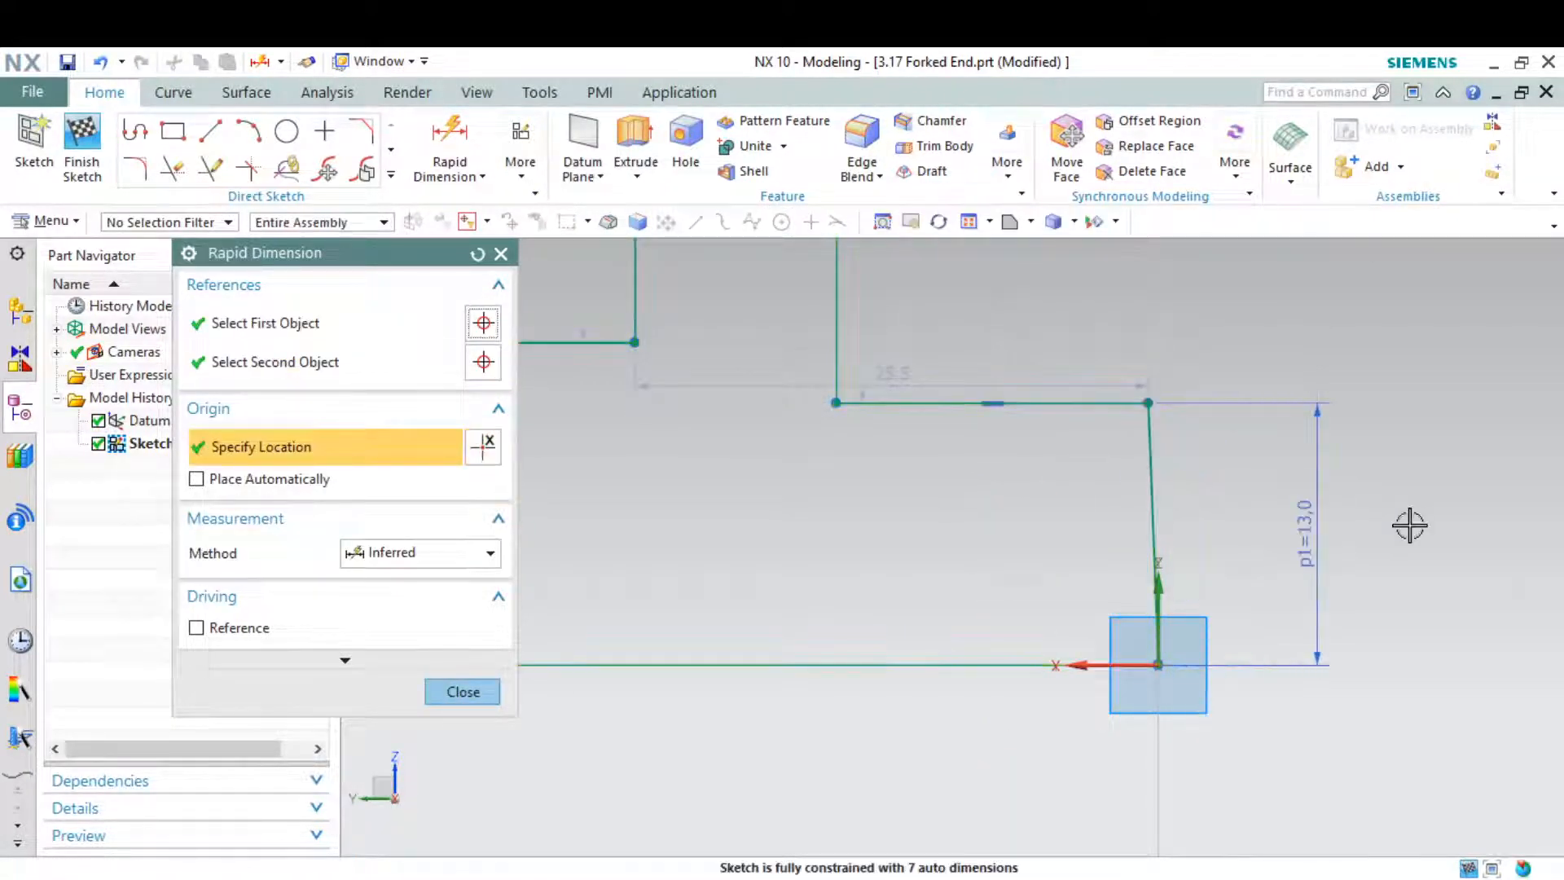
type("16")
key("Return")
key("Escape")
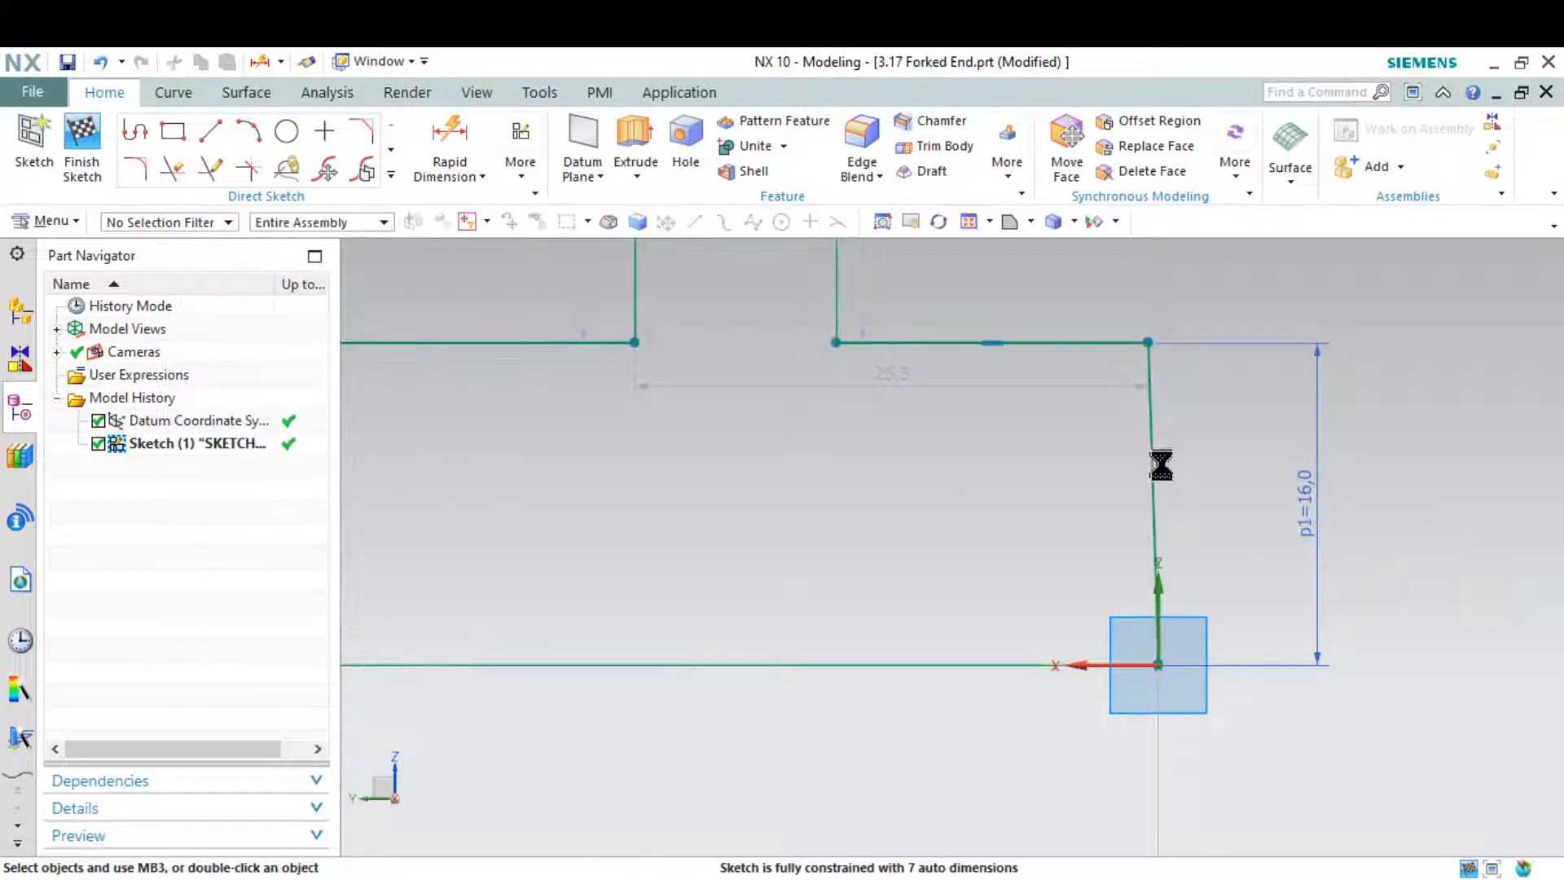
Apply a vertical constraint to the slightly slanted end edge of the lower fork arm at the origin
left_click(1154, 447)
left_click(1363, 375)
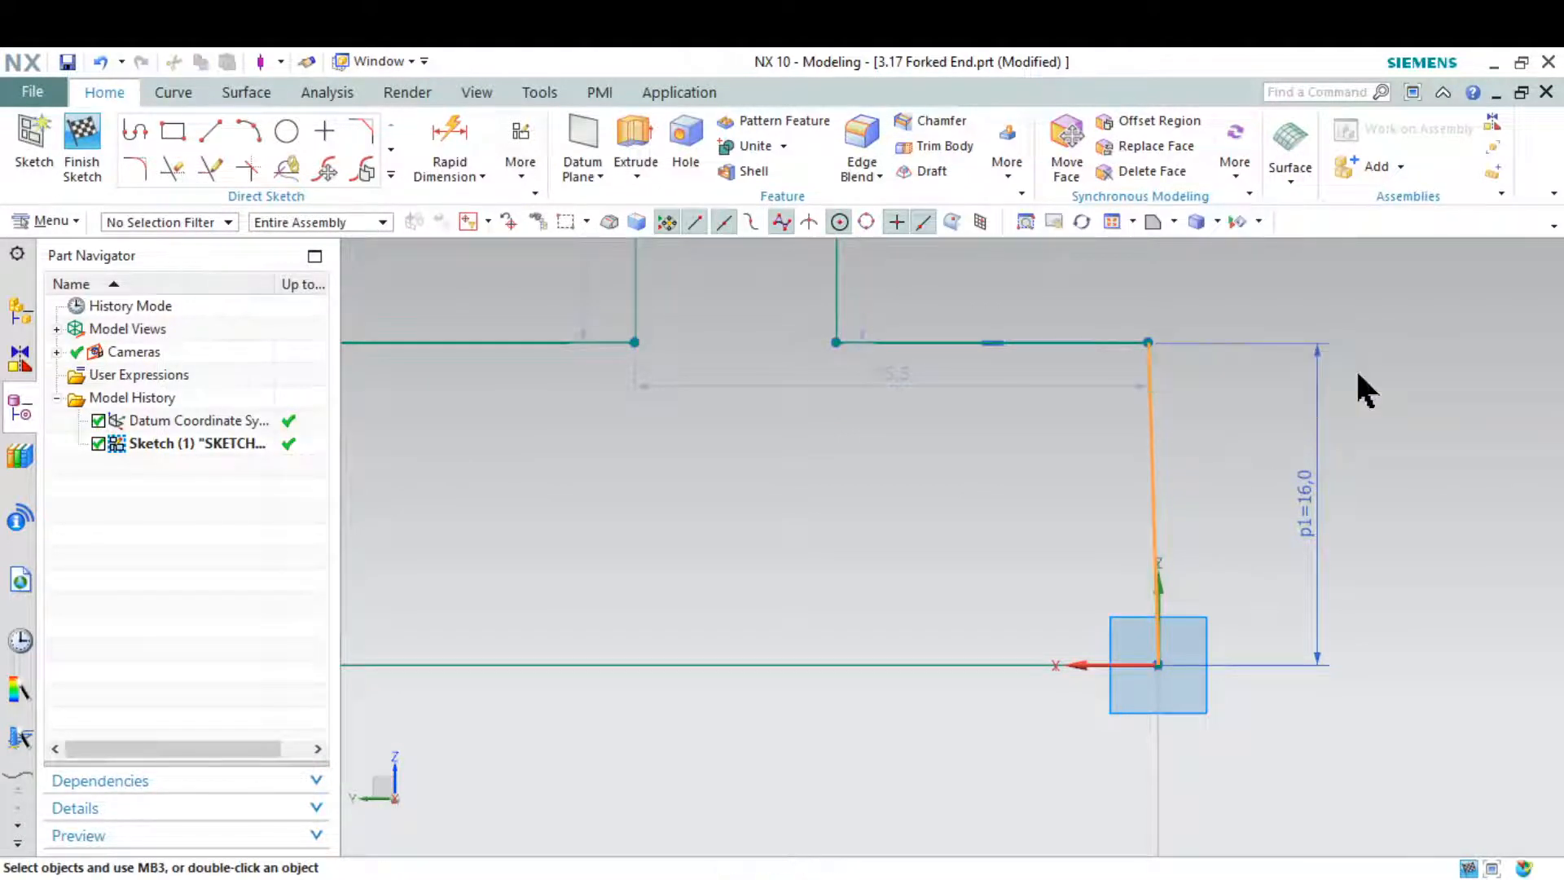
scroll(1377, 447, "down", 5)
scroll(1385, 397, "up", 1)
scroll(1376, 407, "up", 1)
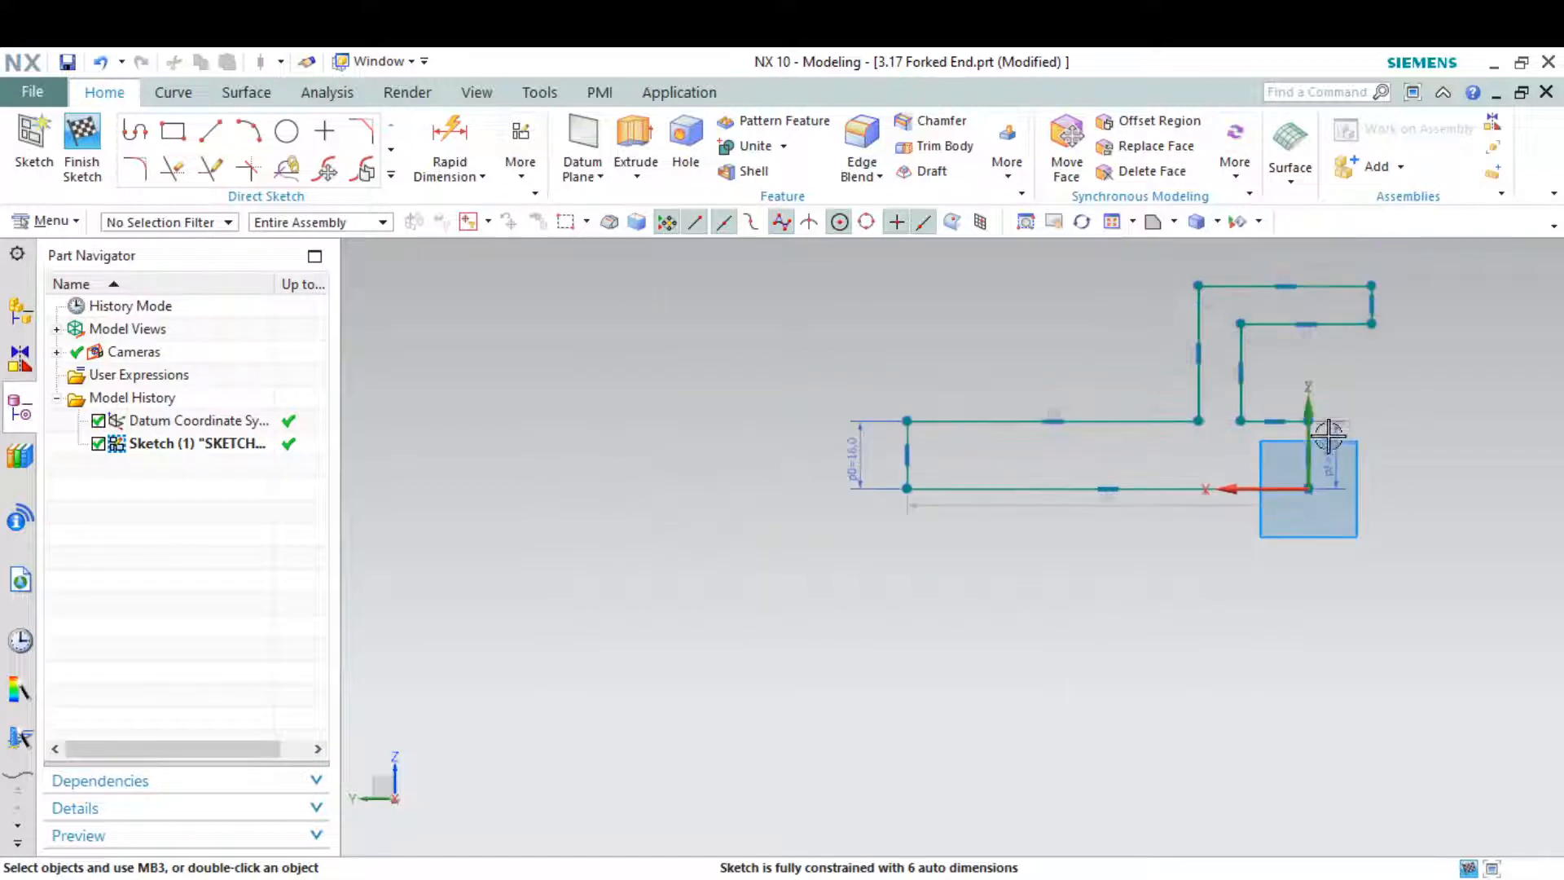
Check the reference drawing and dimension the vertical gap between the lower and upper fork arms as 20 mm
scroll(1384, 281, "up", 3)
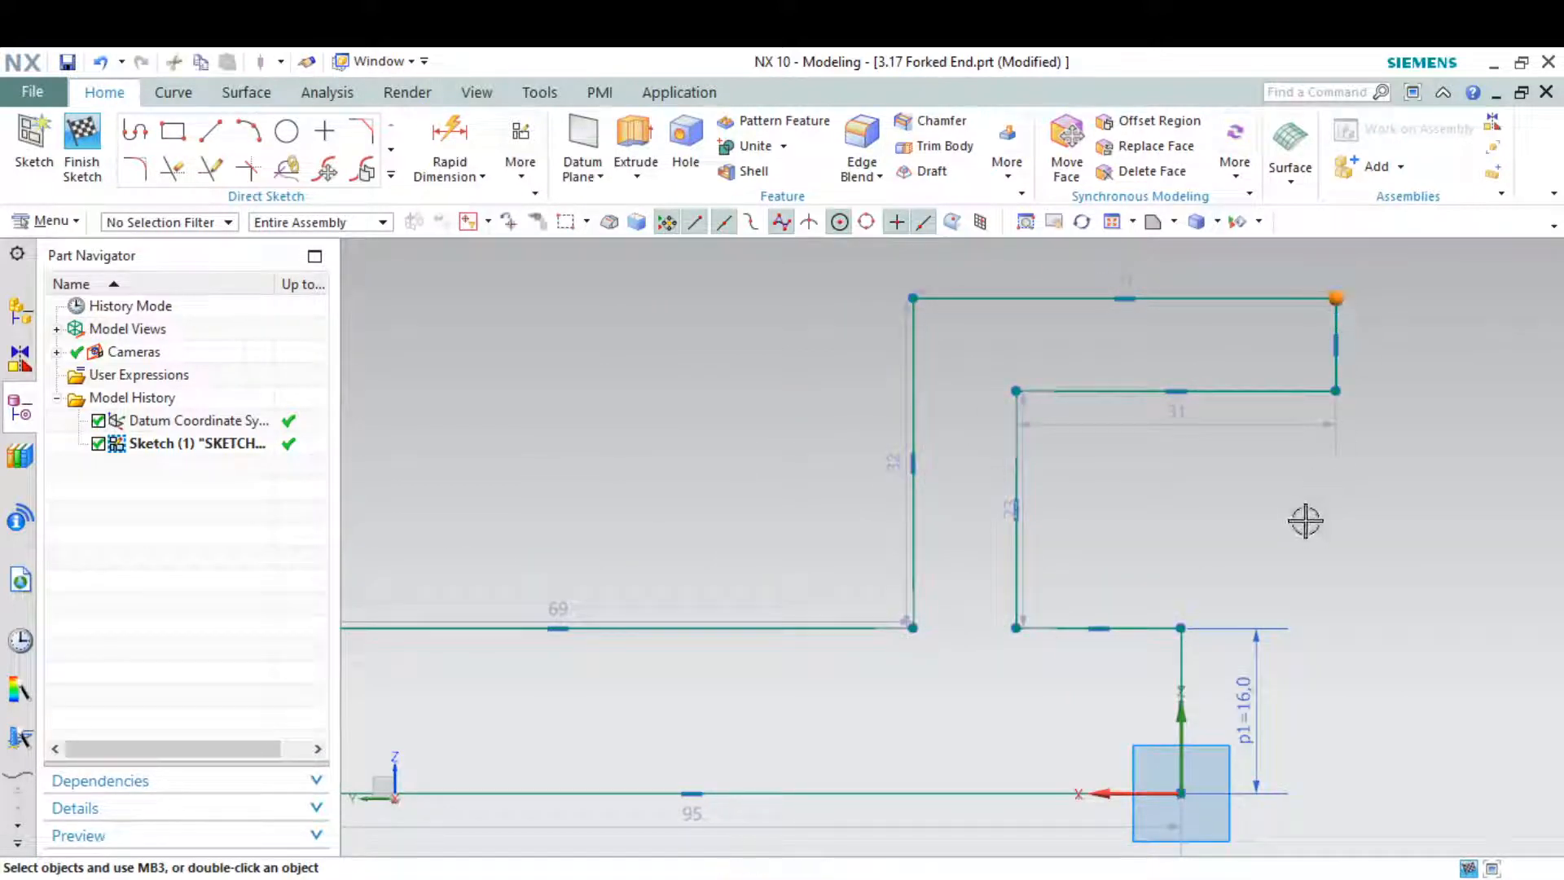
scroll(1189, 626, "down", 2)
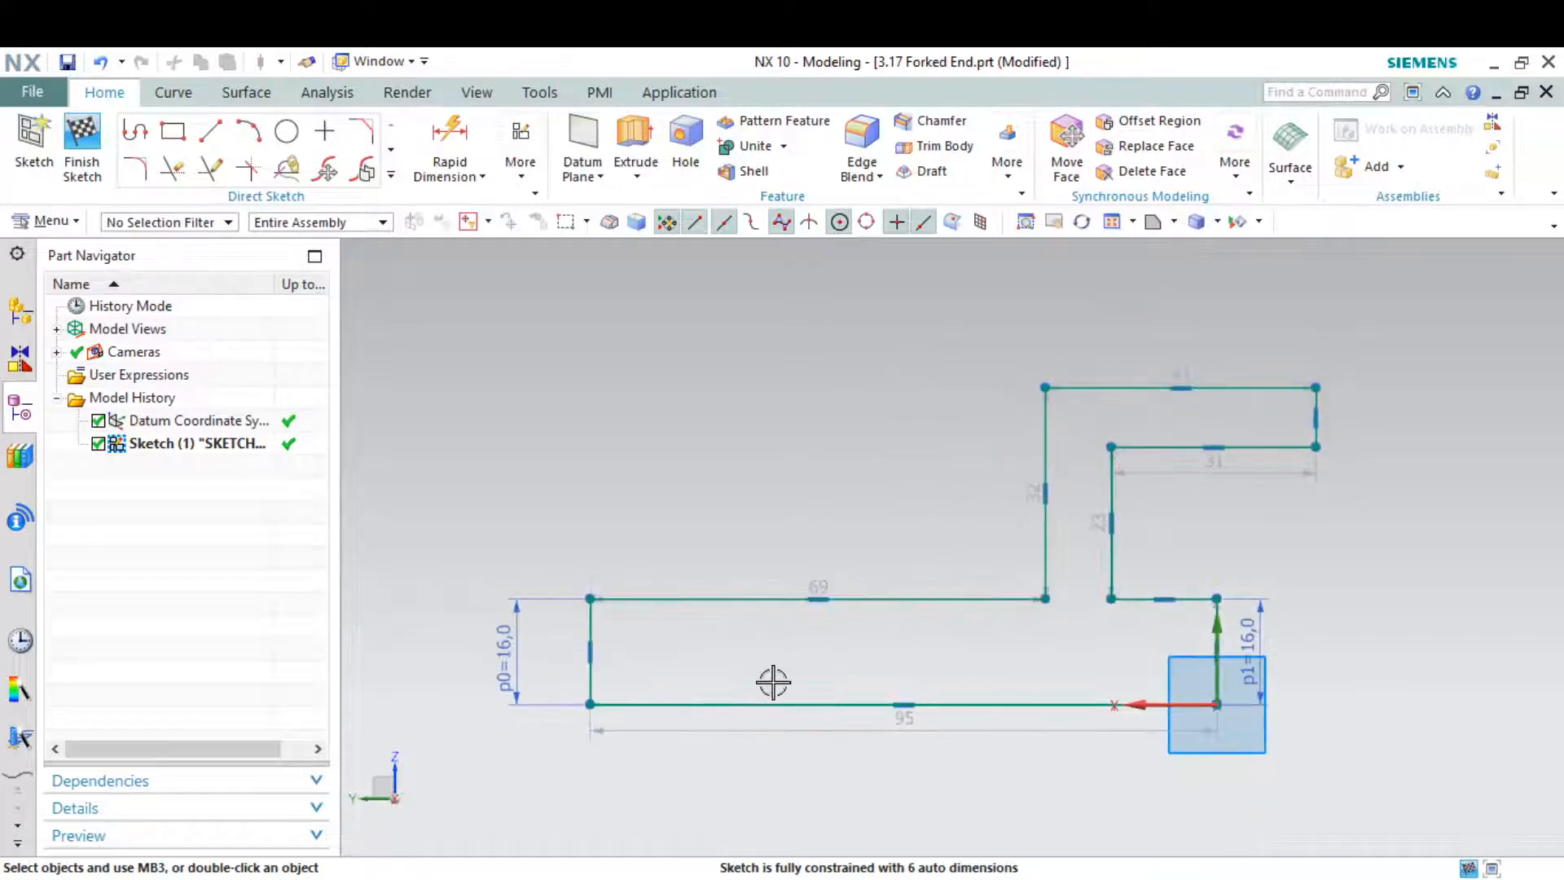
key("alt+Tab")
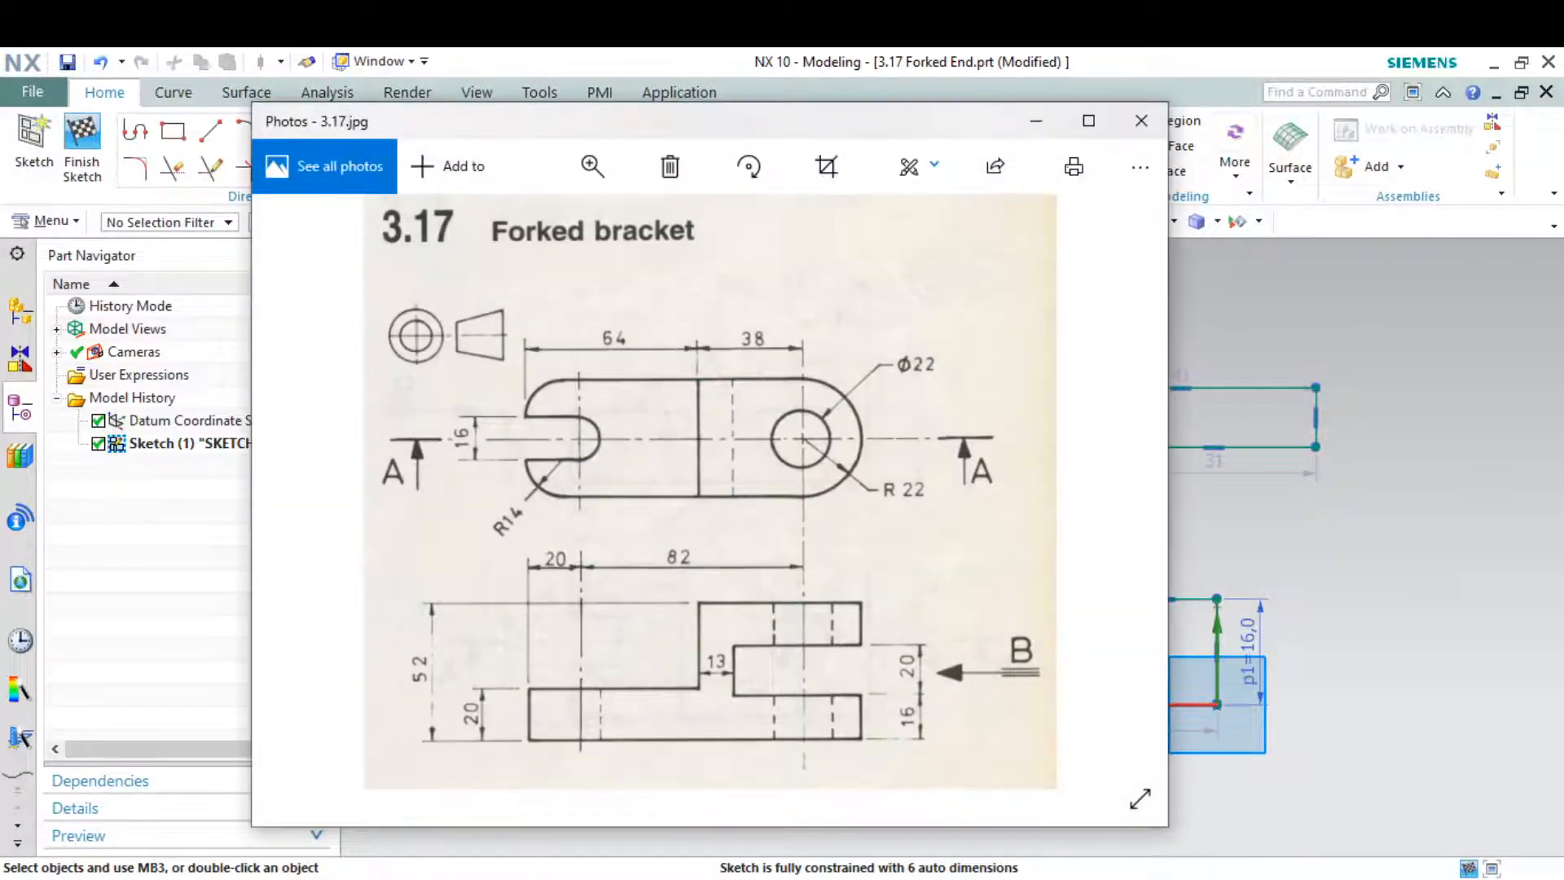
key("alt+Tab")
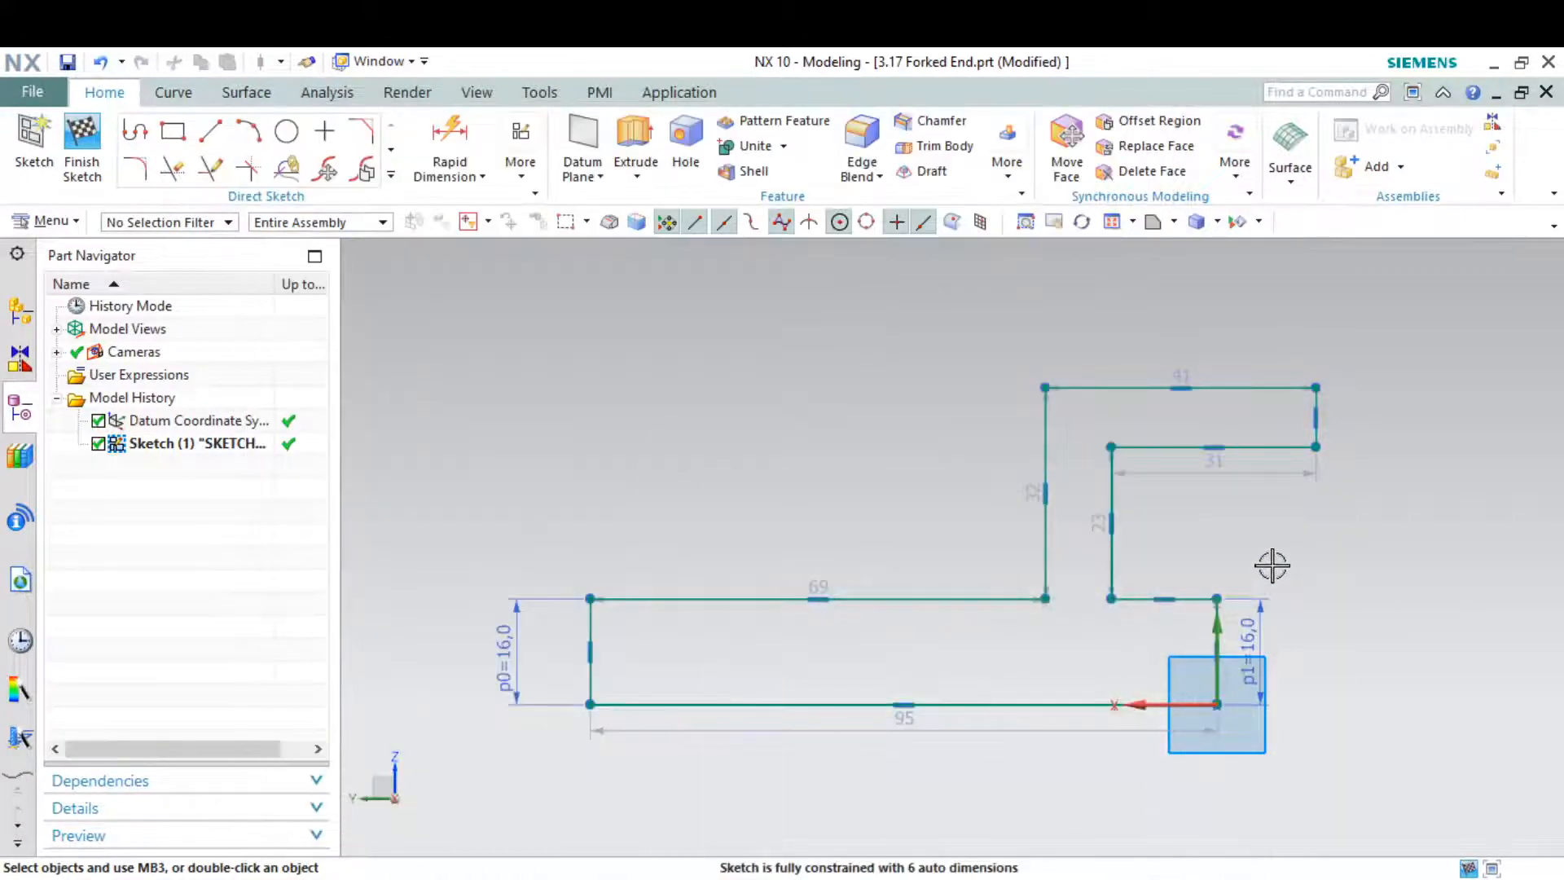
left_click(456, 143)
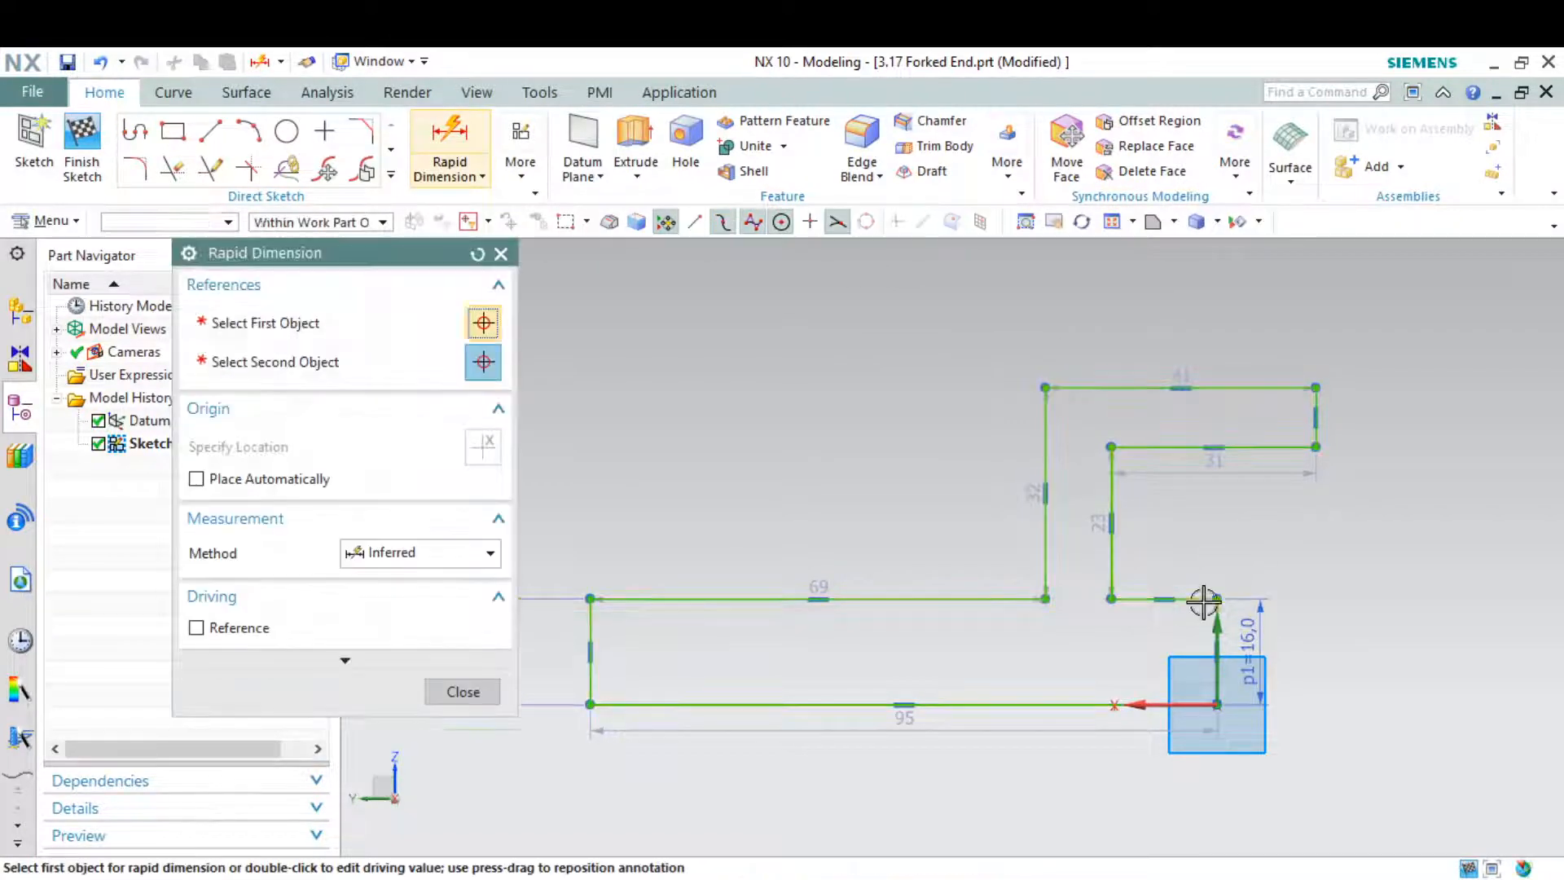
scroll(1205, 603, "up", 1)
left_click(1192, 605)
left_click(1172, 408)
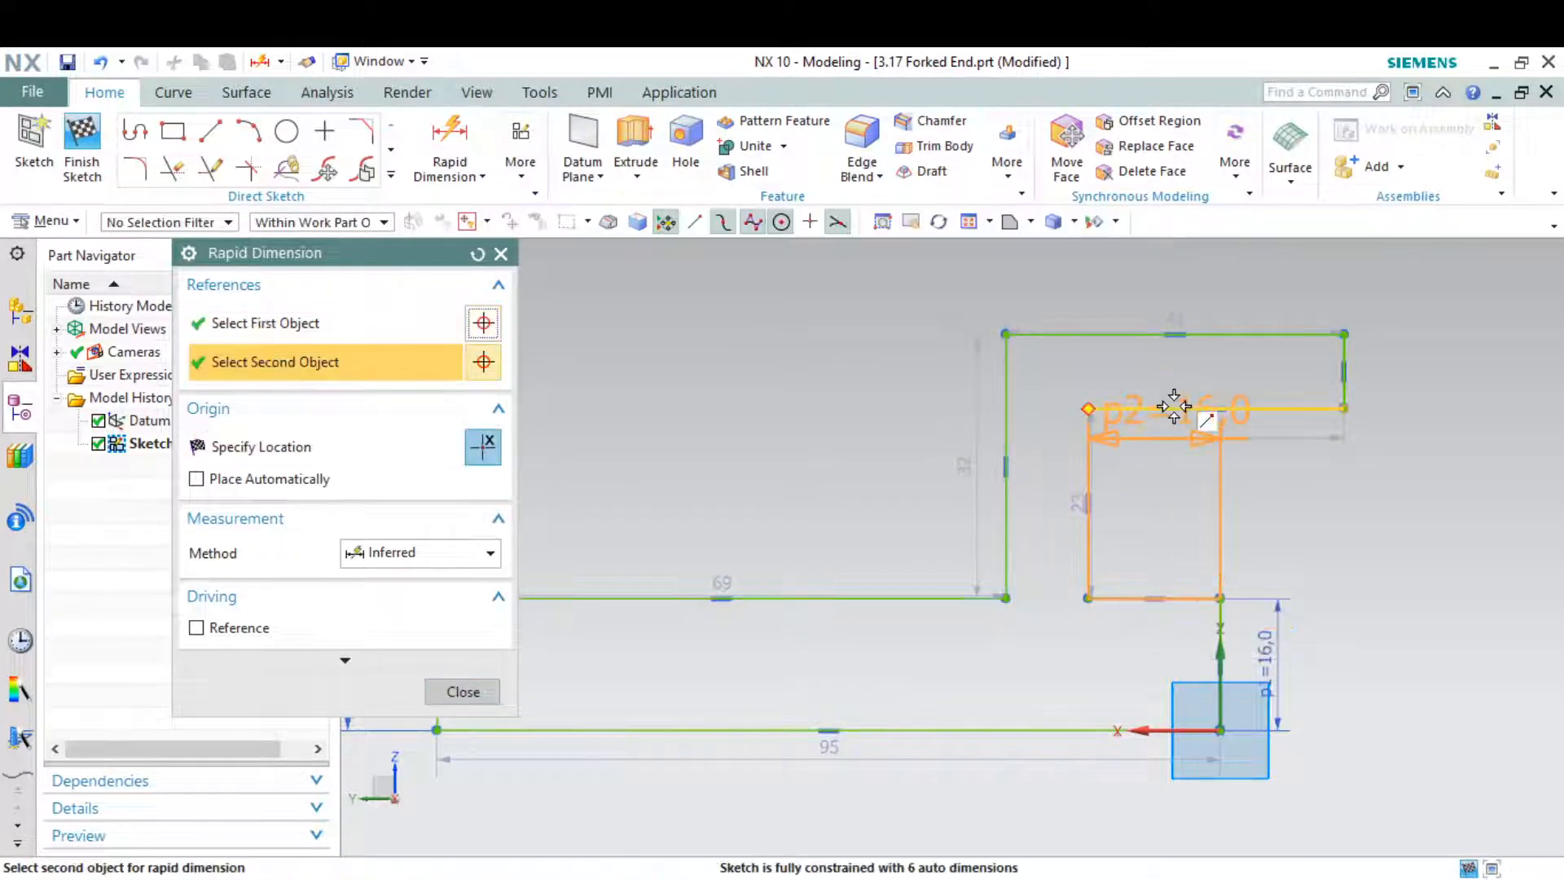
left_click(1210, 515)
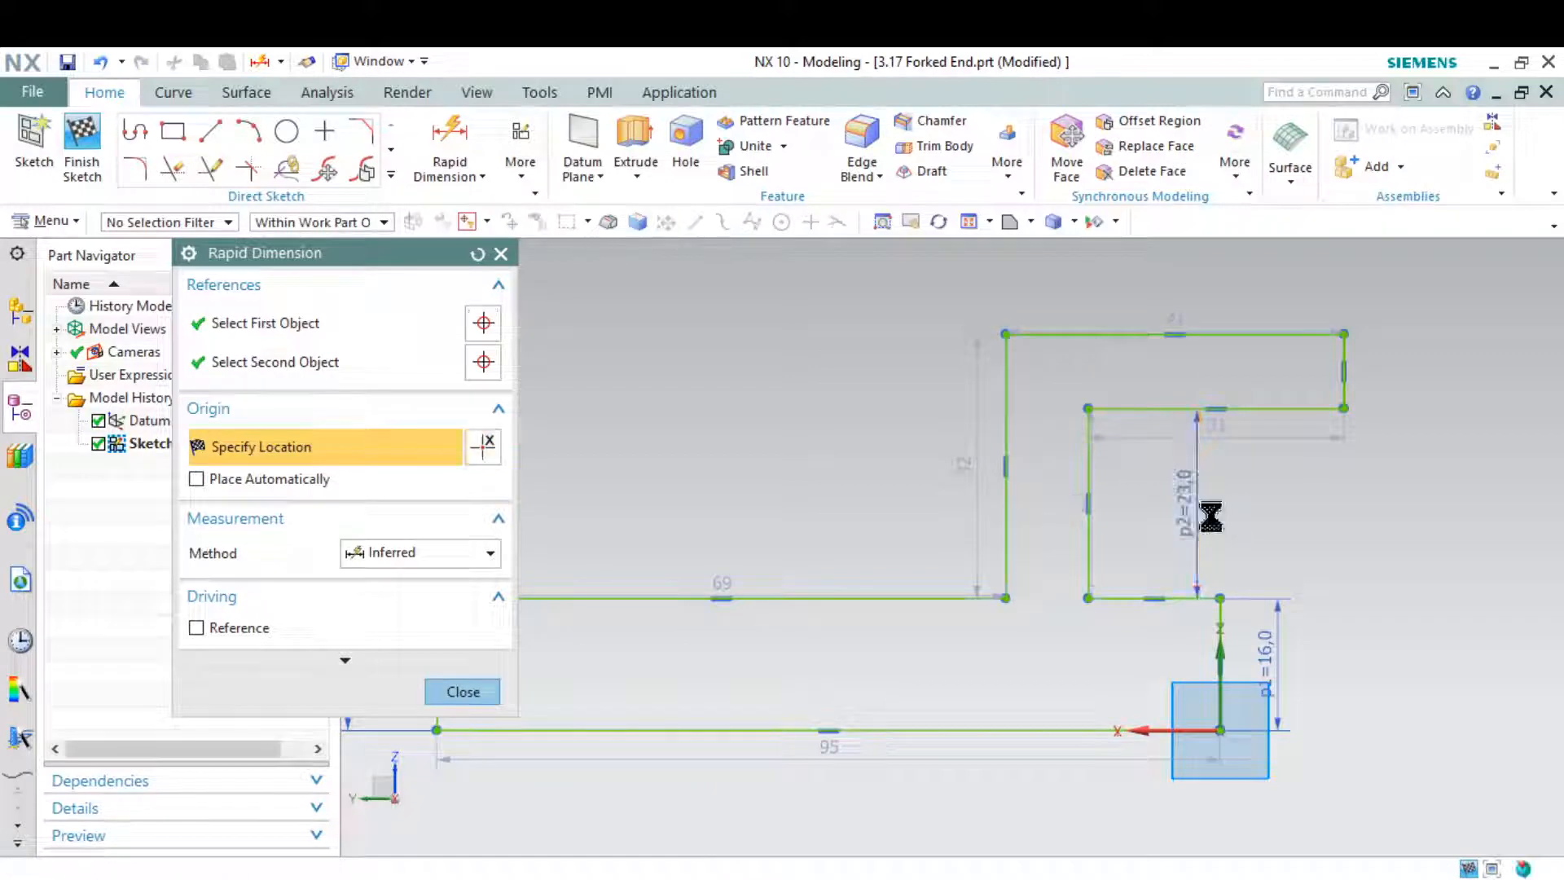
type("20")
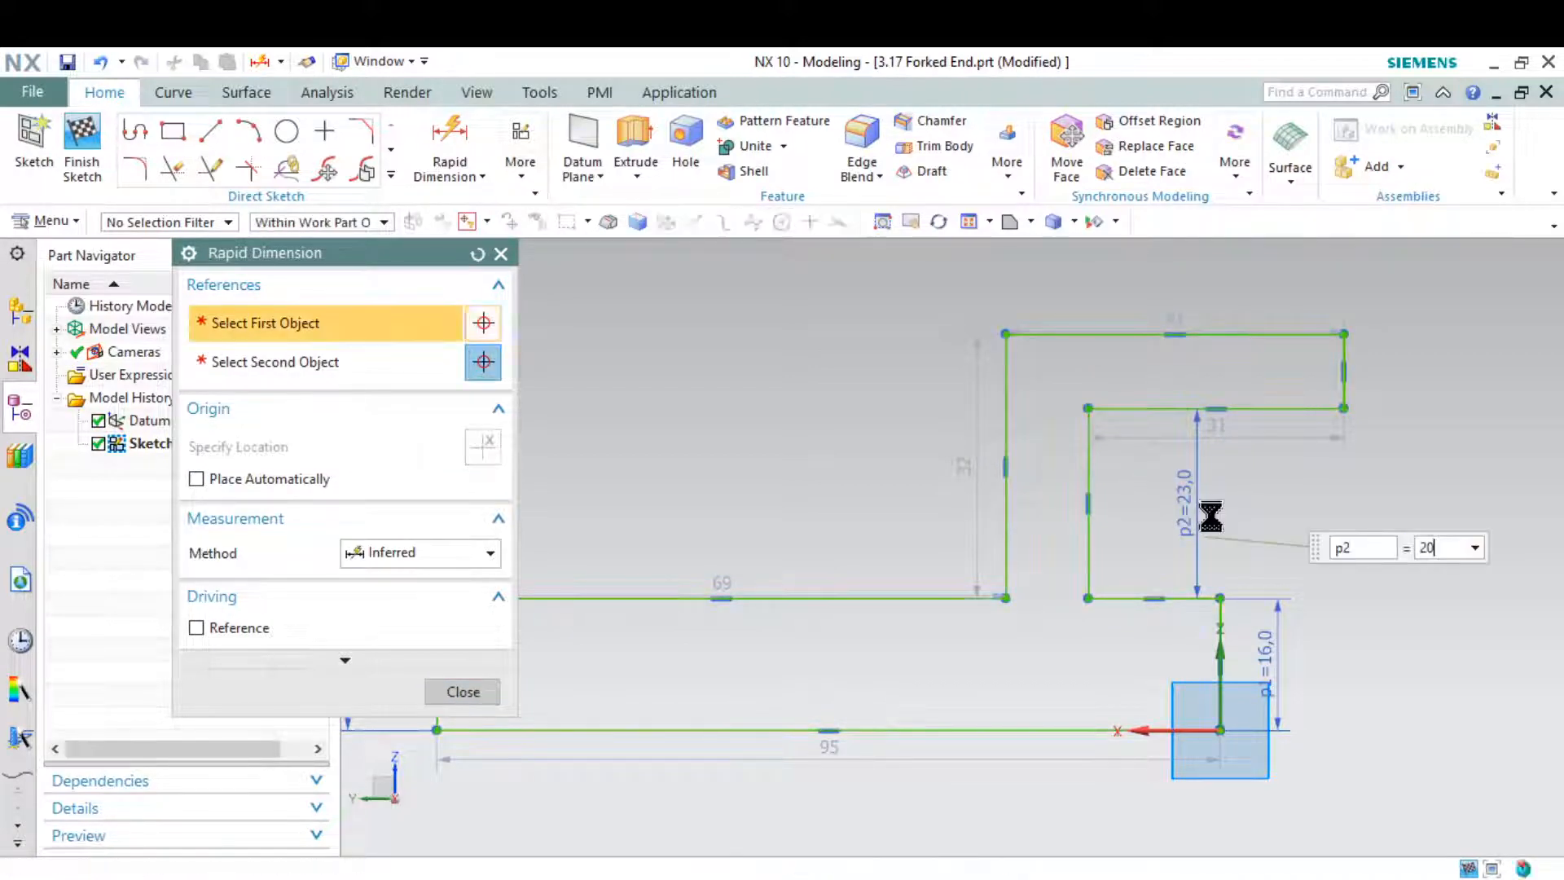
key("Return")
Check the reference drawing and dimension the horizontal thickness of the fork's upright as 13 mm
left_click(1191, 879)
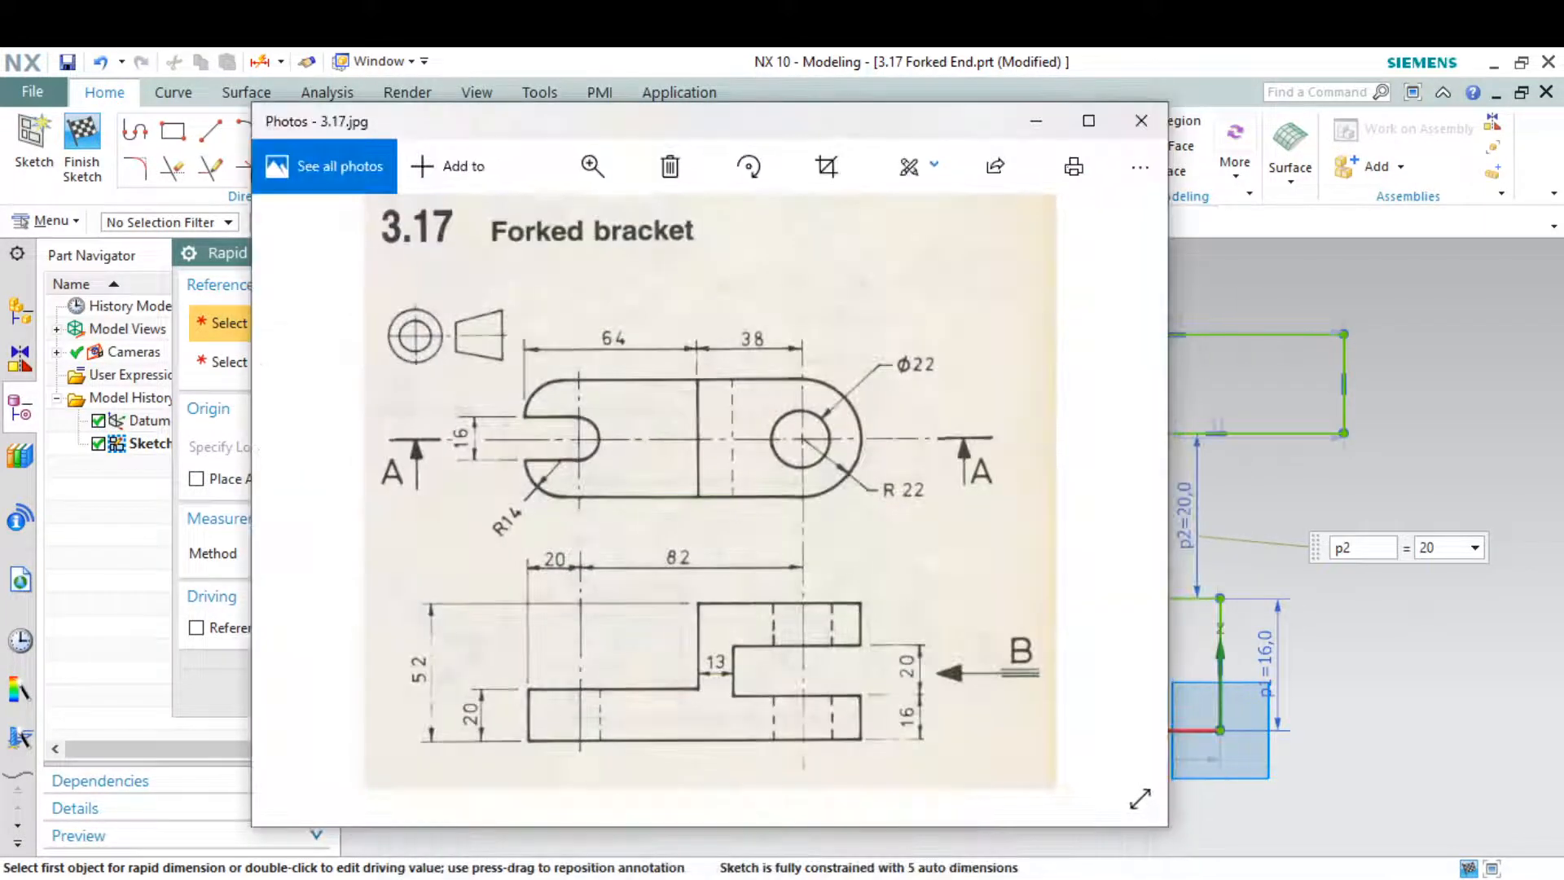
left_click(1191, 879)
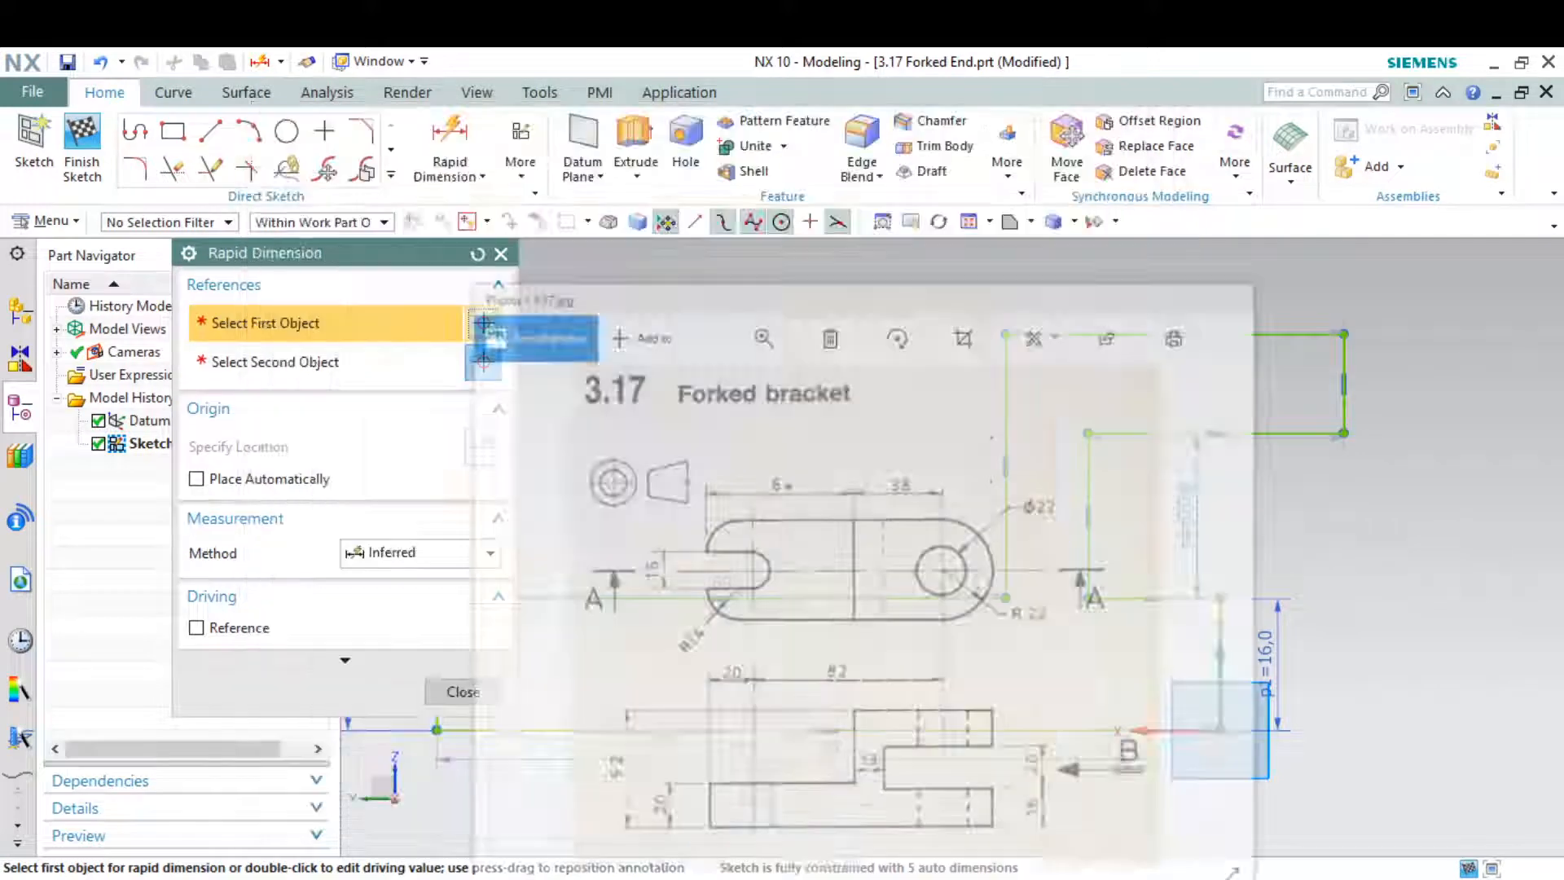
left_click(1005, 541)
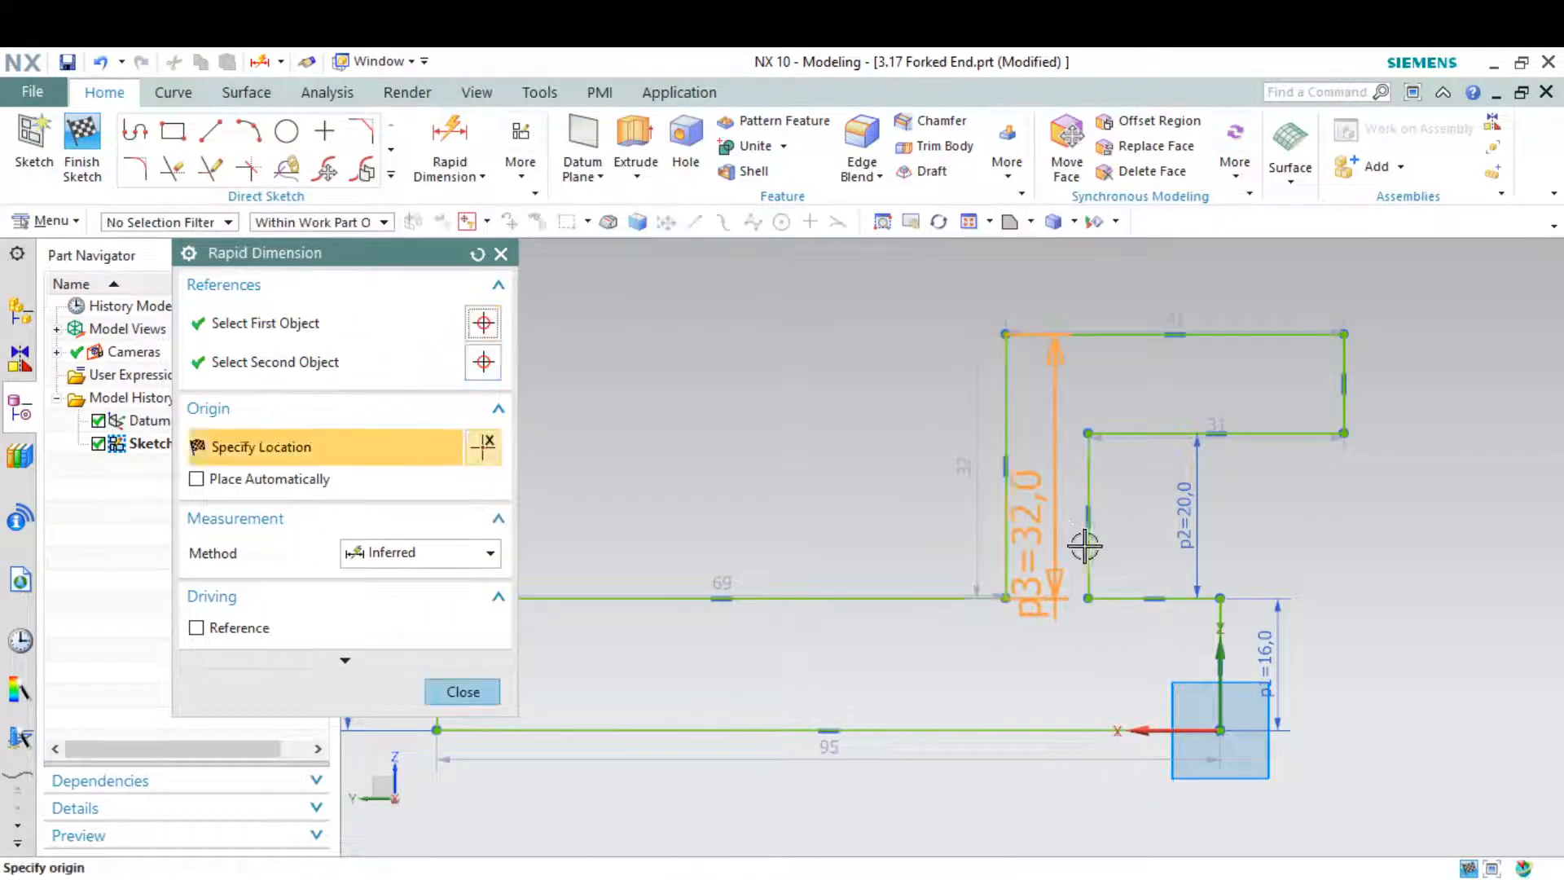
left_click(1088, 541)
left_click(1049, 679)
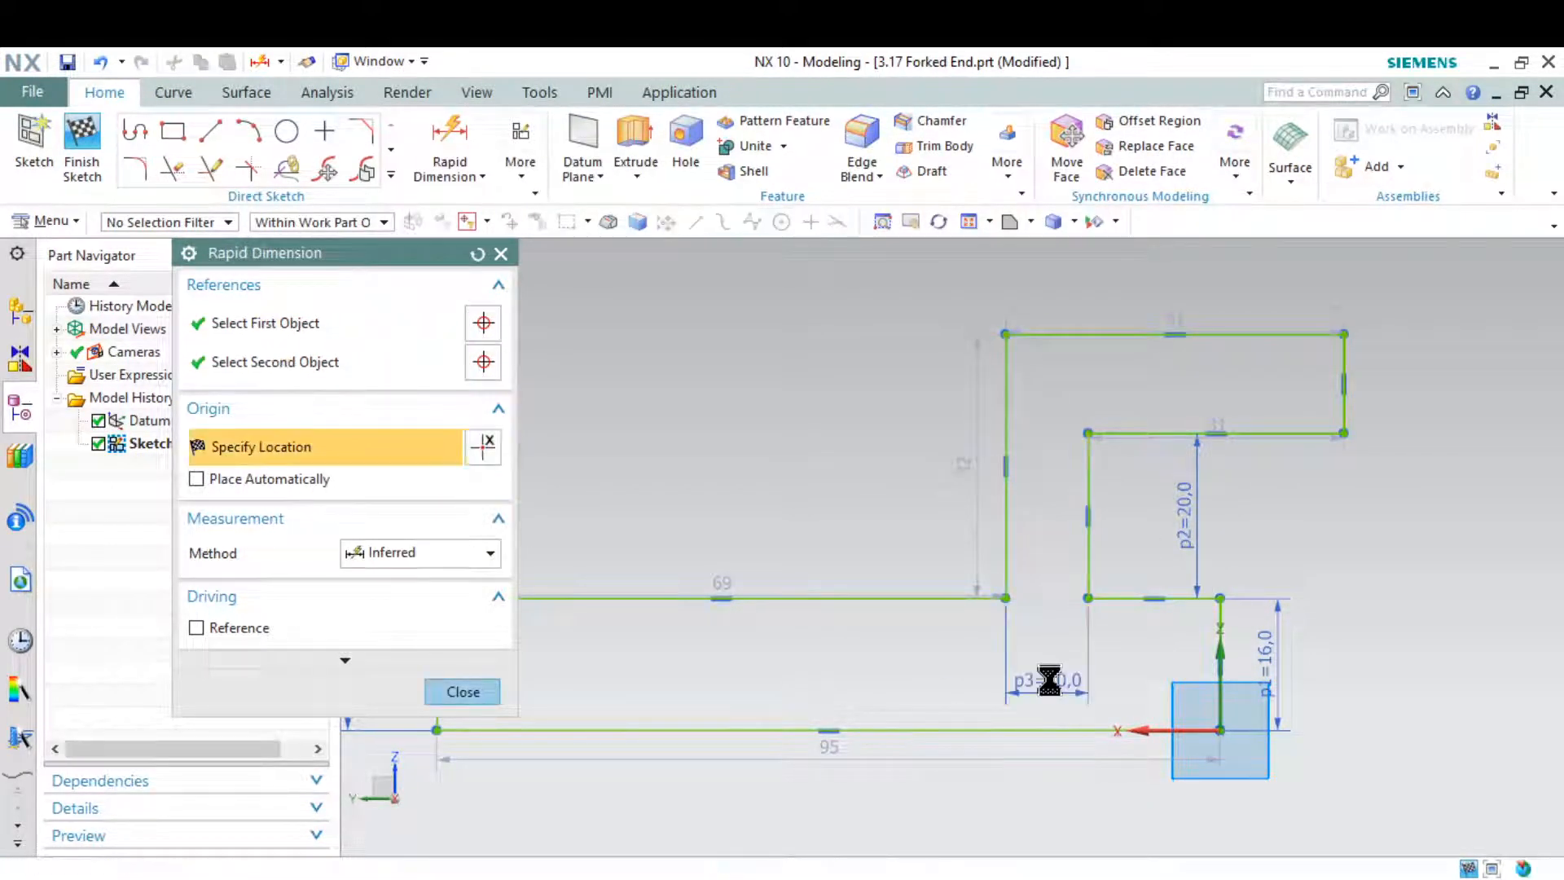
type("13")
key("Return")
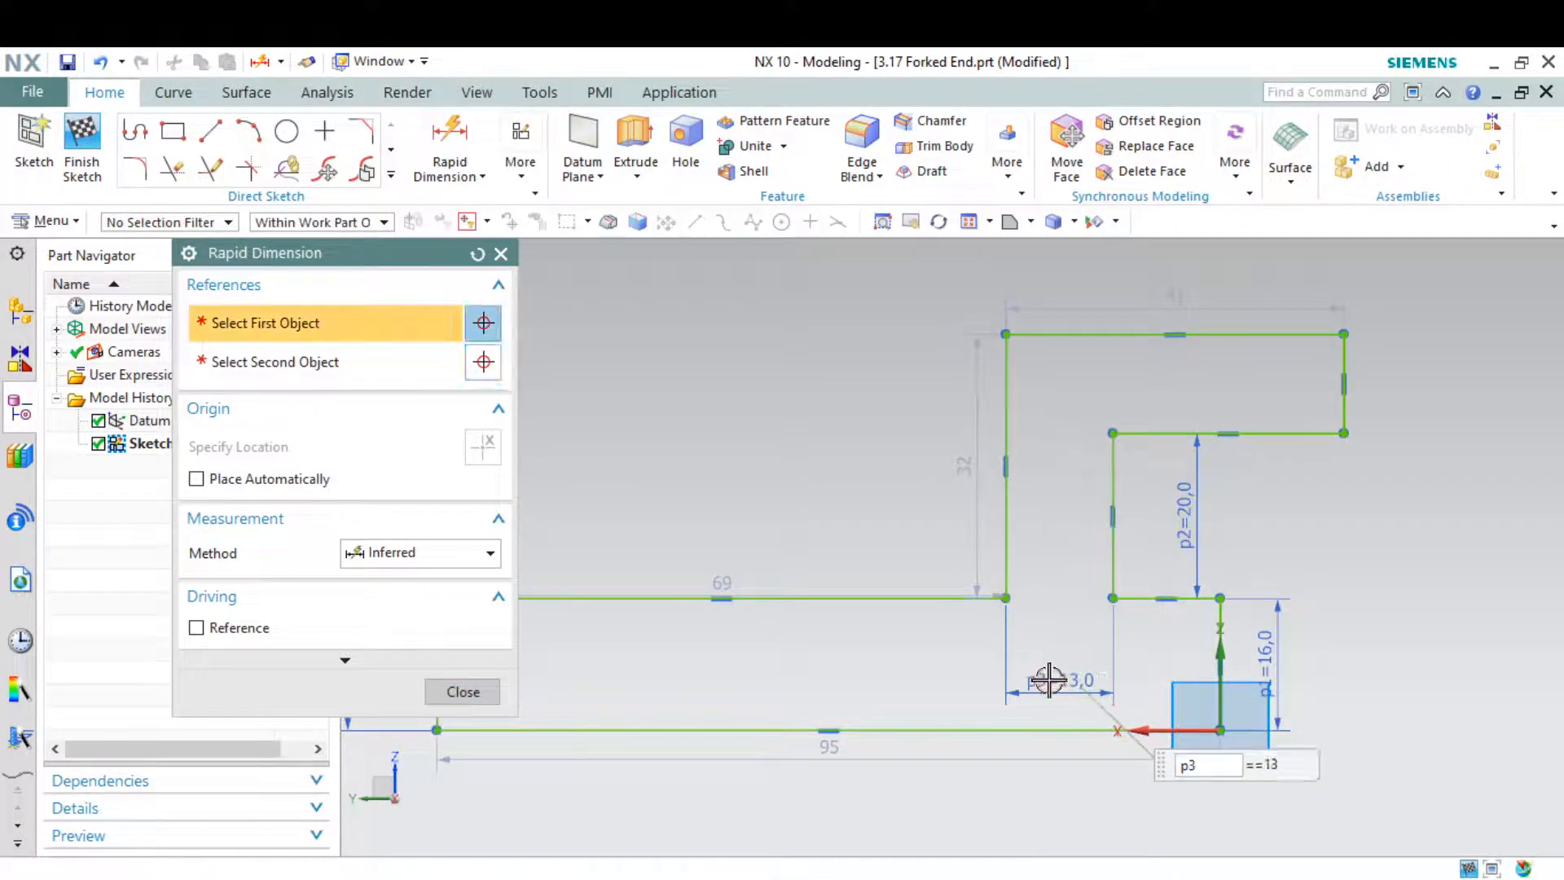
key("Escape")
Consult the reference drawing and dimension the overall height from the base's bottom edge to the upper arm's top edge as 52 mm
scroll(1064, 572, "down", 1)
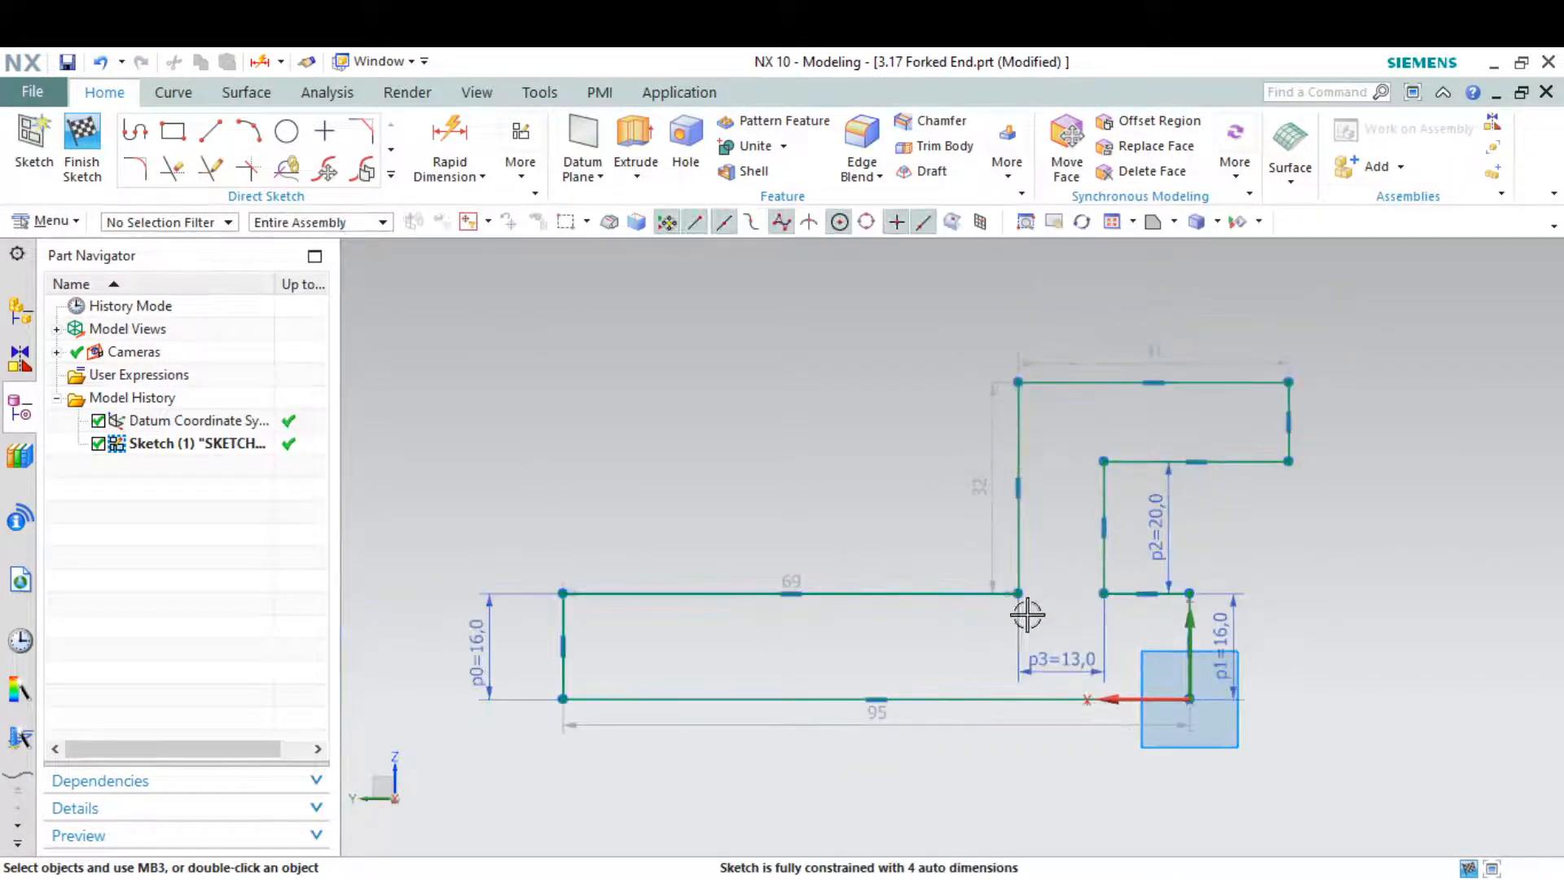
scroll(935, 627, "up", 1)
scroll(962, 618, "up", 1)
scroll(877, 618, "down", 2)
left_click(1272, 878)
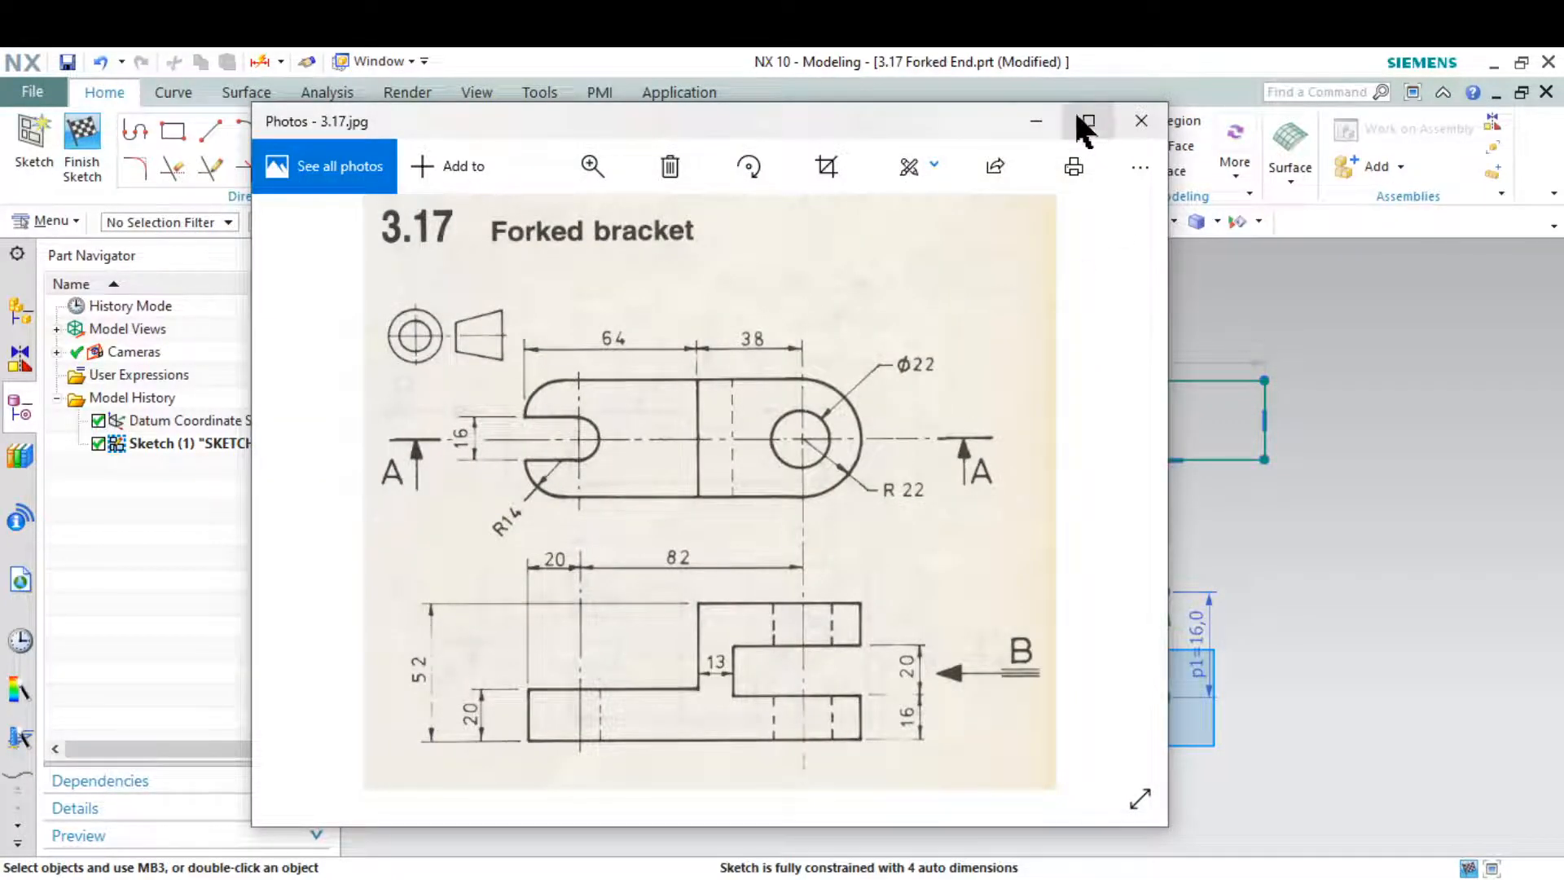
left_click(1035, 120)
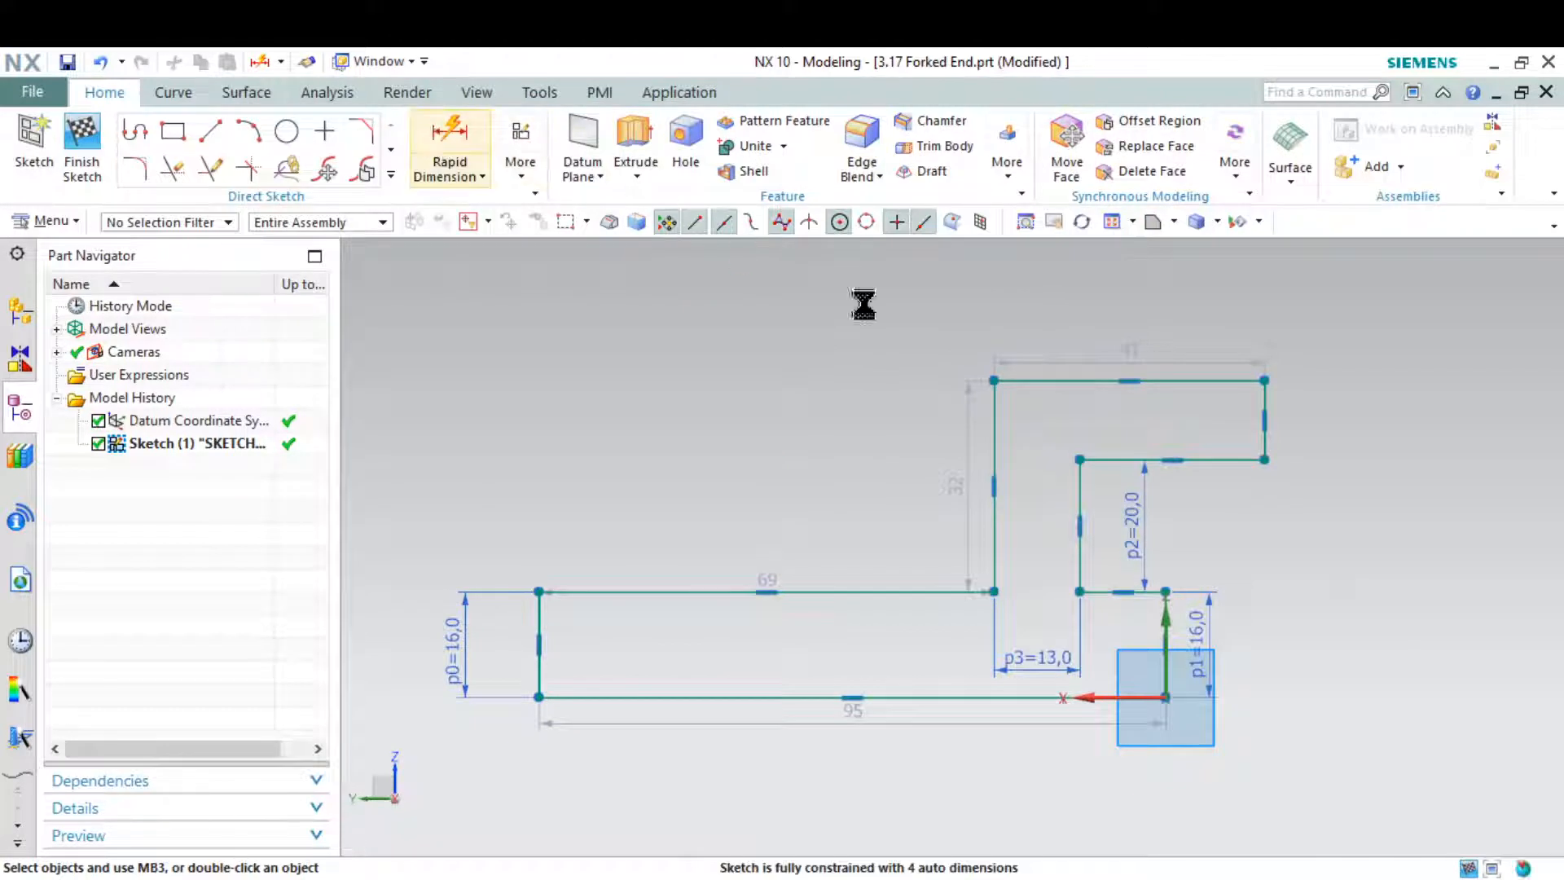
left_click(1048, 380)
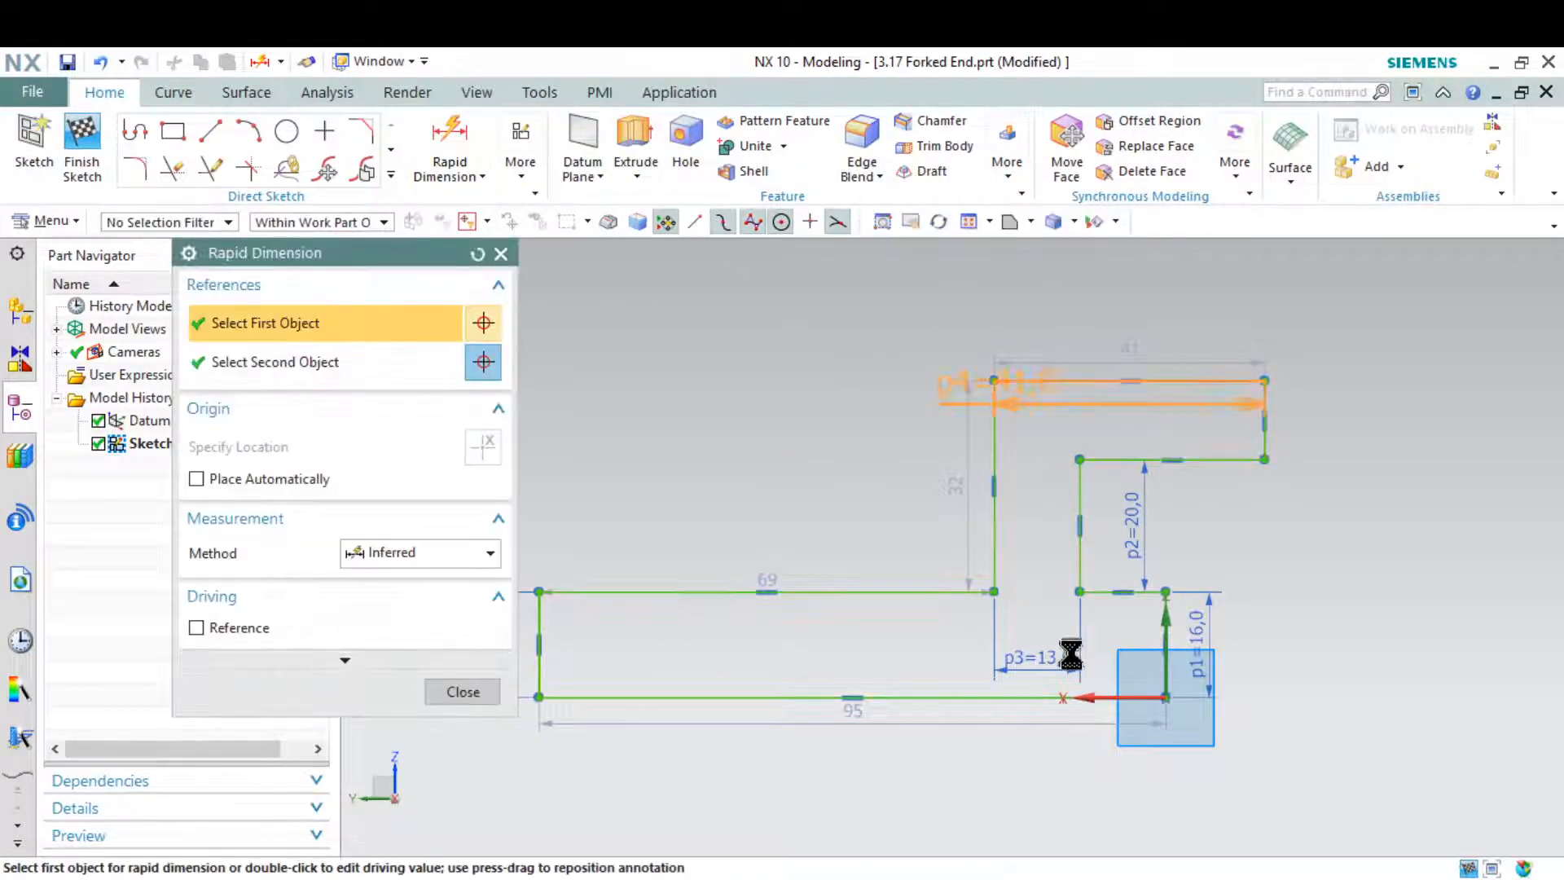
left_click(1009, 695)
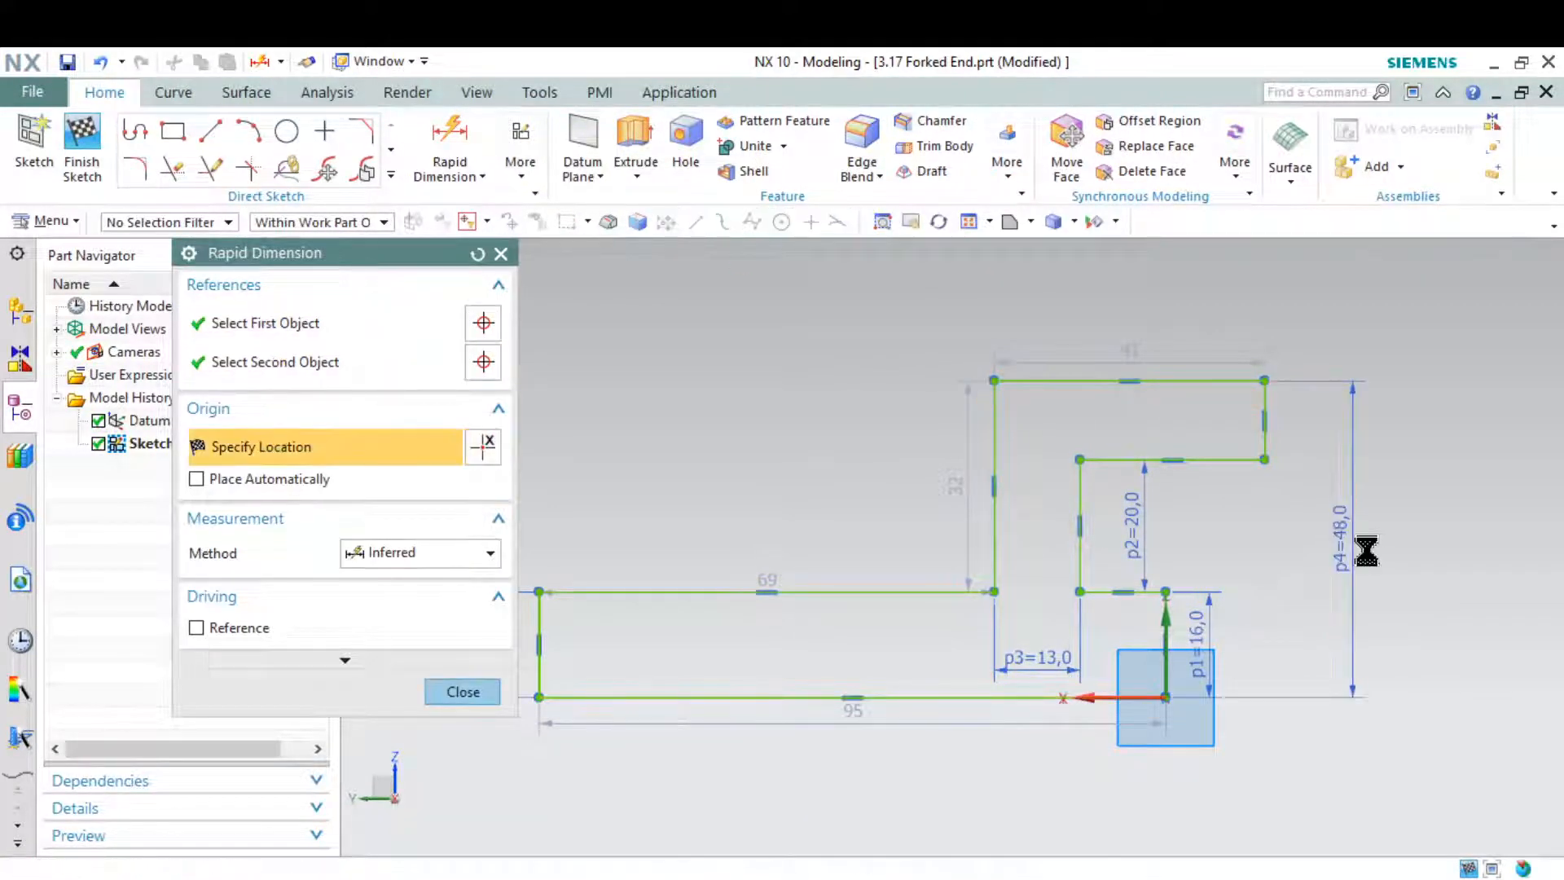
type("52")
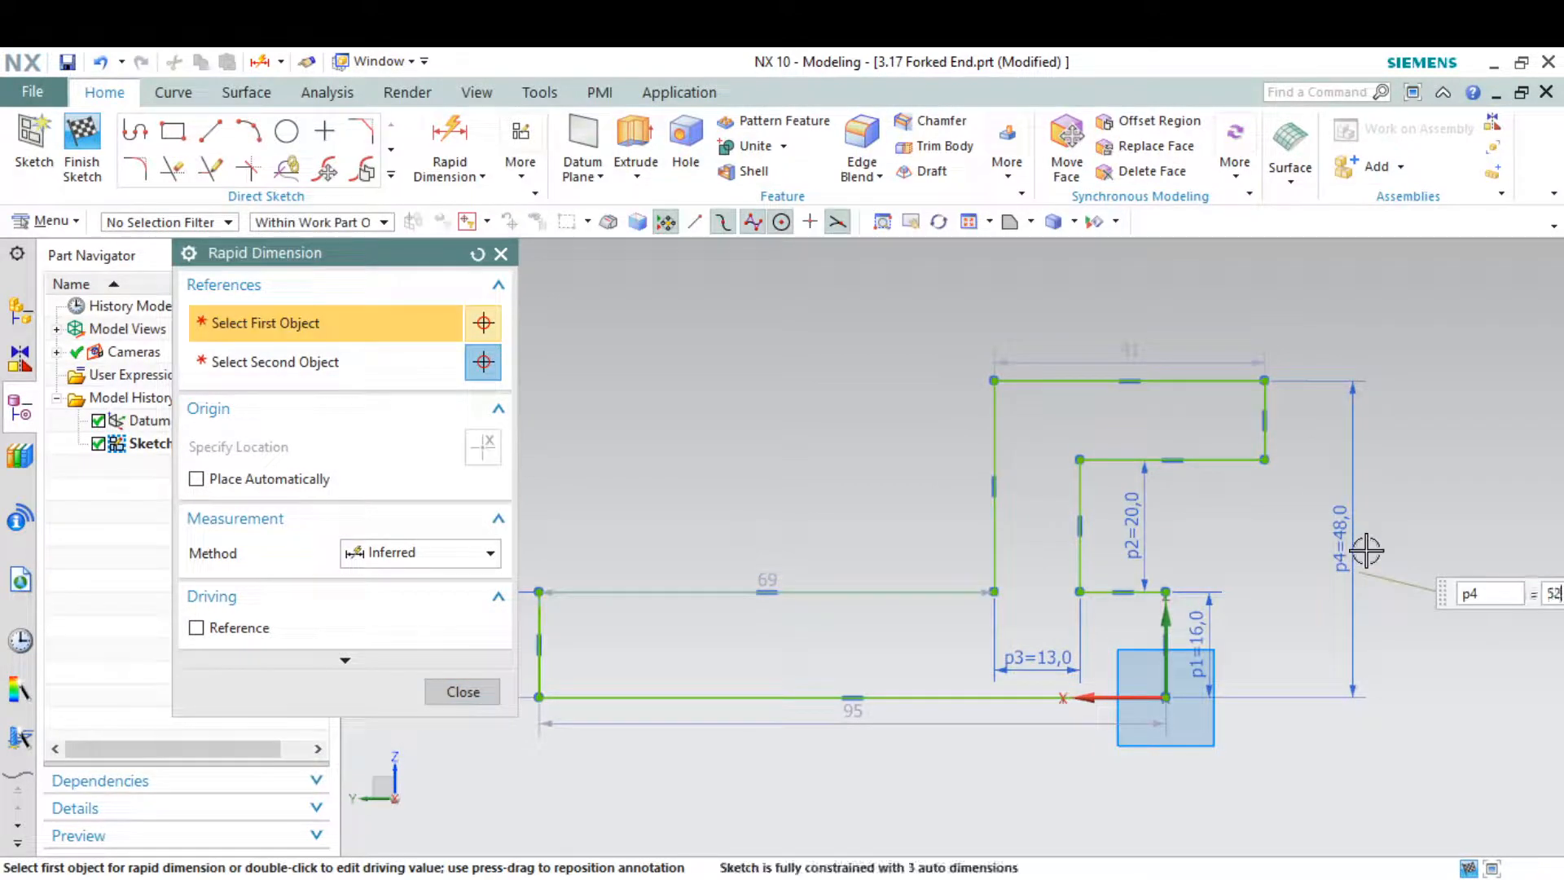
key("Return")
key("Escape")
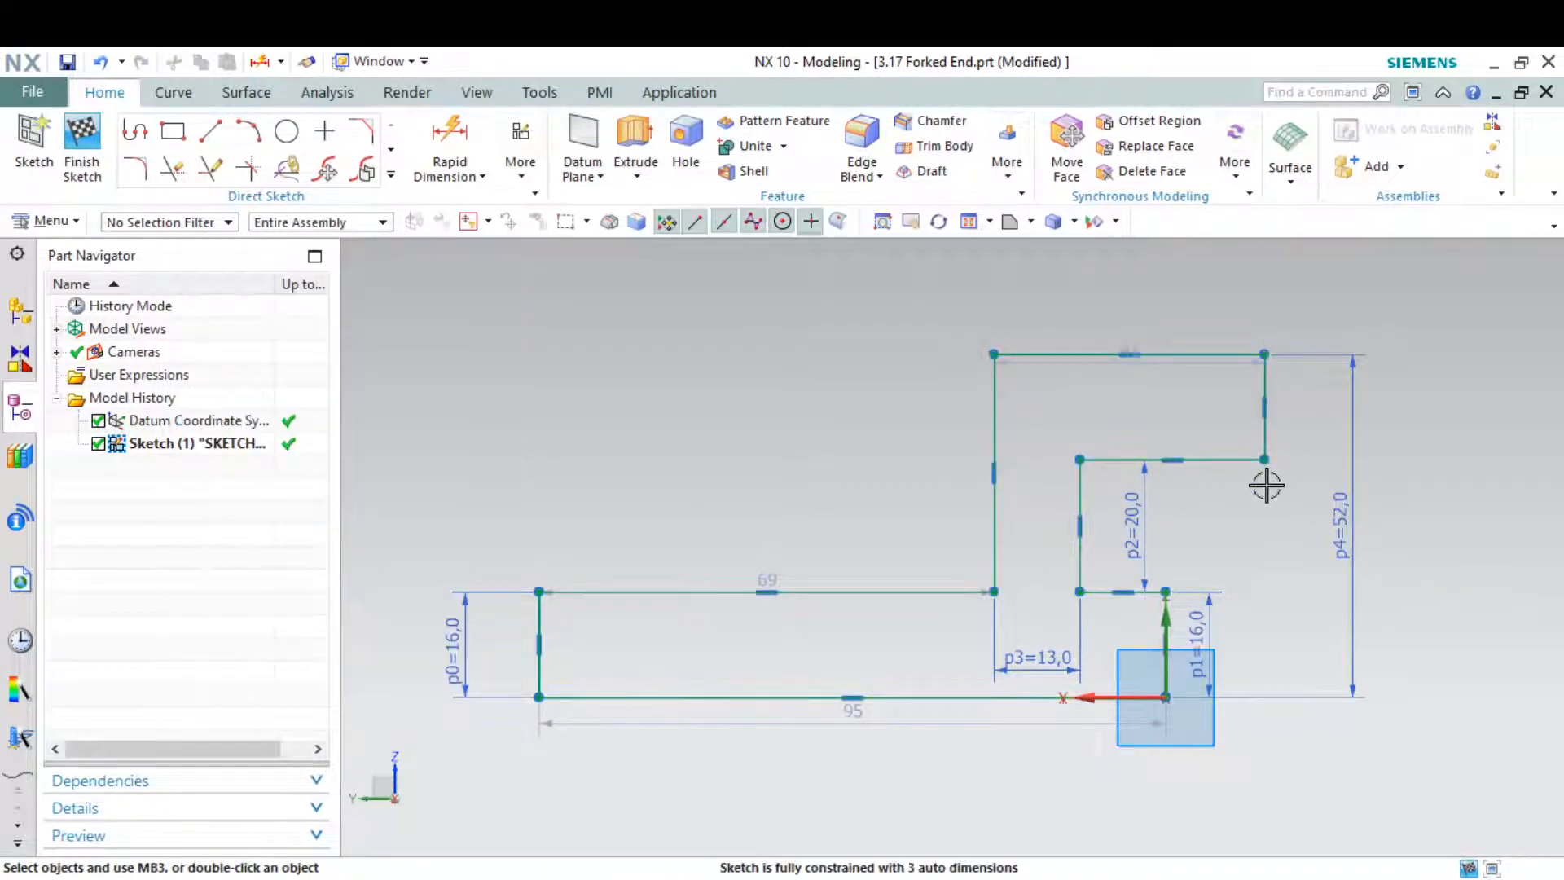
Shorten the upper fork arm by pulling its outer end in toward the end of the lower arm
scroll(1264, 483, "up", 1)
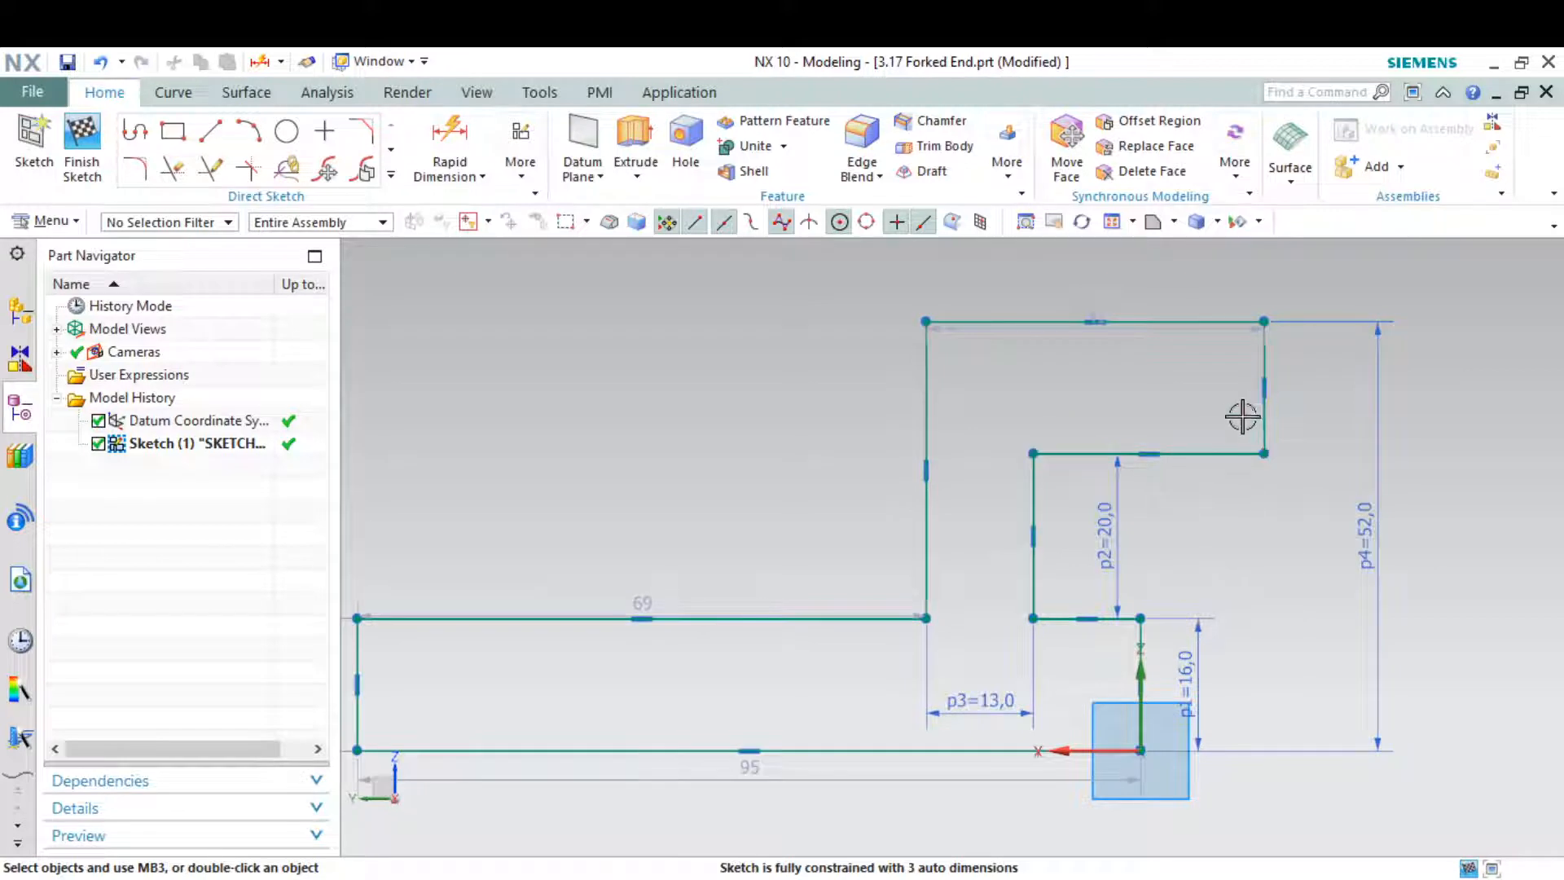
mouse_move(1267, 454)
left_mouse_down()
mouse_move(1143, 454)
mouse_move(1139, 618)
mouse_move(1140, 464)
left_mouse_up()
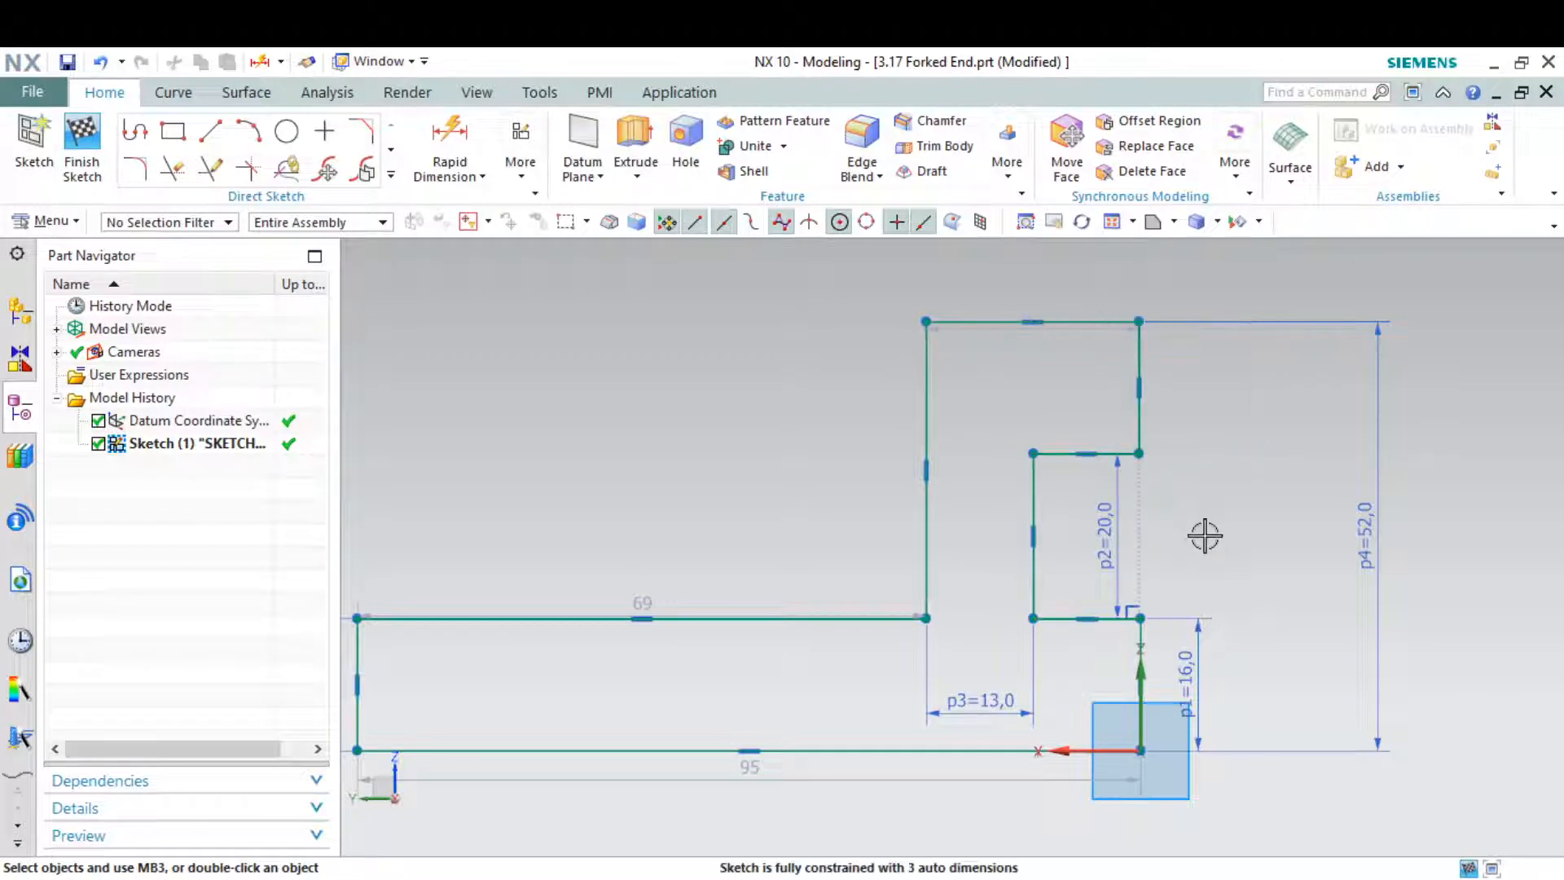
left_click(1140, 454)
left_click(1141, 617)
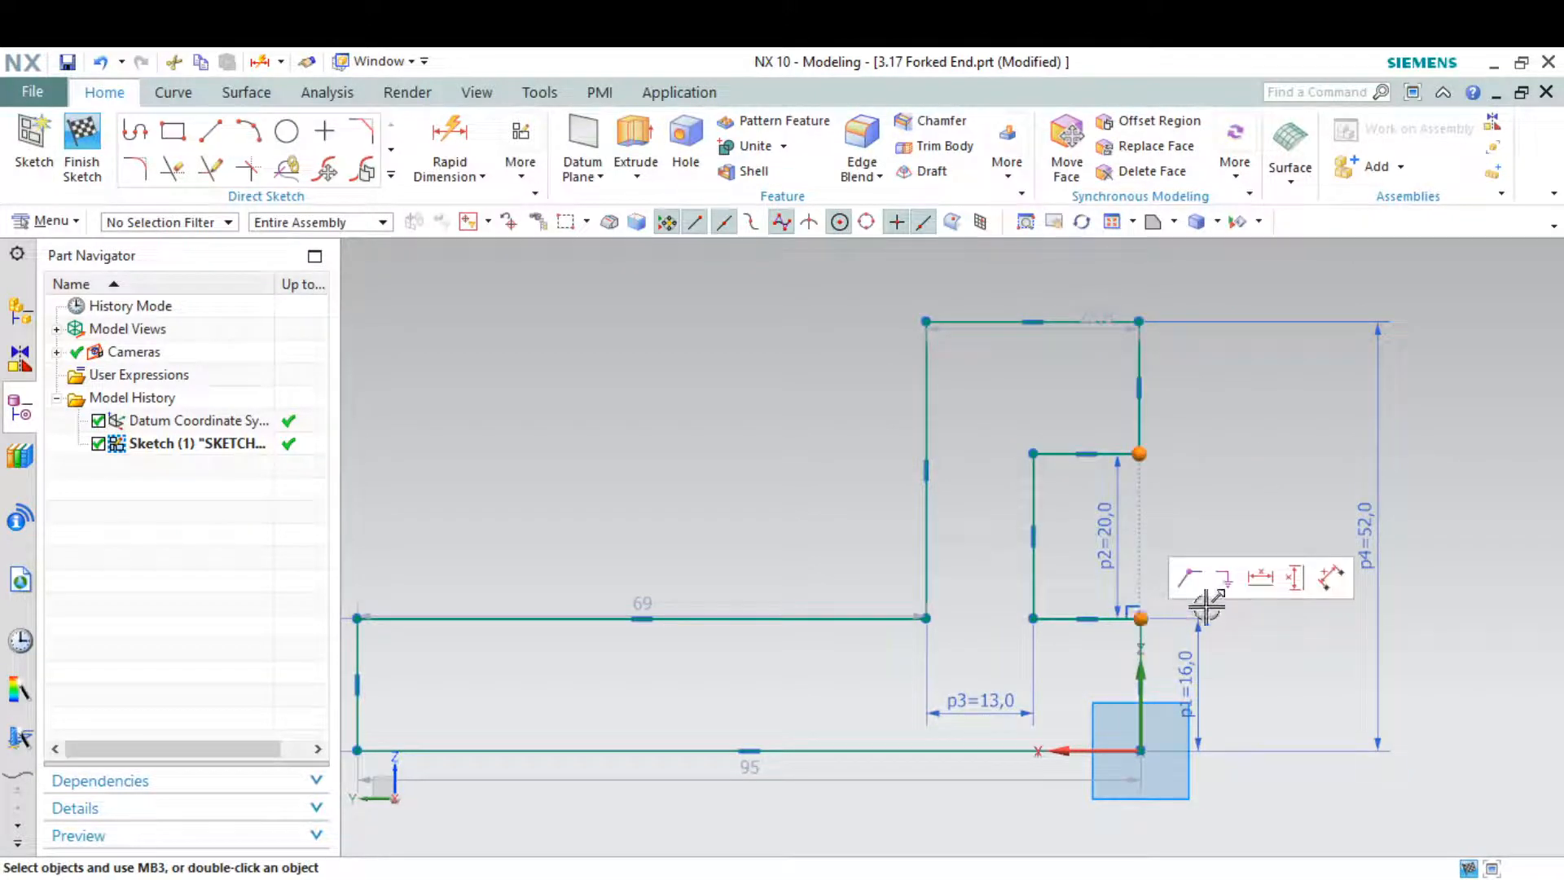
key("Escape")
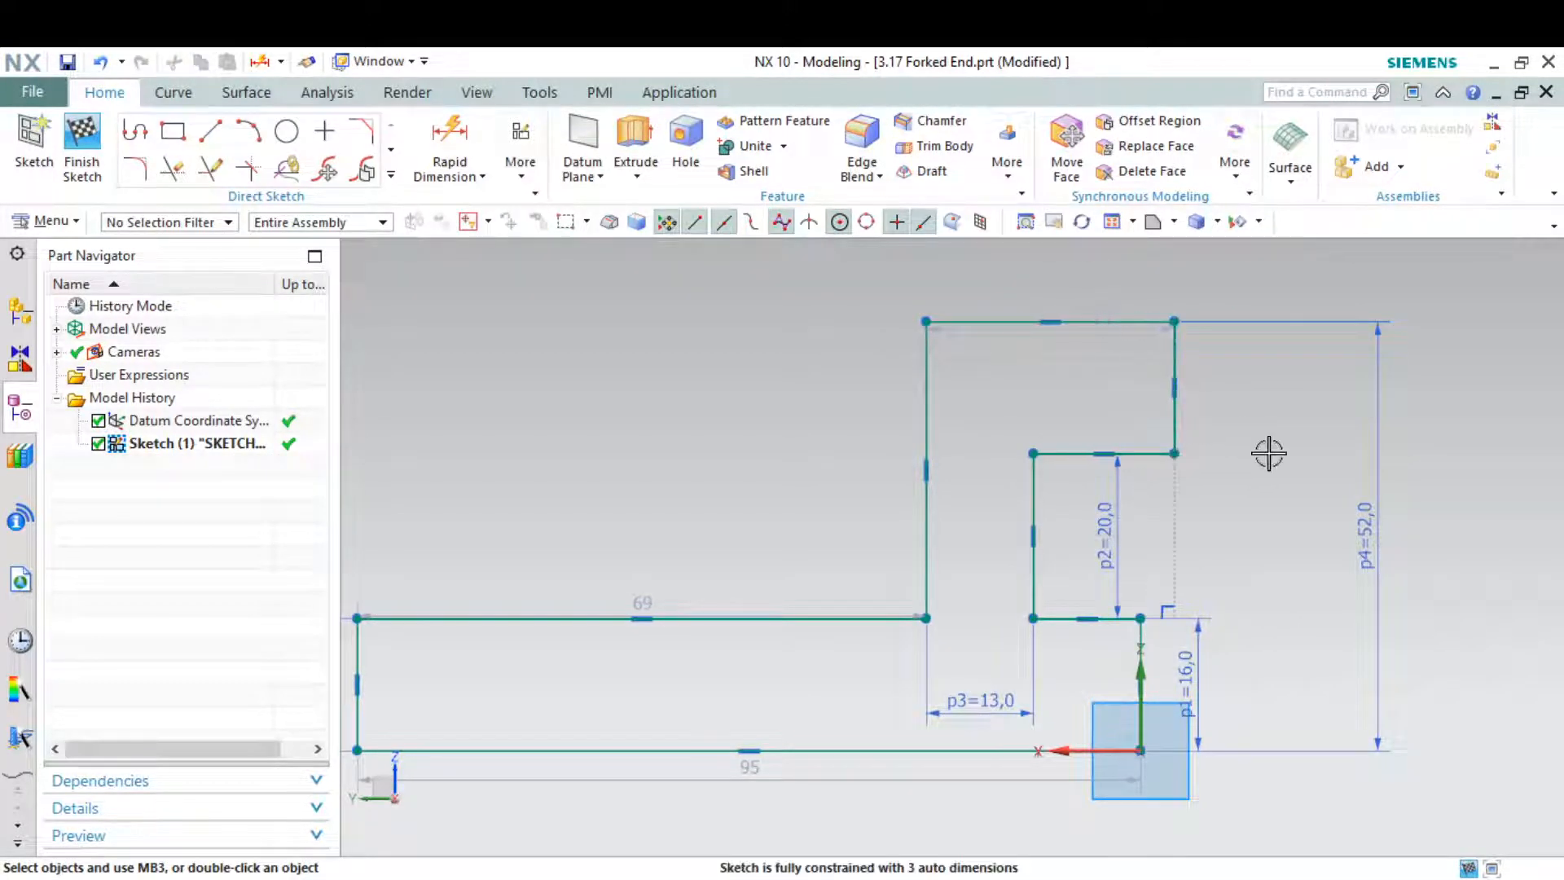
scroll(1180, 471, "up", 3)
left_click(1168, 436)
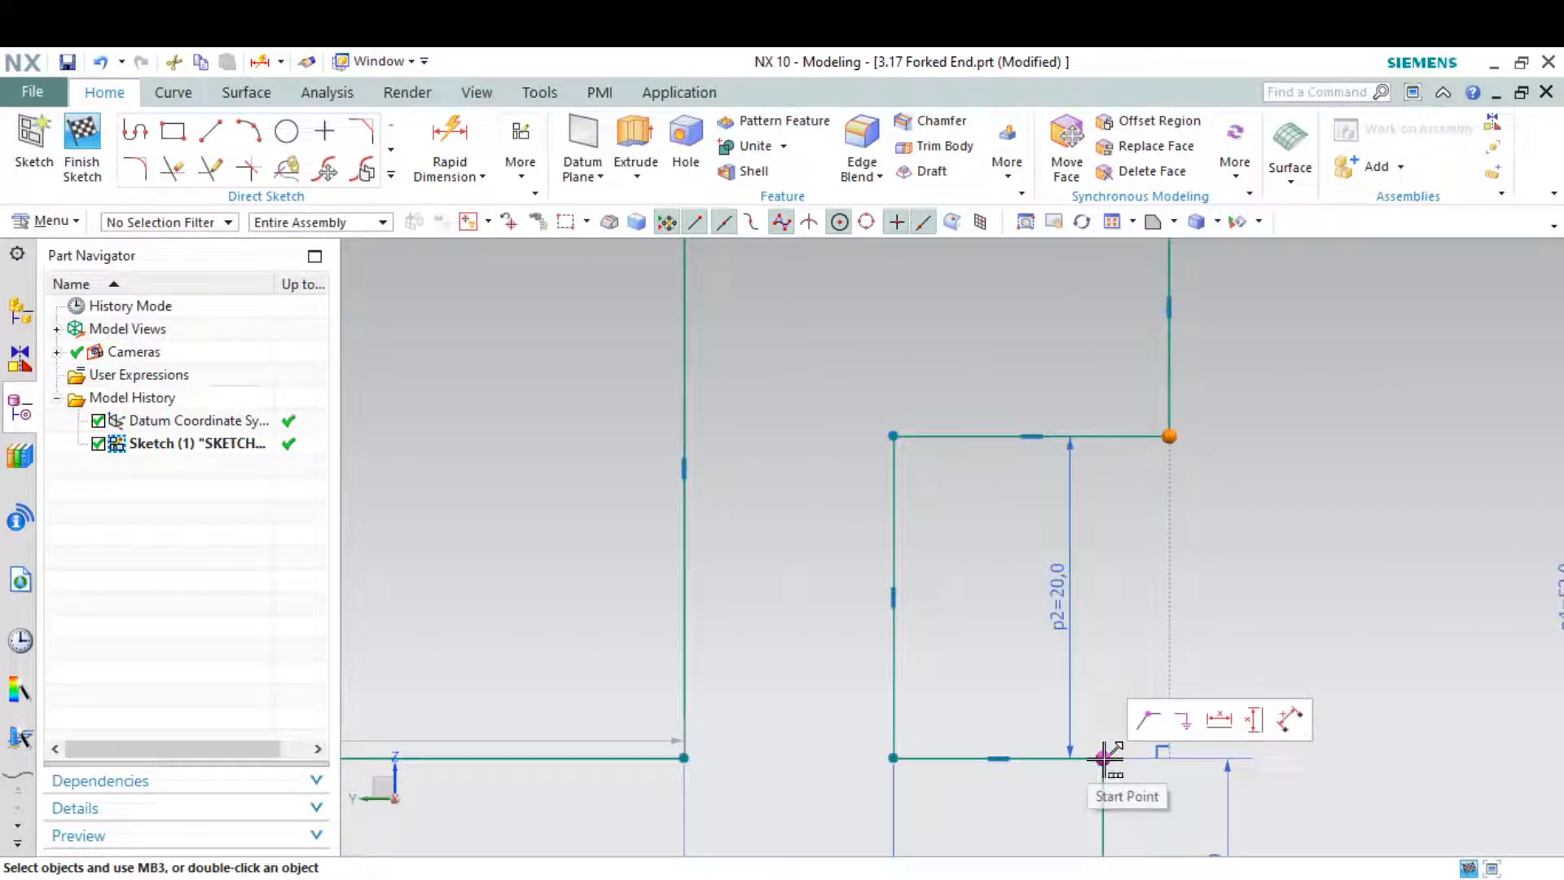
left_click(1104, 757)
scroll(1264, 536, "down", 2)
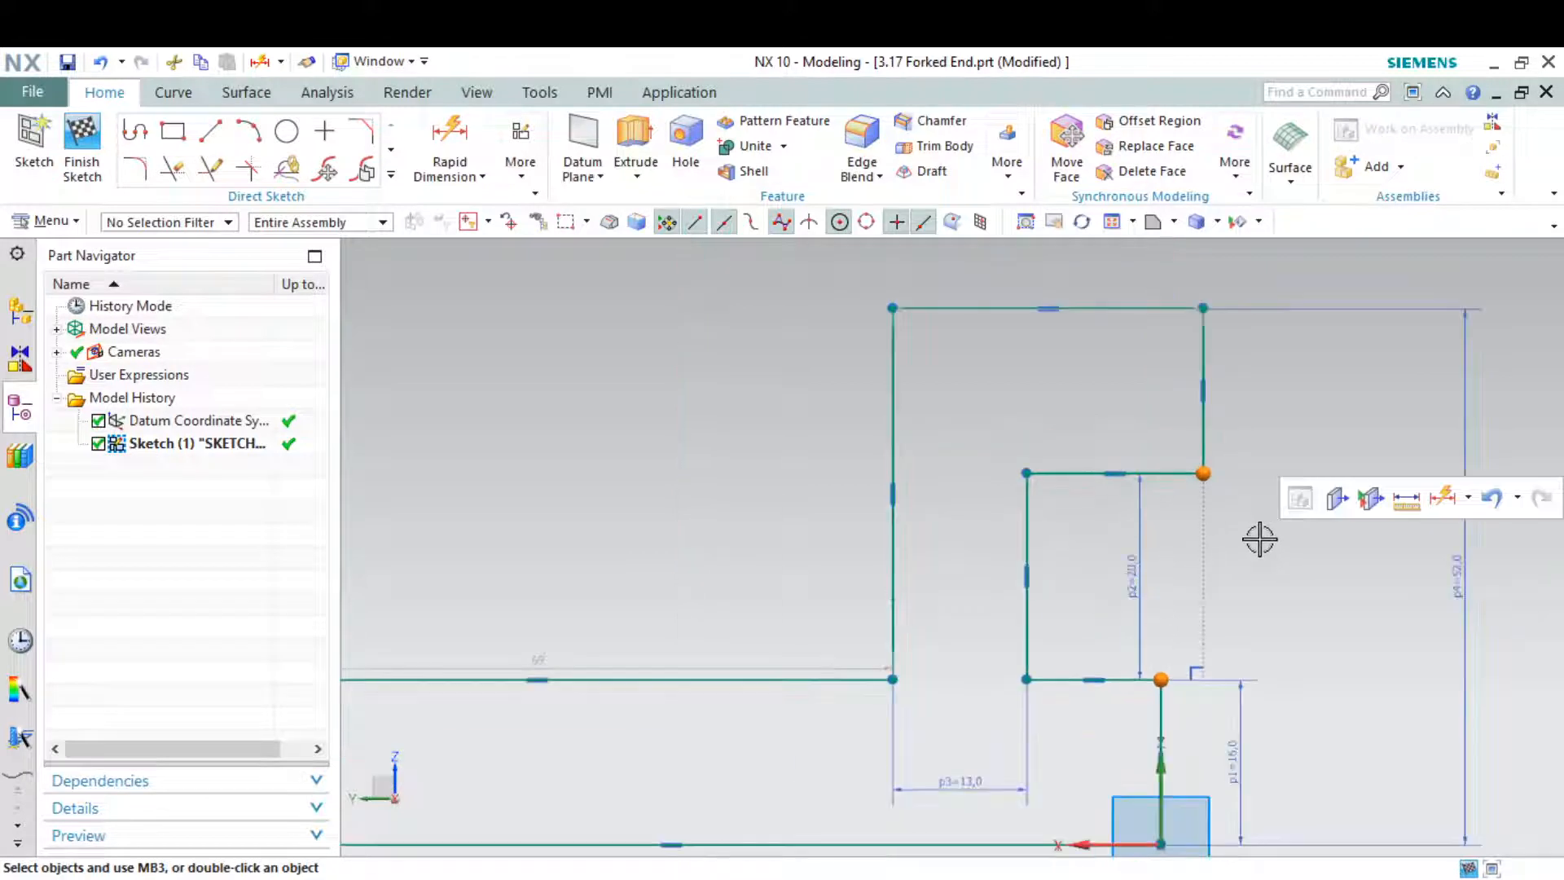
Draw a line across the fork opening between the outer corners of both arms and constrain it vertical
left_click(210, 130)
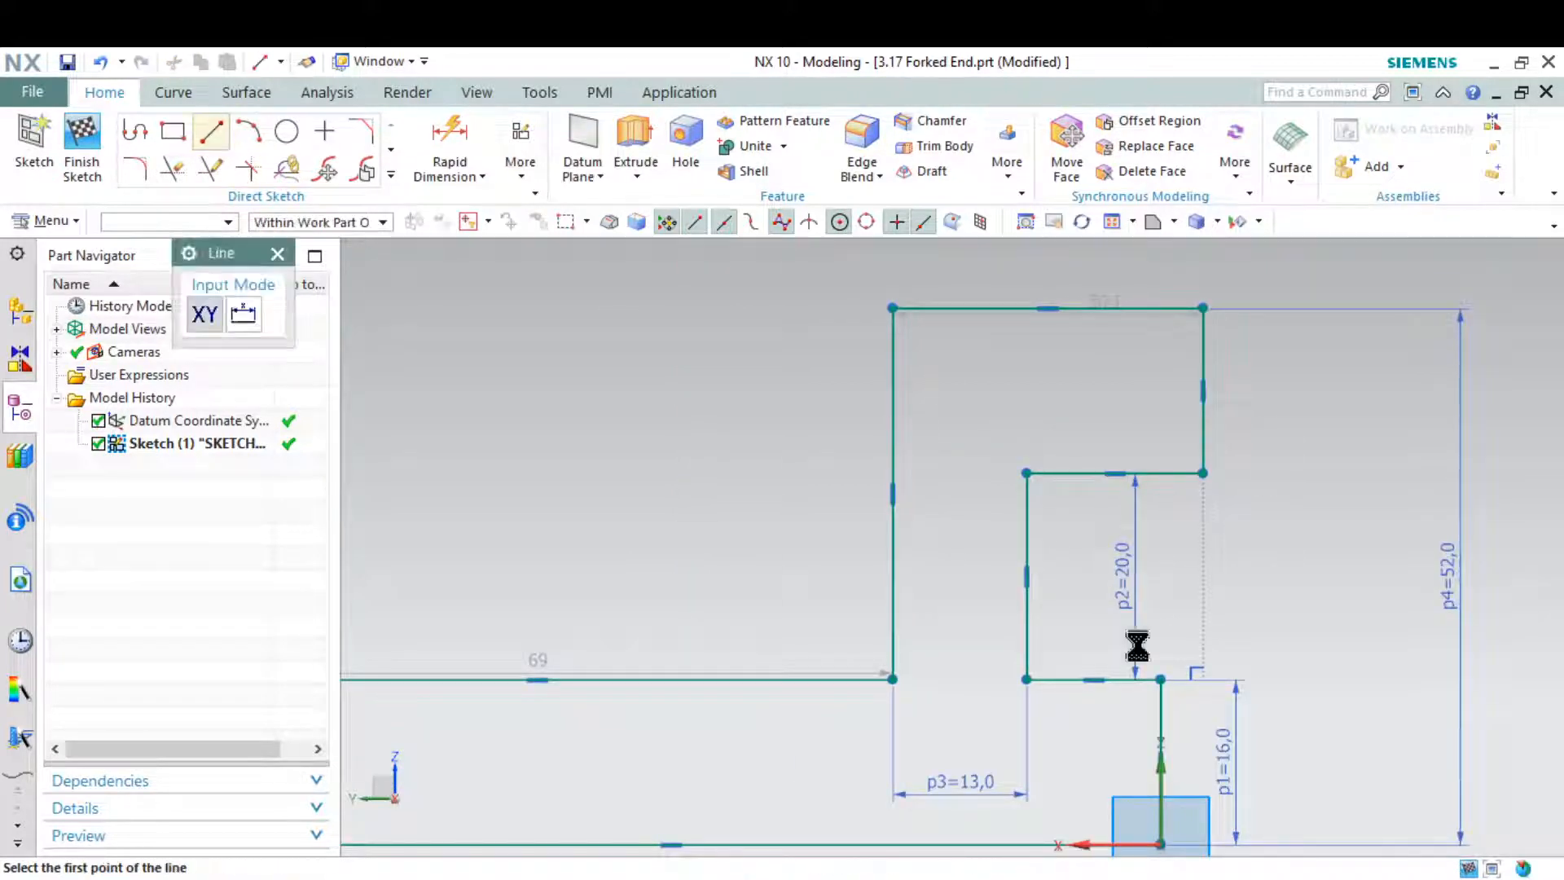
left_click(1160, 678)
left_click(1202, 474)
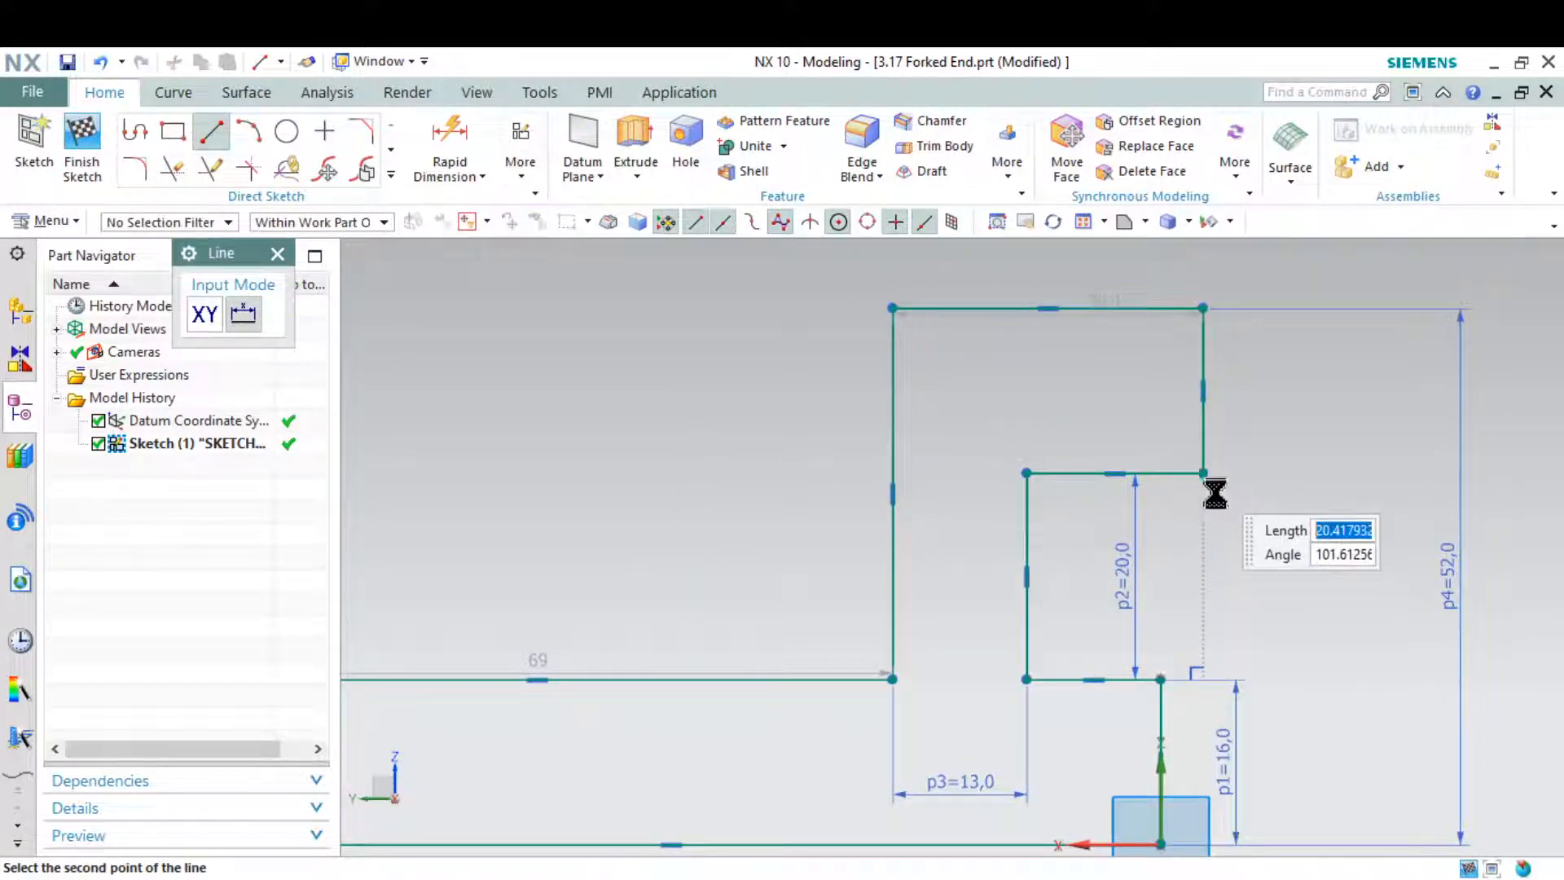
key("Escape")
scroll(1197, 603, "up", 2)
left_click(1174, 540)
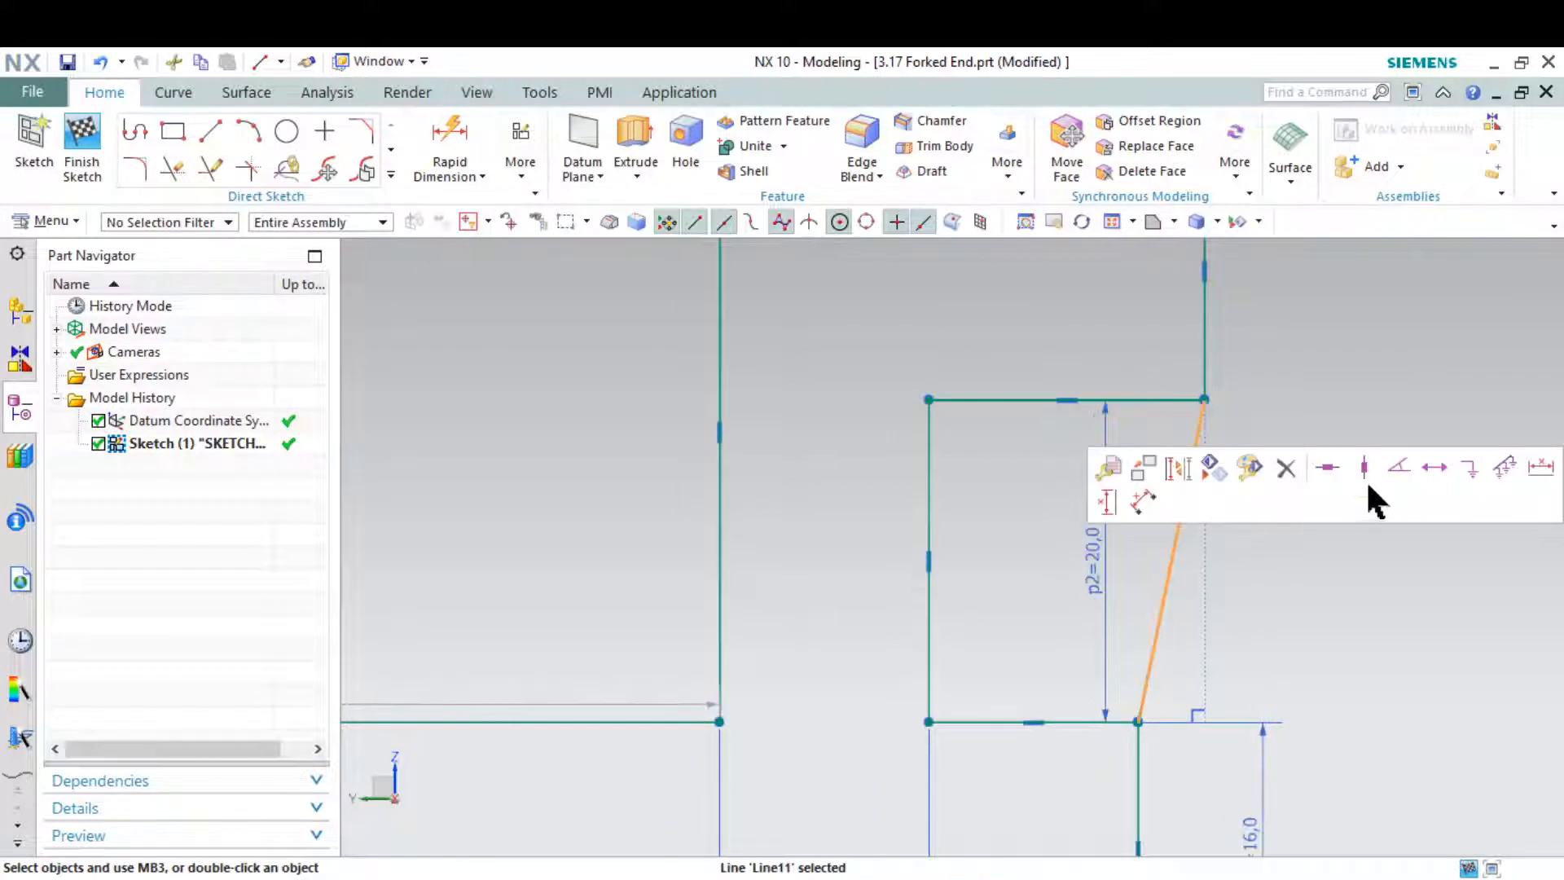
left_click(1364, 469)
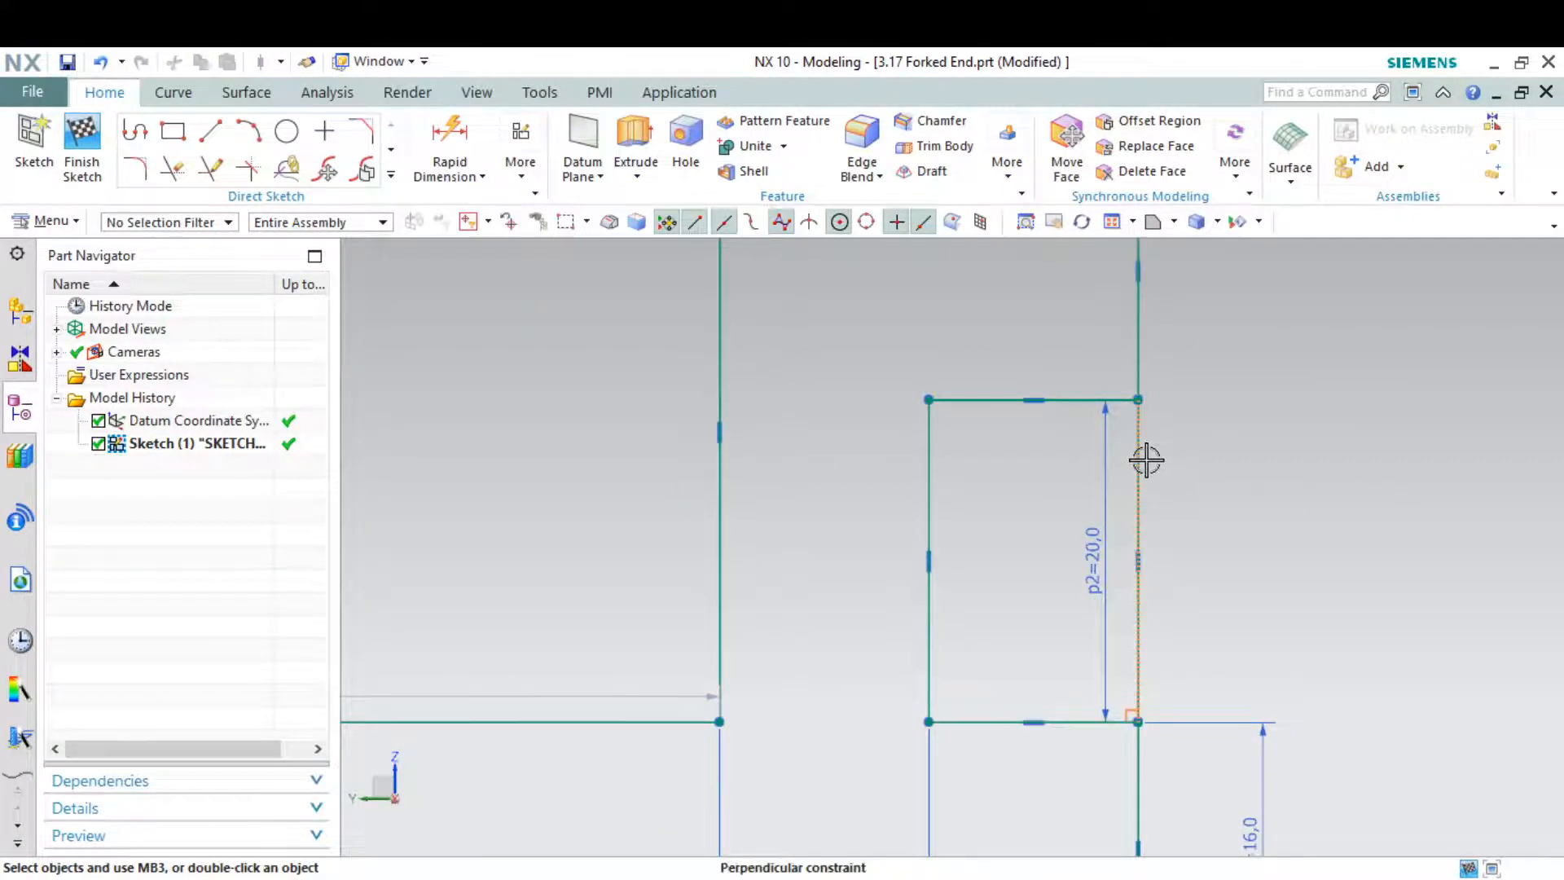
key("Escape")
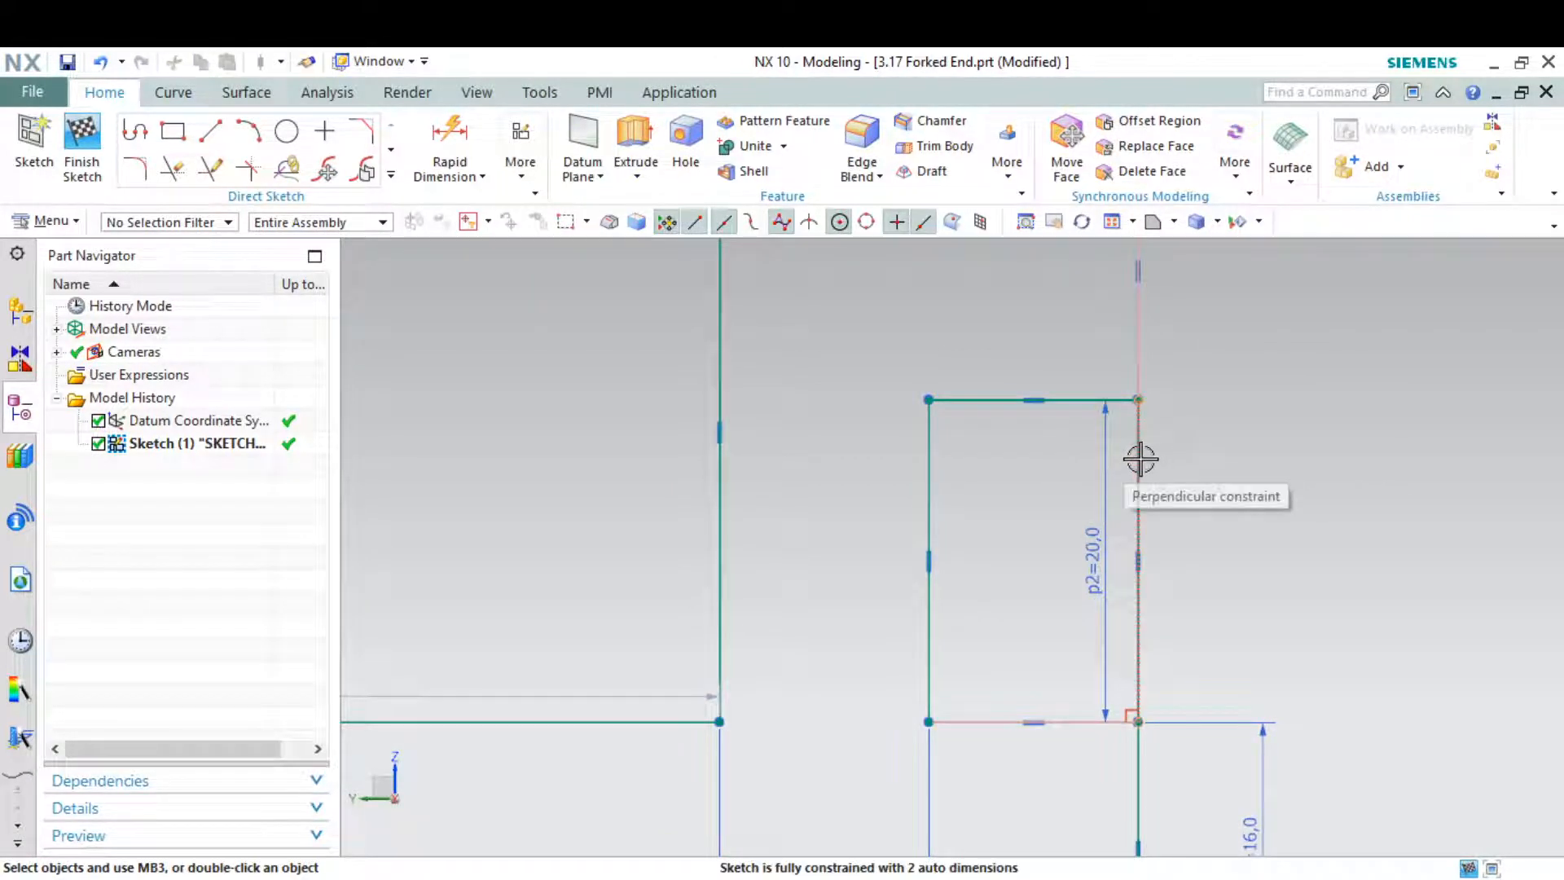
Delete the perpendicular constraint attached to the vertical line across the fork opening
left_click(1140, 458)
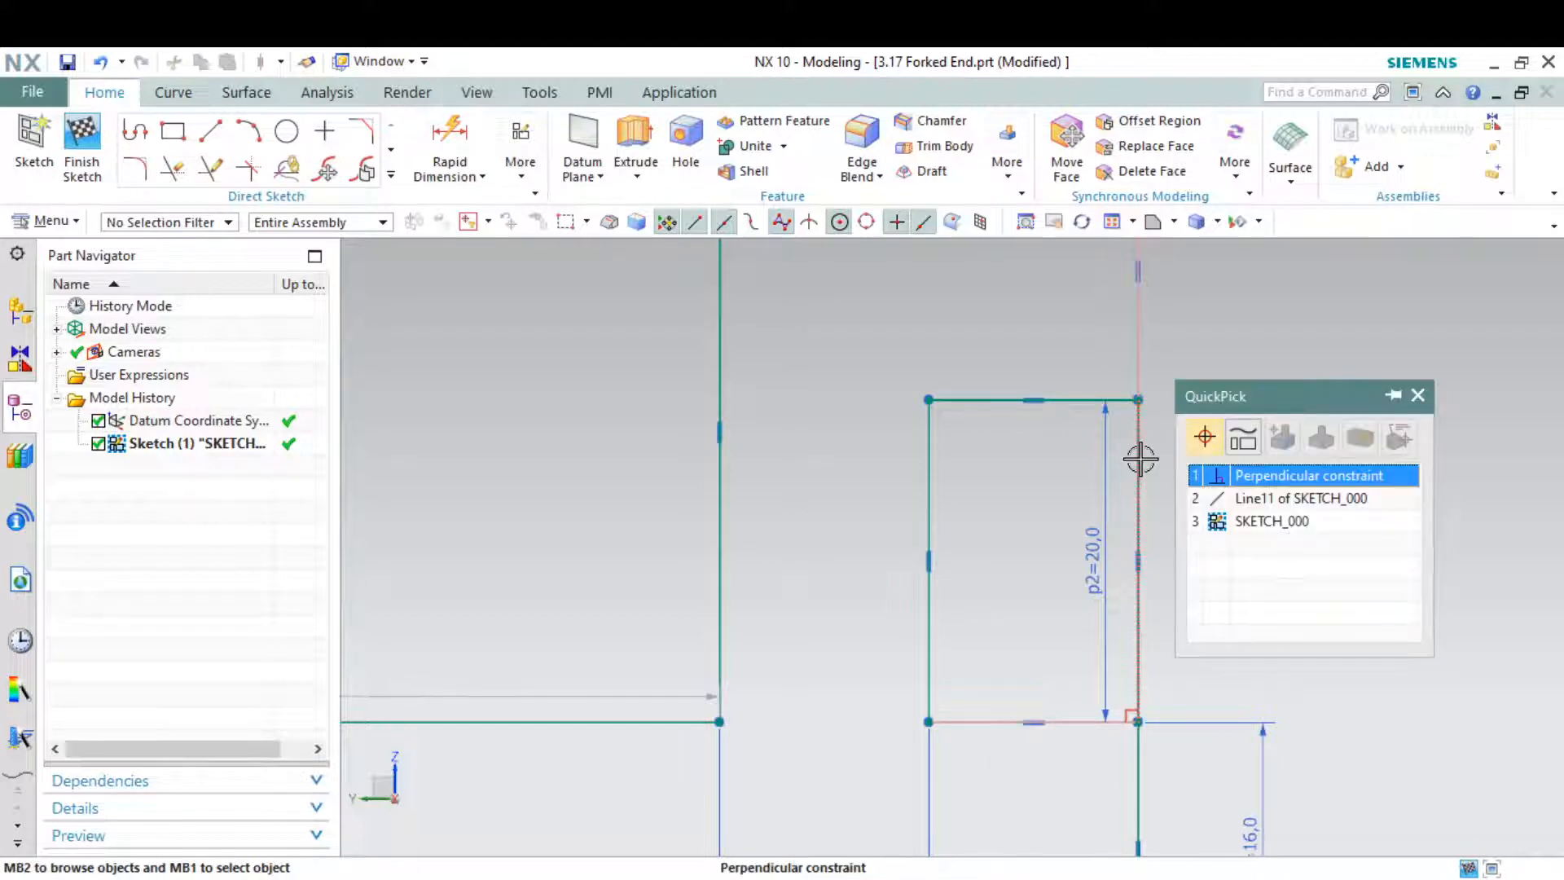
left_click(1246, 497)
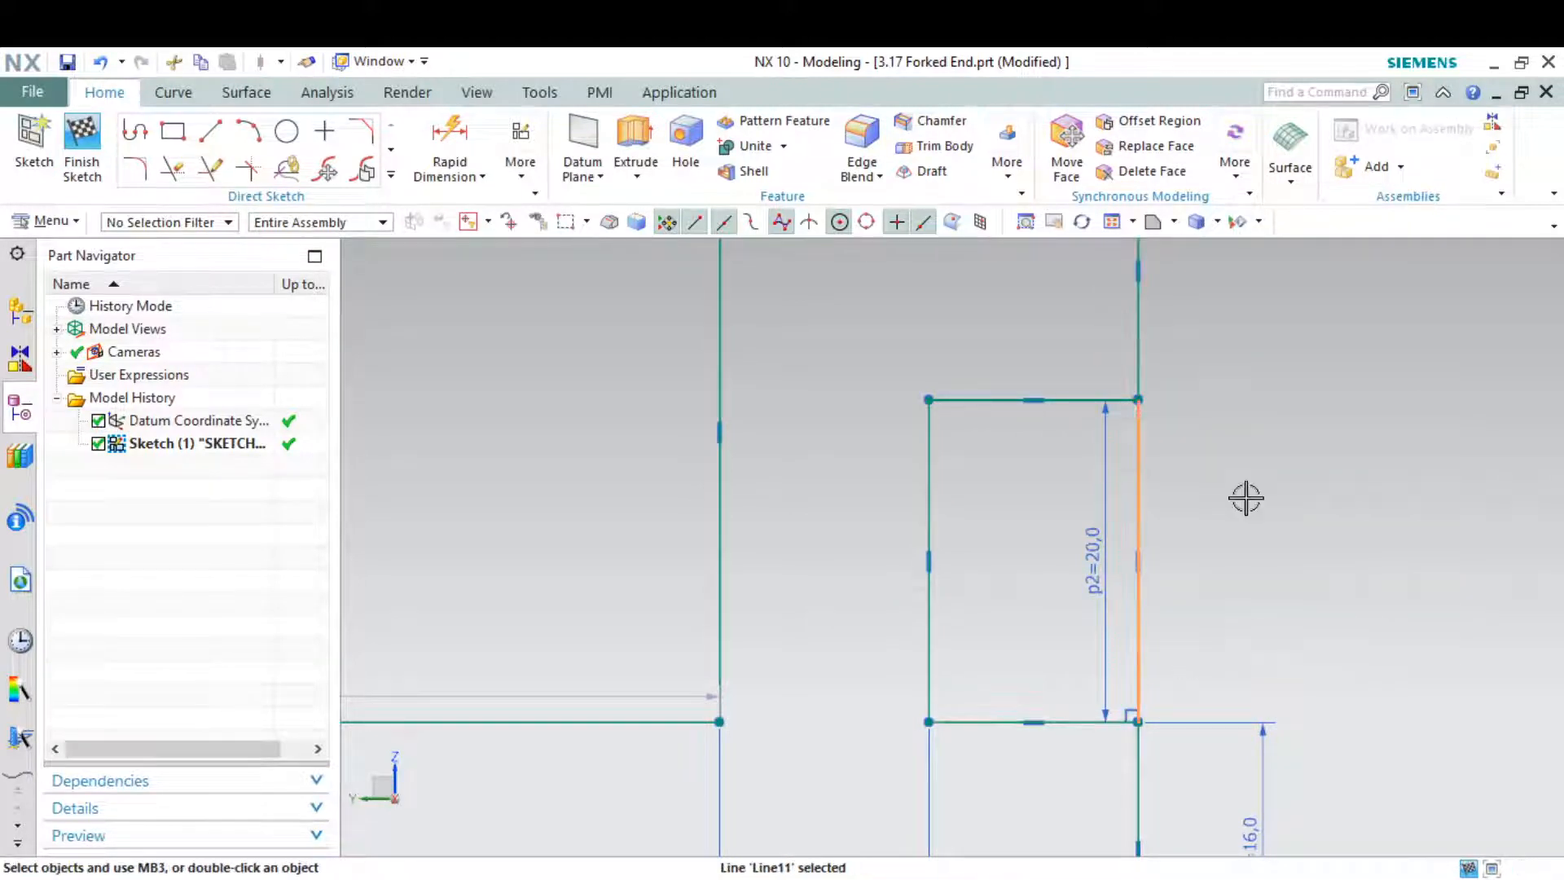
right_click(1172, 518)
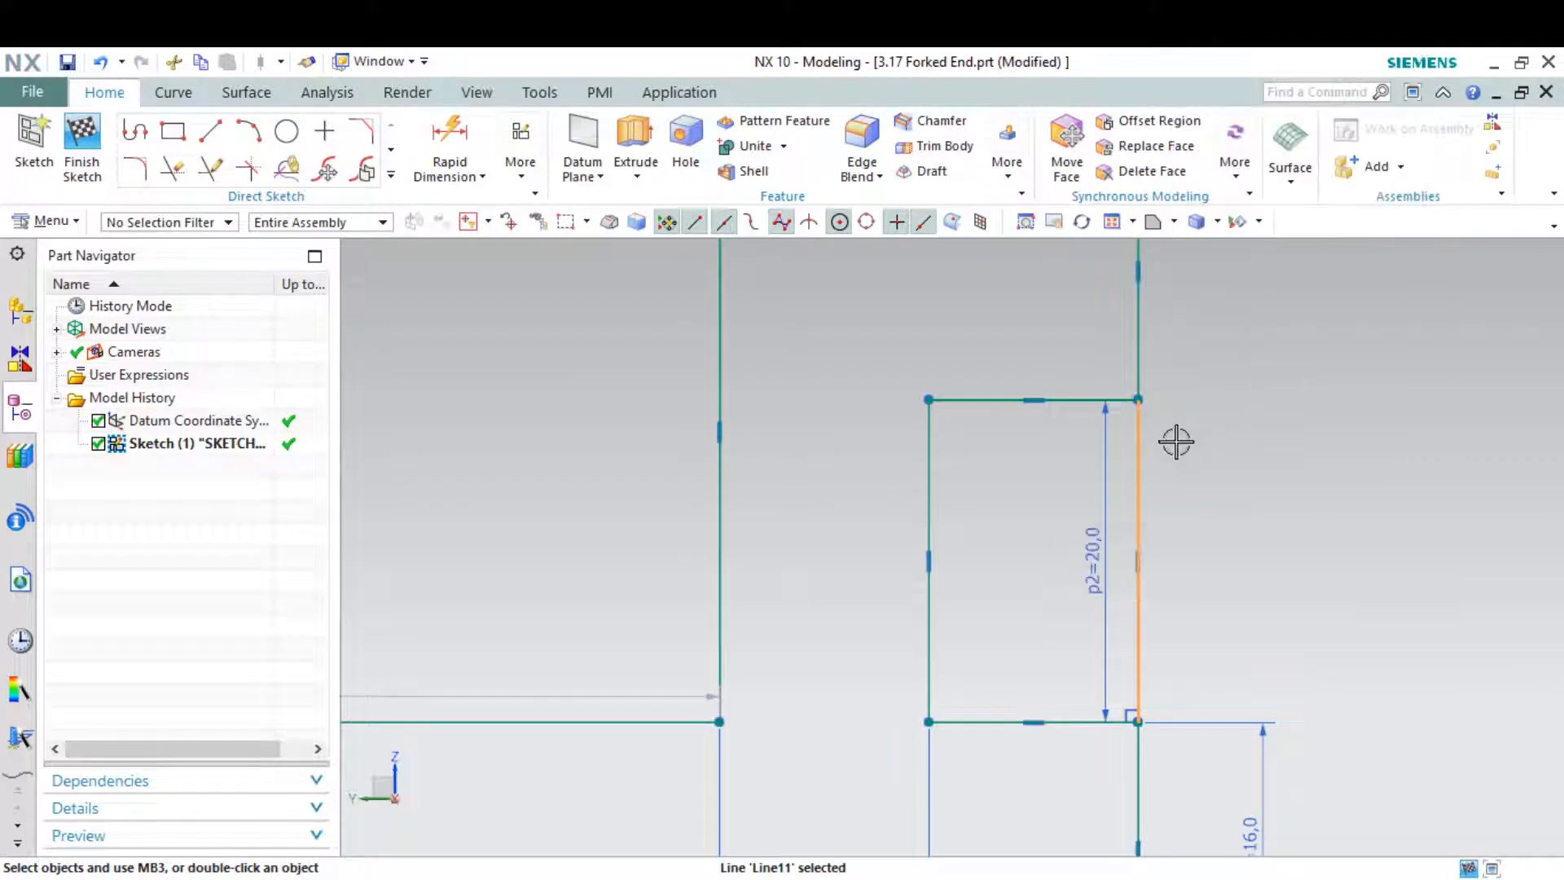
right_click(1157, 442)
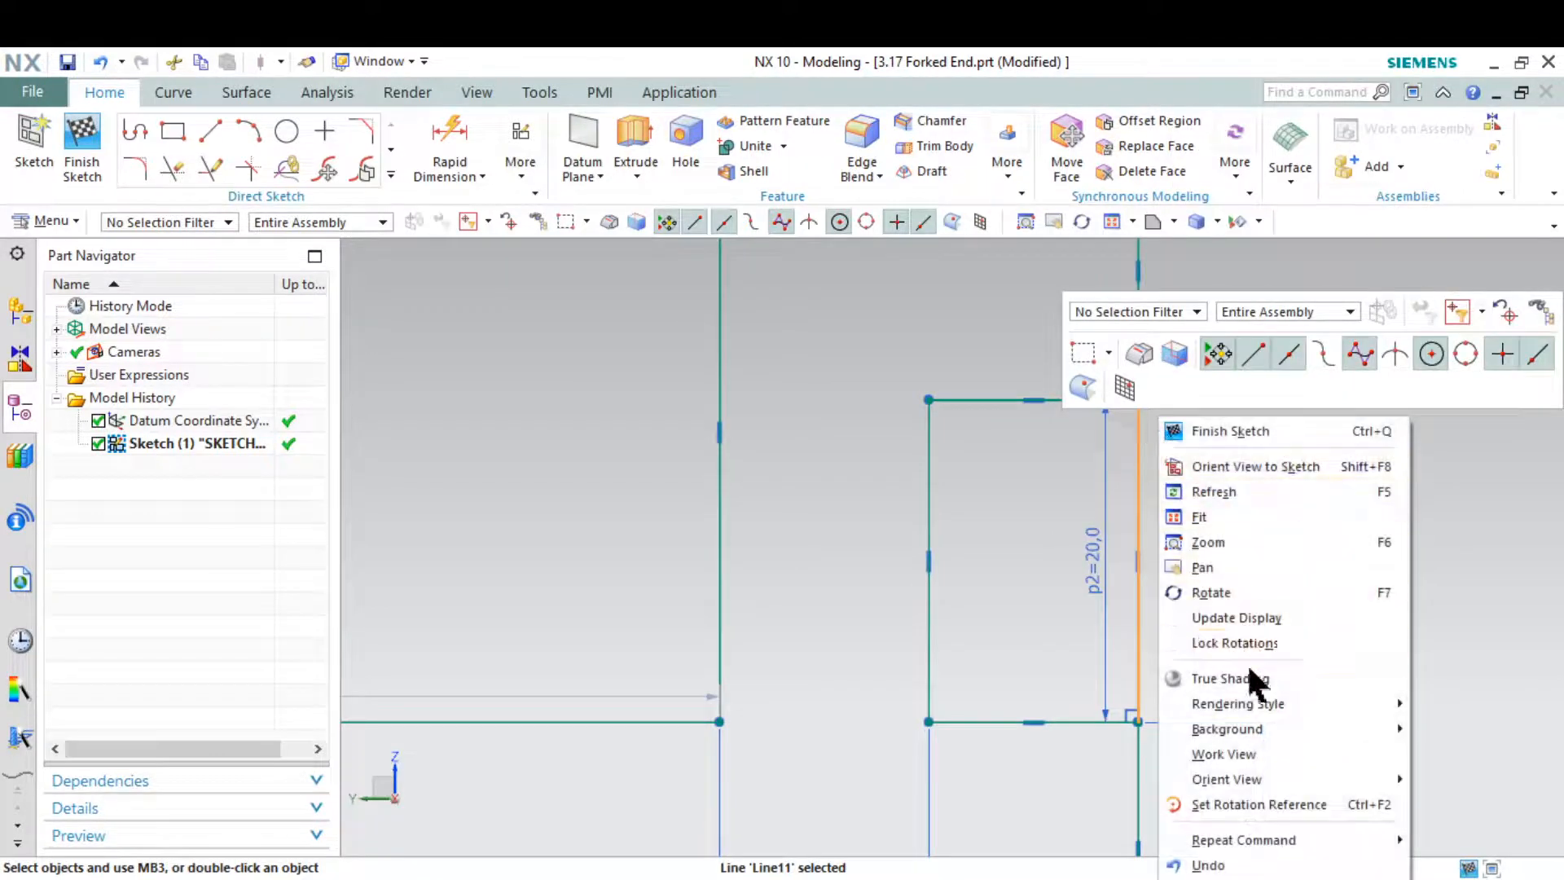
left_click(1285, 802)
scroll(1139, 440, "up", 4)
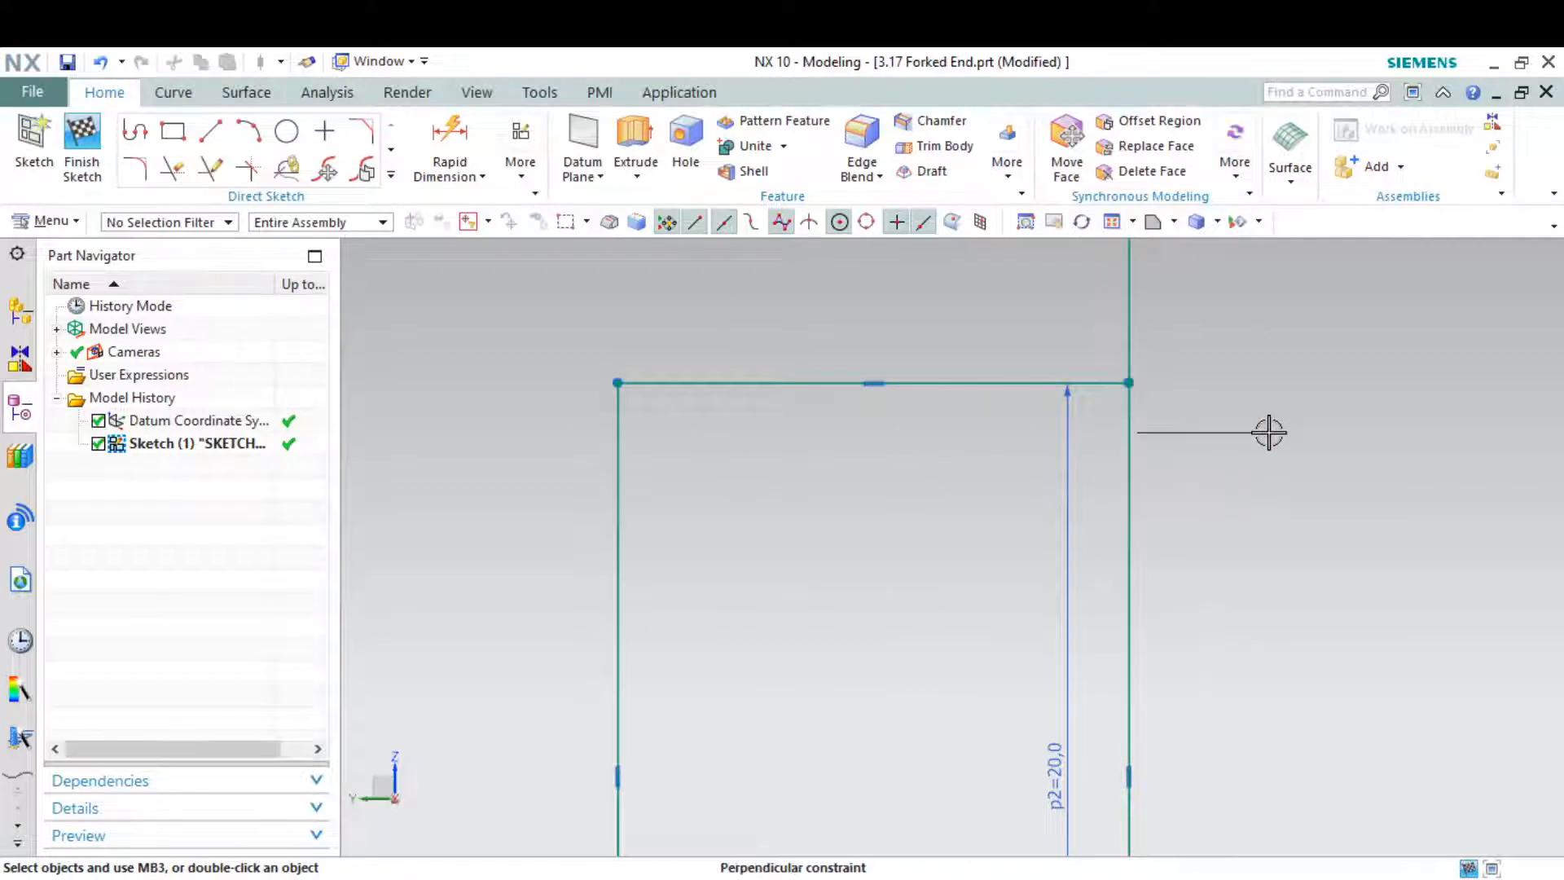
right_click(1125, 421)
left_click(1158, 472)
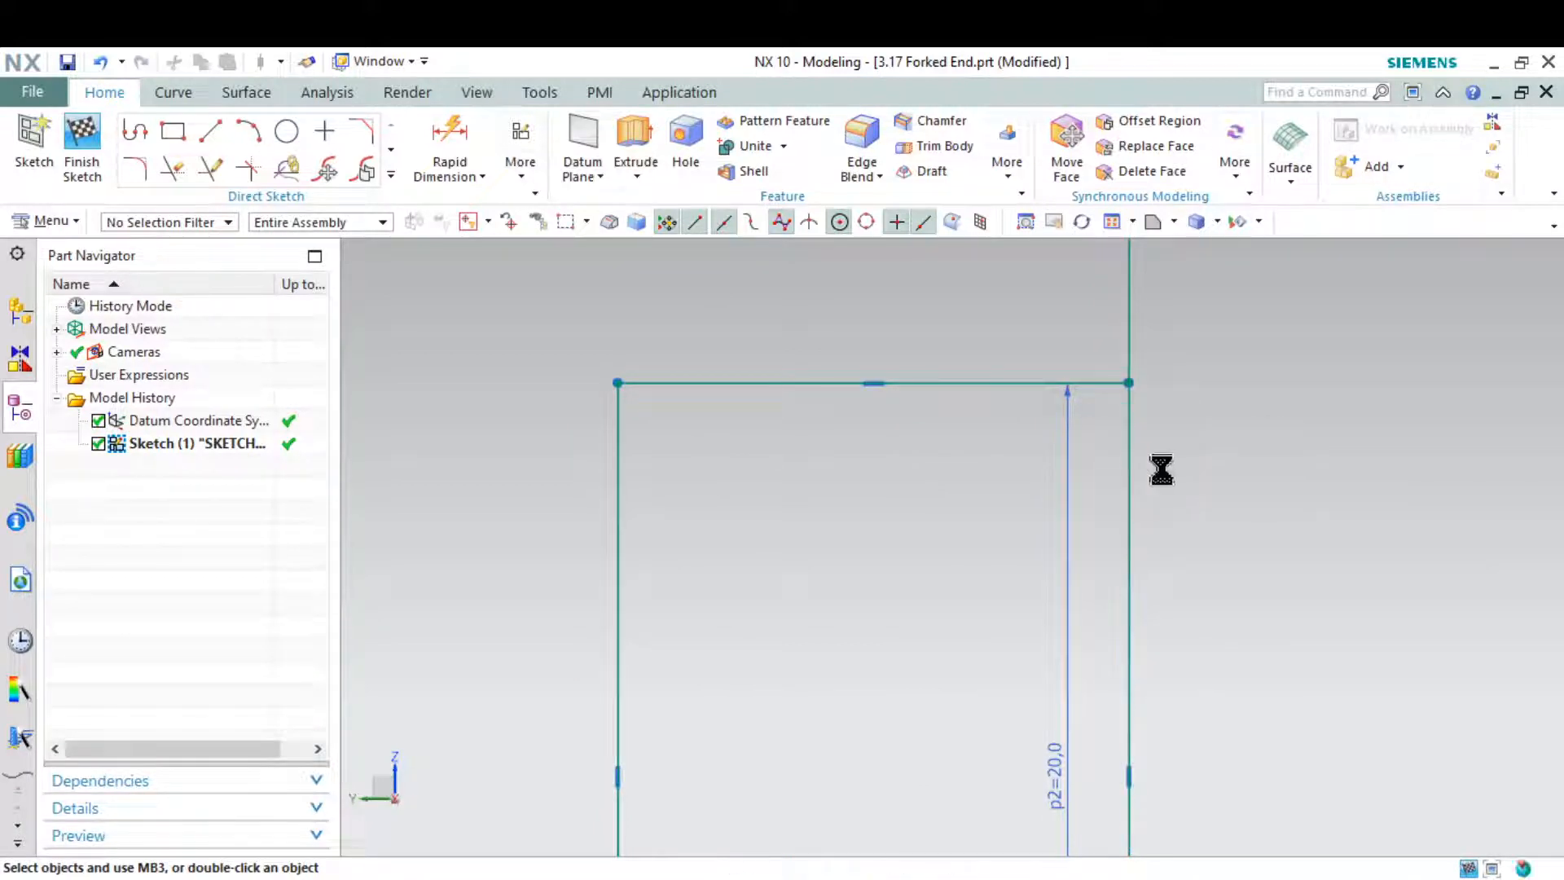
Convert the vertical line across the fork opening to a reference line
left_click(1132, 440)
right_click(1132, 440)
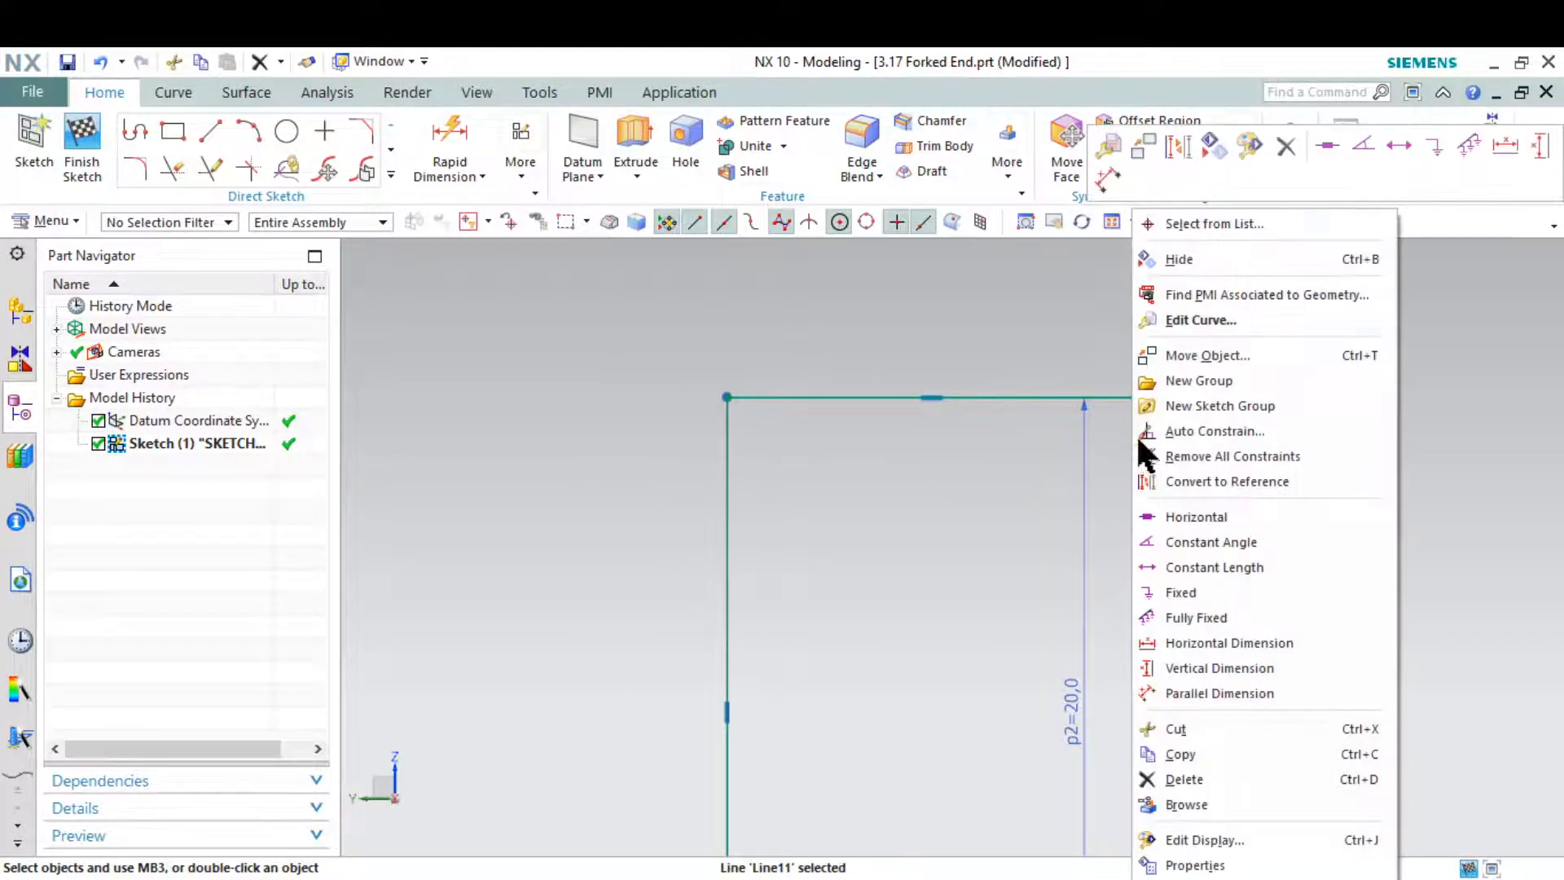
left_click(1216, 478)
scroll(1206, 486, "up", 4)
scroll(1206, 485, "up", 3)
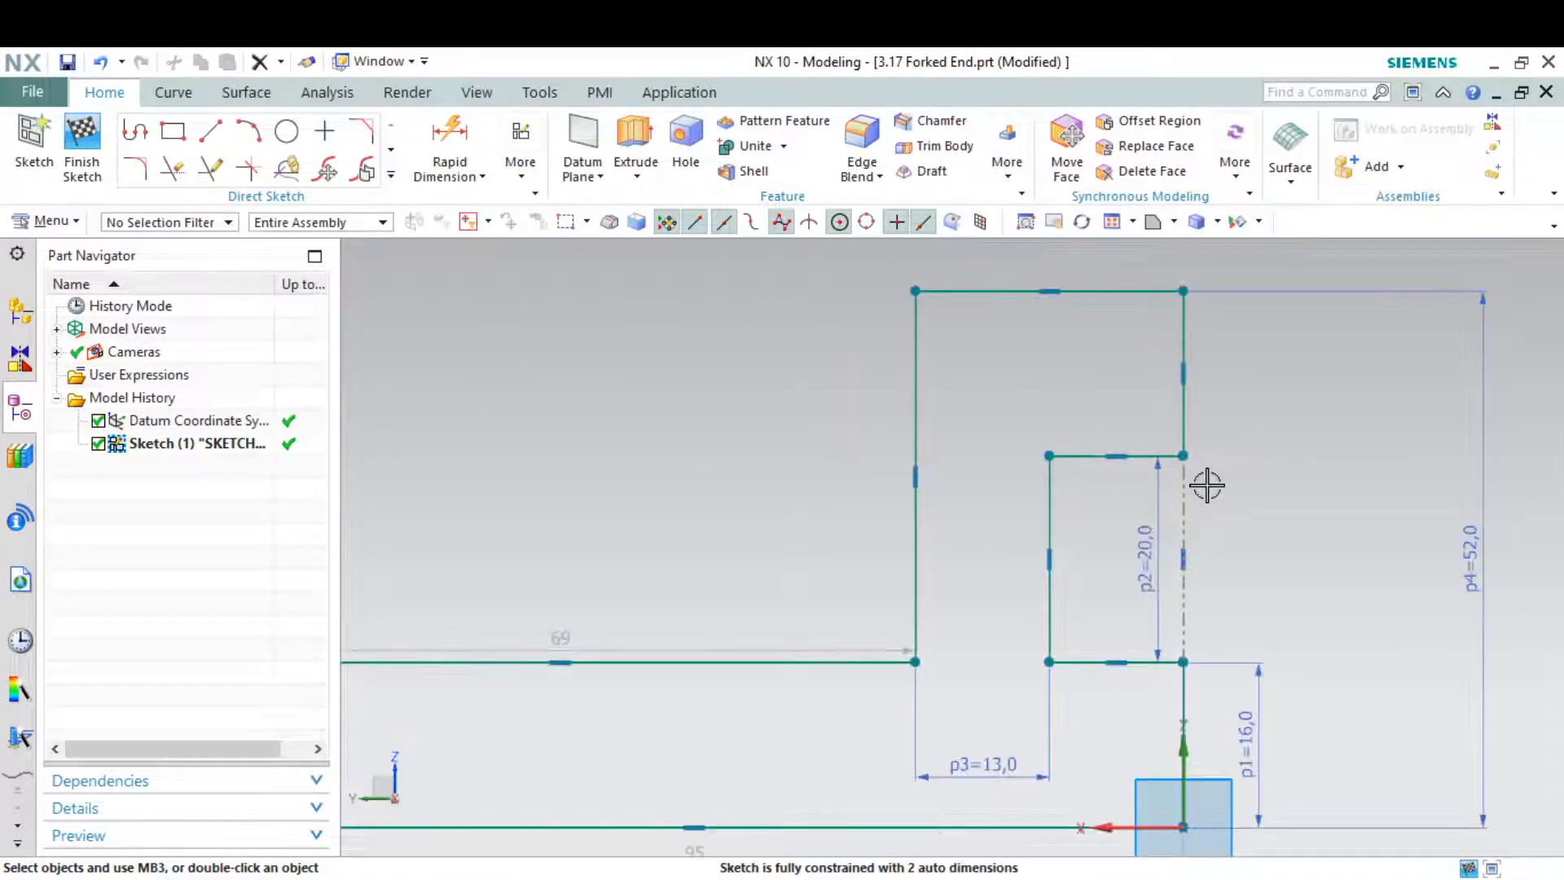
scroll(1298, 478, "down", 2)
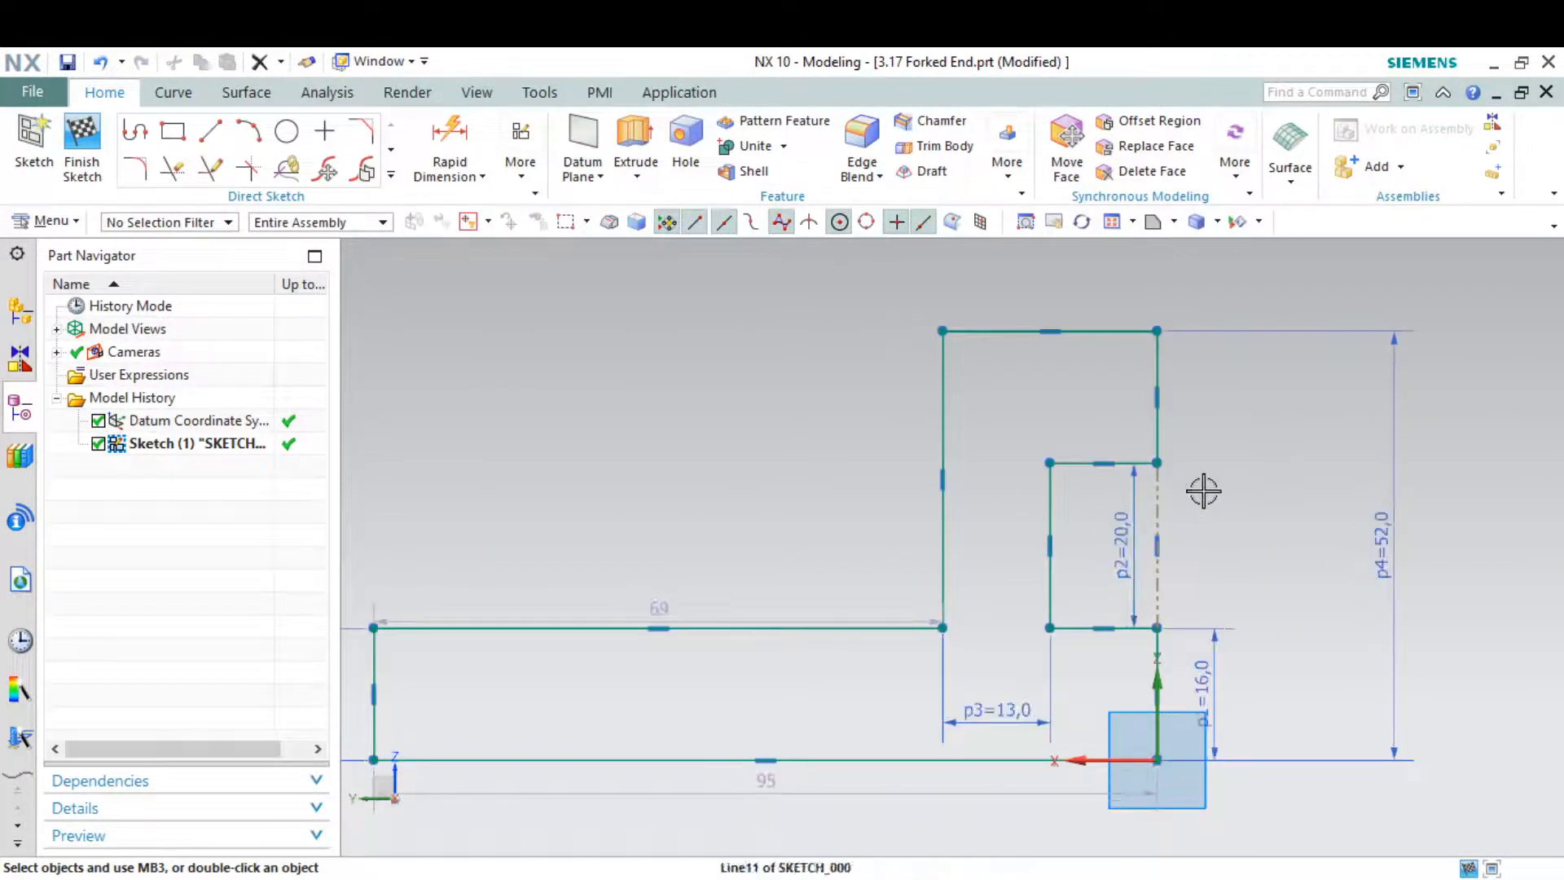
scroll(1261, 493, "down", 1)
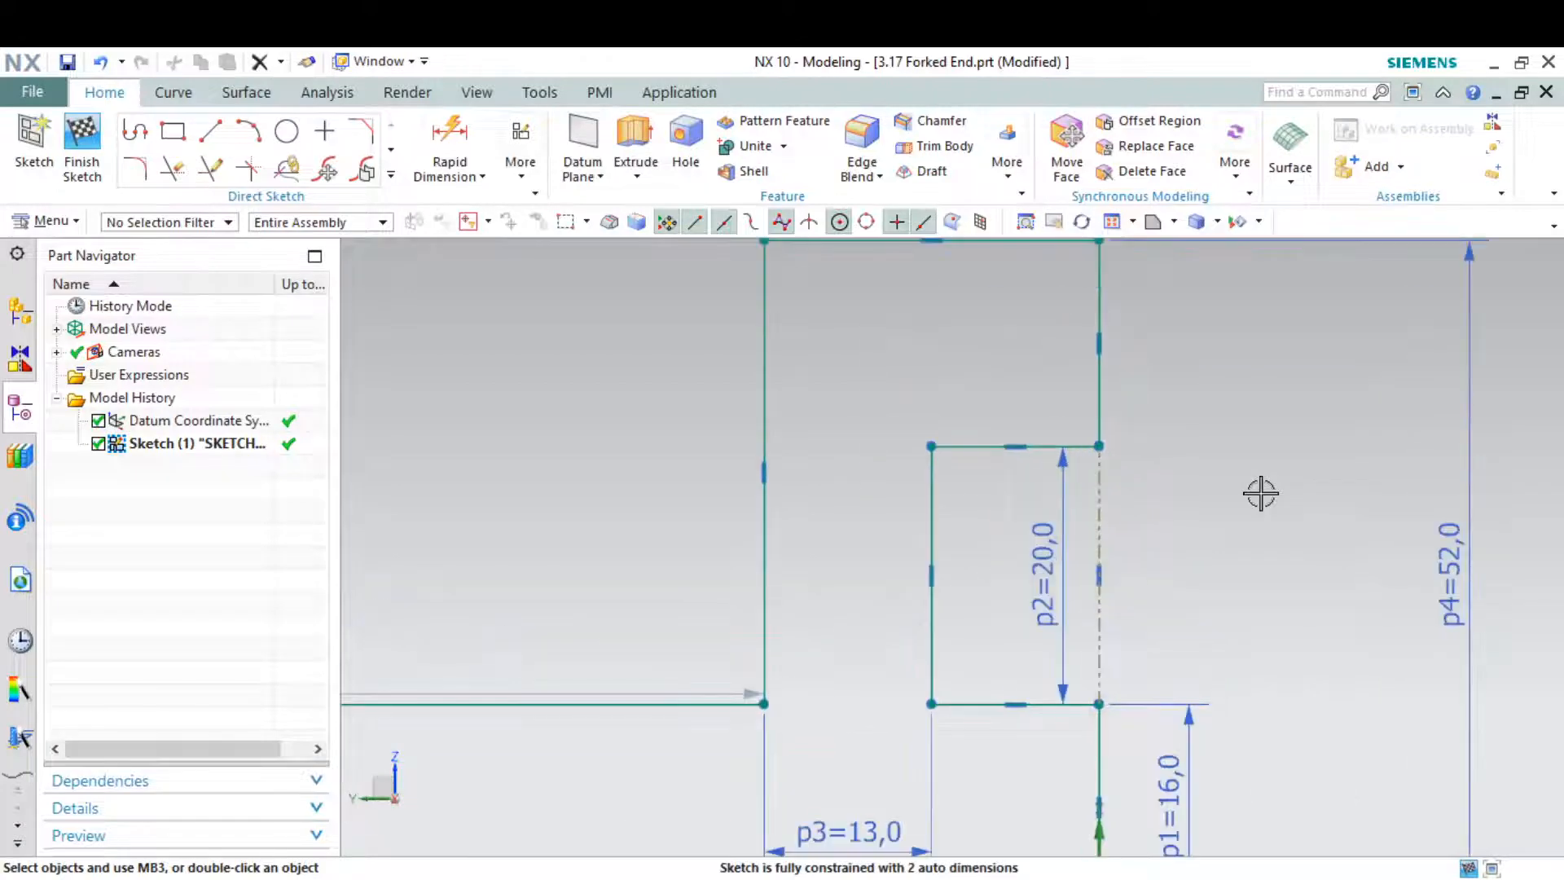
scroll(1275, 492, "up", 3)
Check the reference drawing and dimension the horizontal length of the low base section's top edge as 64 mm
key("alt+Tab")
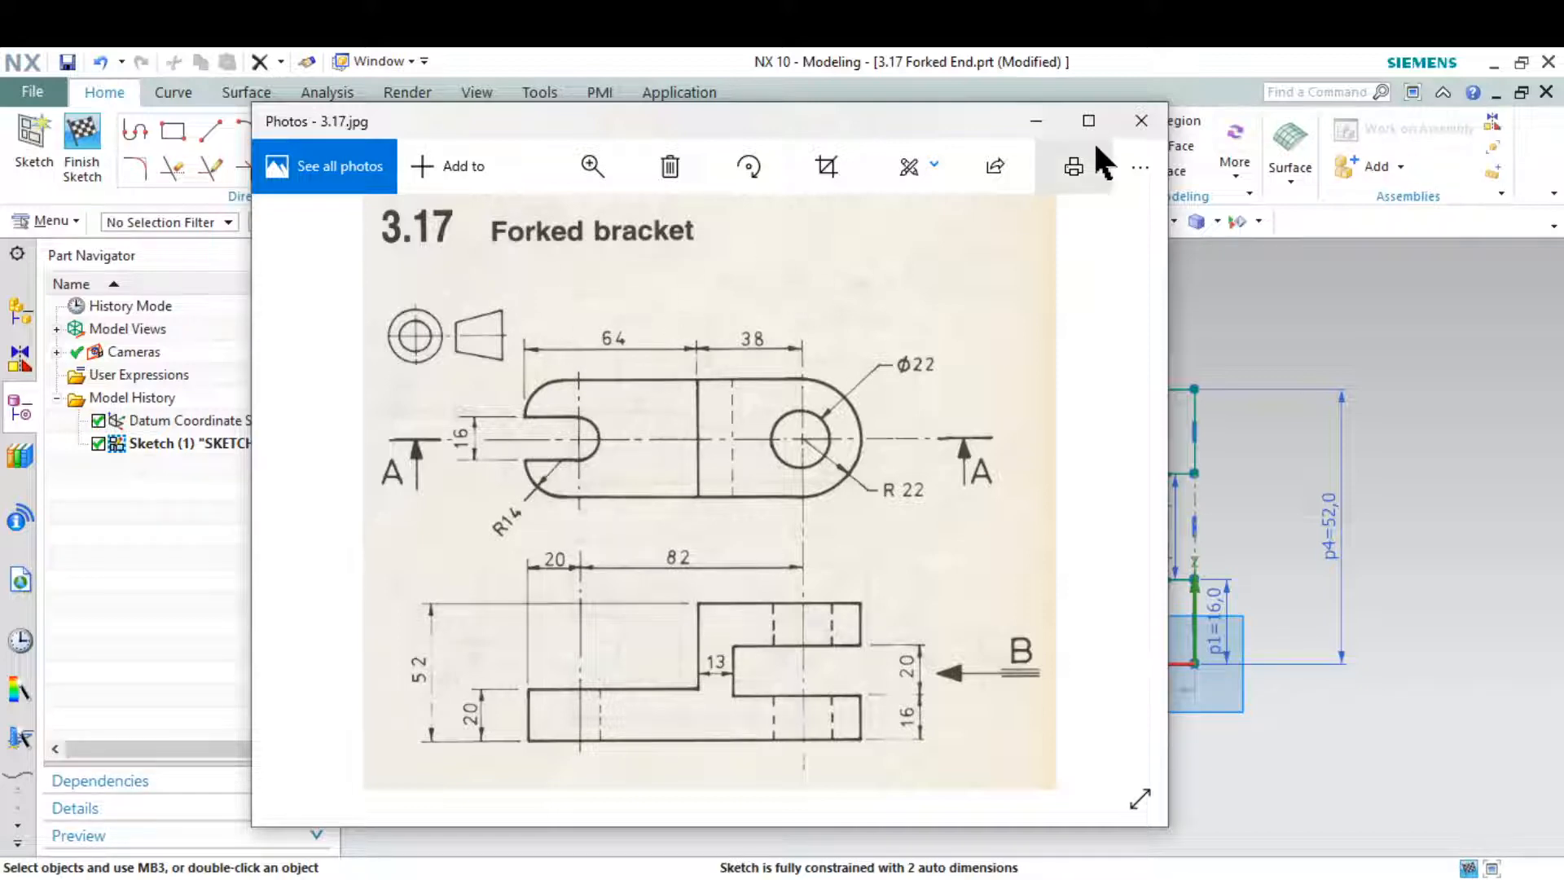
left_click(1035, 120)
left_click(452, 137)
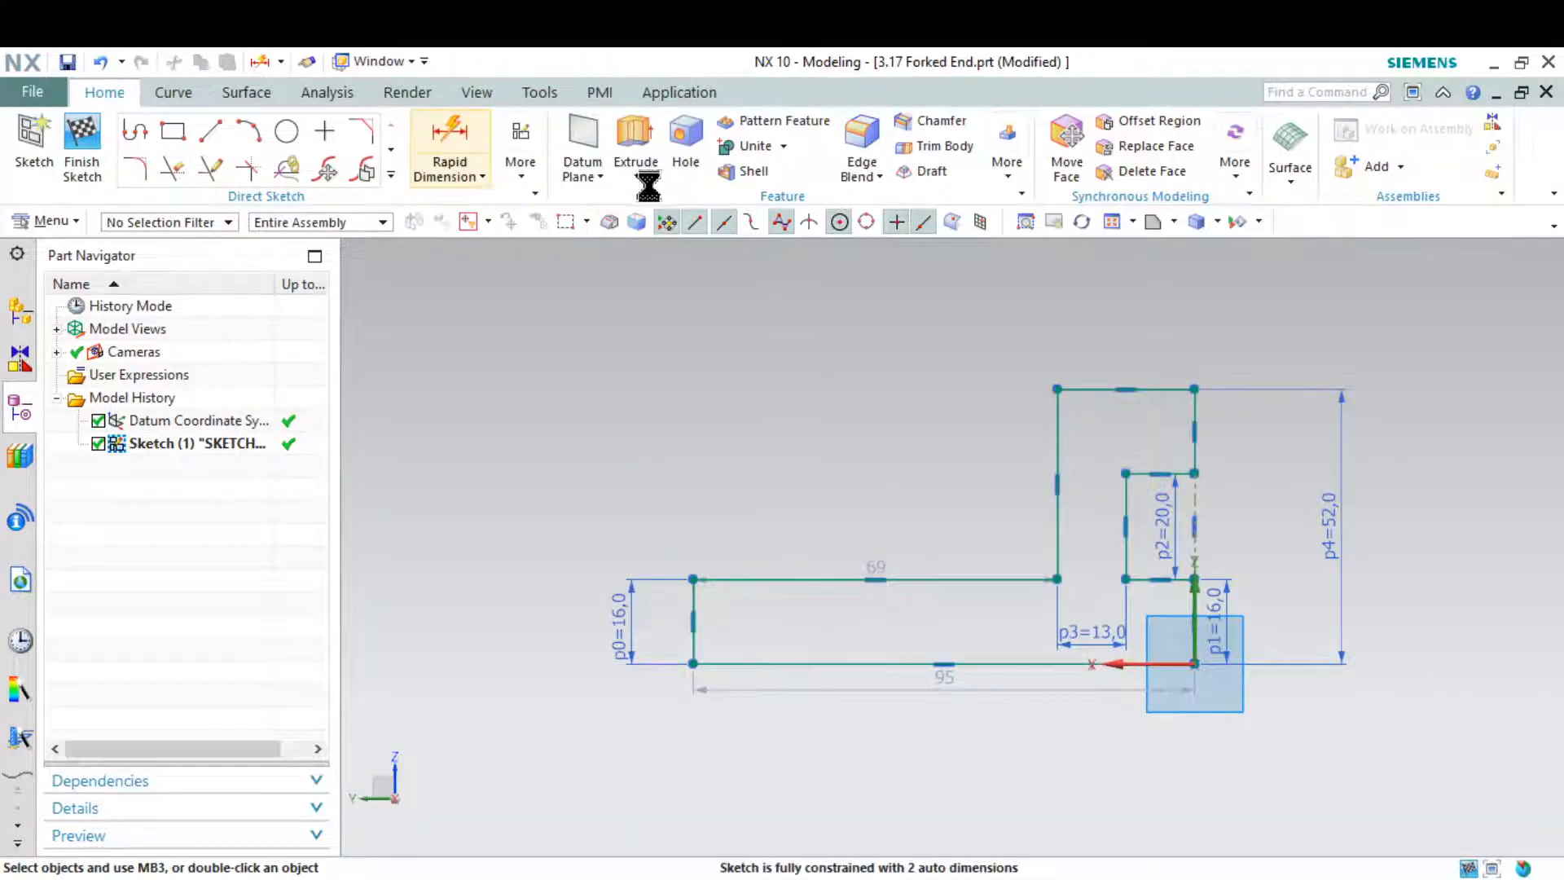
left_click(689, 607)
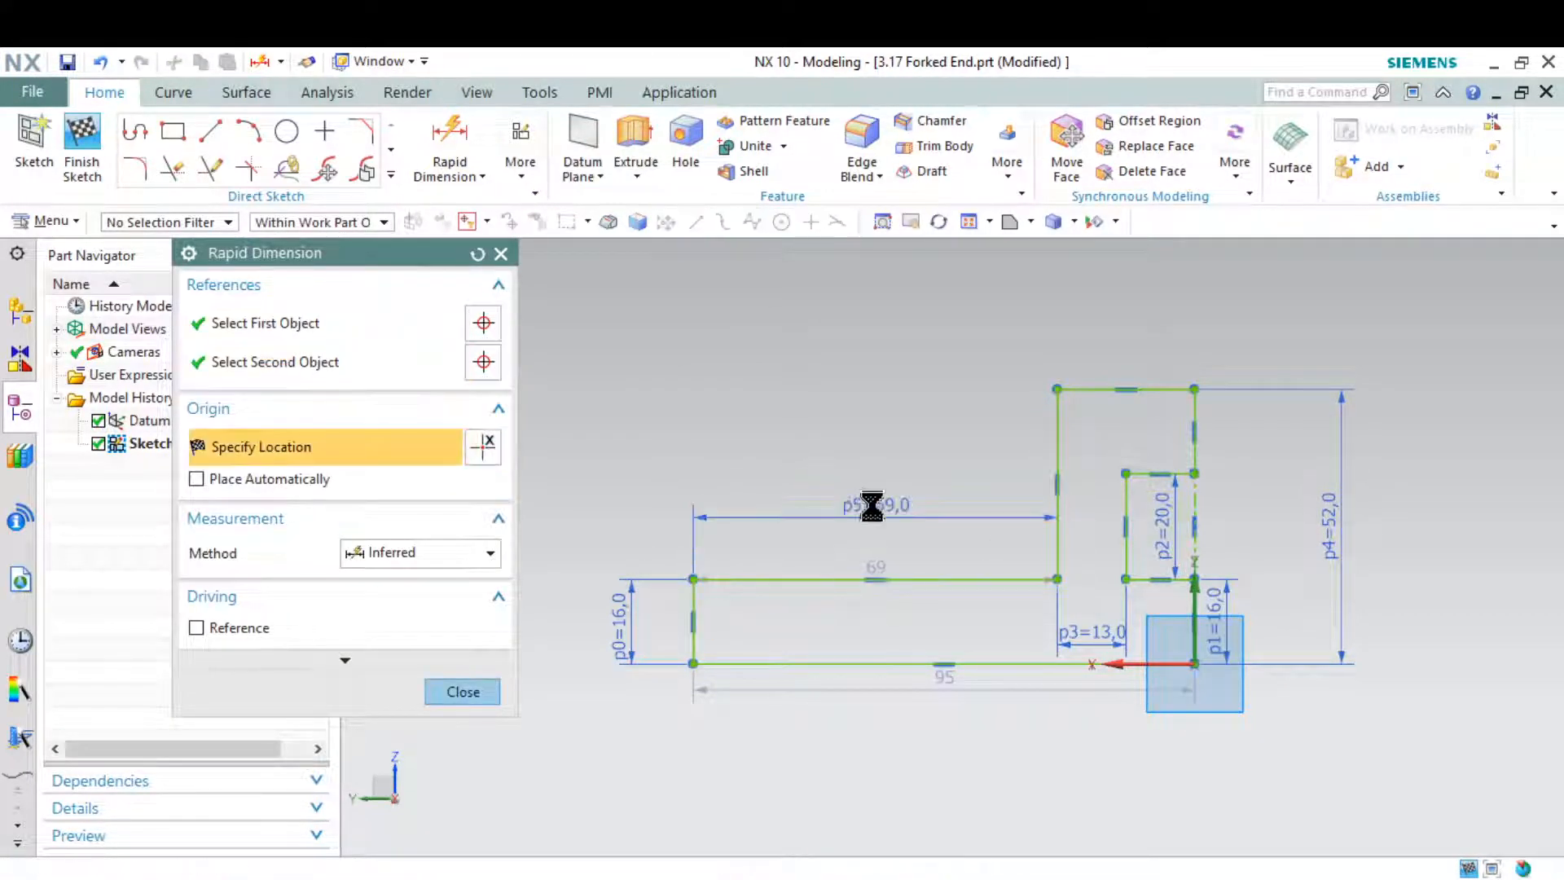
left_click(918, 516)
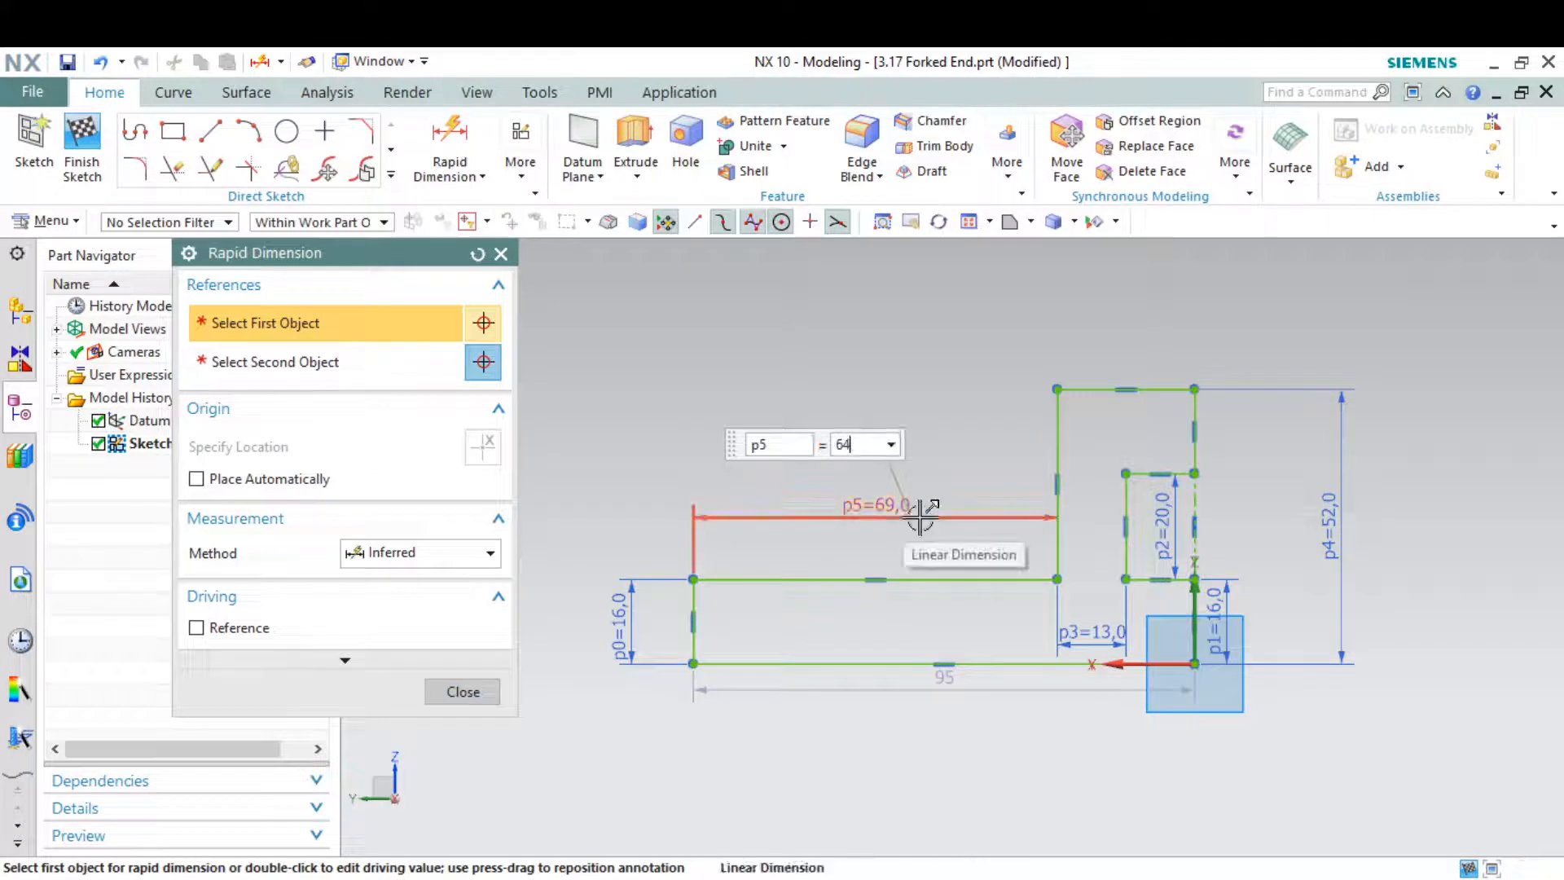
type("64")
key("Return")
middle_click(920, 517)
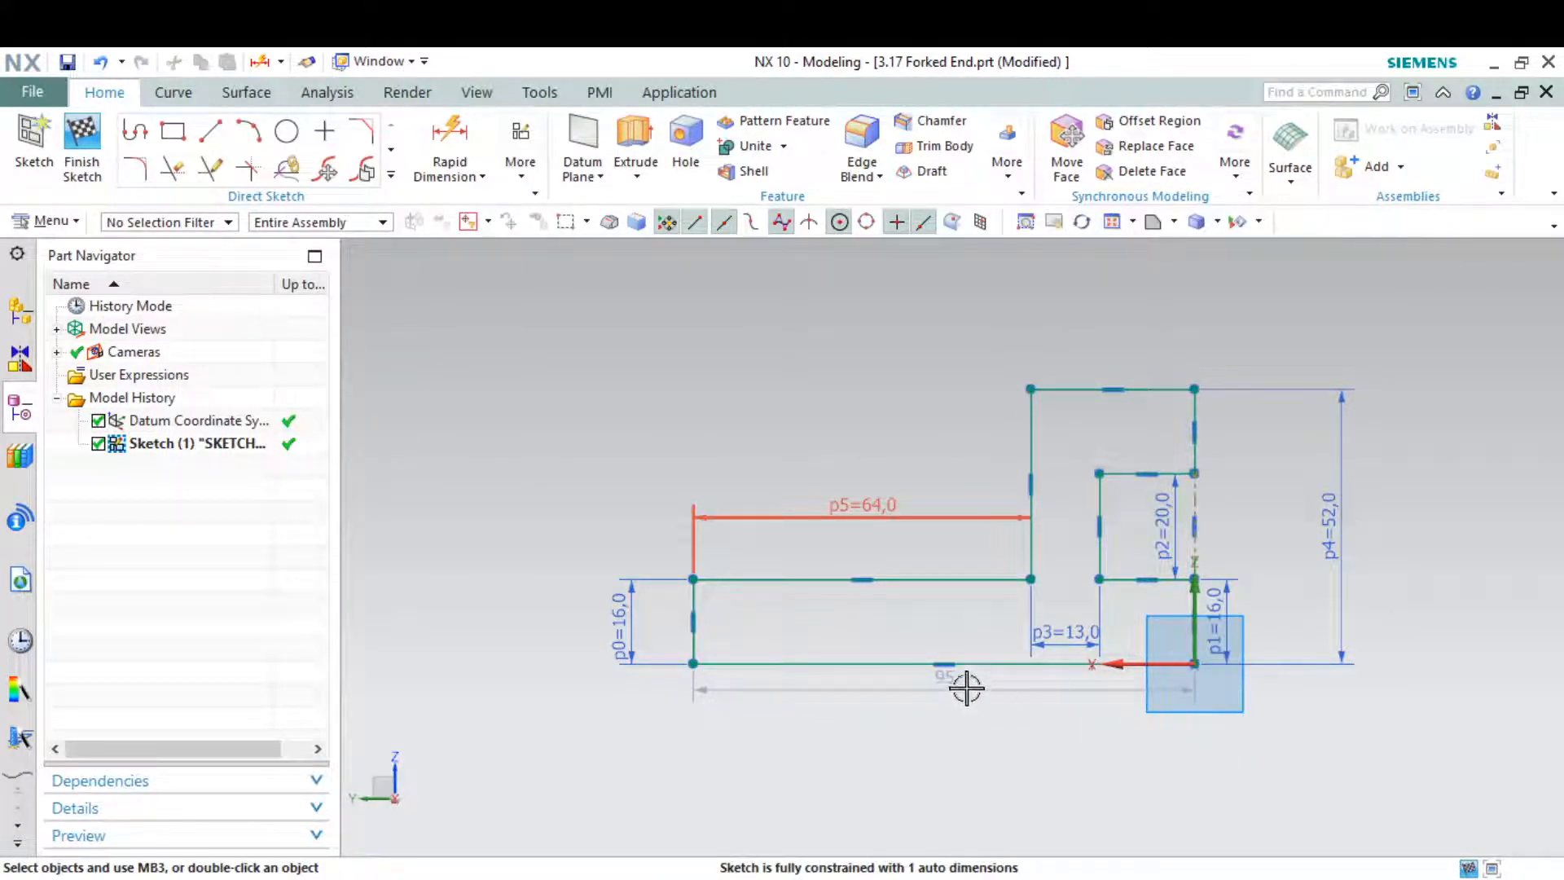
Move the overall length dimension farther below the base and, consulting the reference drawing, set it to the expression 22+82+20
left_click_drag(967, 689, 966, 771)
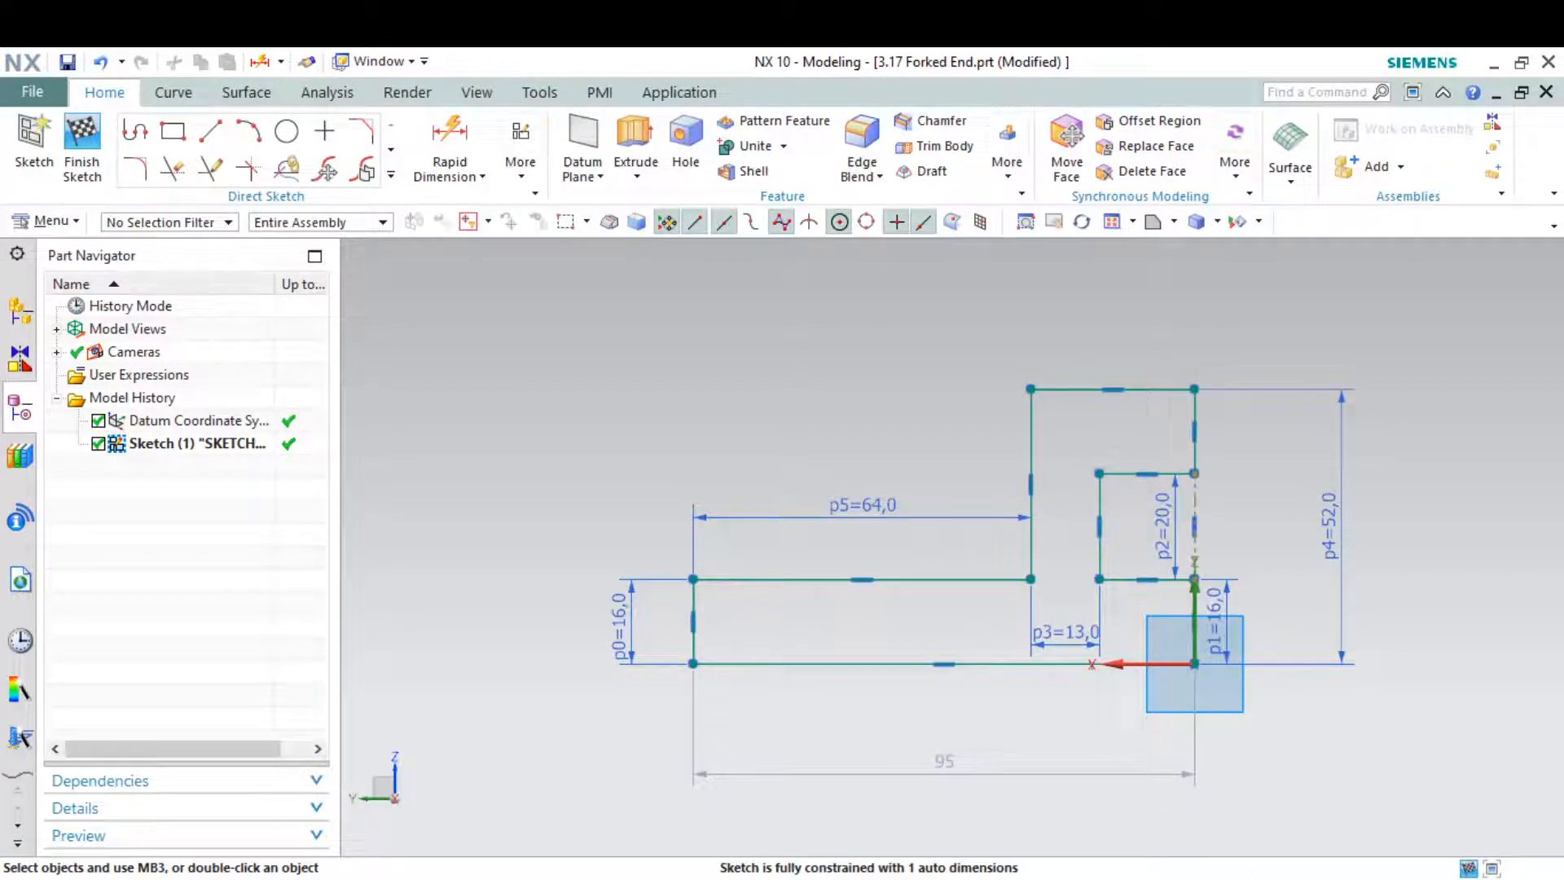
key("alt+Tab")
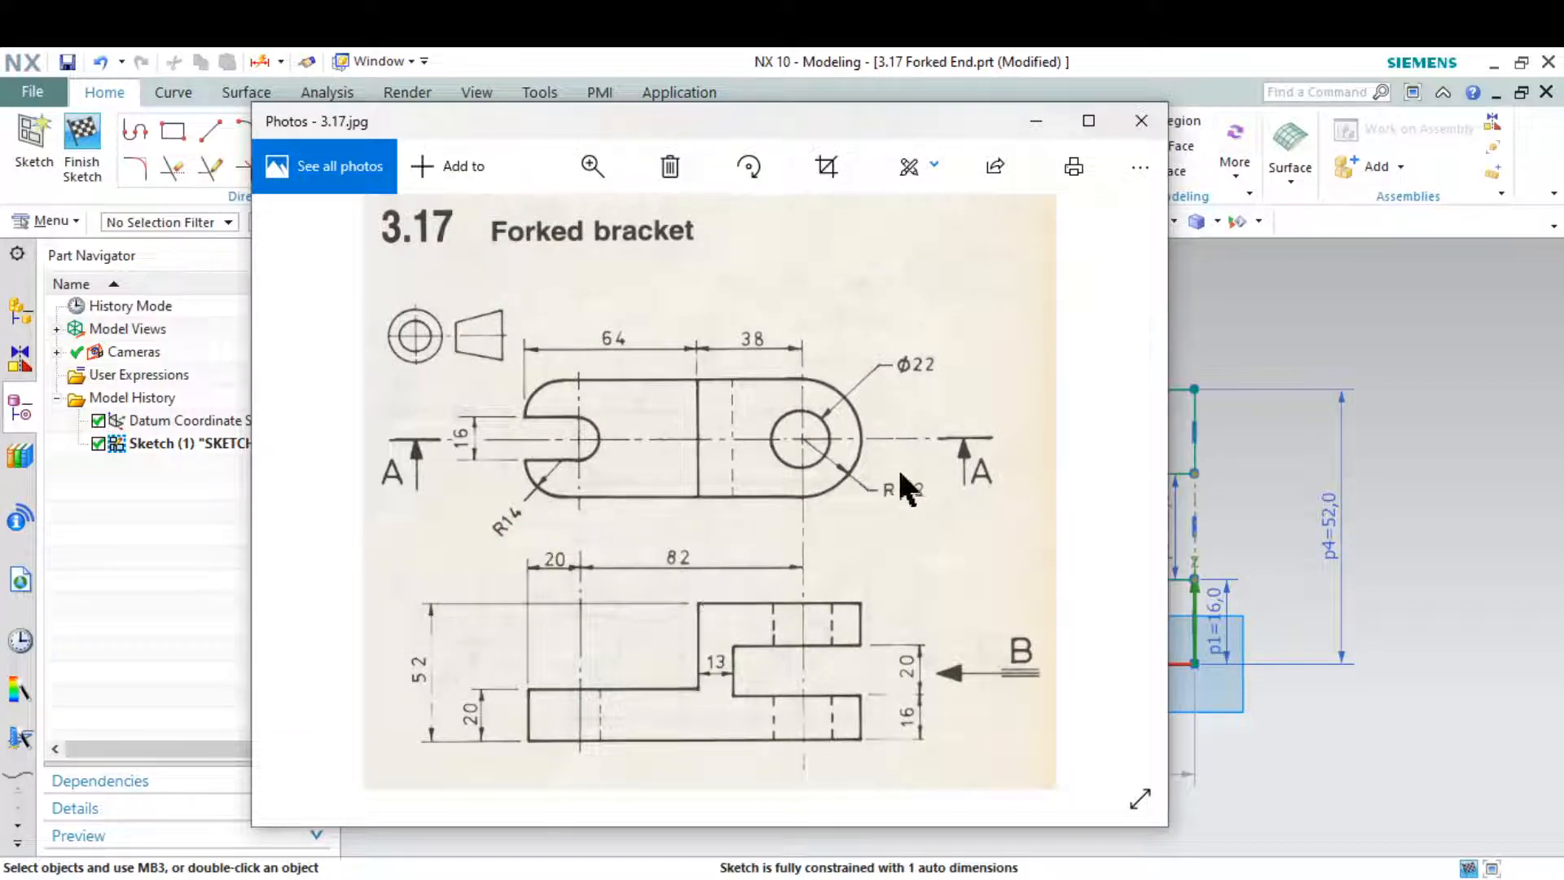
left_click_drag(897, 115, 619, 104)
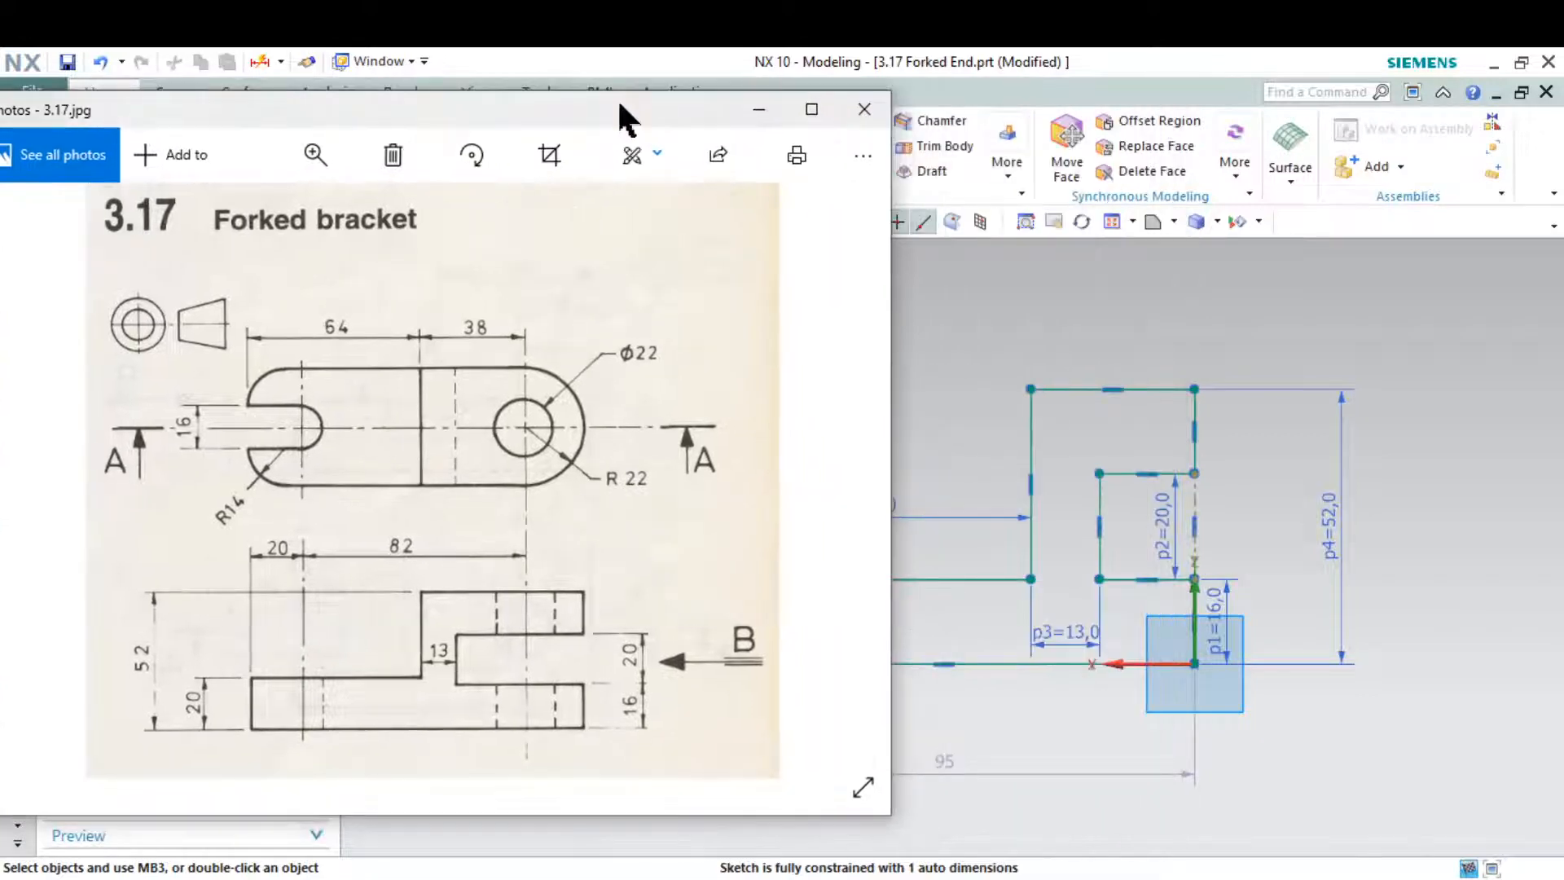
double_click(957, 768)
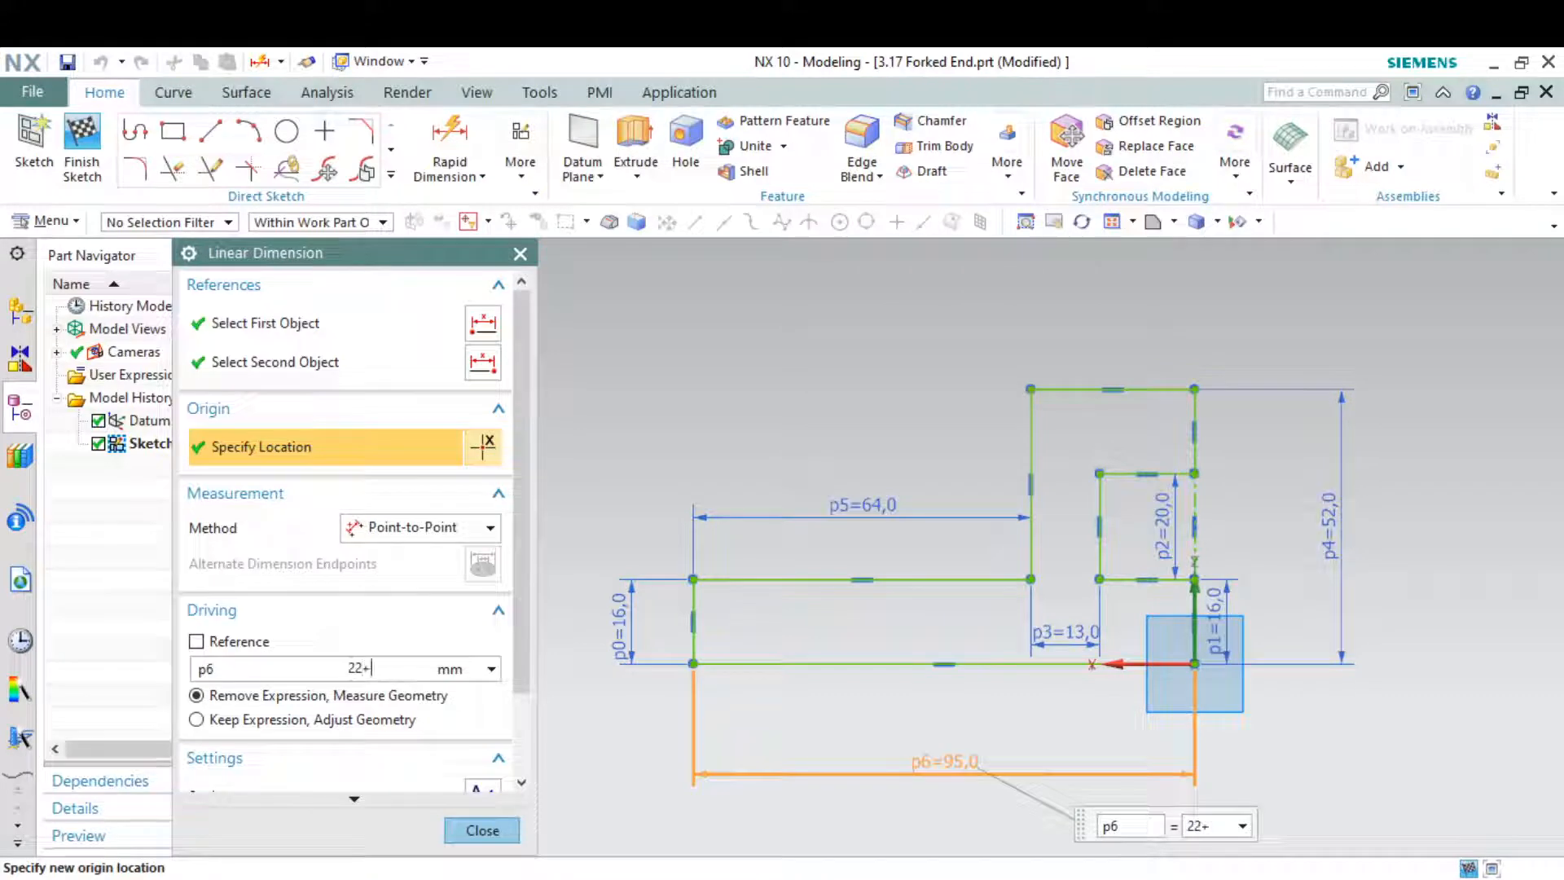
key("alt+Tab")
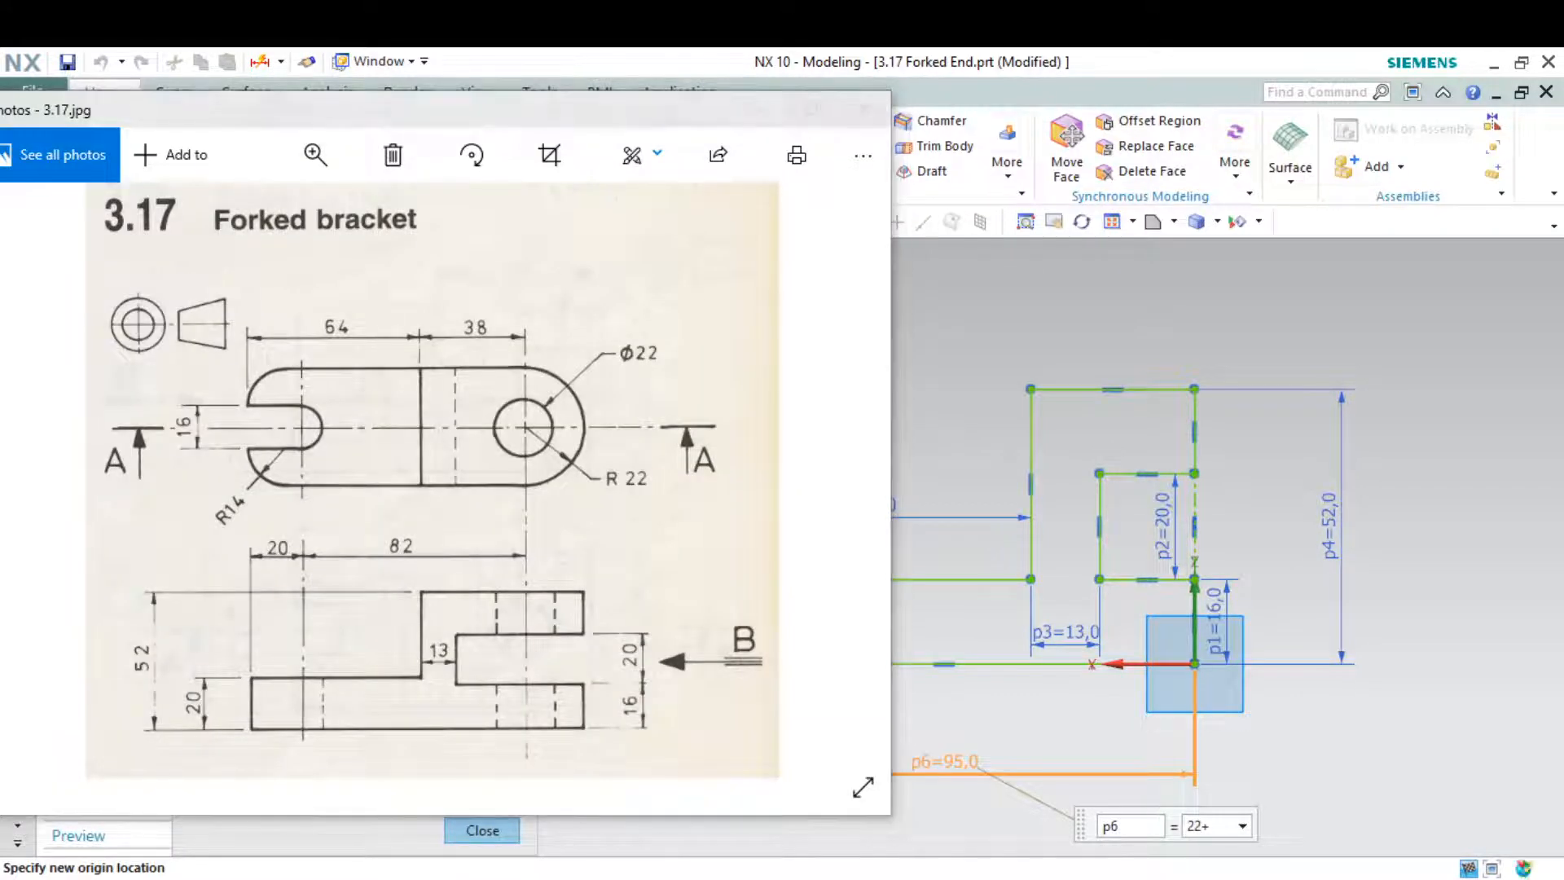
key("alt+Tab")
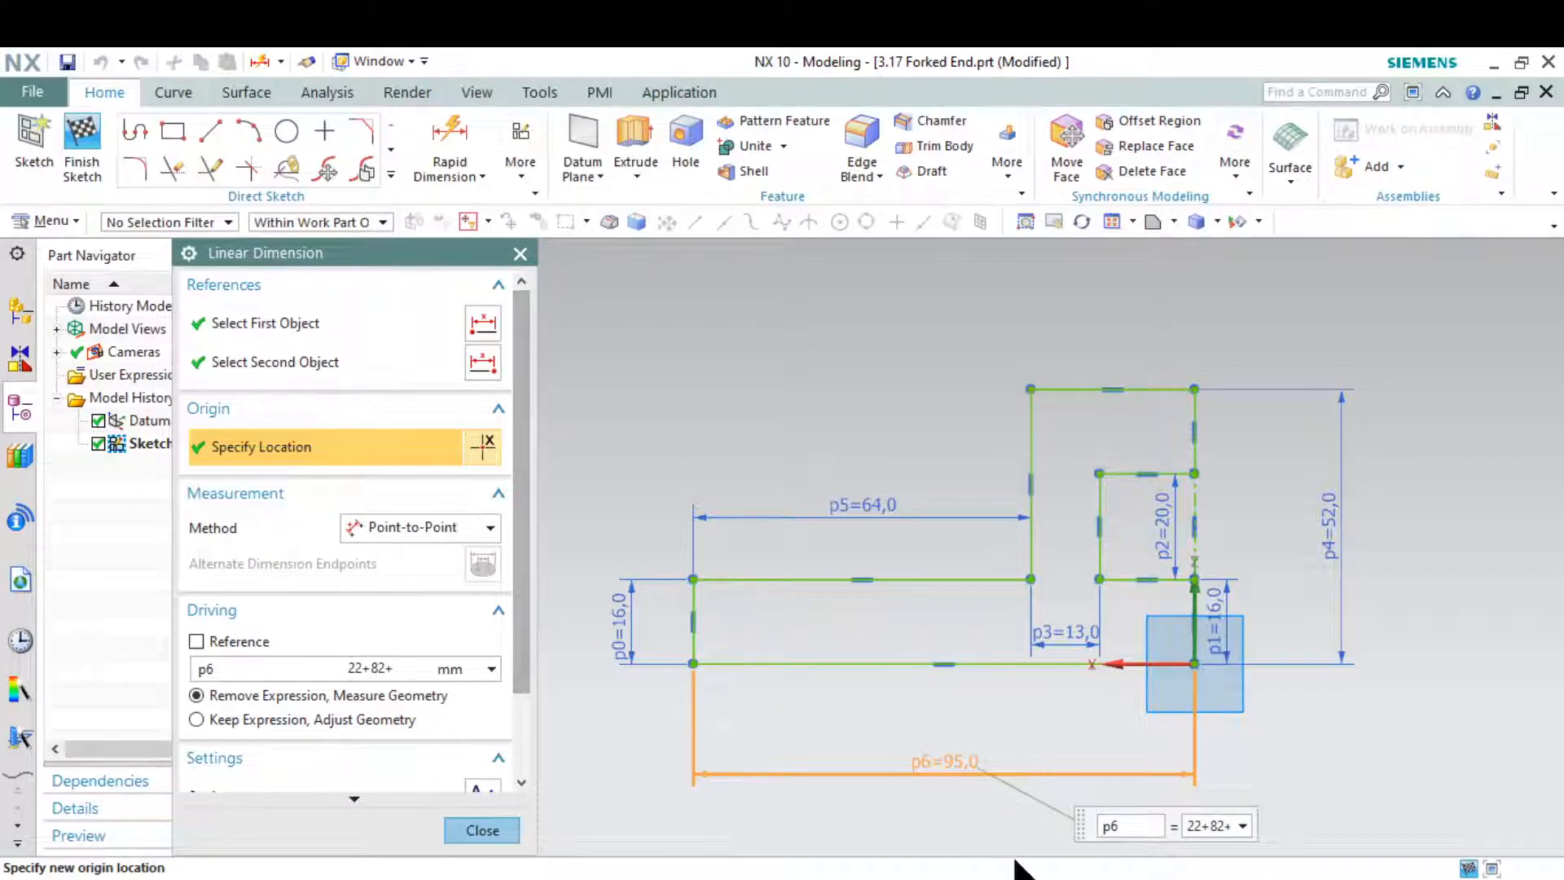
key("alt+Tab")
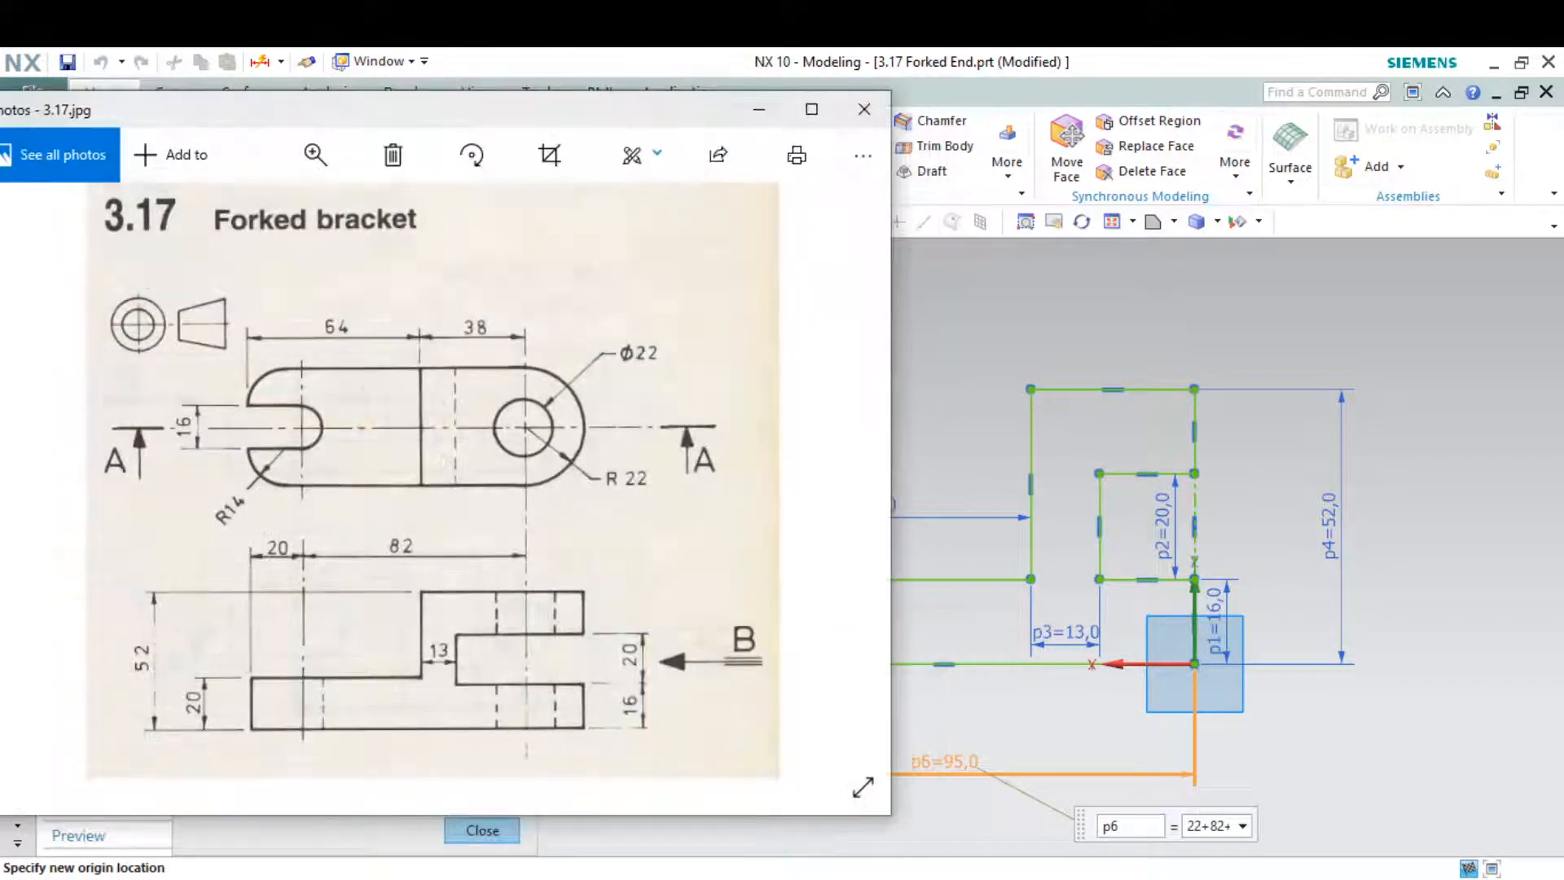
key("alt+Tab")
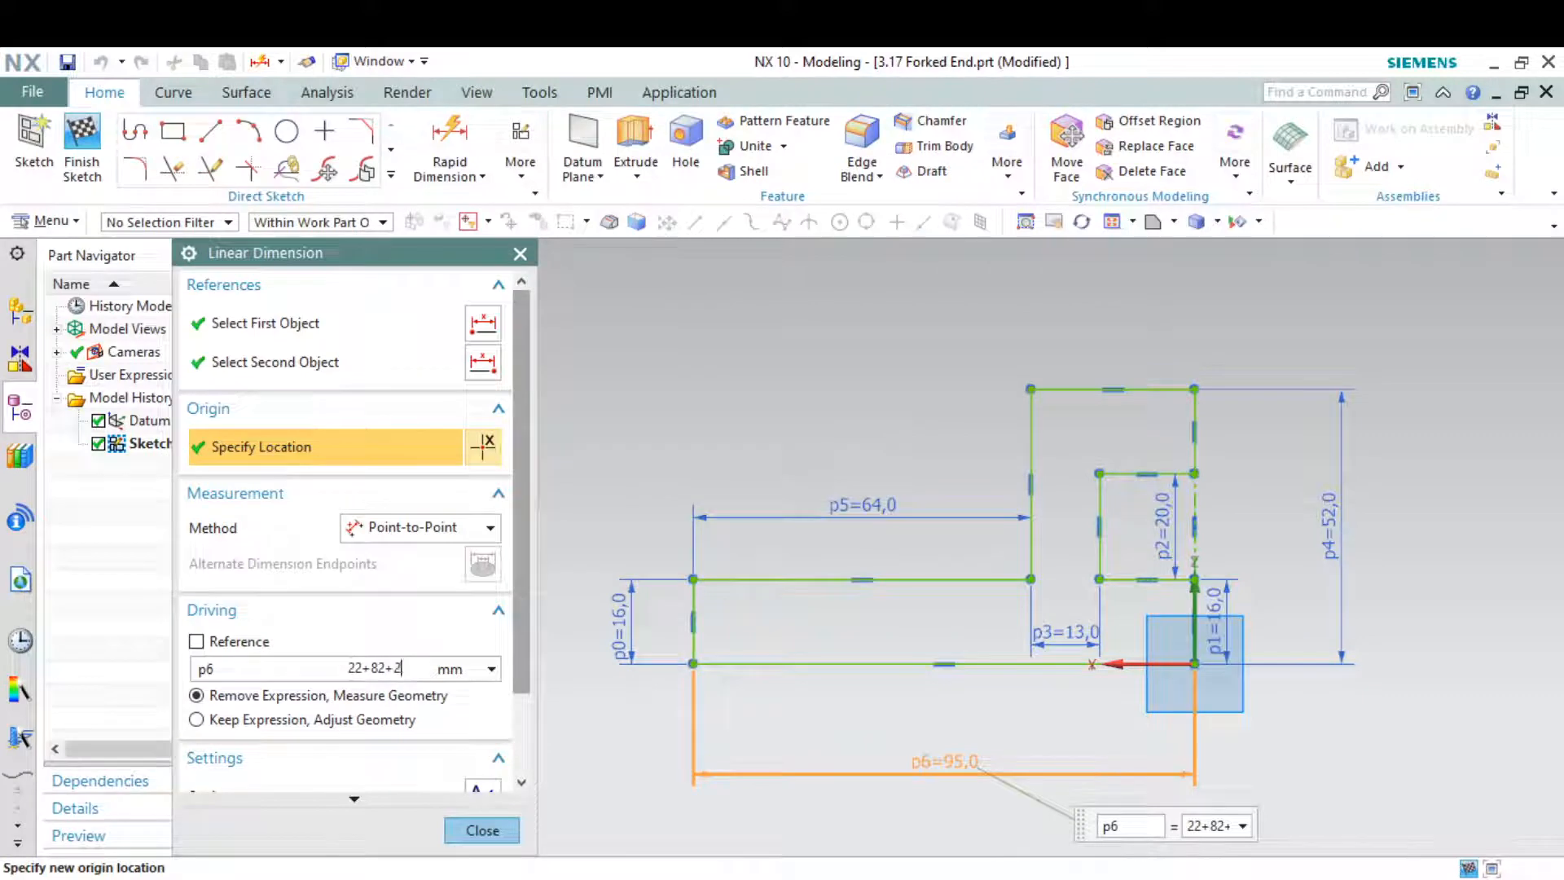
type("0")
key("Return")
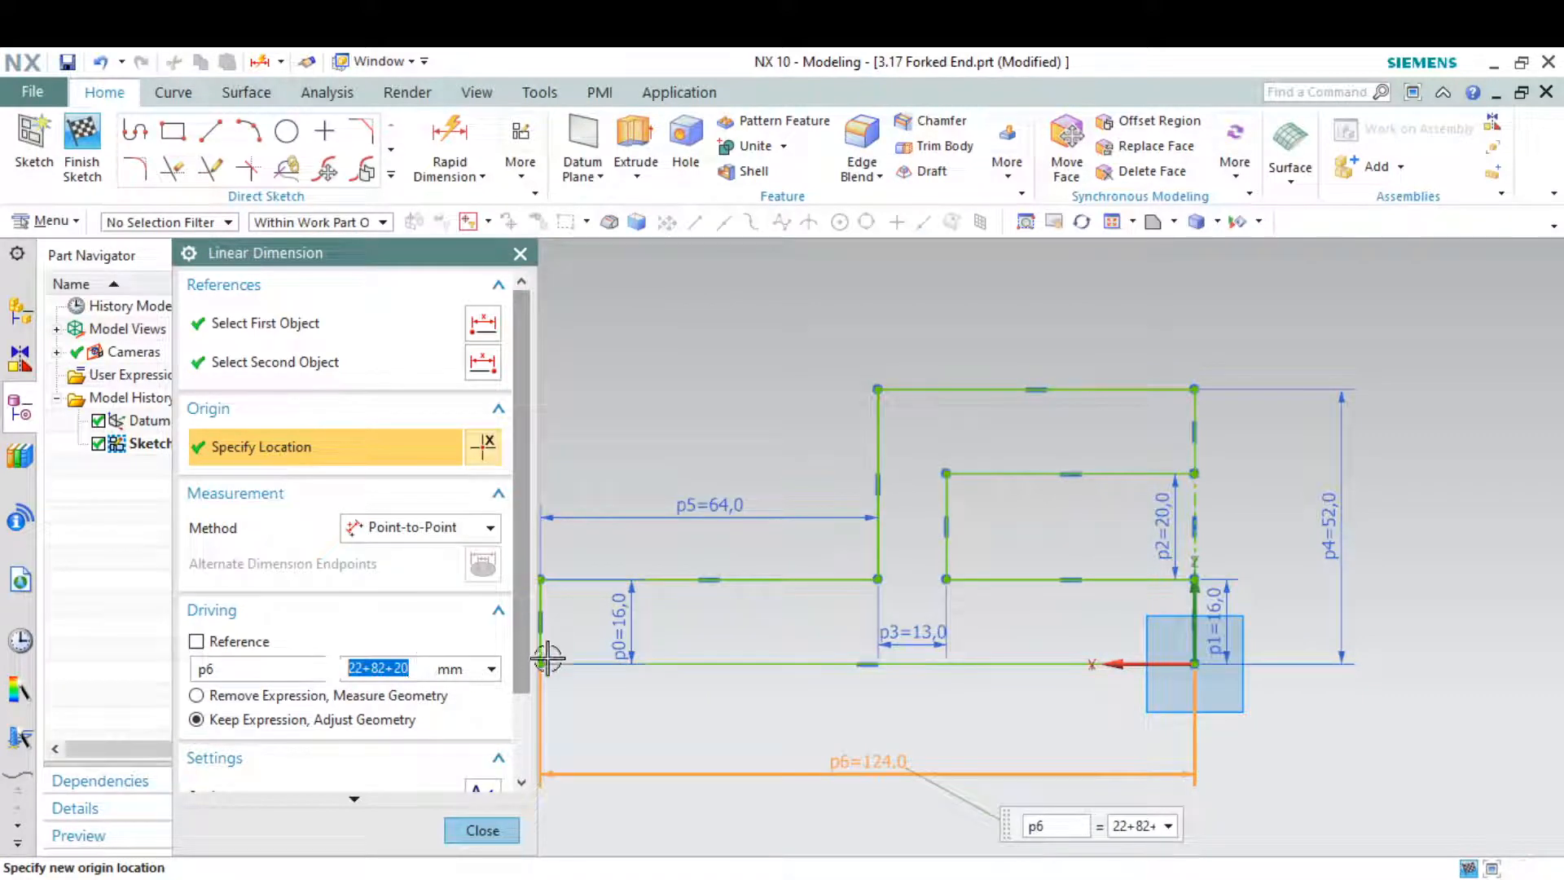
left_click(489, 829)
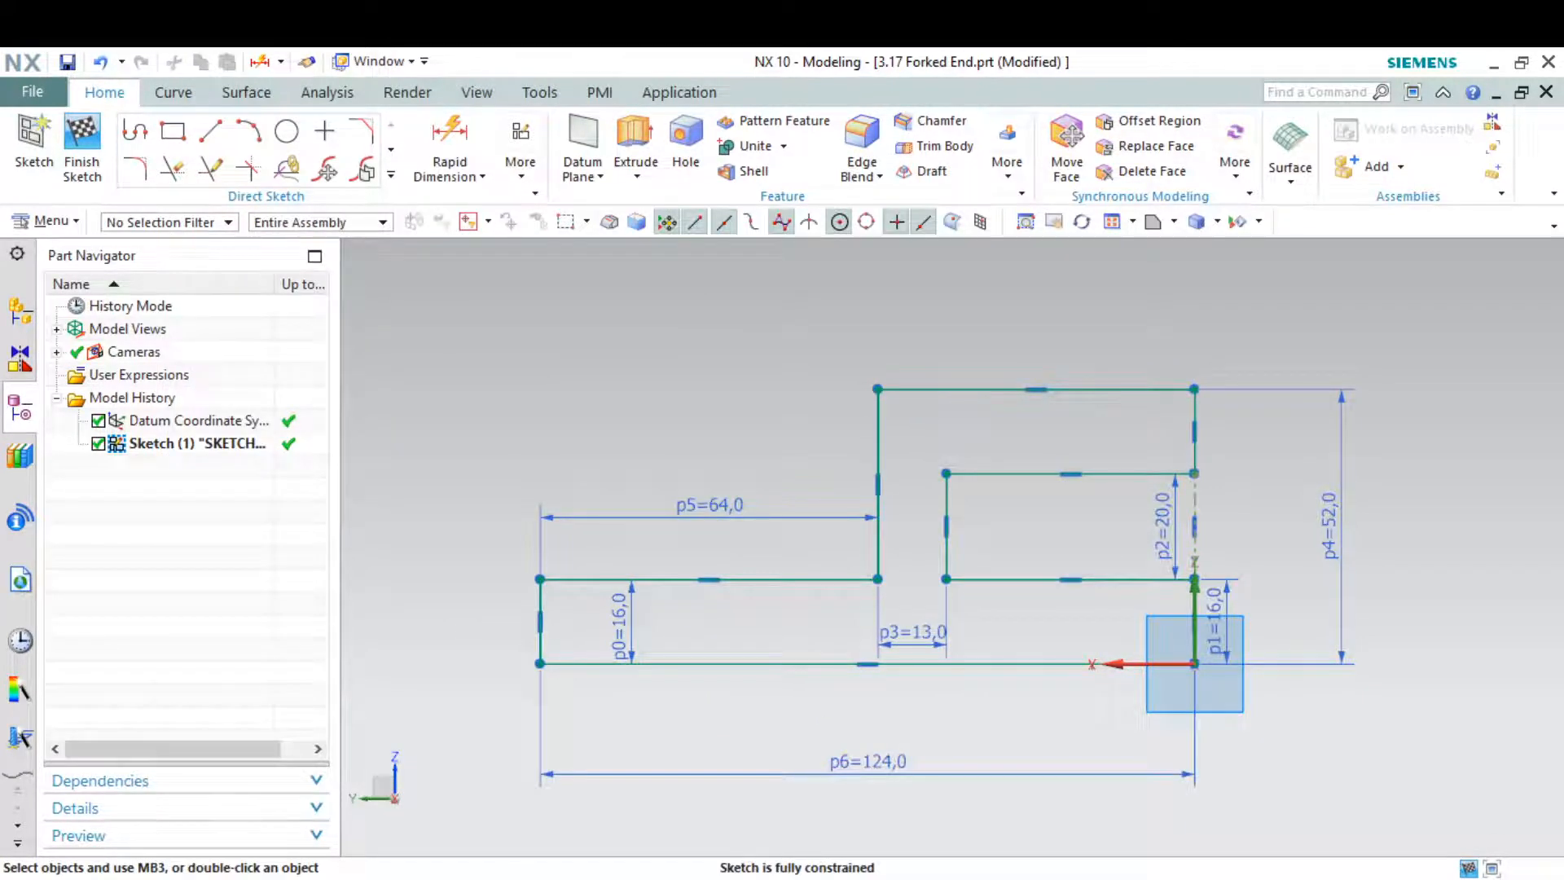
Compare the profile with the reference drawing, finish the sketch and orient the model to the trimetric view
key("alt+Tab")
key("alt+Tab")
left_click(85, 147)
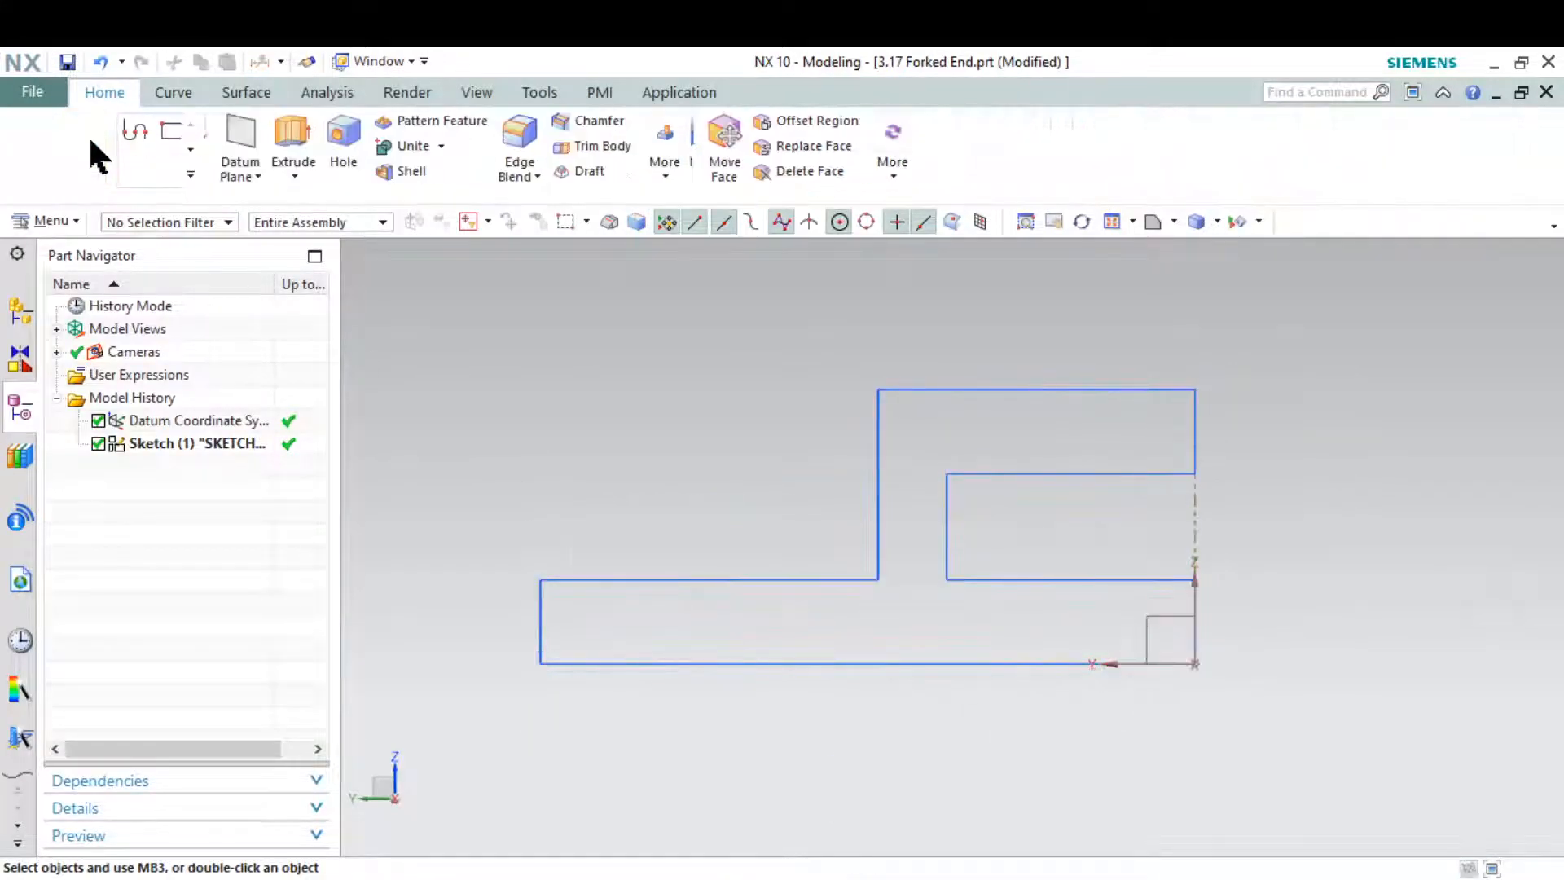
left_click(1151, 220)
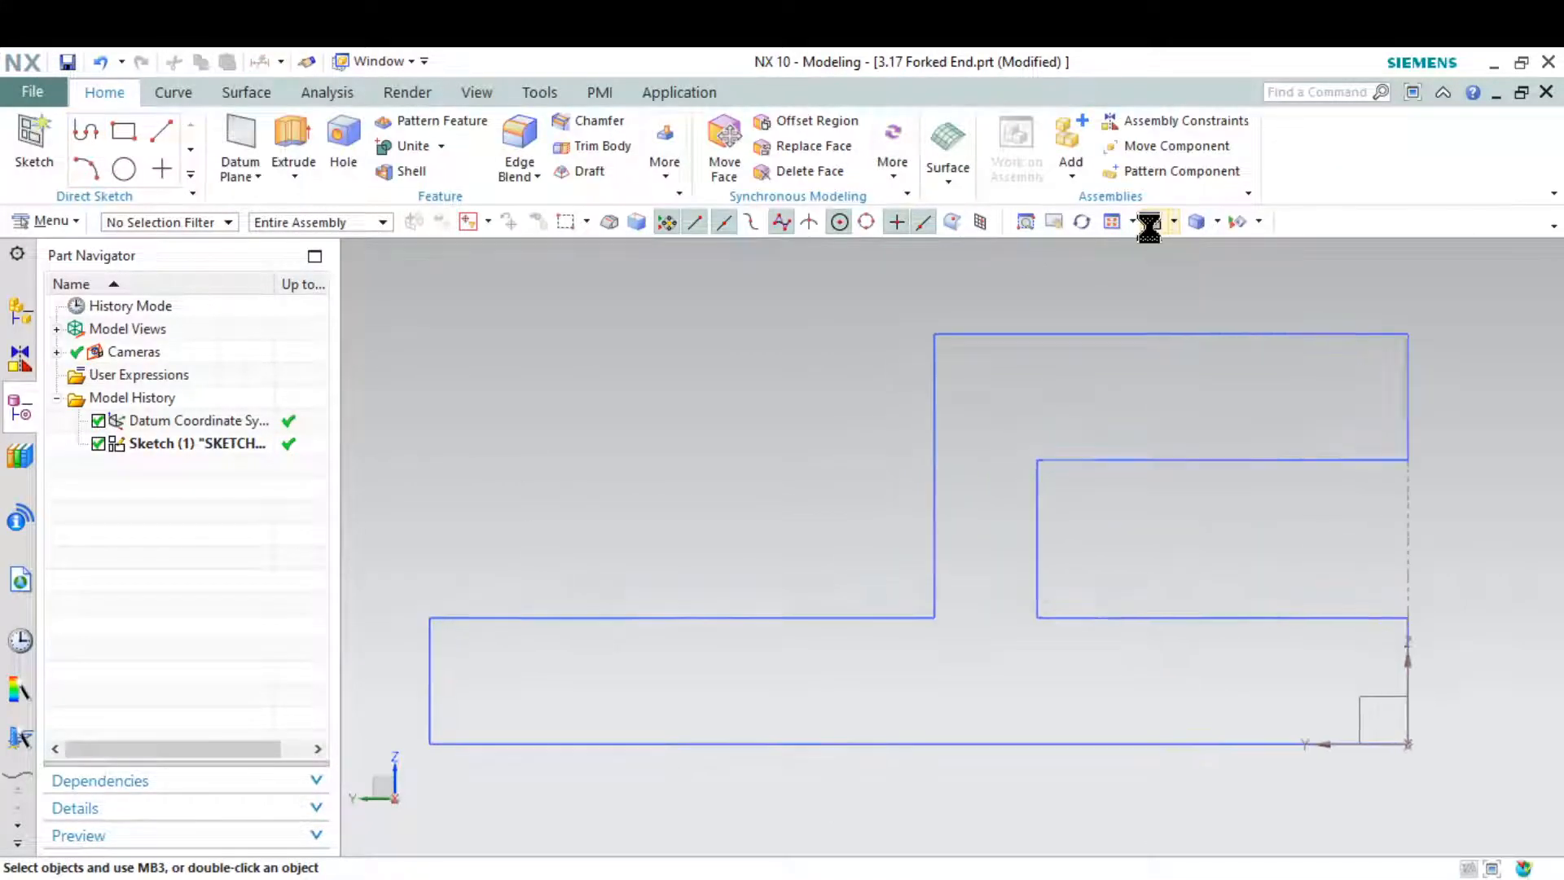
left_click(1174, 221)
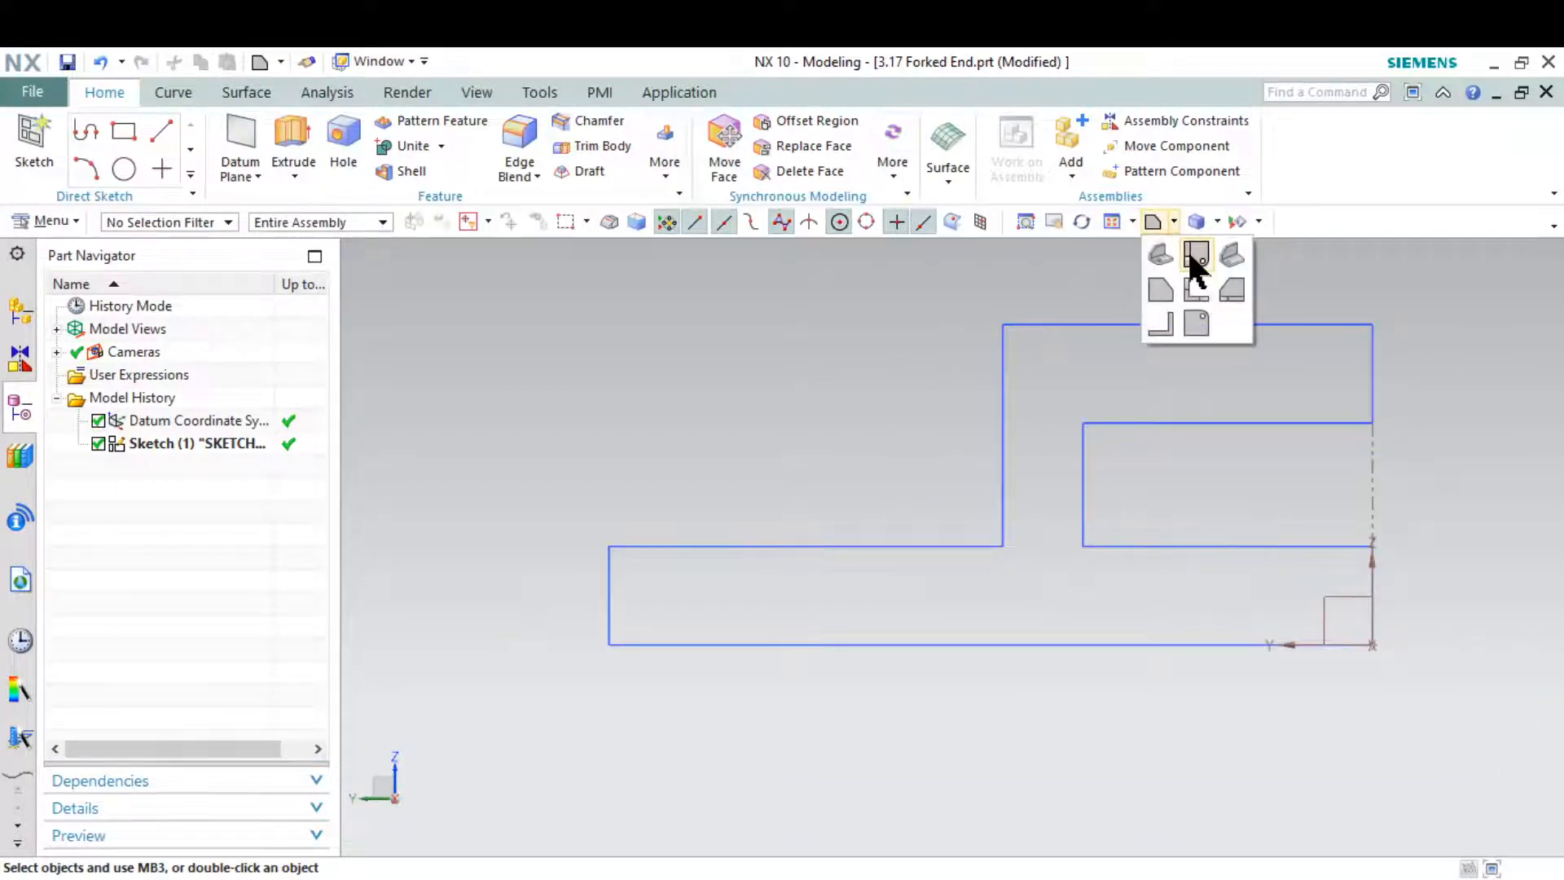
left_click(1187, 251)
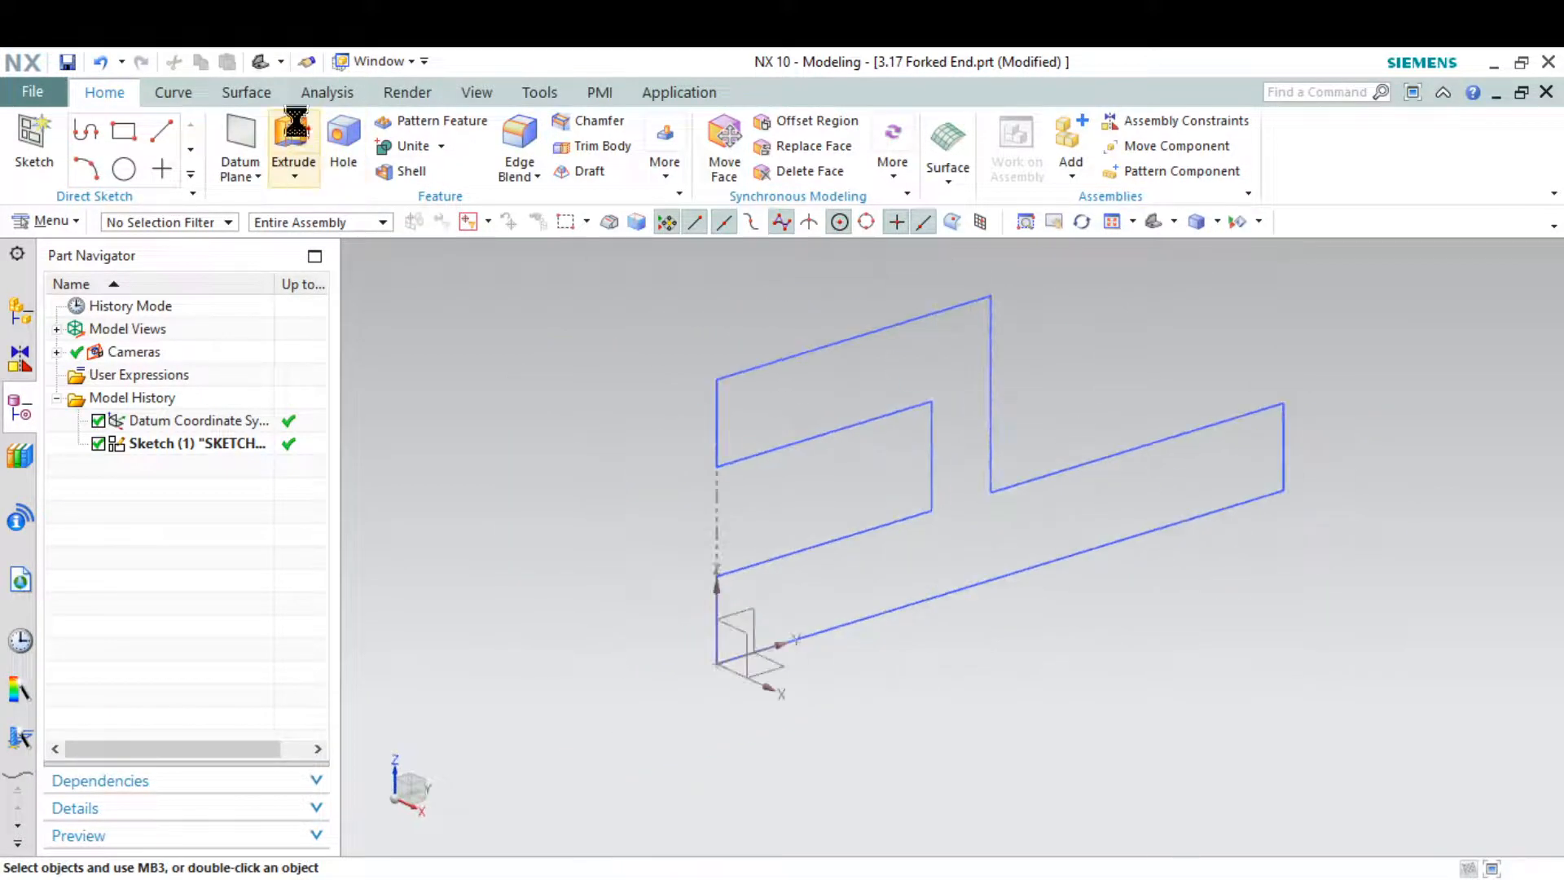
Start an Extrude and select the whole forked side profile as its section using the Connected Curves rule
left_click(825, 346)
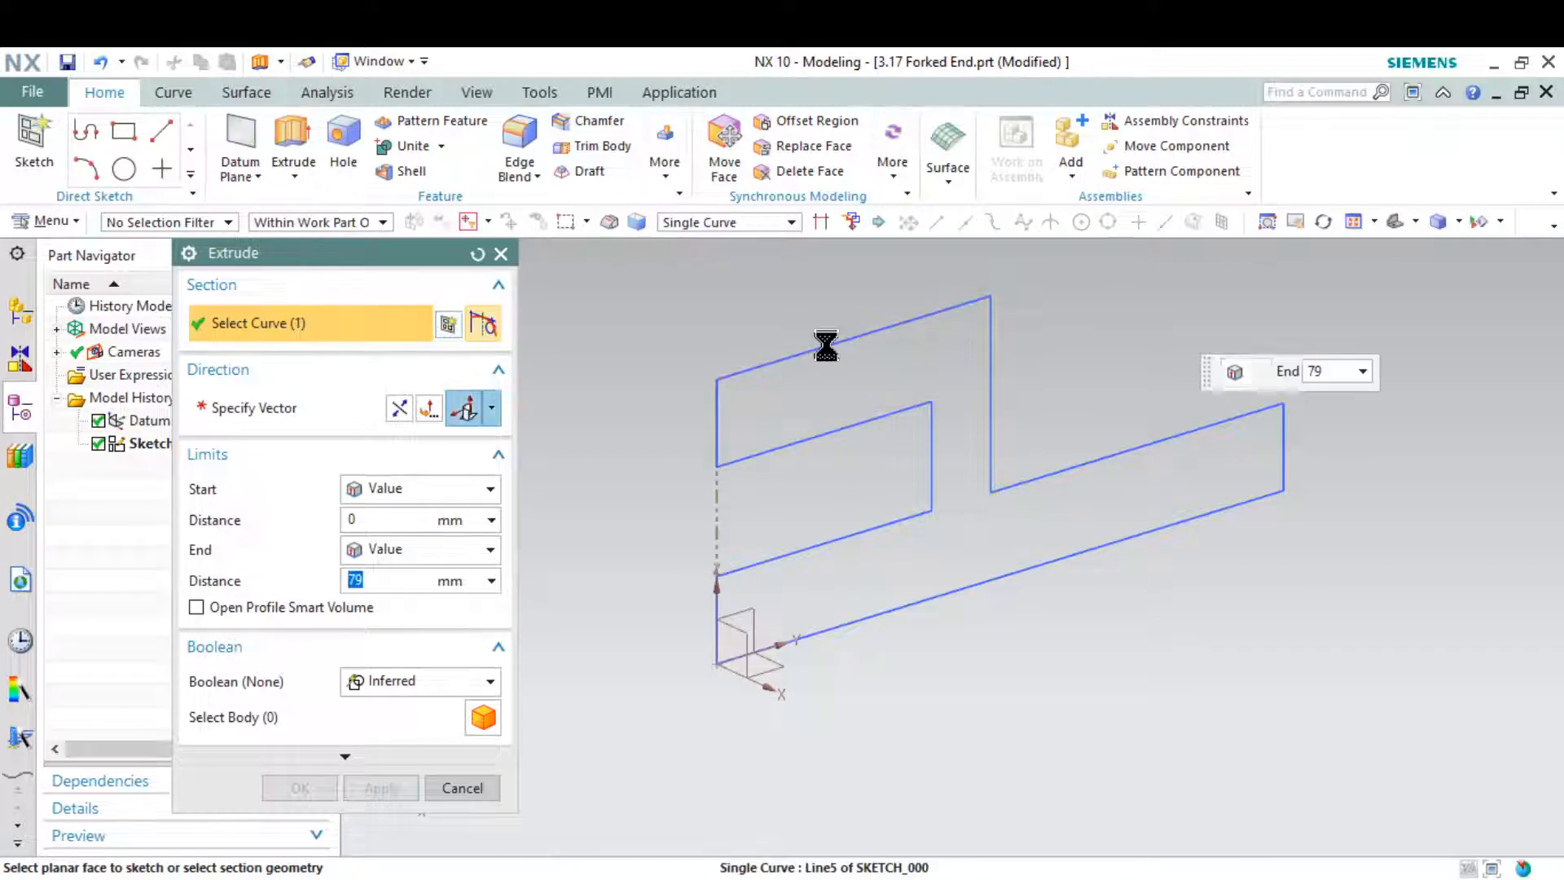
left_click(720, 424)
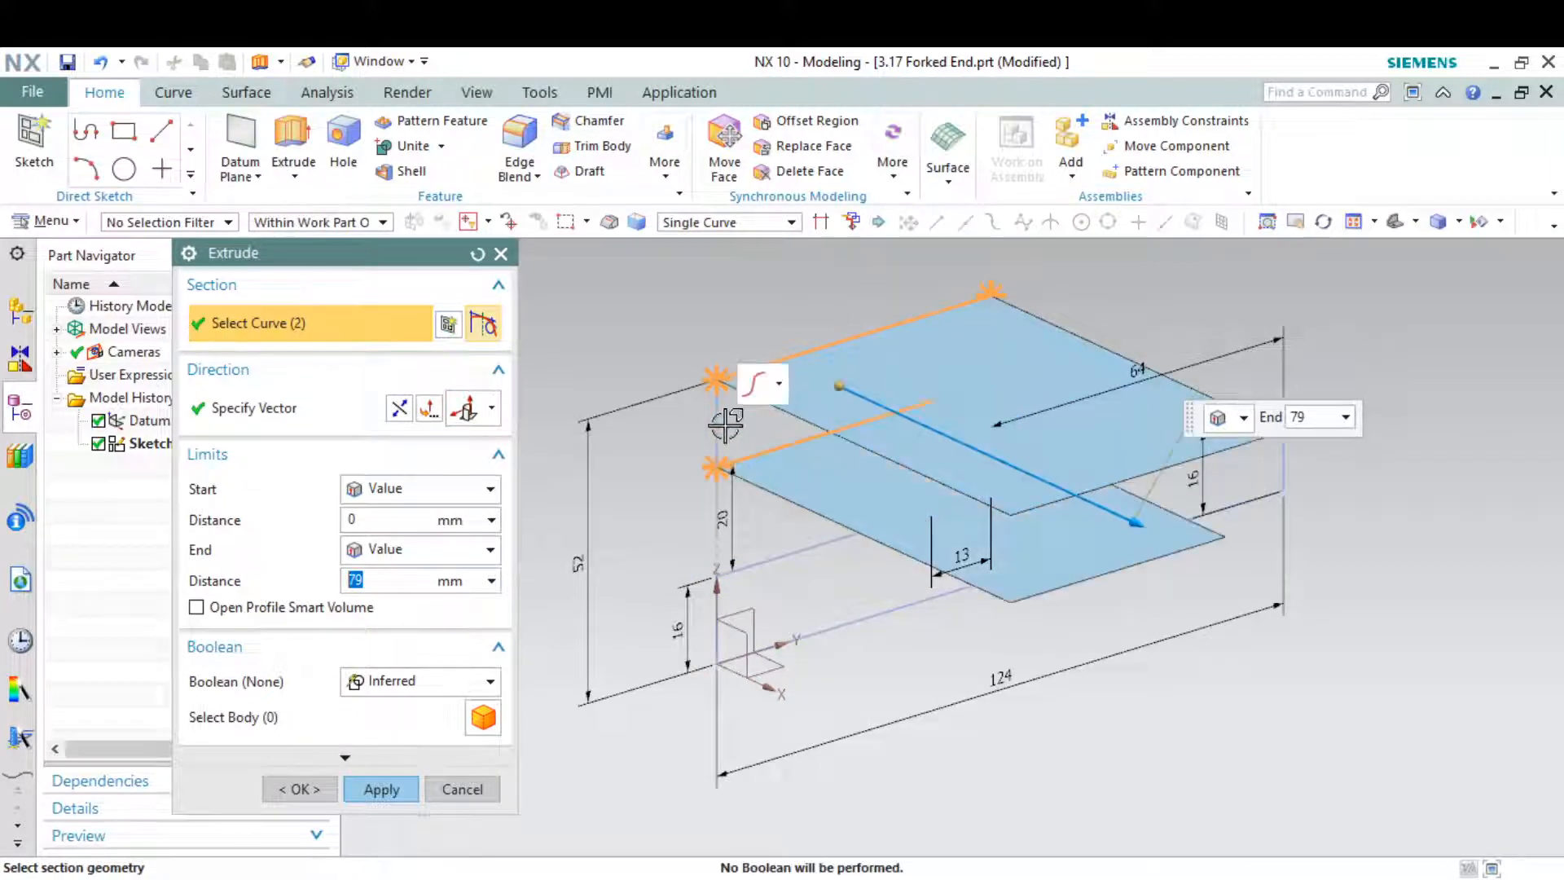
left_click(717, 436)
left_click(725, 223)
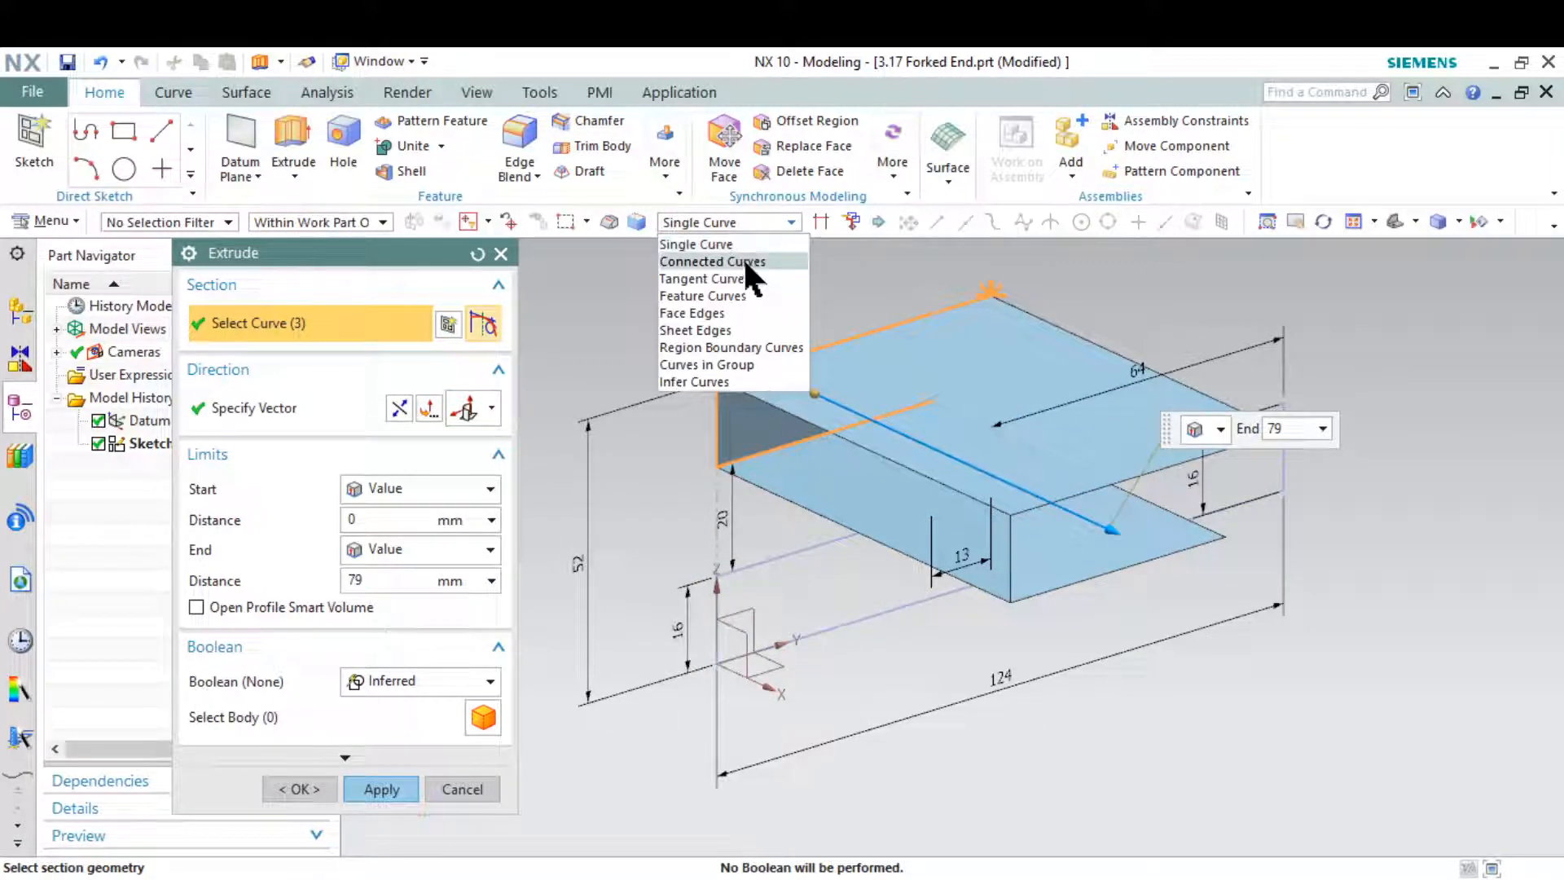
left_click(744, 262)
left_click(839, 631)
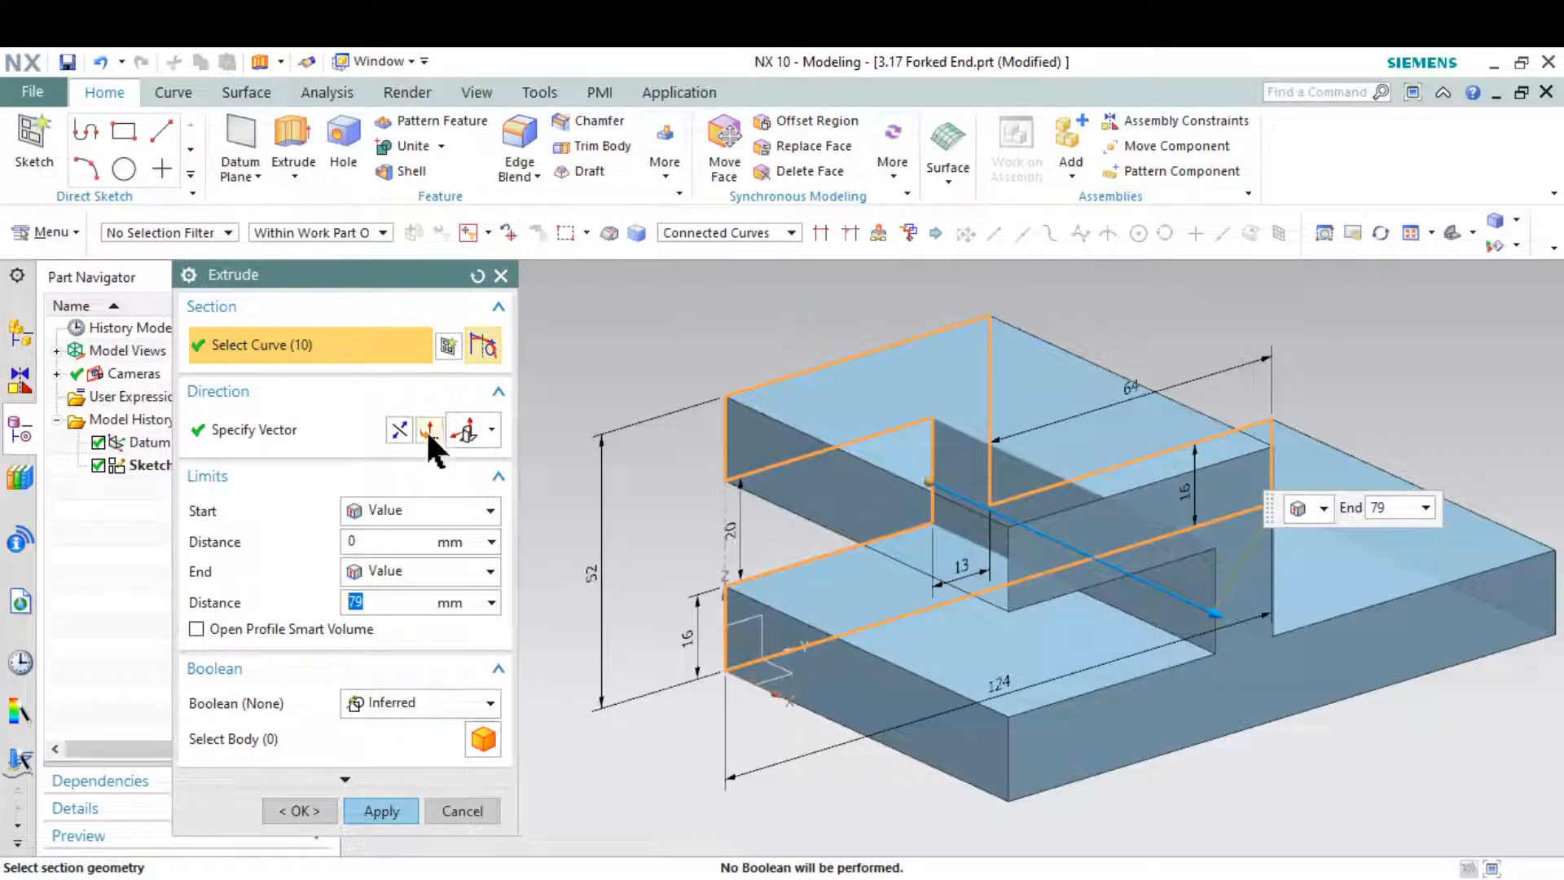
Set the extrusion limits to Symmetric Value and check the bracket's width in the reference drawing
left_click(476, 510)
left_click(469, 561)
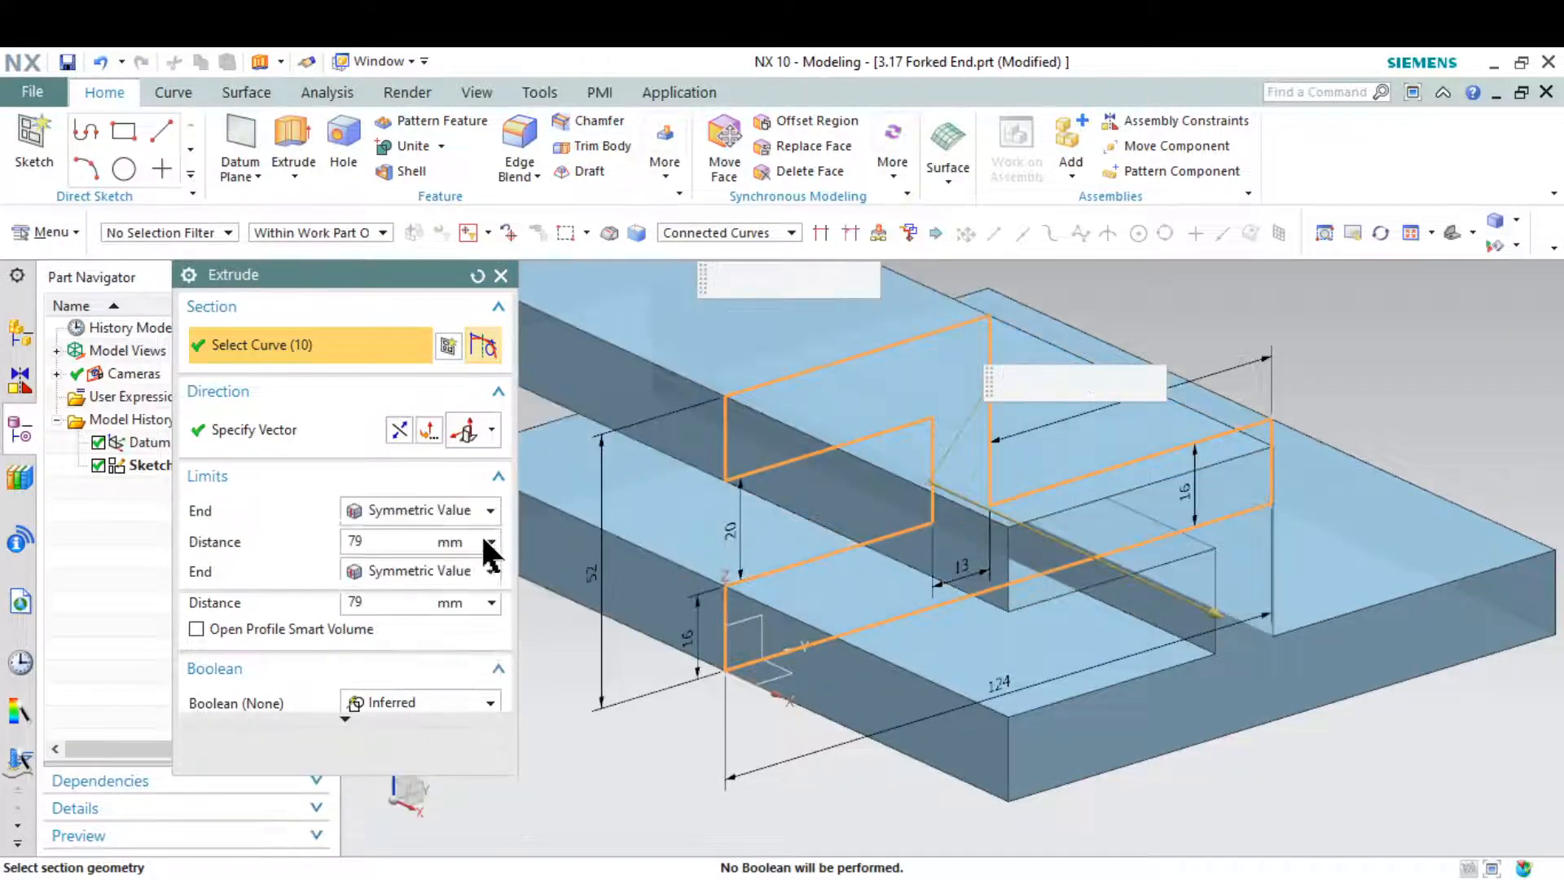
middle_click_drag(1054, 660, 1147, 853)
left_click(1128, 878)
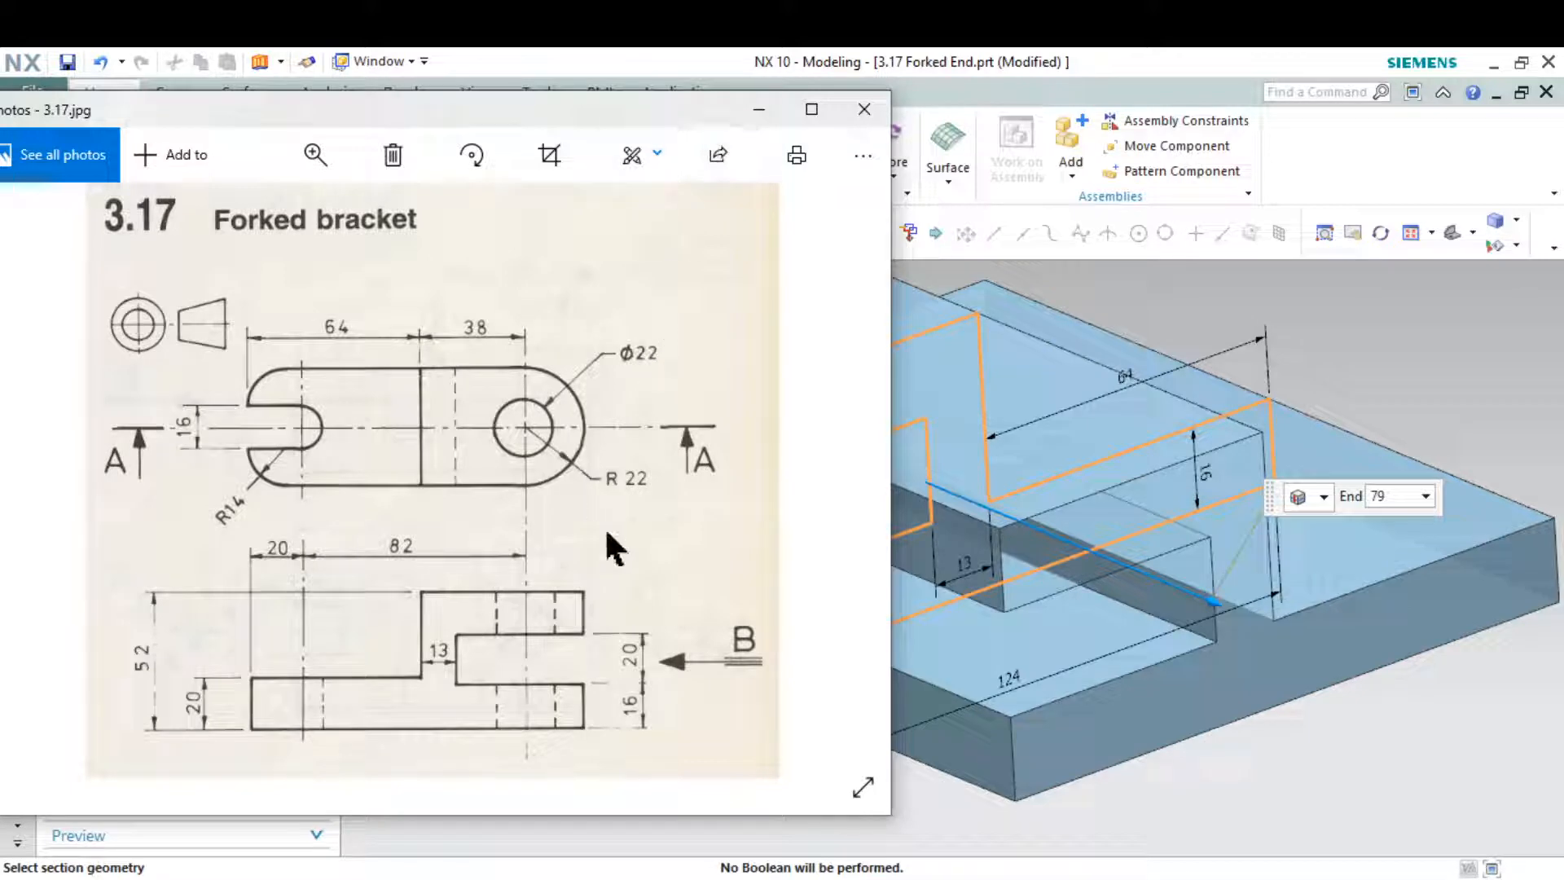
left_click(755, 112)
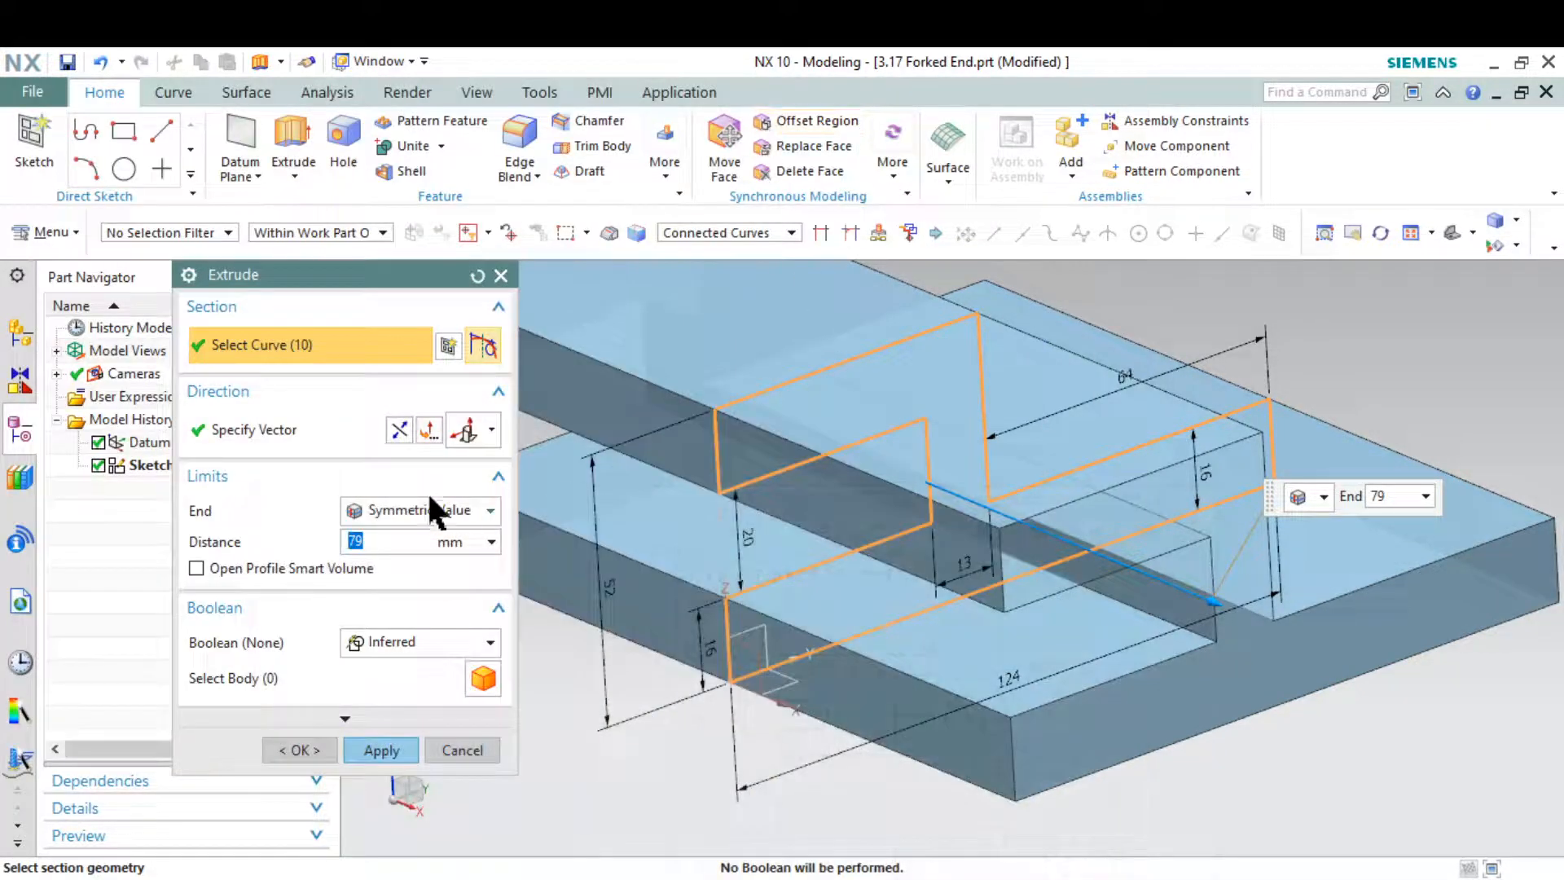
Extrude the forked profile with a symmetric distance of 44/2 mm and restore the trimetric view
type("44")
key("Return")
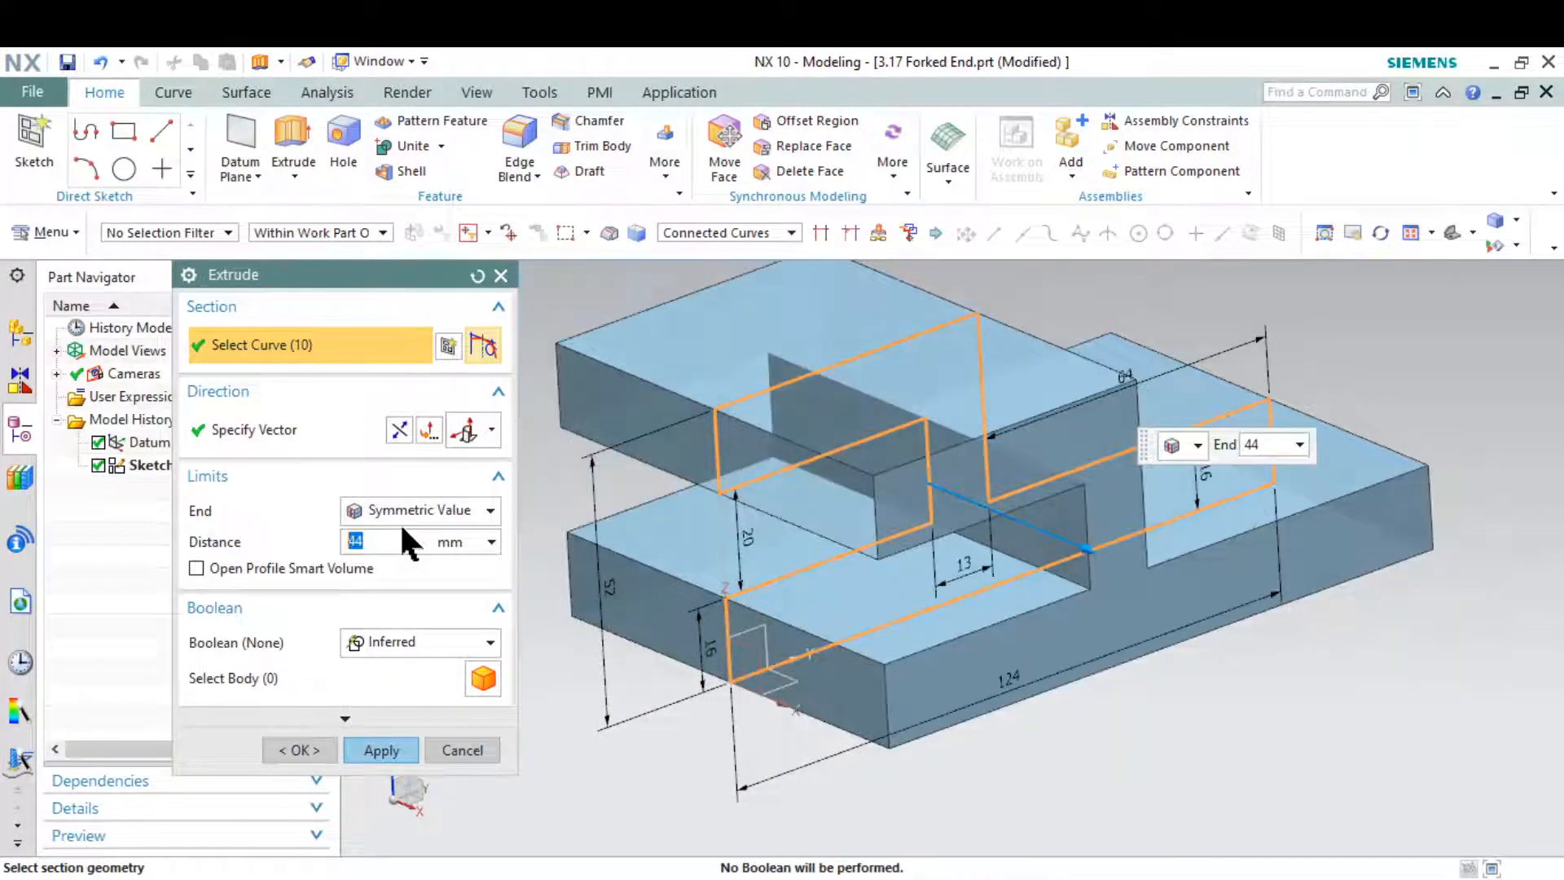
left_click(397, 545)
type("/2")
key("Return")
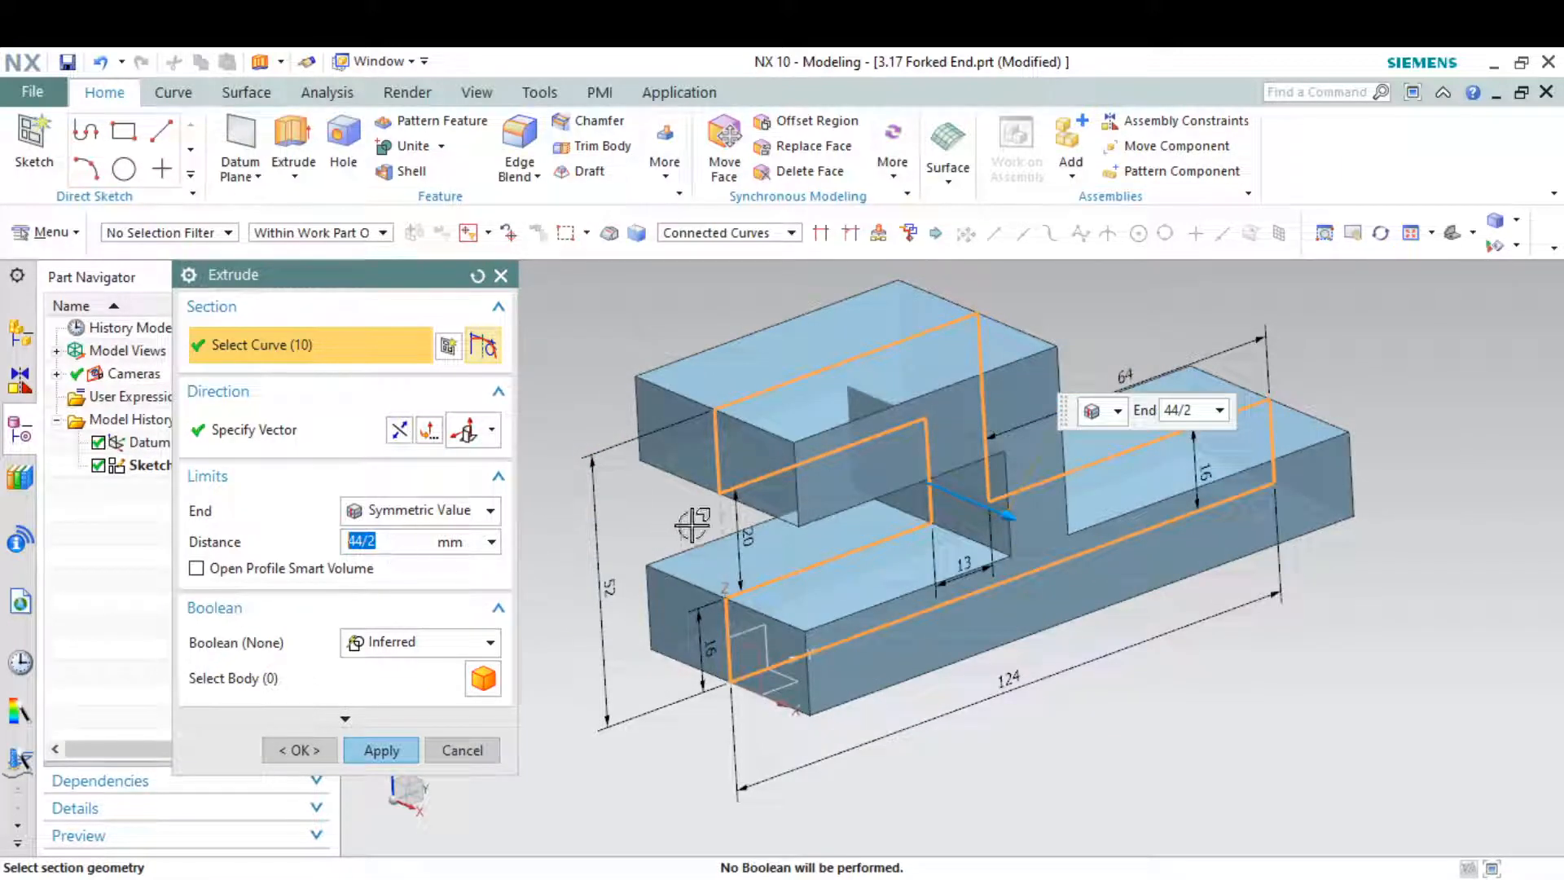
middle_click_drag(692, 524, 790, 539)
left_click(373, 748)
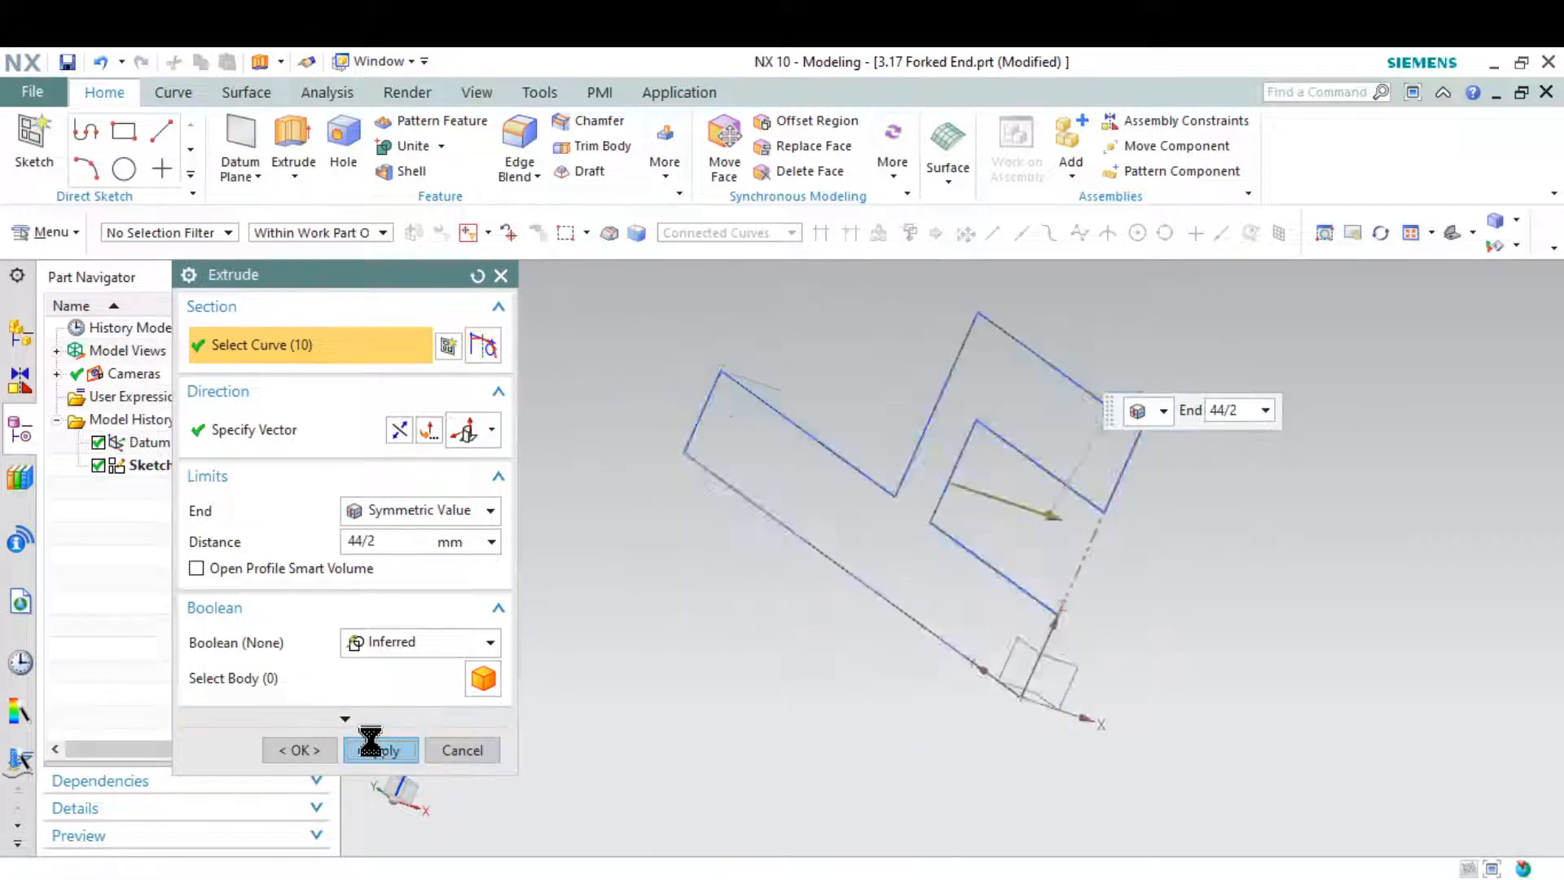
left_click(461, 747)
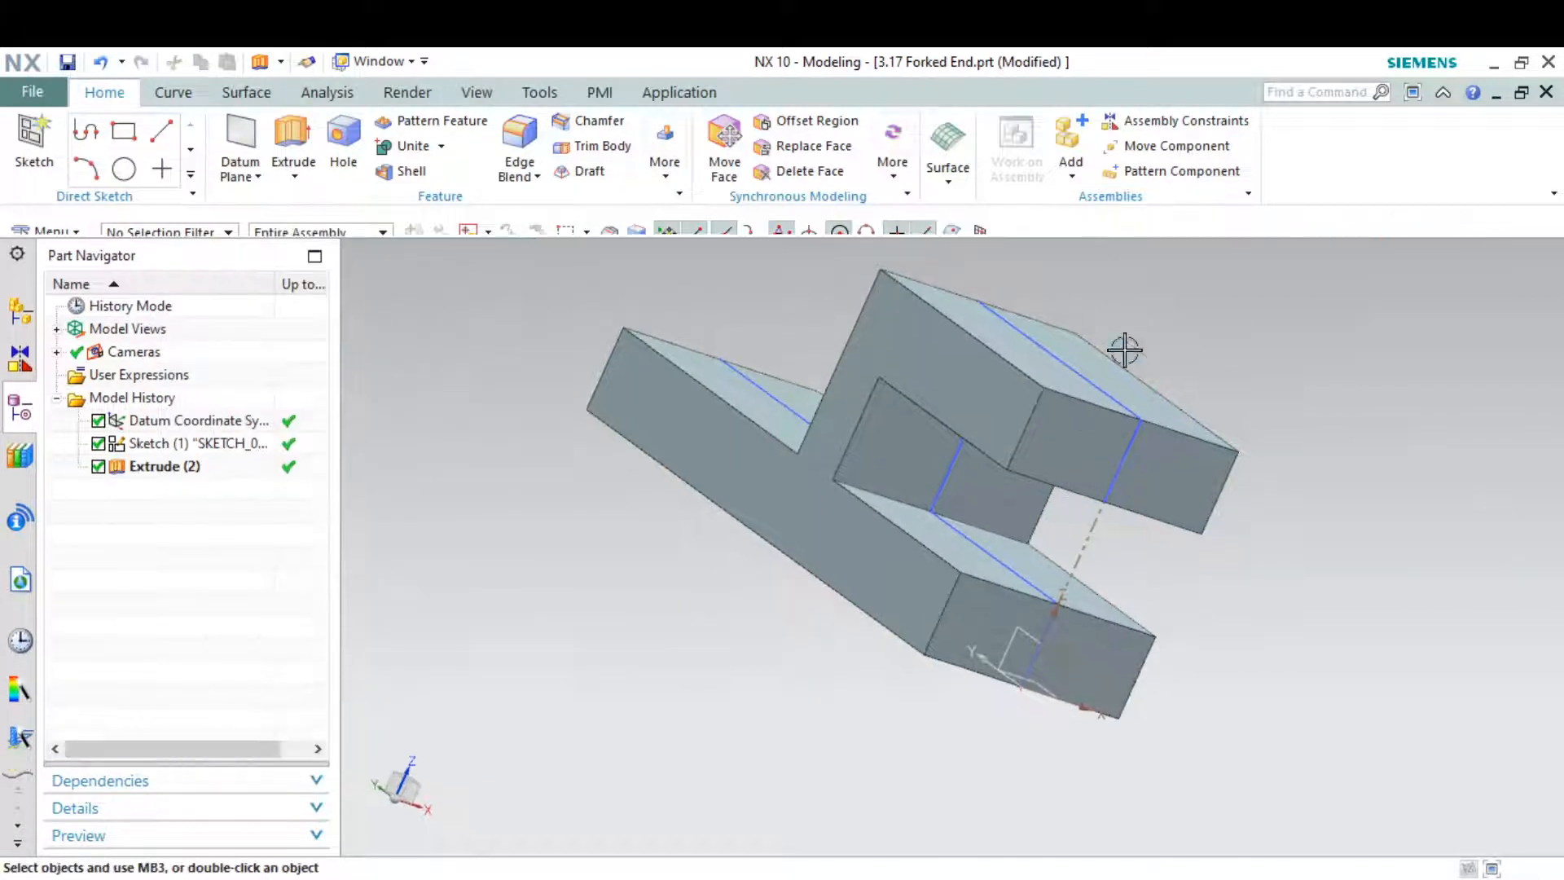
left_click(1153, 221)
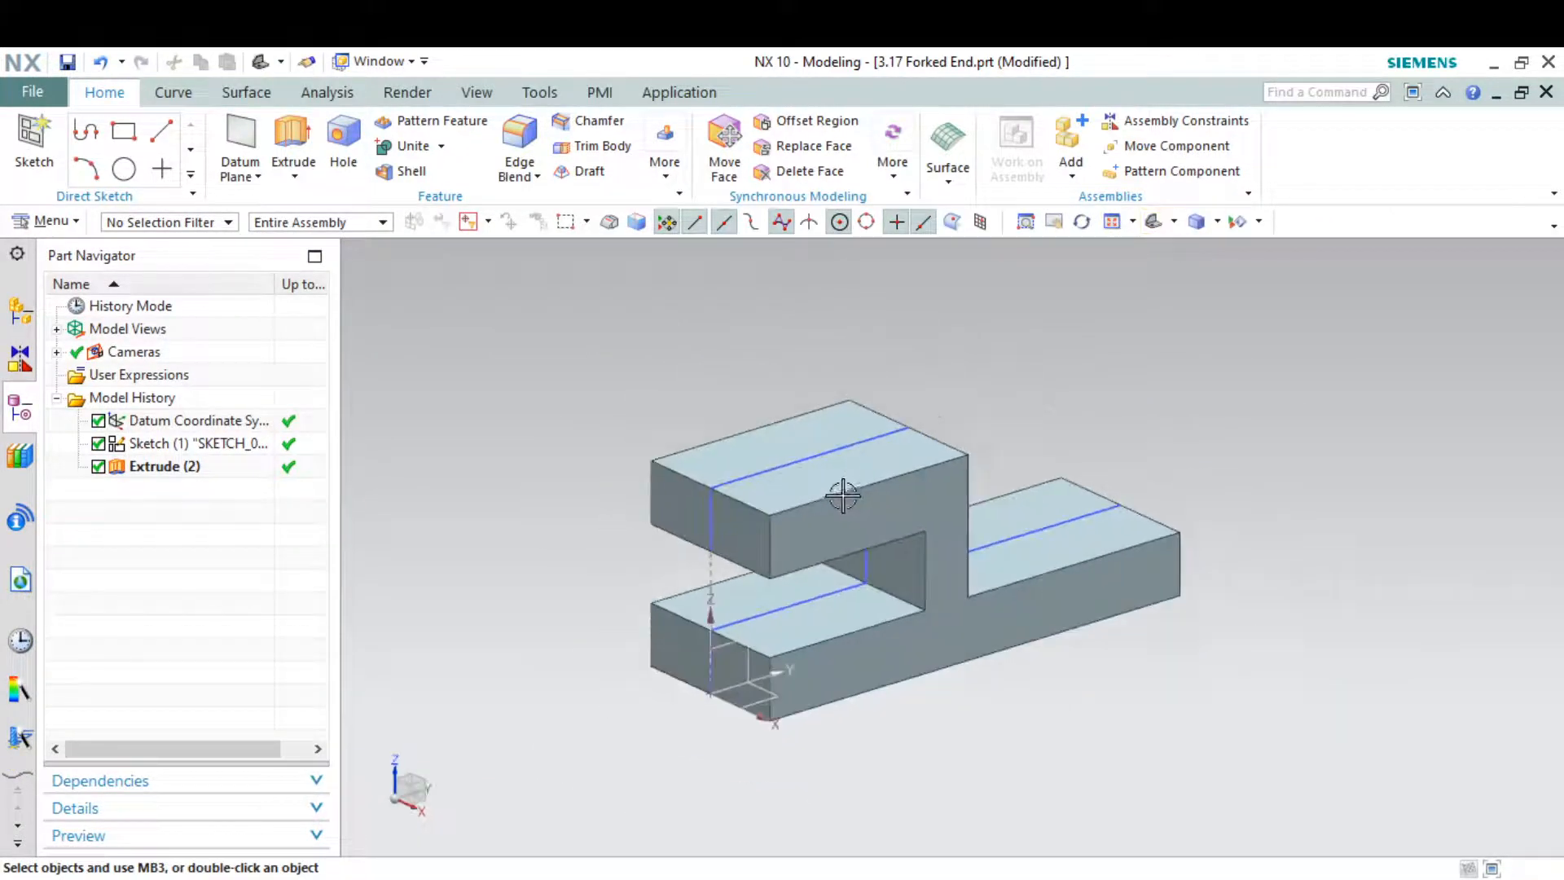
Blend the four vertical corner edges at the open ends of both fork arms with a 22 mm radius
left_click(519, 131)
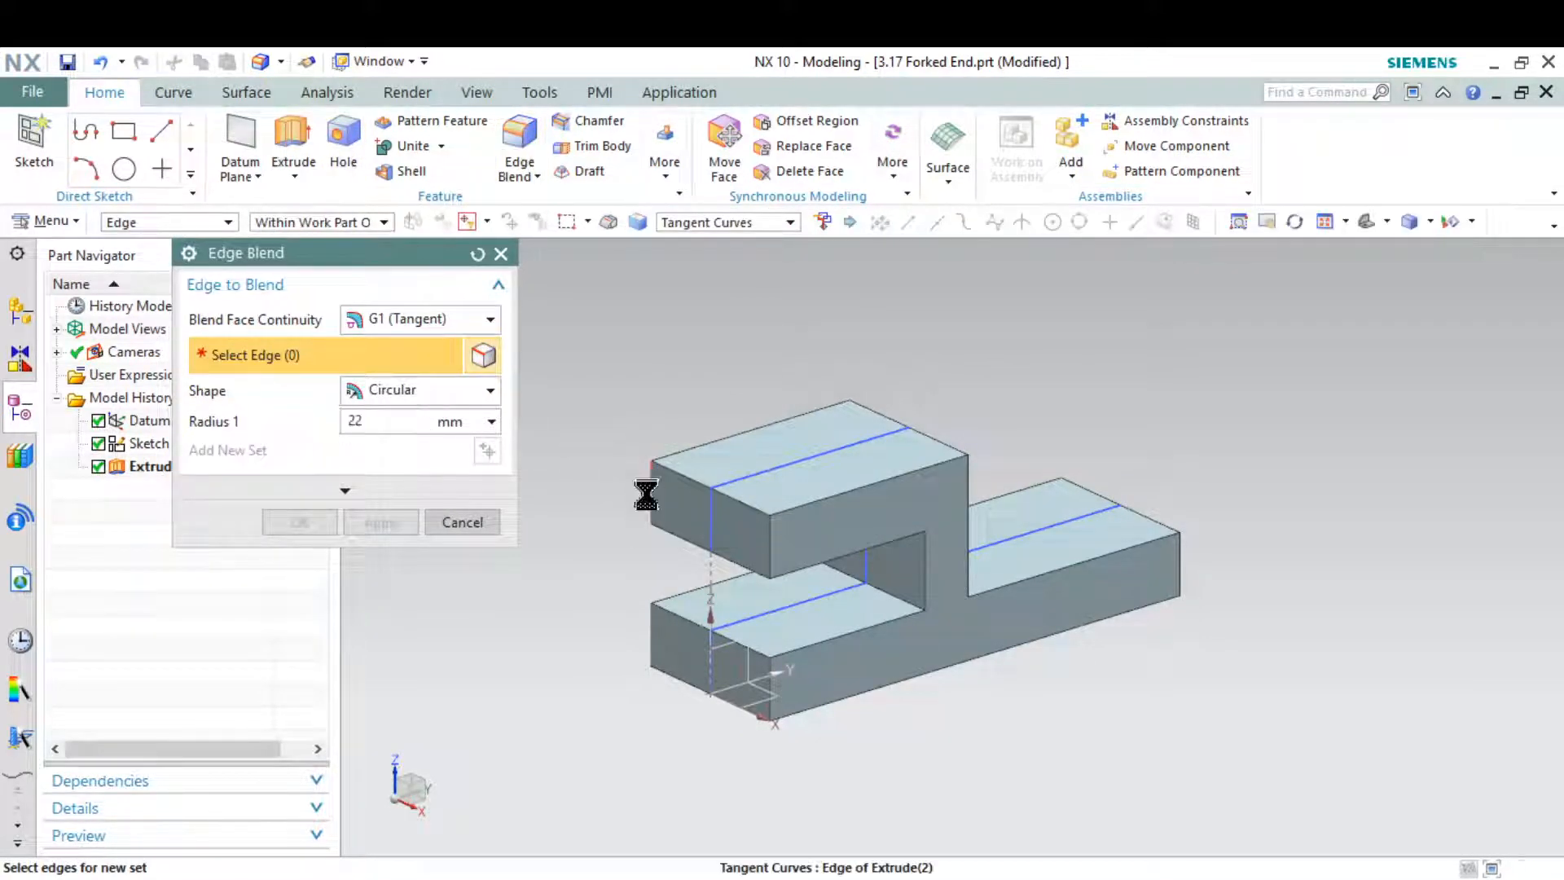
left_click(649, 493)
left_click(765, 544)
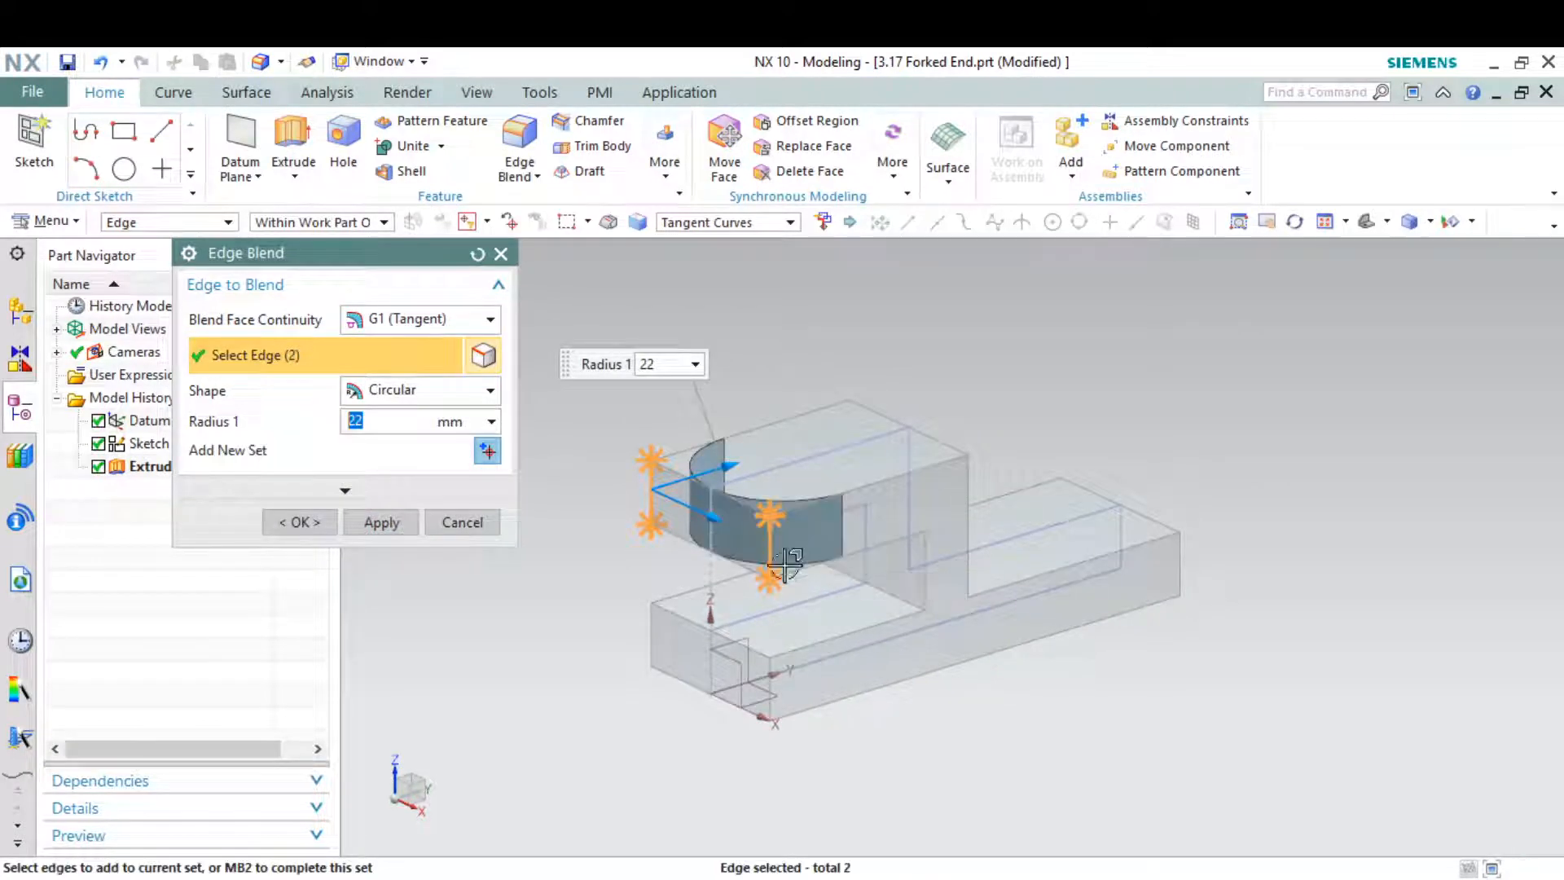
key("alt+Tab")
key("alt+Tab")
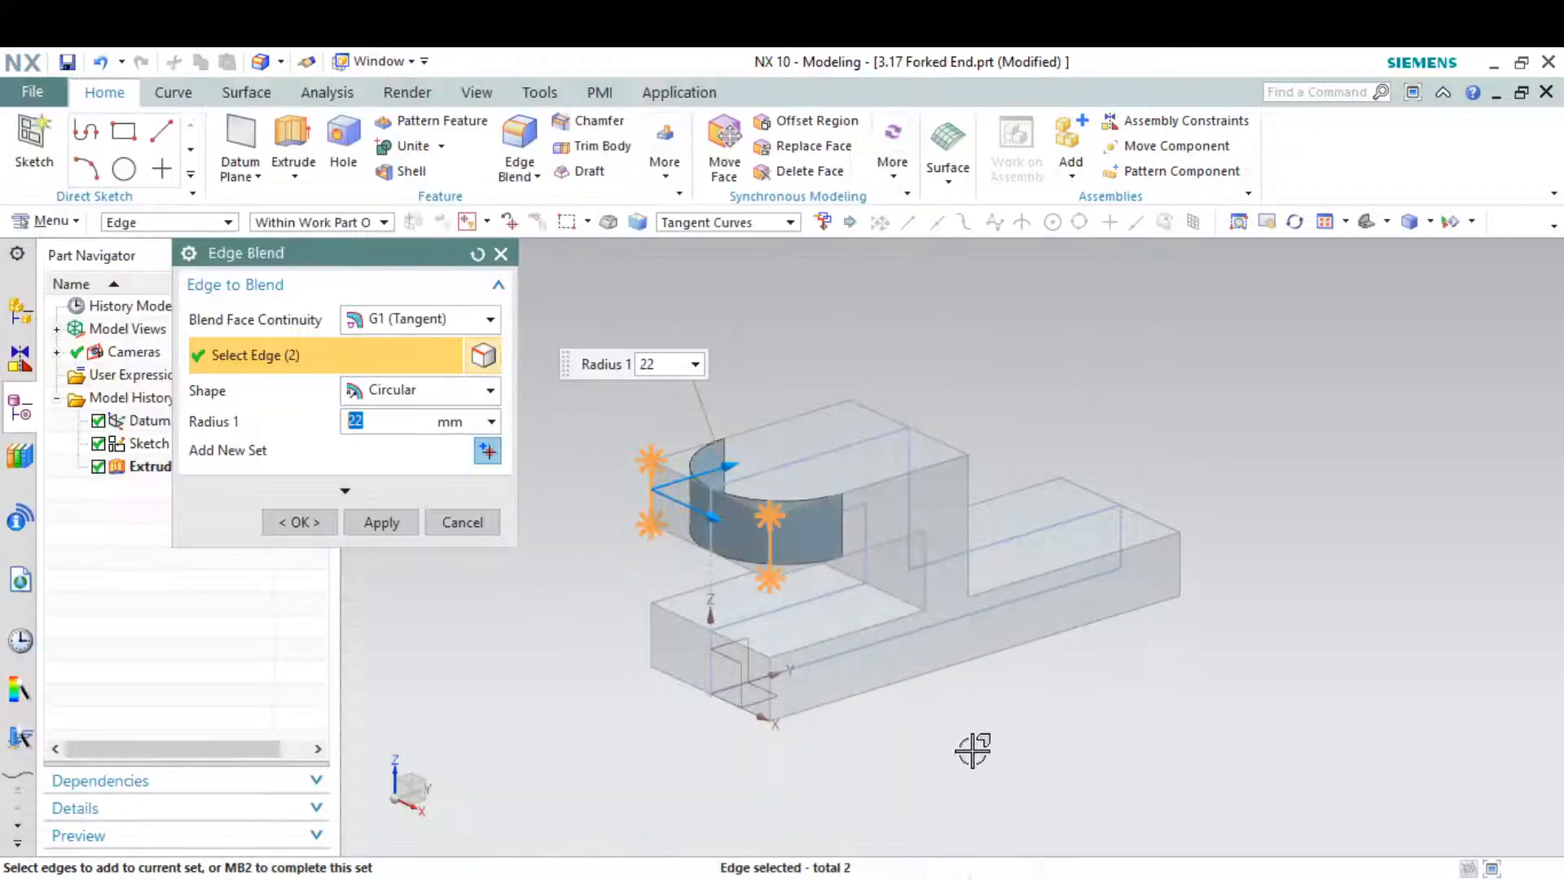
left_click(771, 672)
left_click(642, 630)
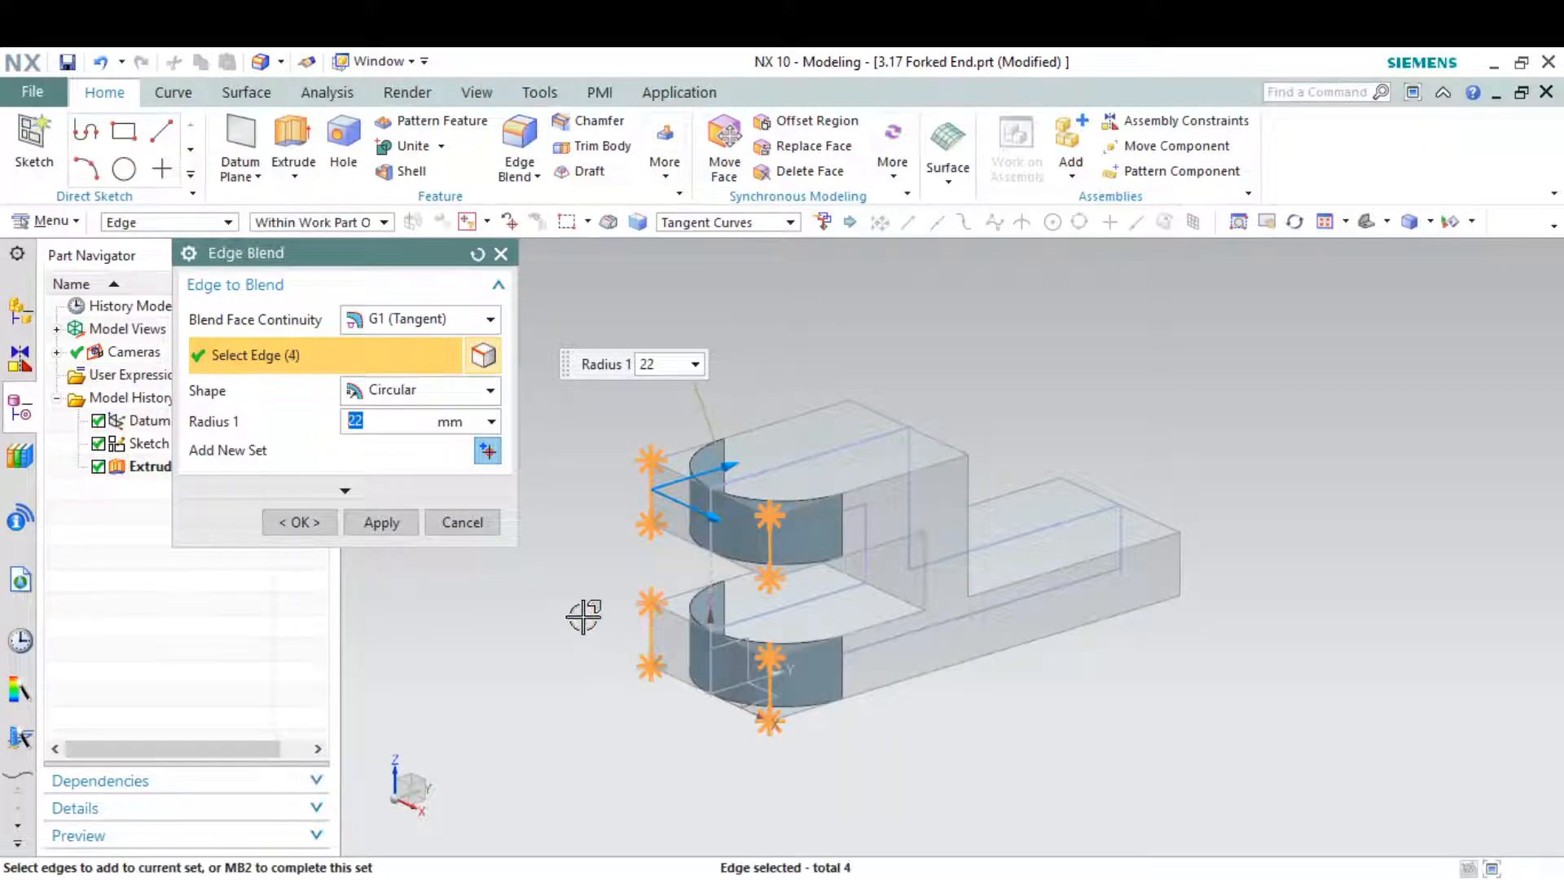
left_click(380, 522)
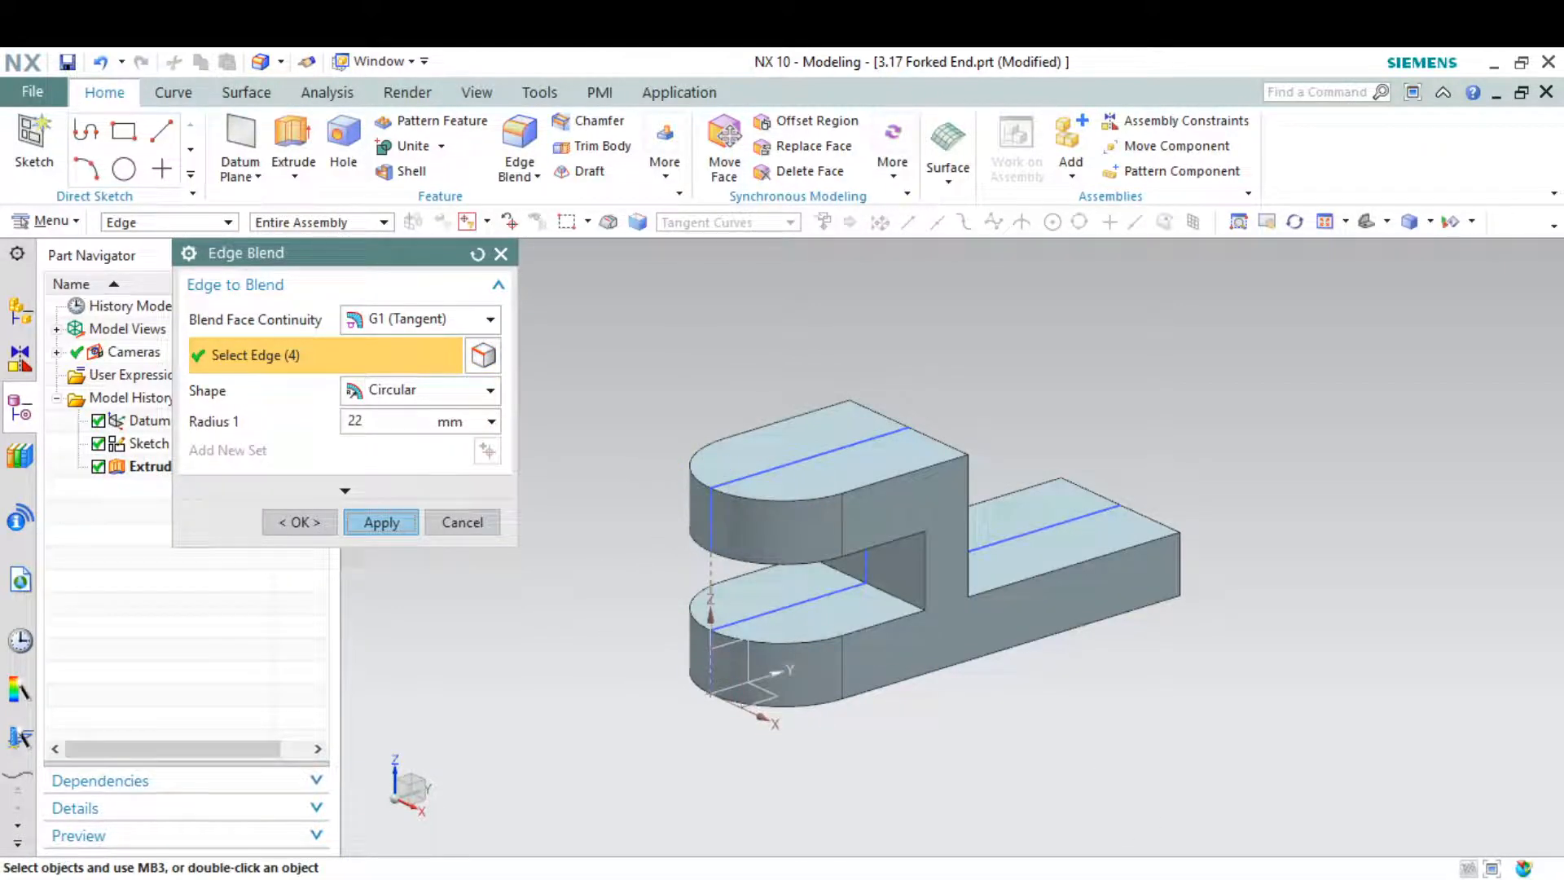
Consult the reference drawing and blend the two vertical corner edges at the low base section's end with a 14 mm radius
key("alt+Tab")
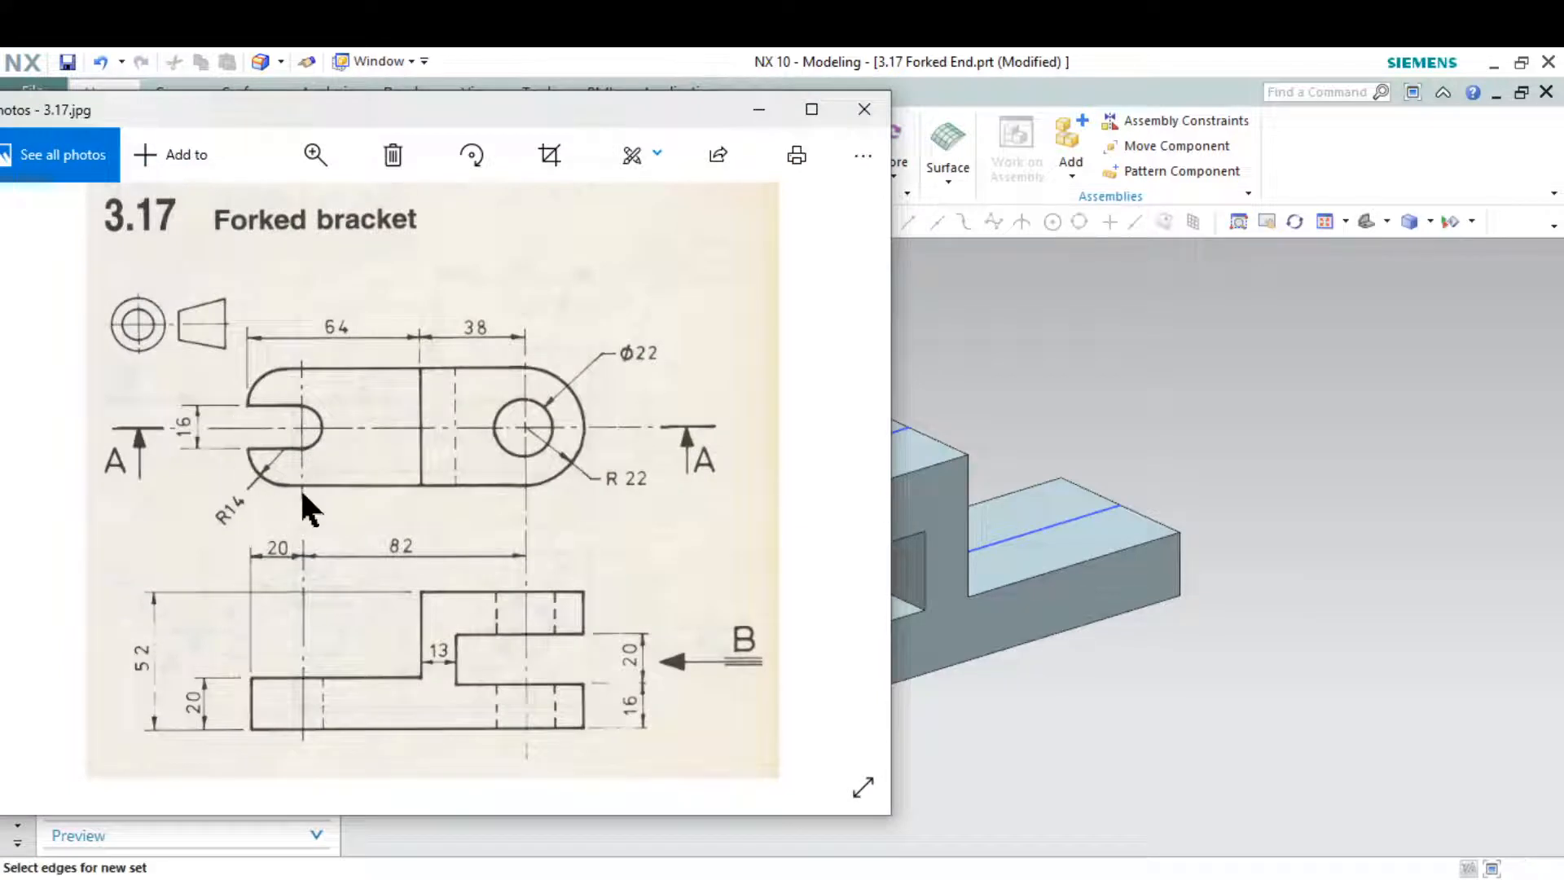
left_click(758, 109)
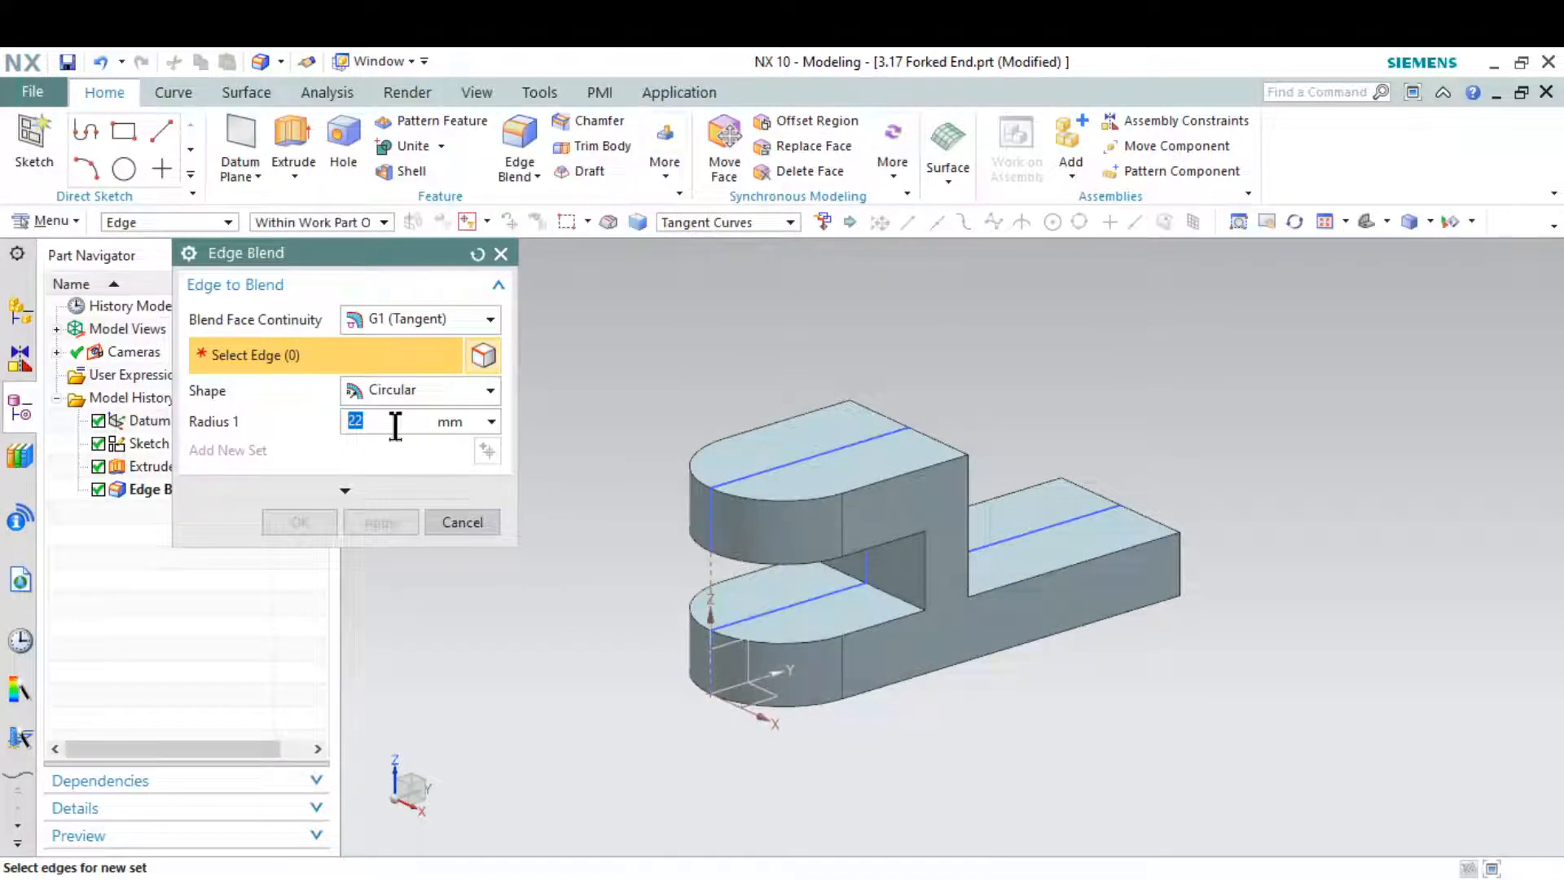
type("14")
key("Return")
left_click(1162, 569)
middle_click_drag(1160, 568, 1065, 516)
left_click(1185, 405)
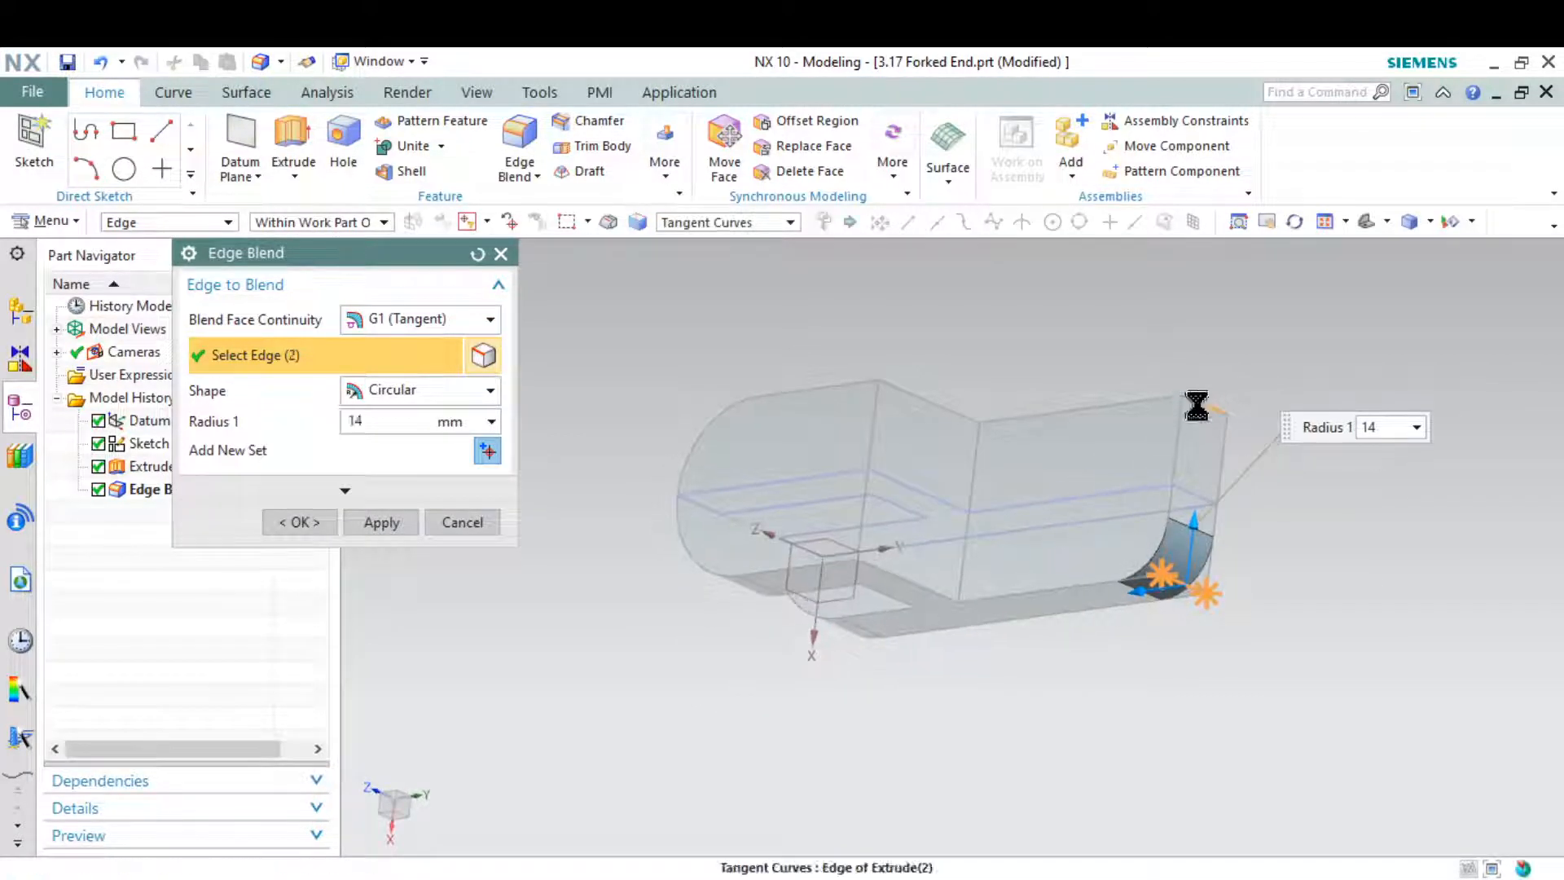
left_click(394, 524)
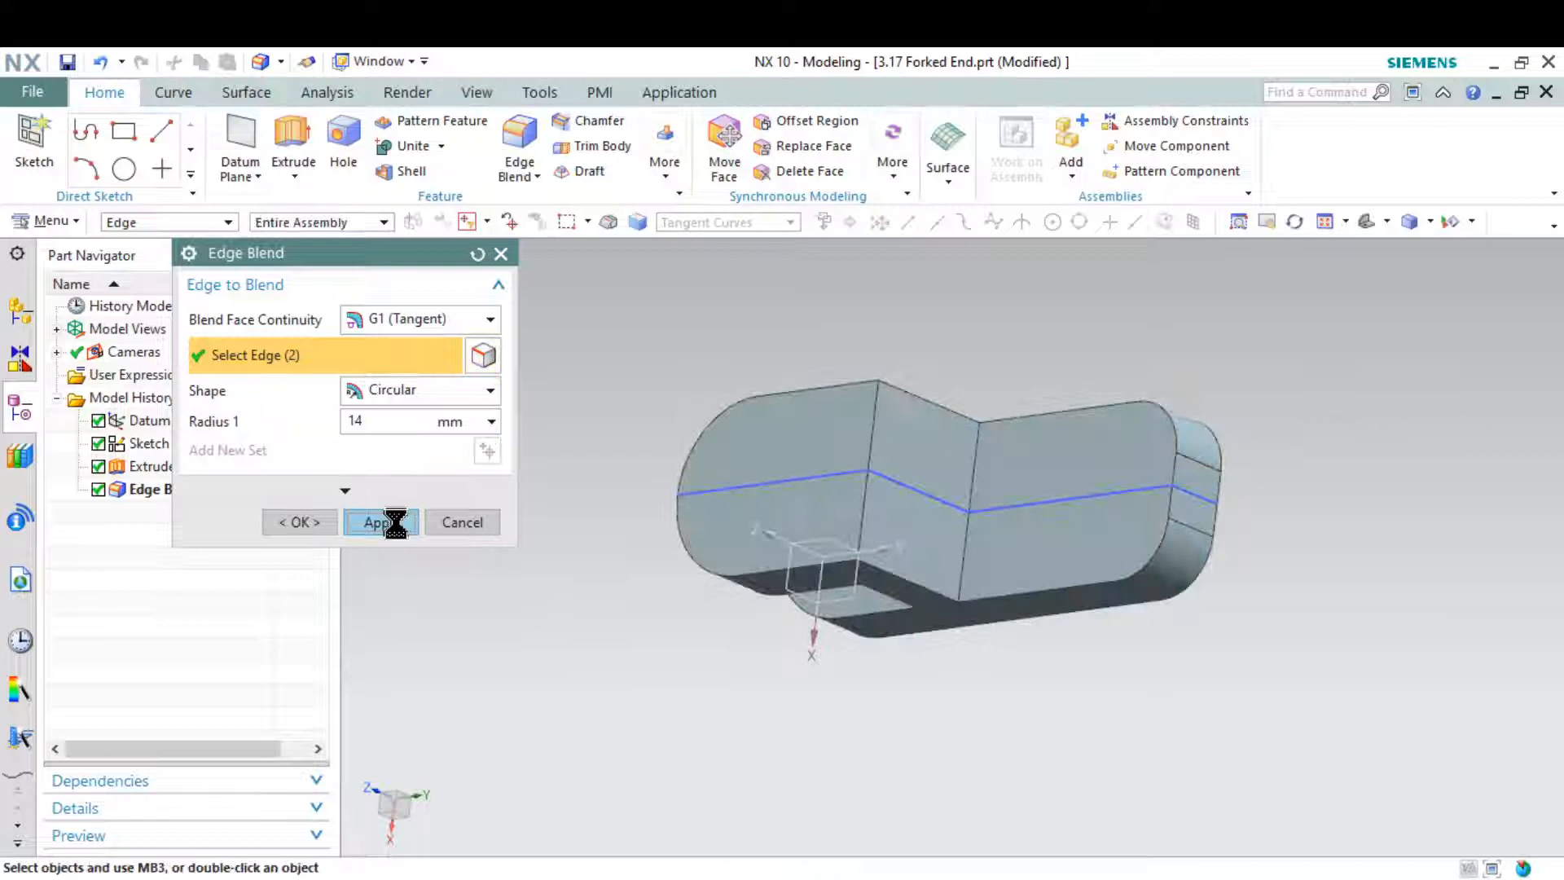
left_click(463, 522)
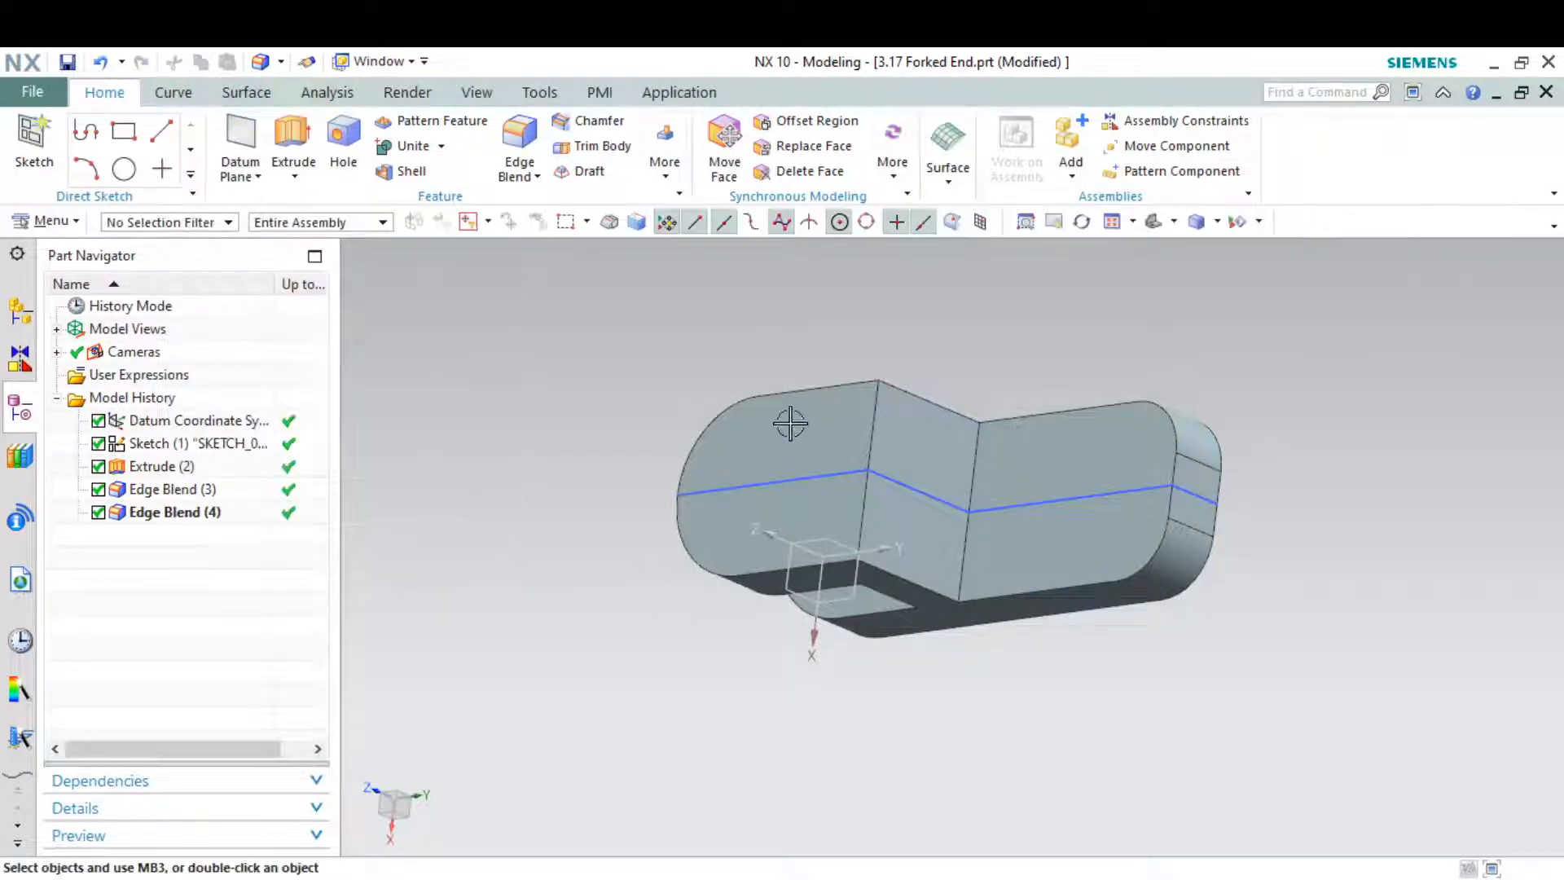
Start a sketch on the top face of the upper fork arm and check the hole in the reference drawing
left_click(32, 142)
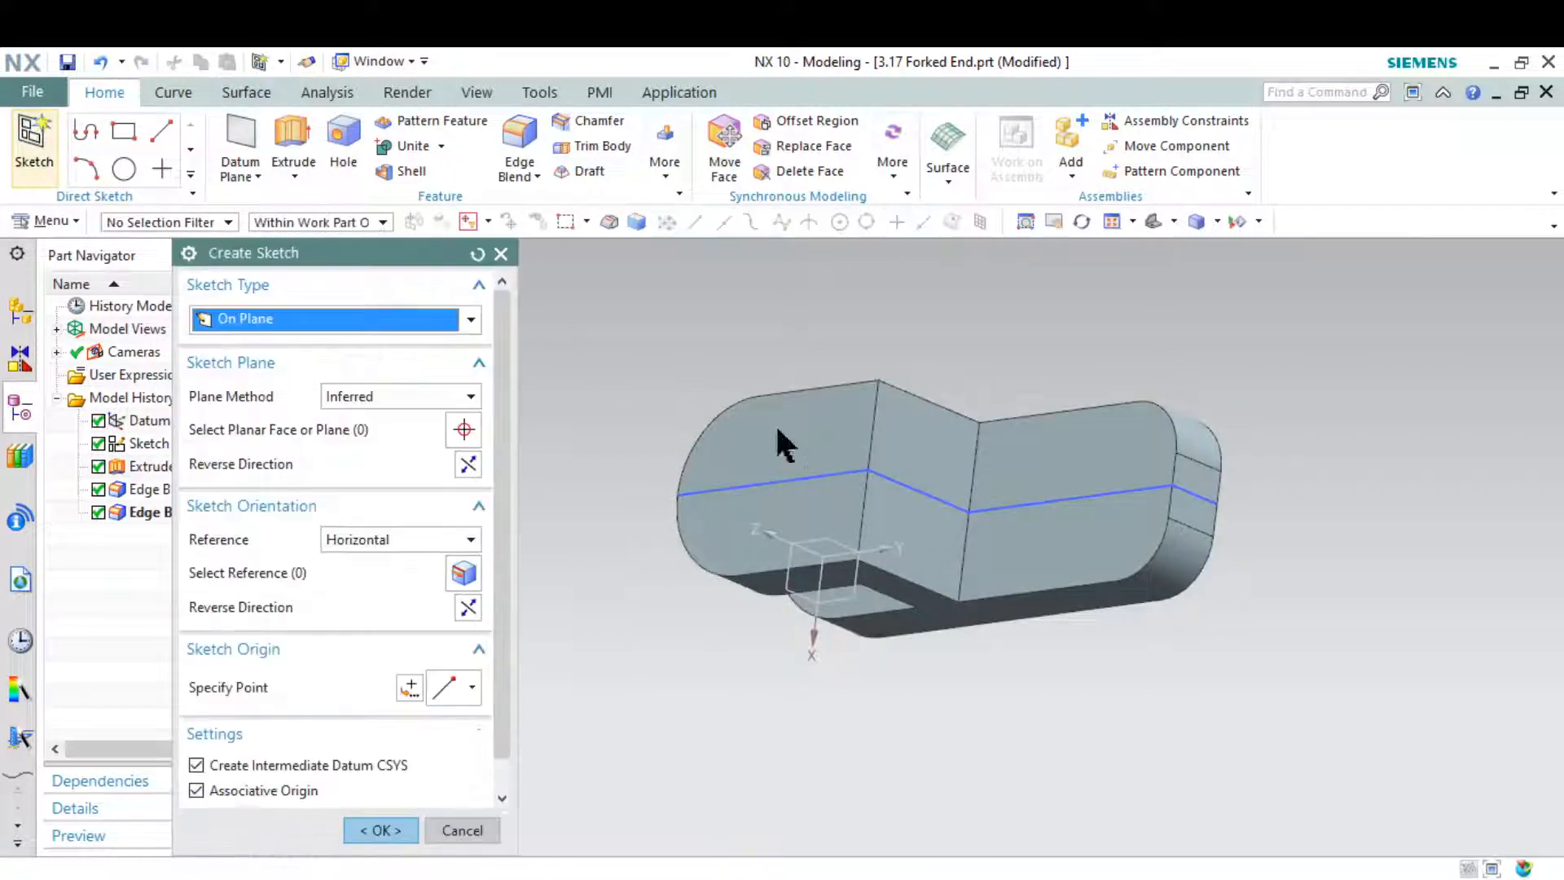
left_click(813, 440)
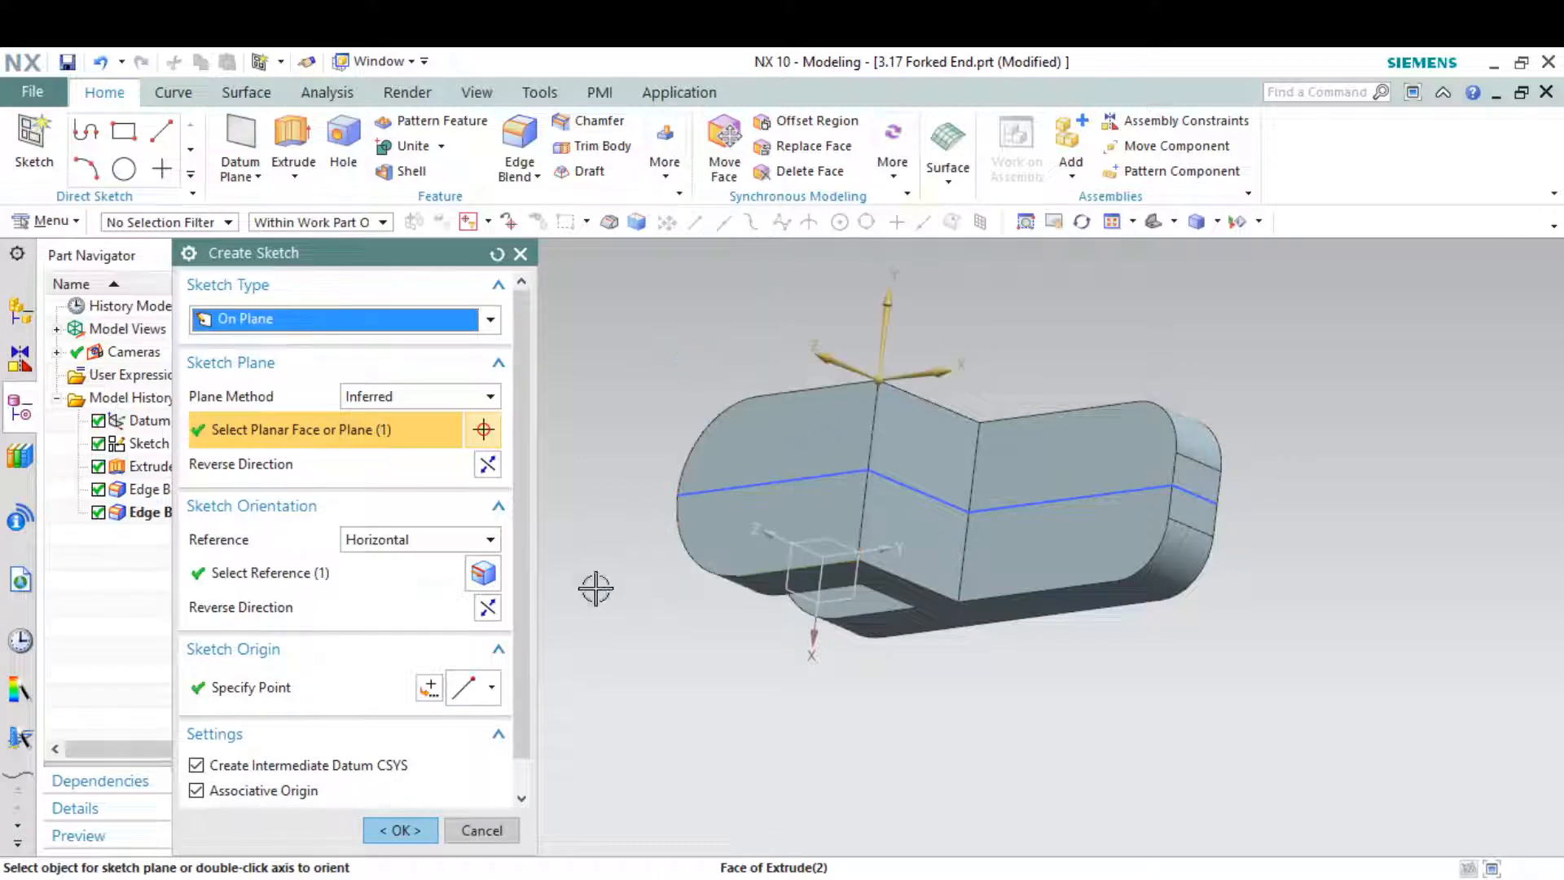
left_click(398, 827)
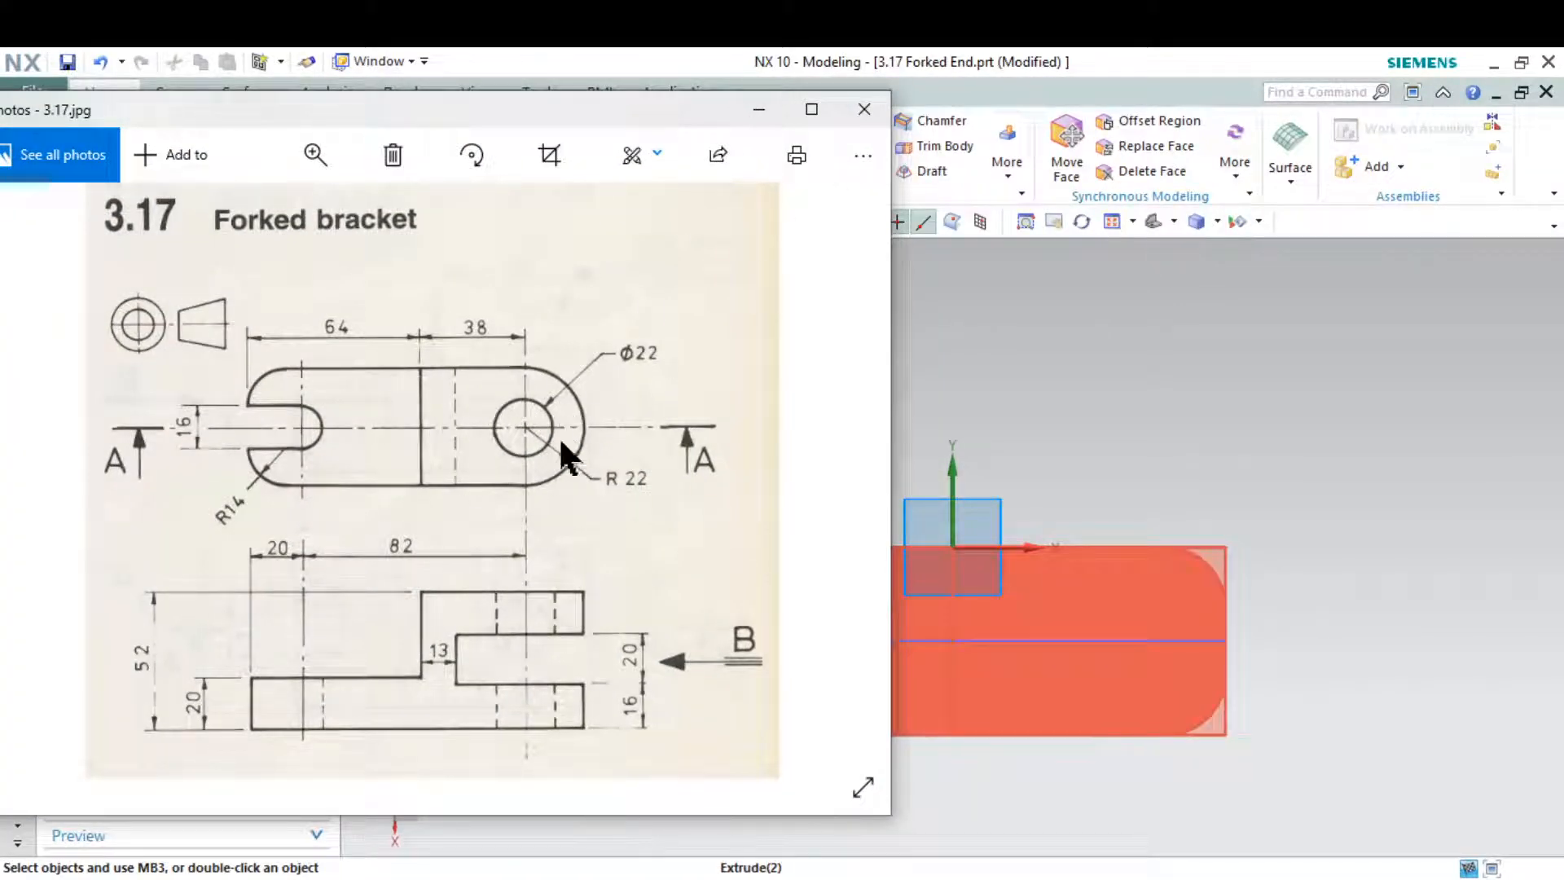
left_click(759, 108)
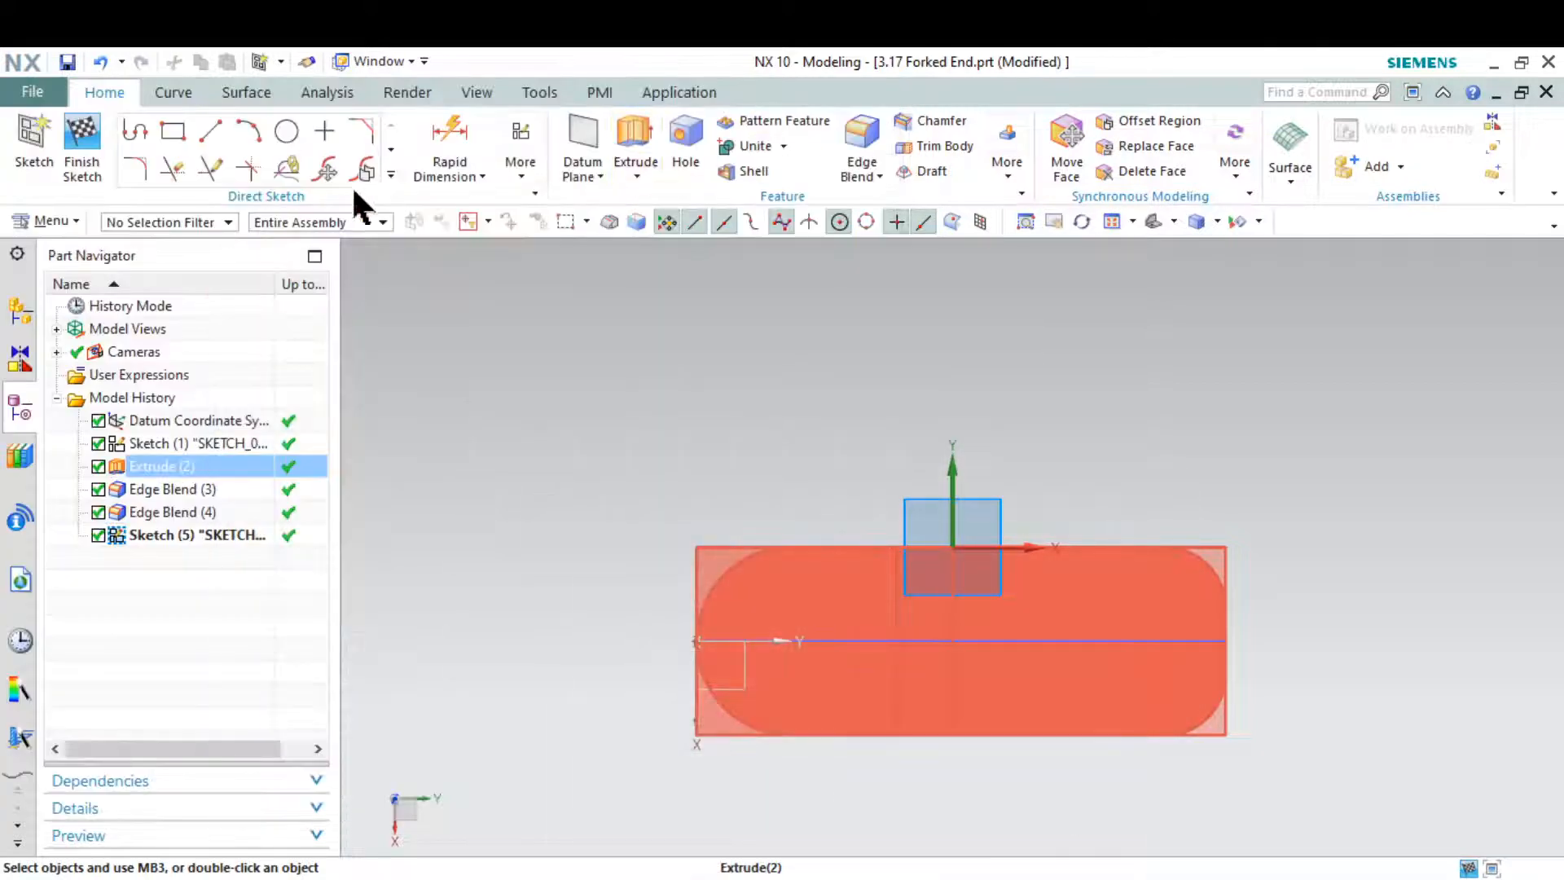
Sketch a 22 mm diameter circle concentric with the fork arm's rounded end, recheck the drawing and finish the sketch
left_click(286, 131)
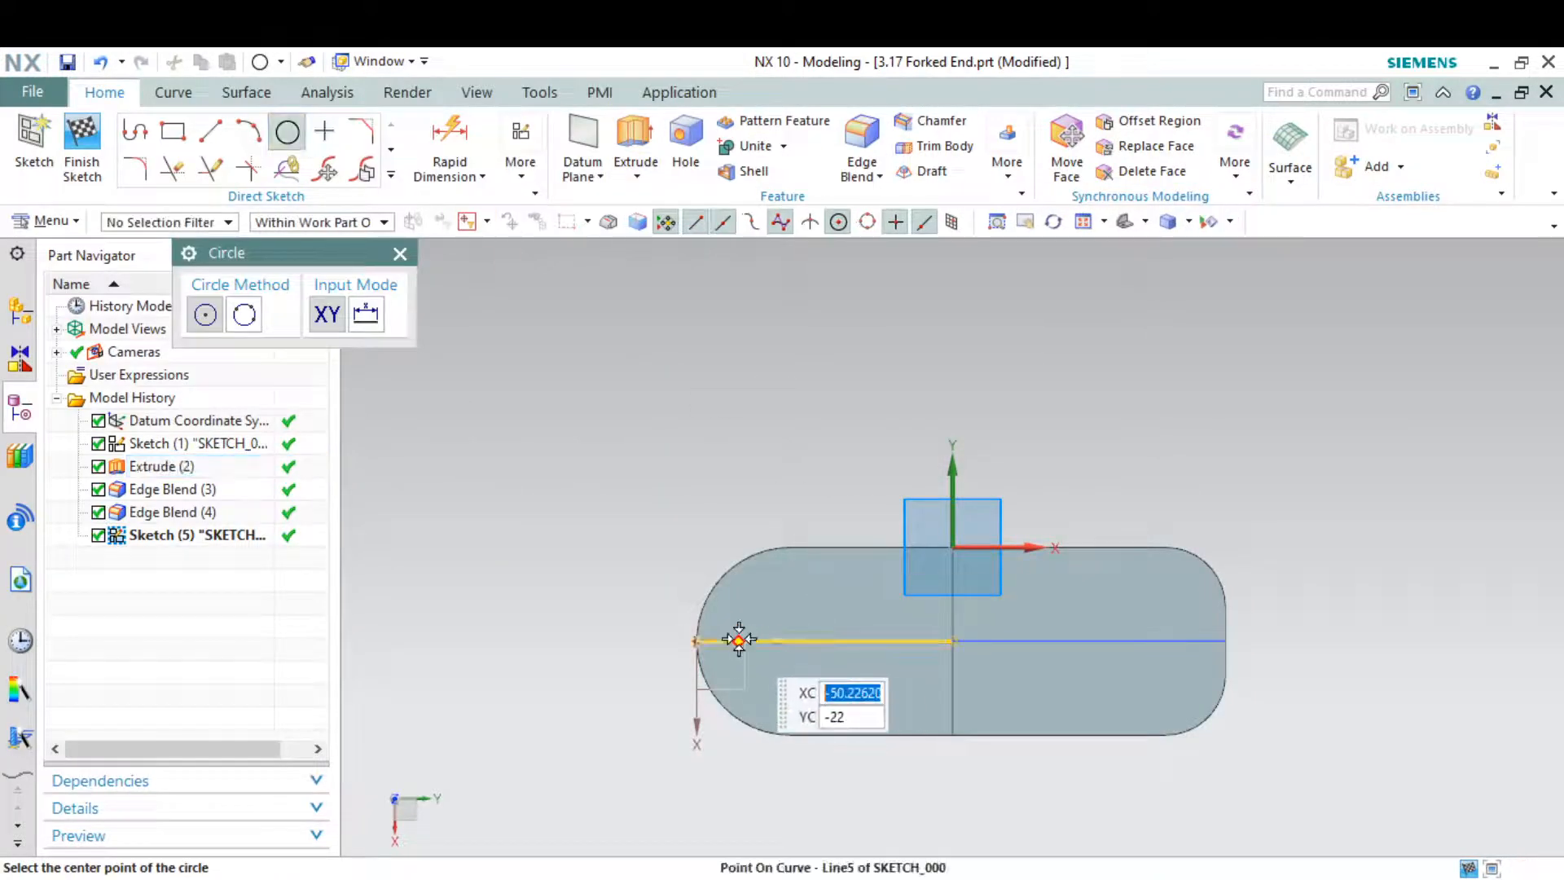
left_click(789, 640)
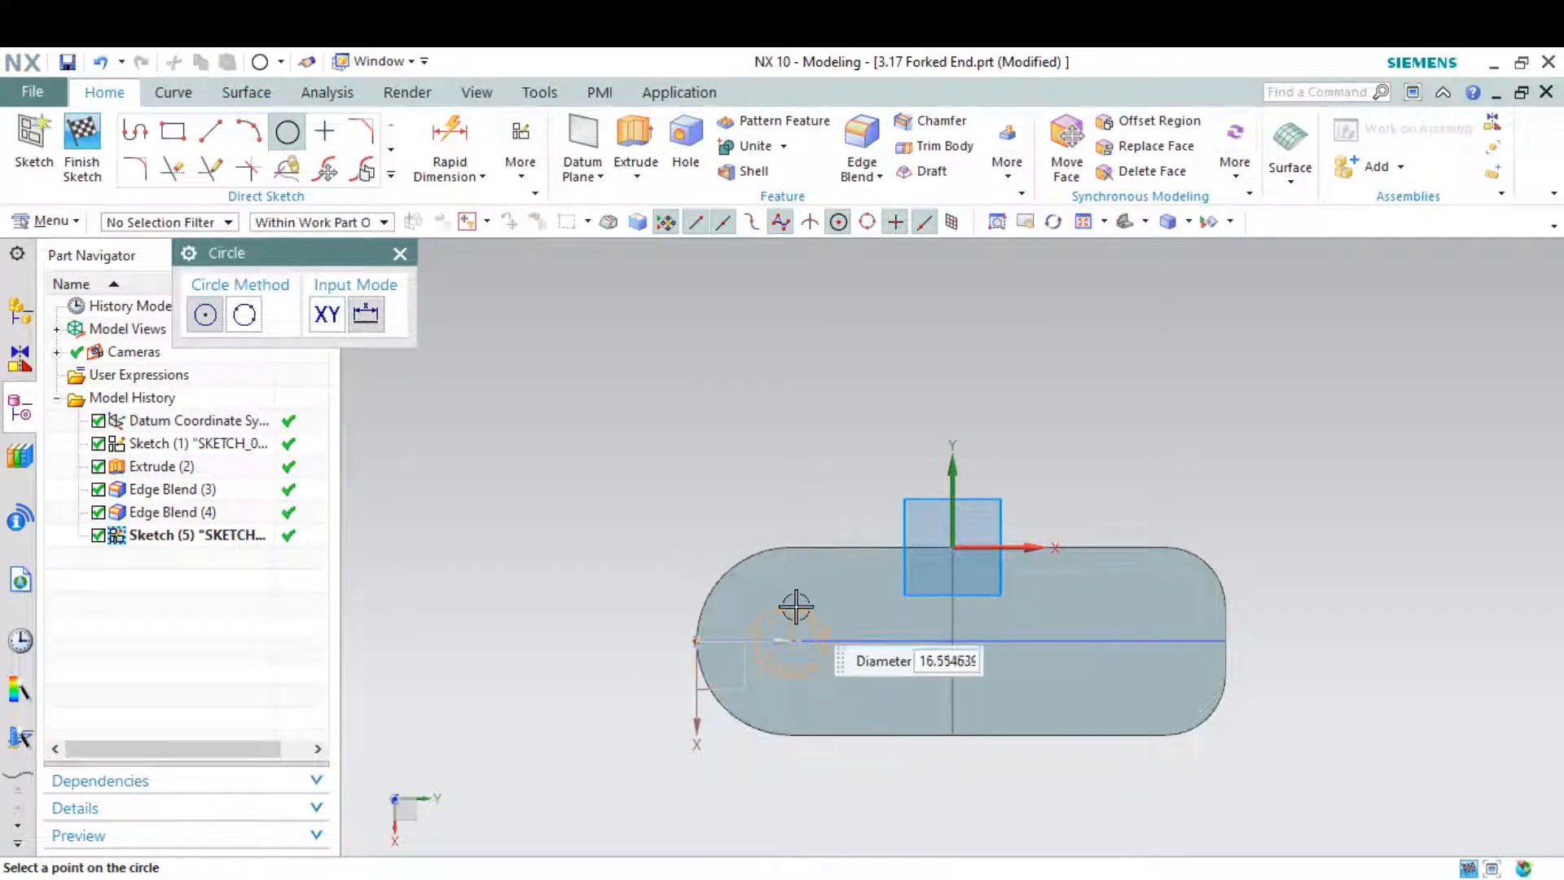
type("22")
key("Return")
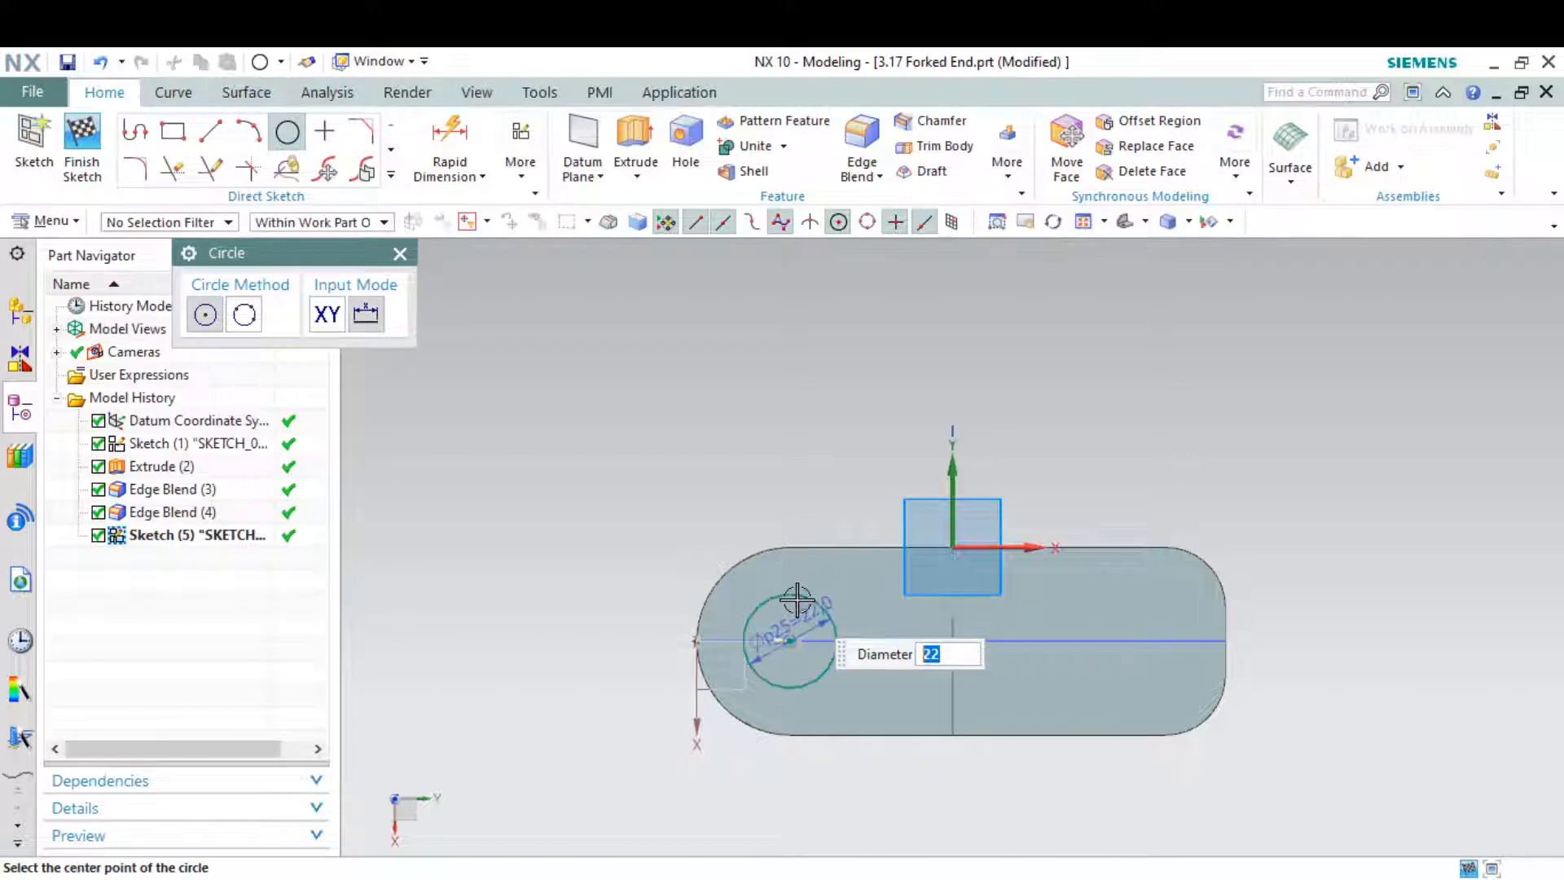
key("alt+Tab")
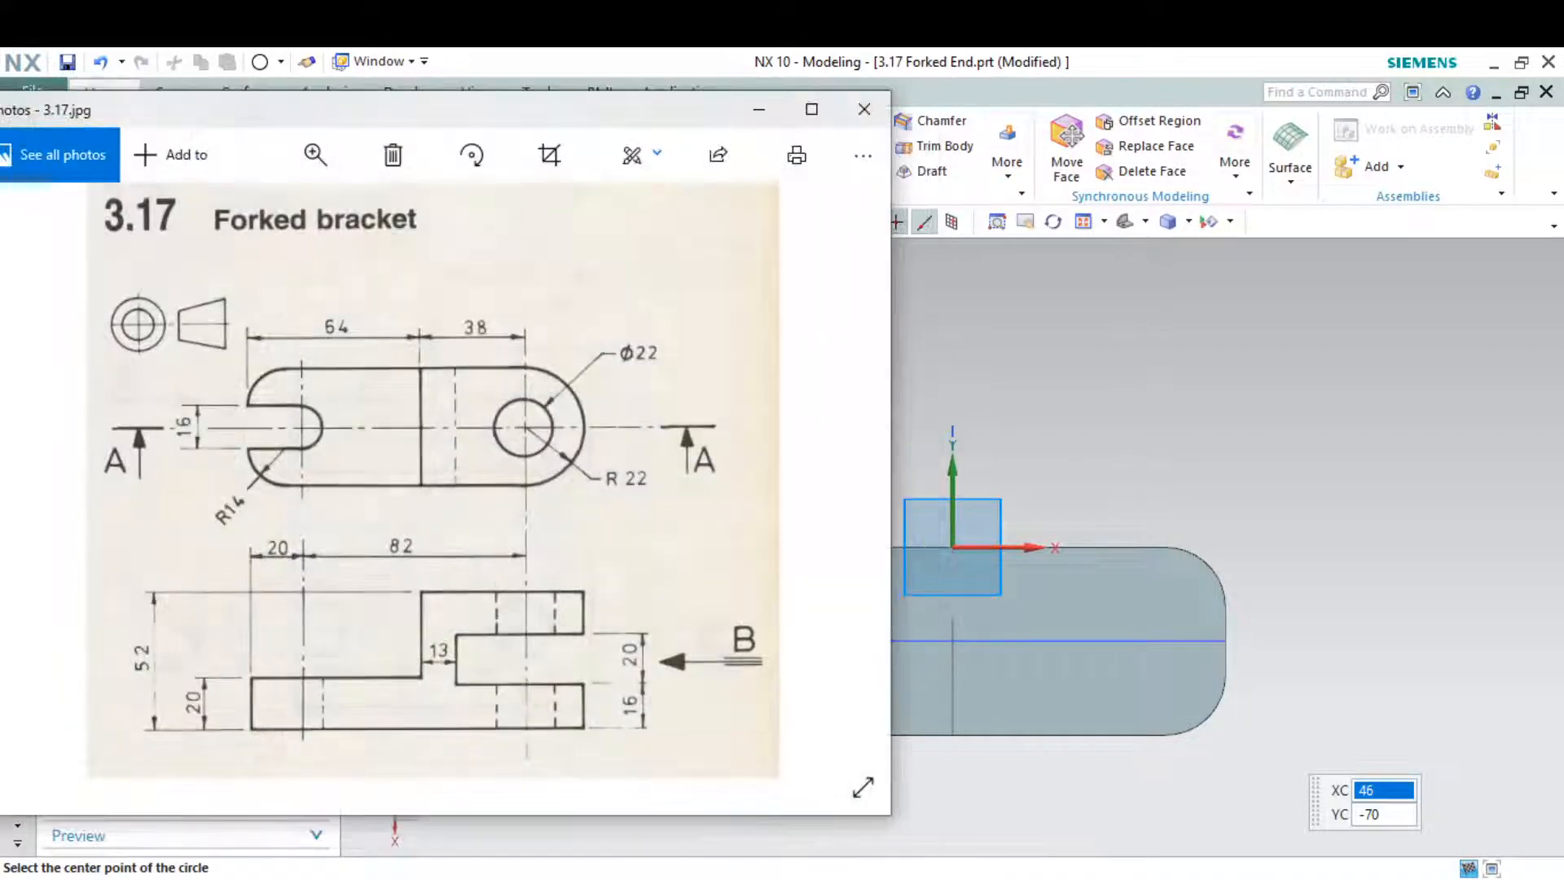
key("alt+Tab")
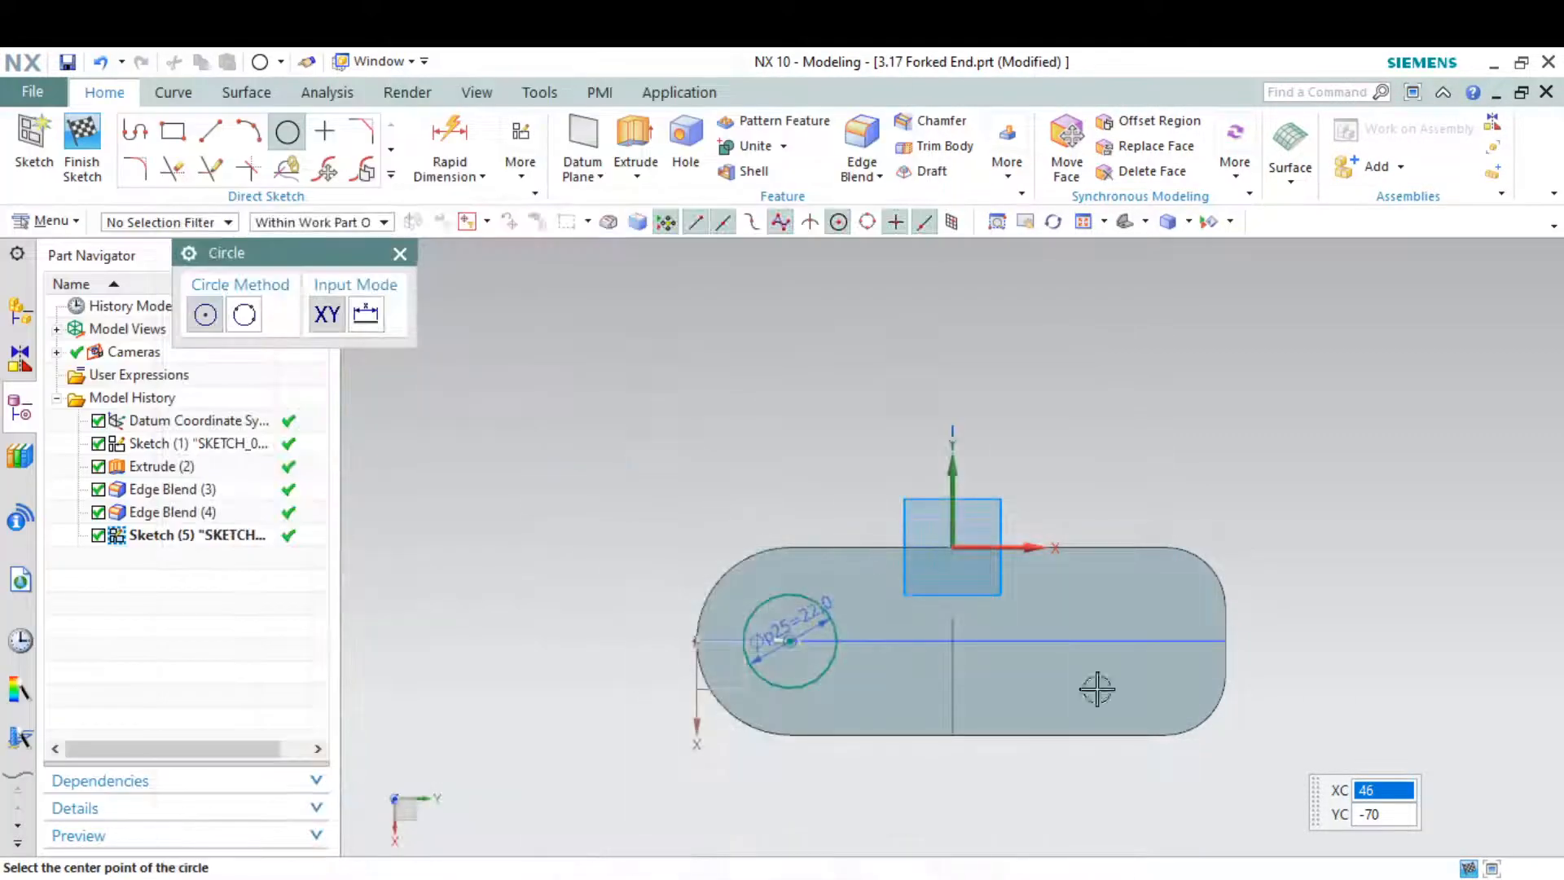
left_click(399, 253)
left_click(85, 134)
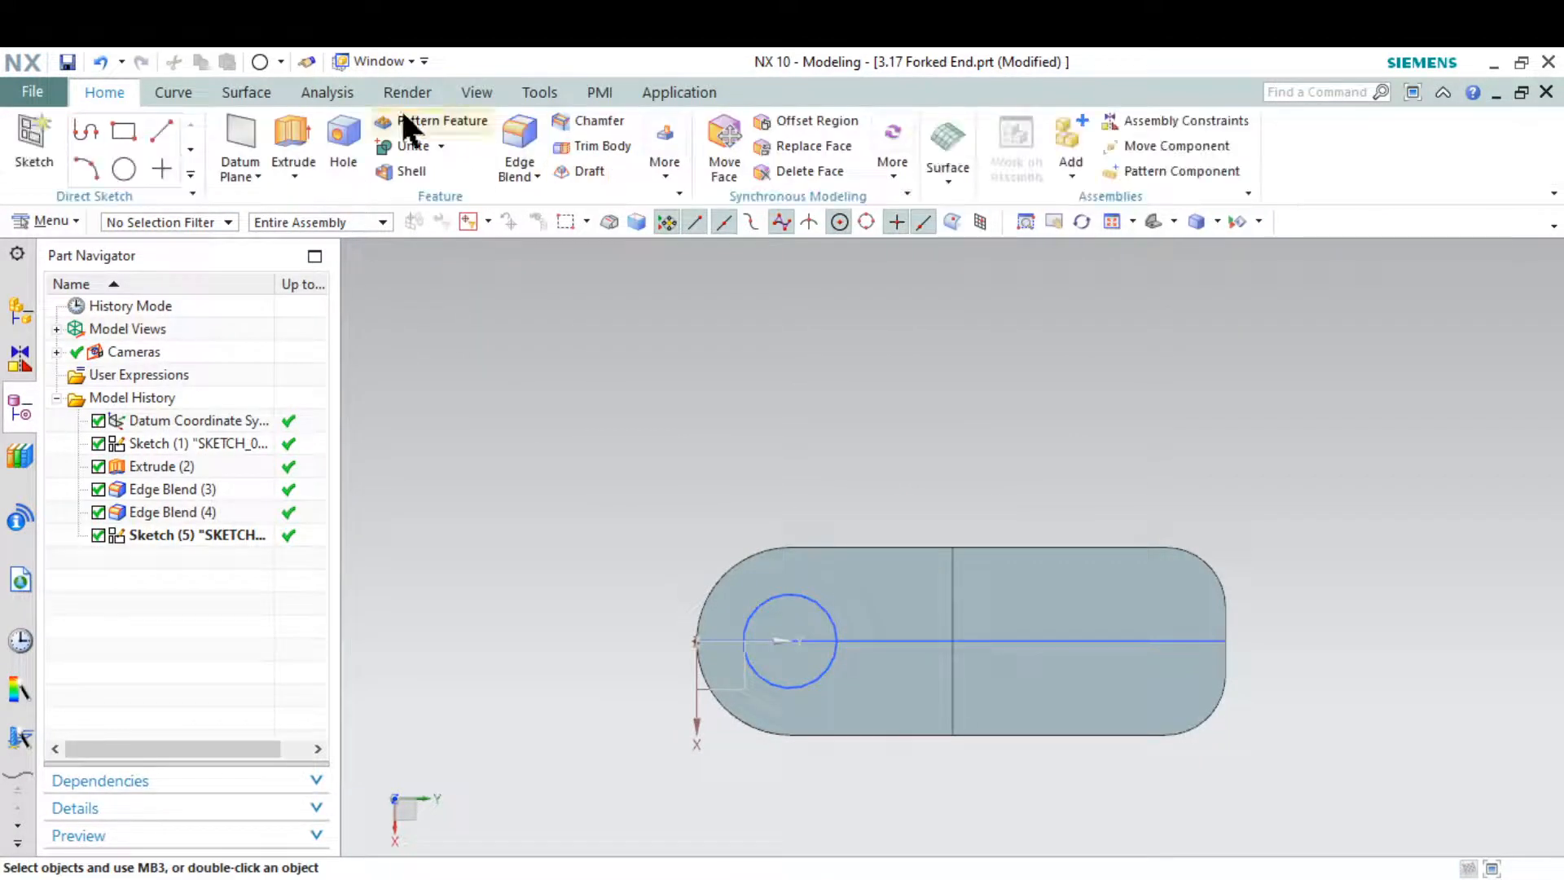
Extrude the circle downward with a Through All end limit, subtracting a hole through both fork arms
key("Home")
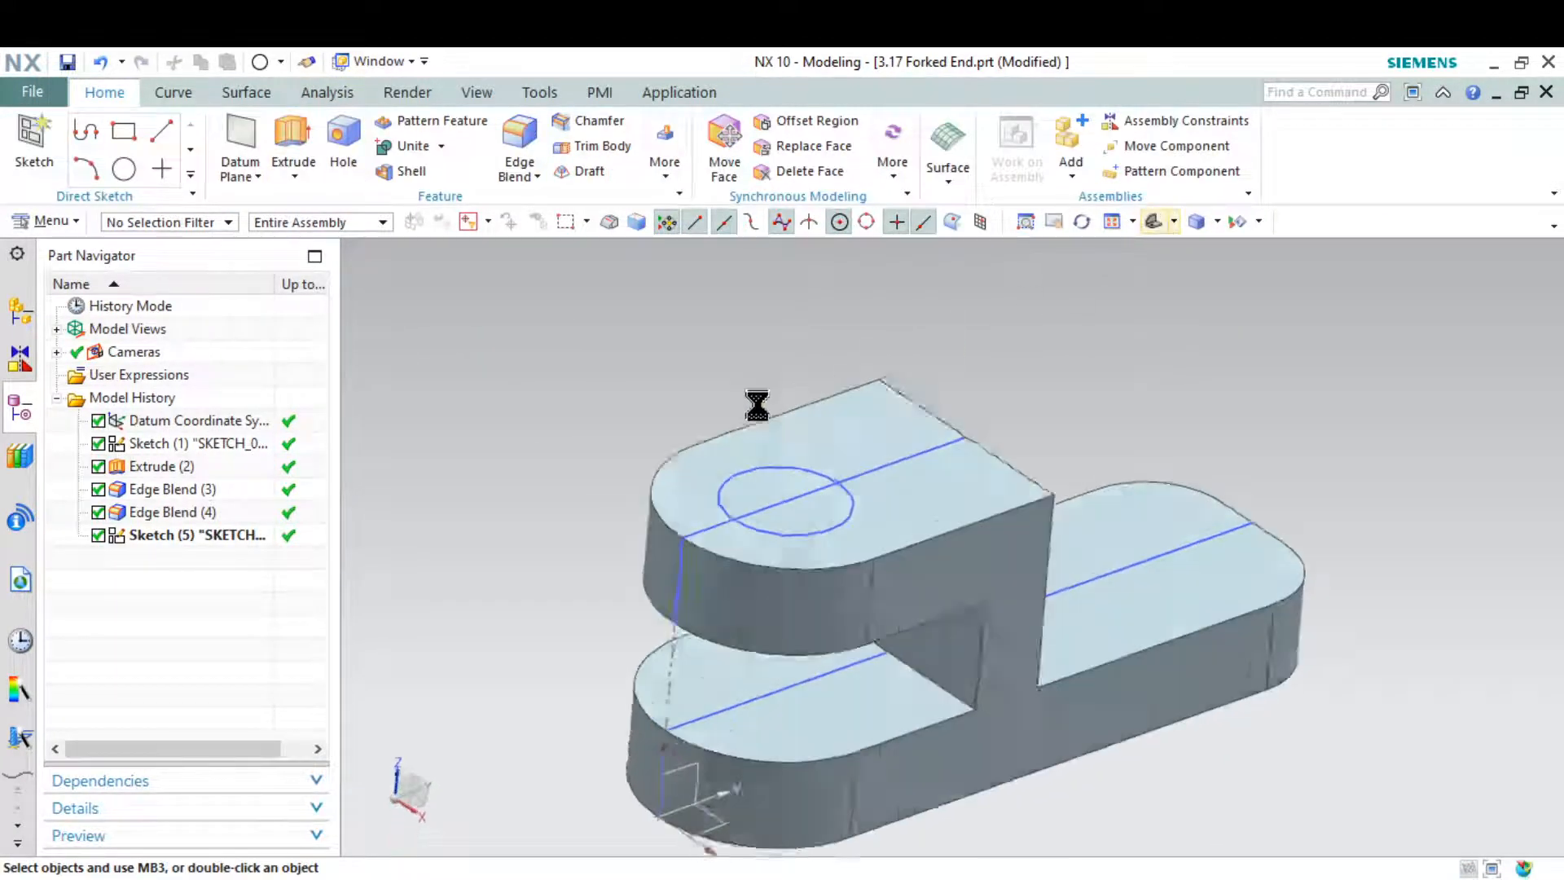
left_click(290, 135)
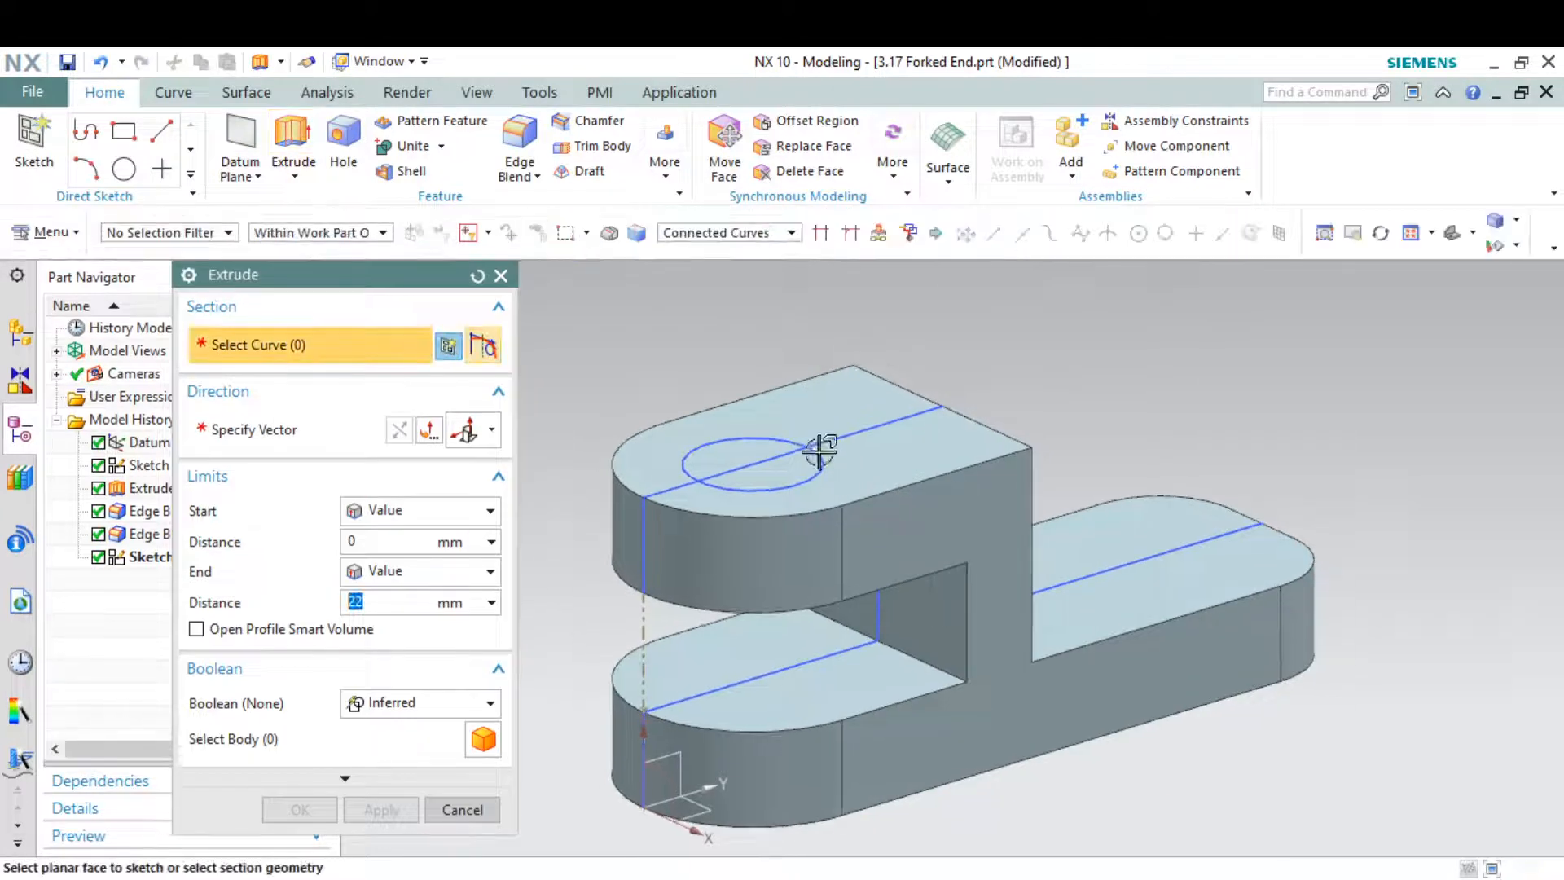
left_click(821, 453)
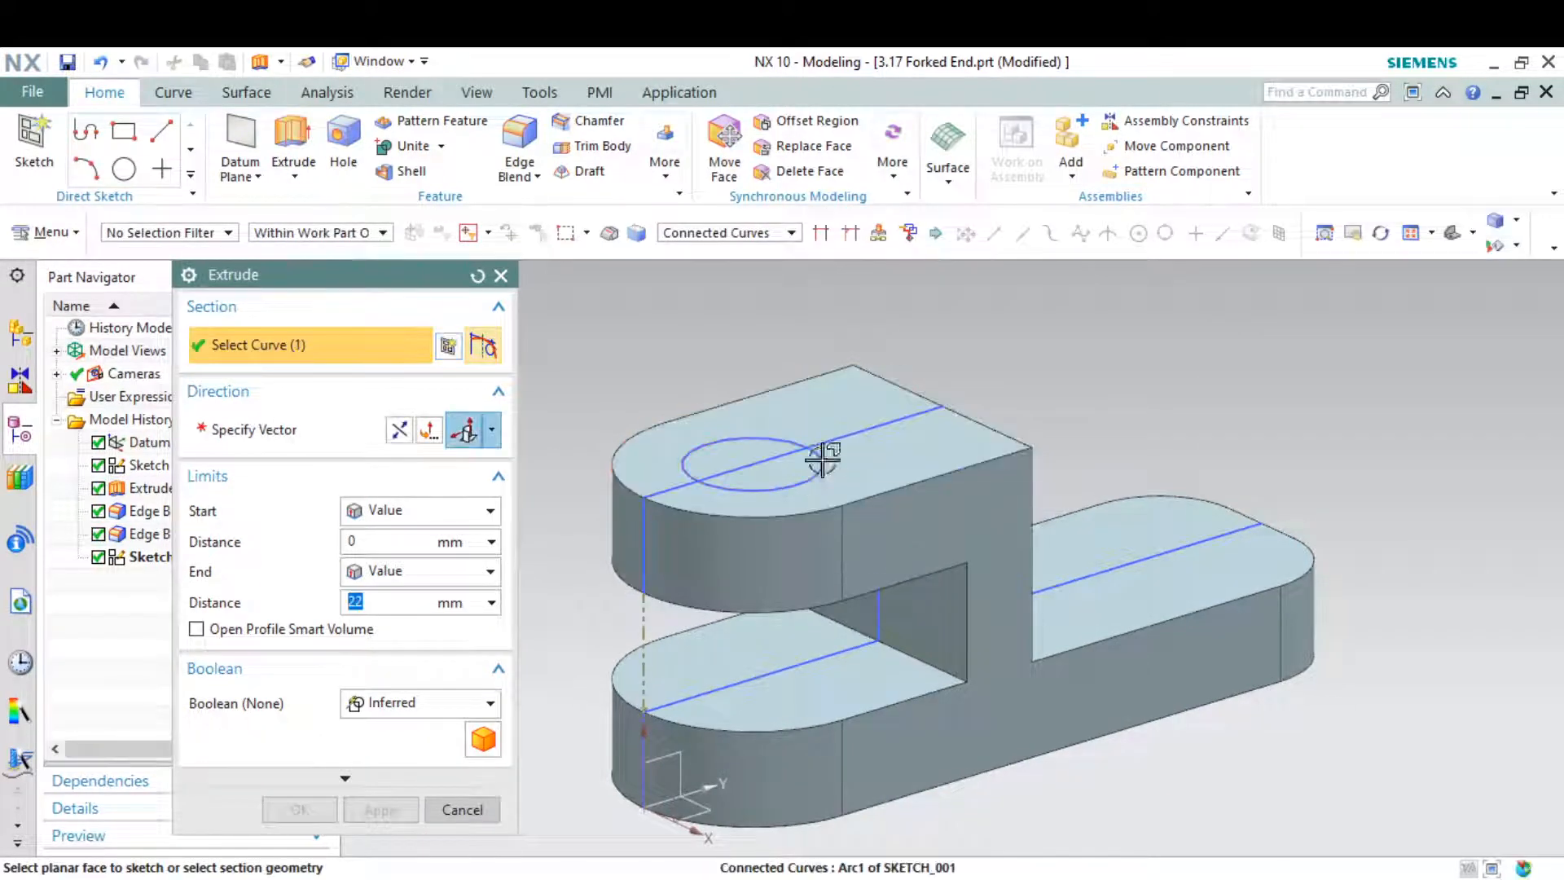
left_click(399, 429)
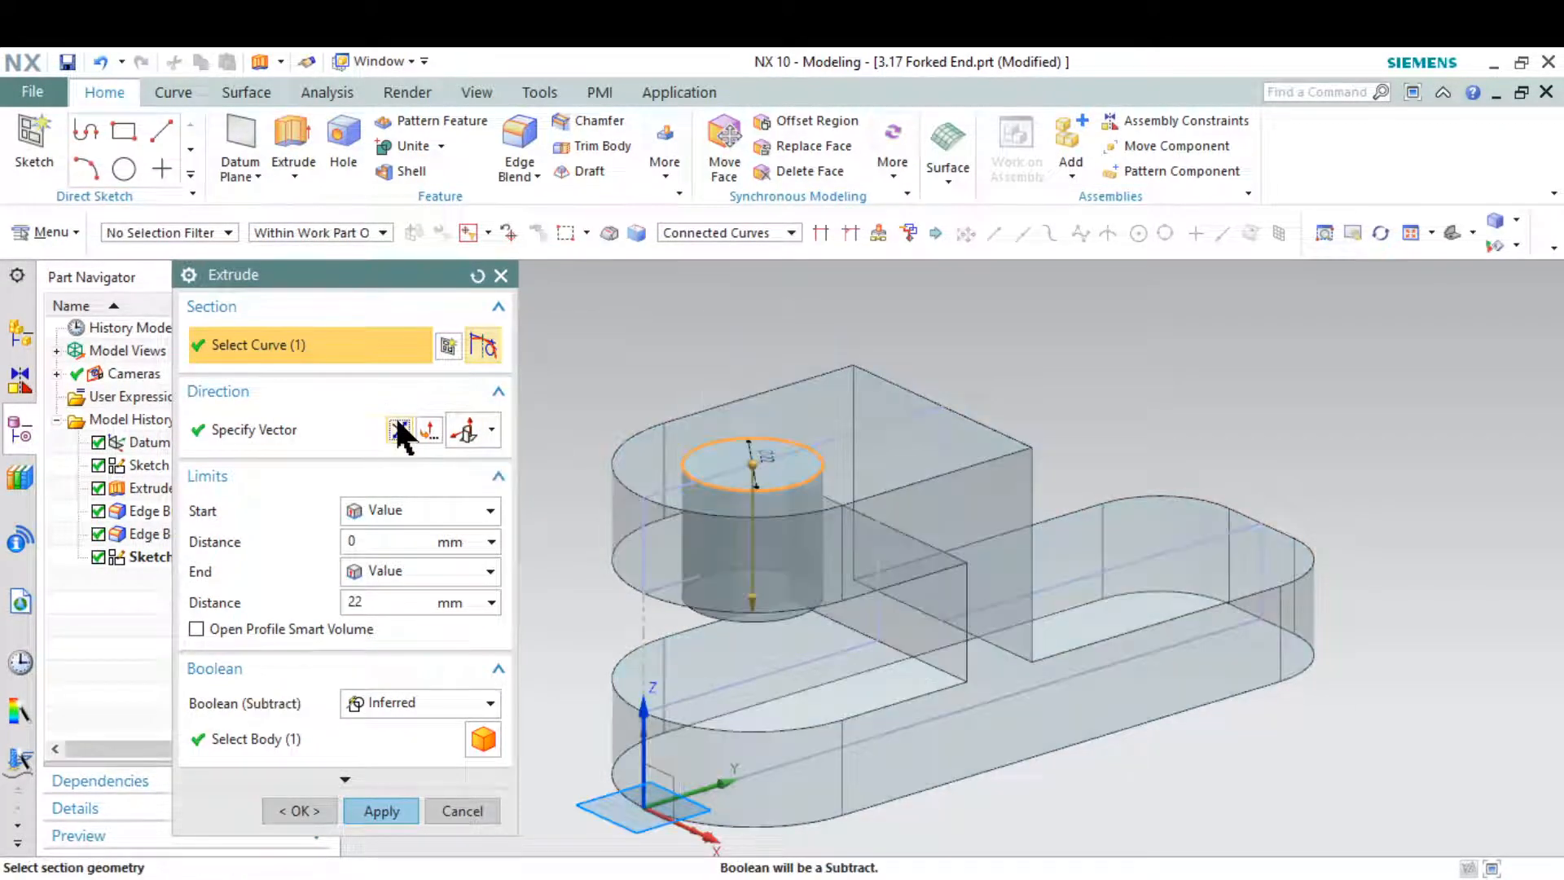
left_click(459, 570)
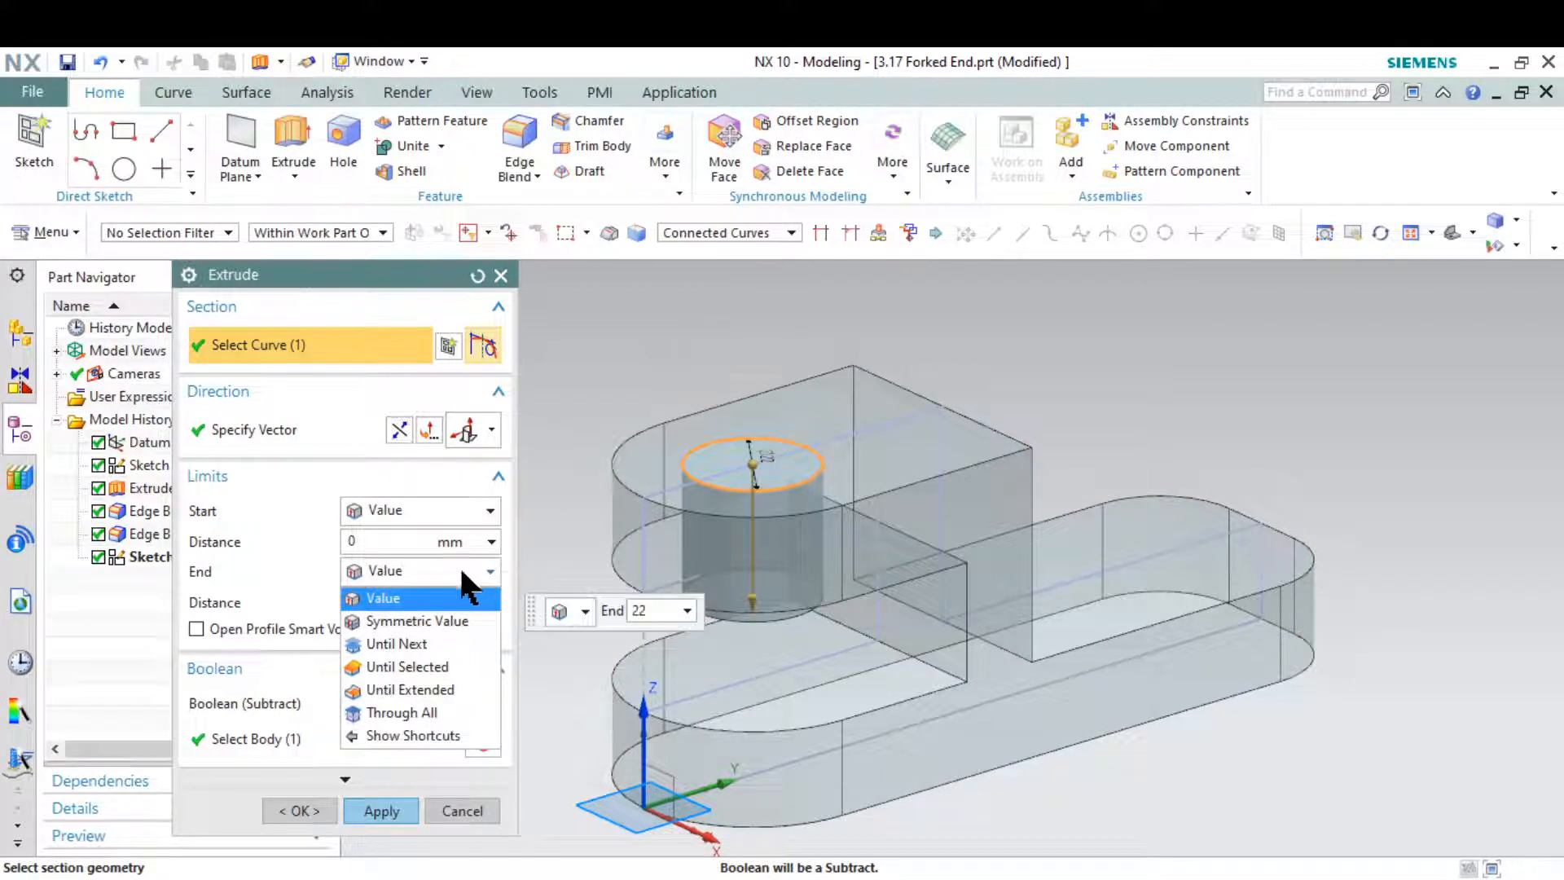
left_click(463, 712)
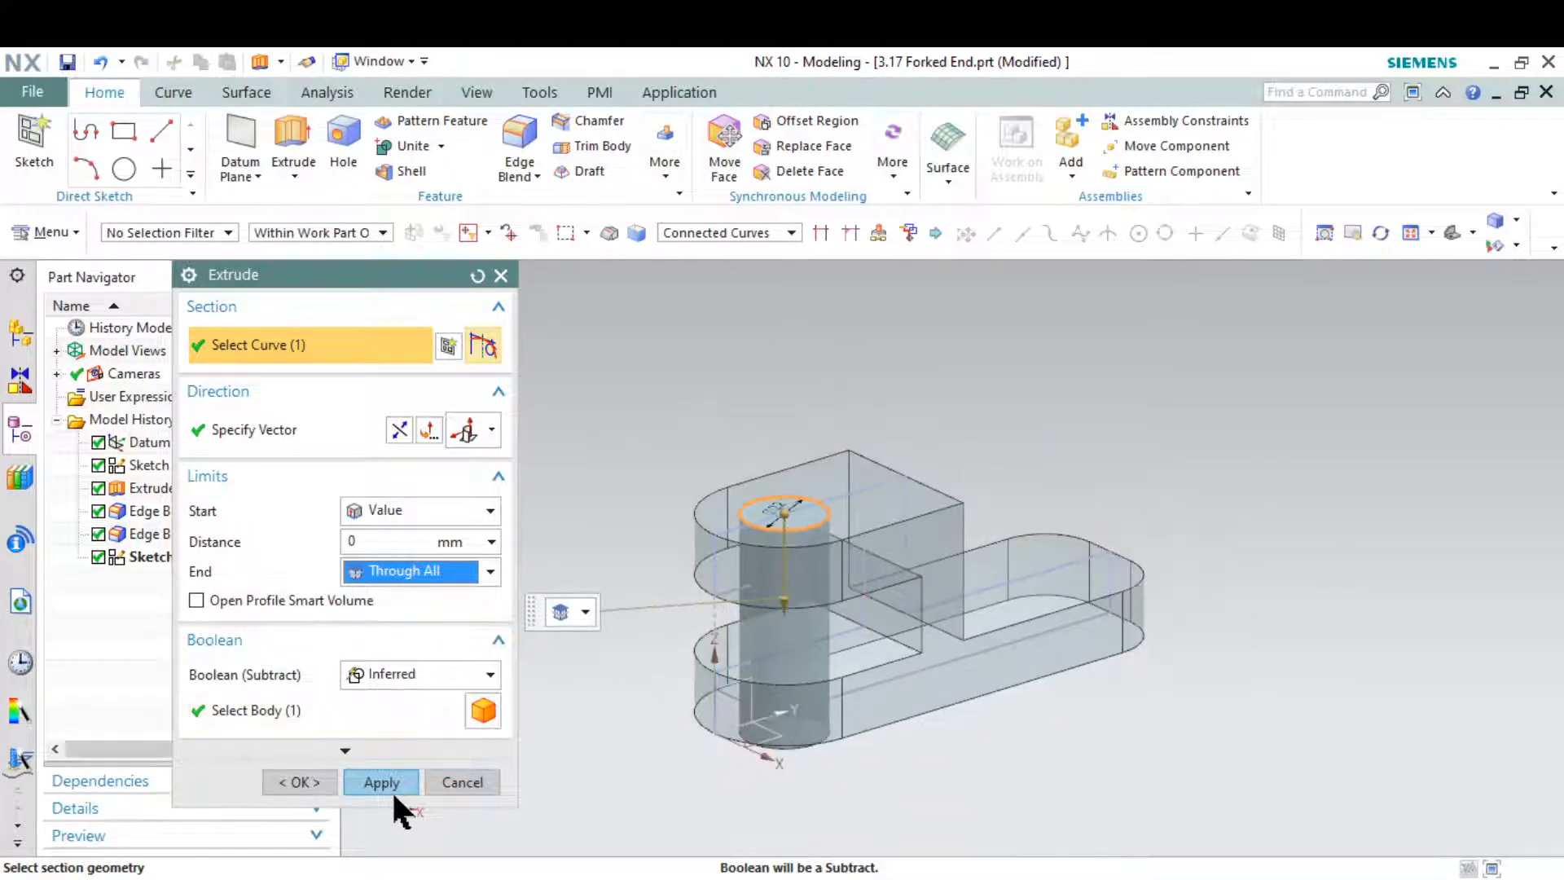
left_click(382, 781)
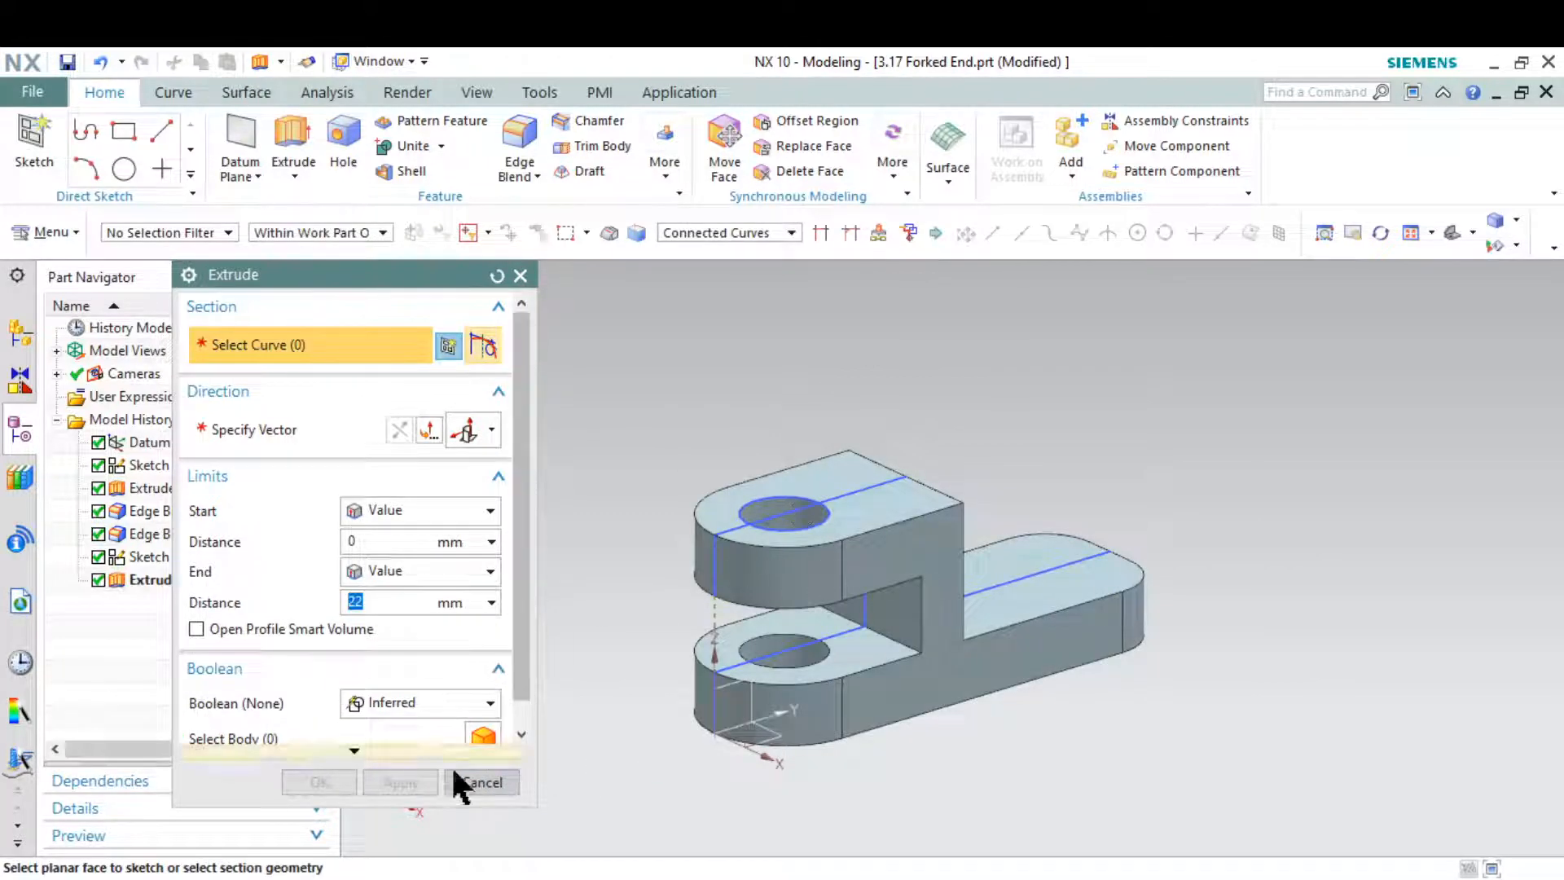
Consult the reference drawing for the remaining slot and start a sketch on the top face of the low base section
left_click(489, 784)
key("alt+Tab")
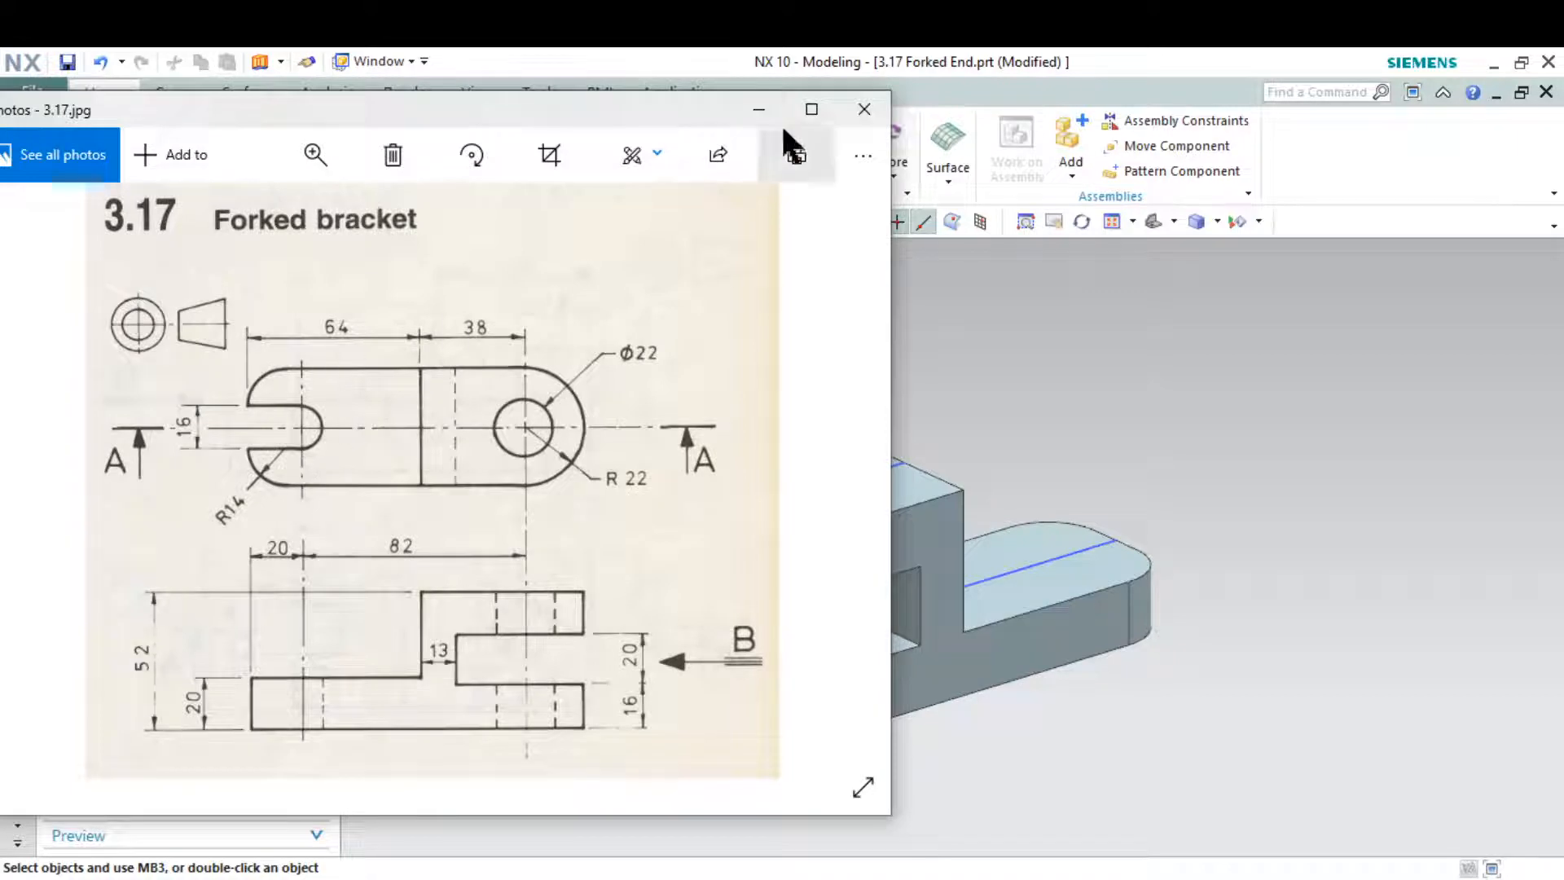
left_click(759, 110)
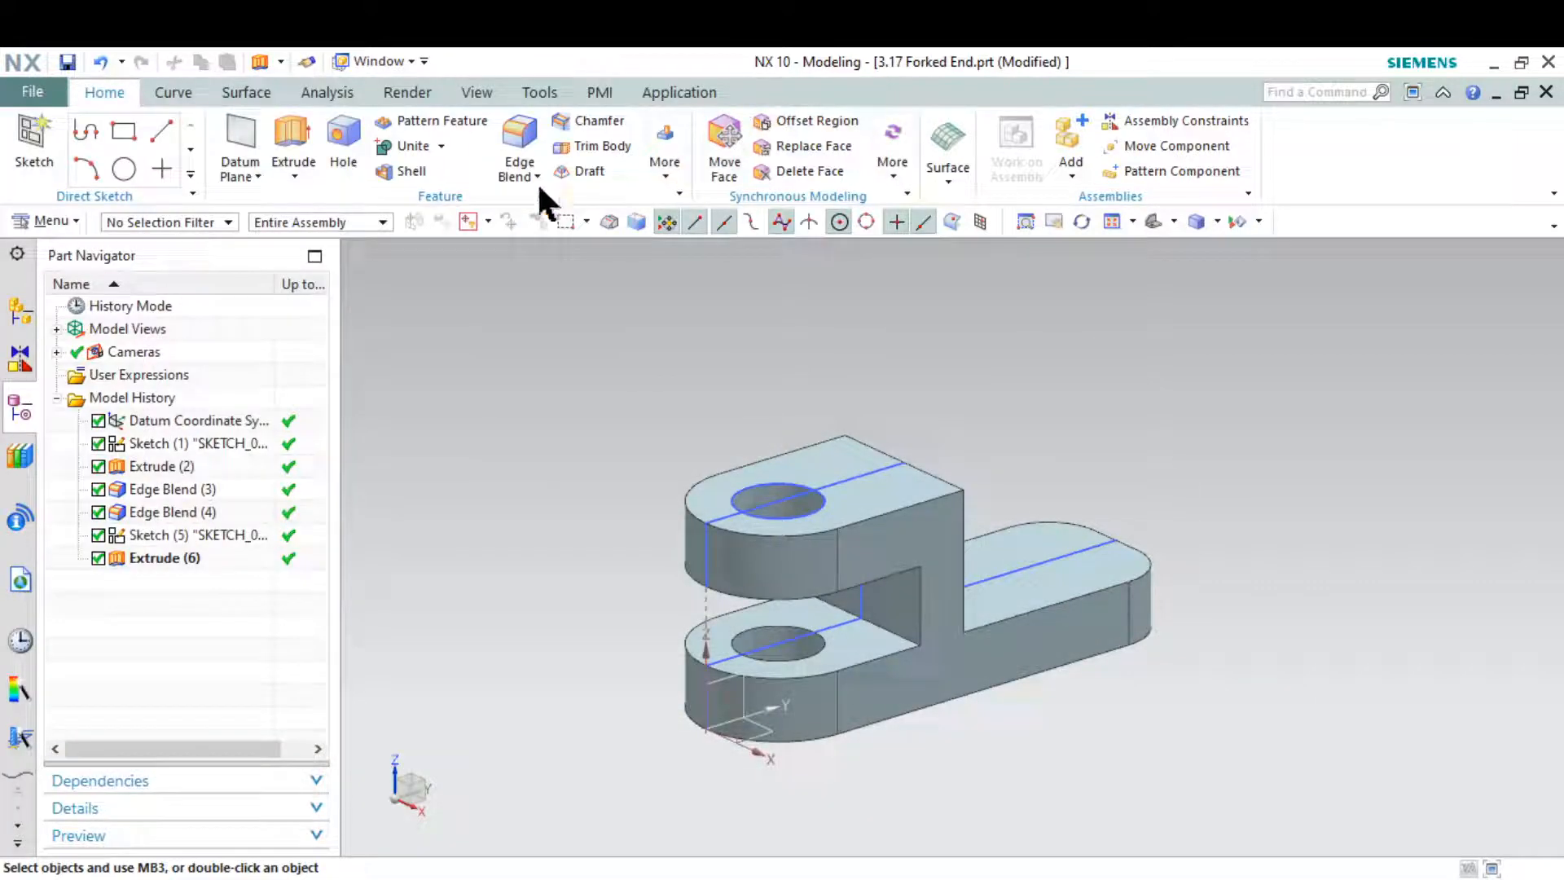
left_click(26, 133)
left_click(1088, 580)
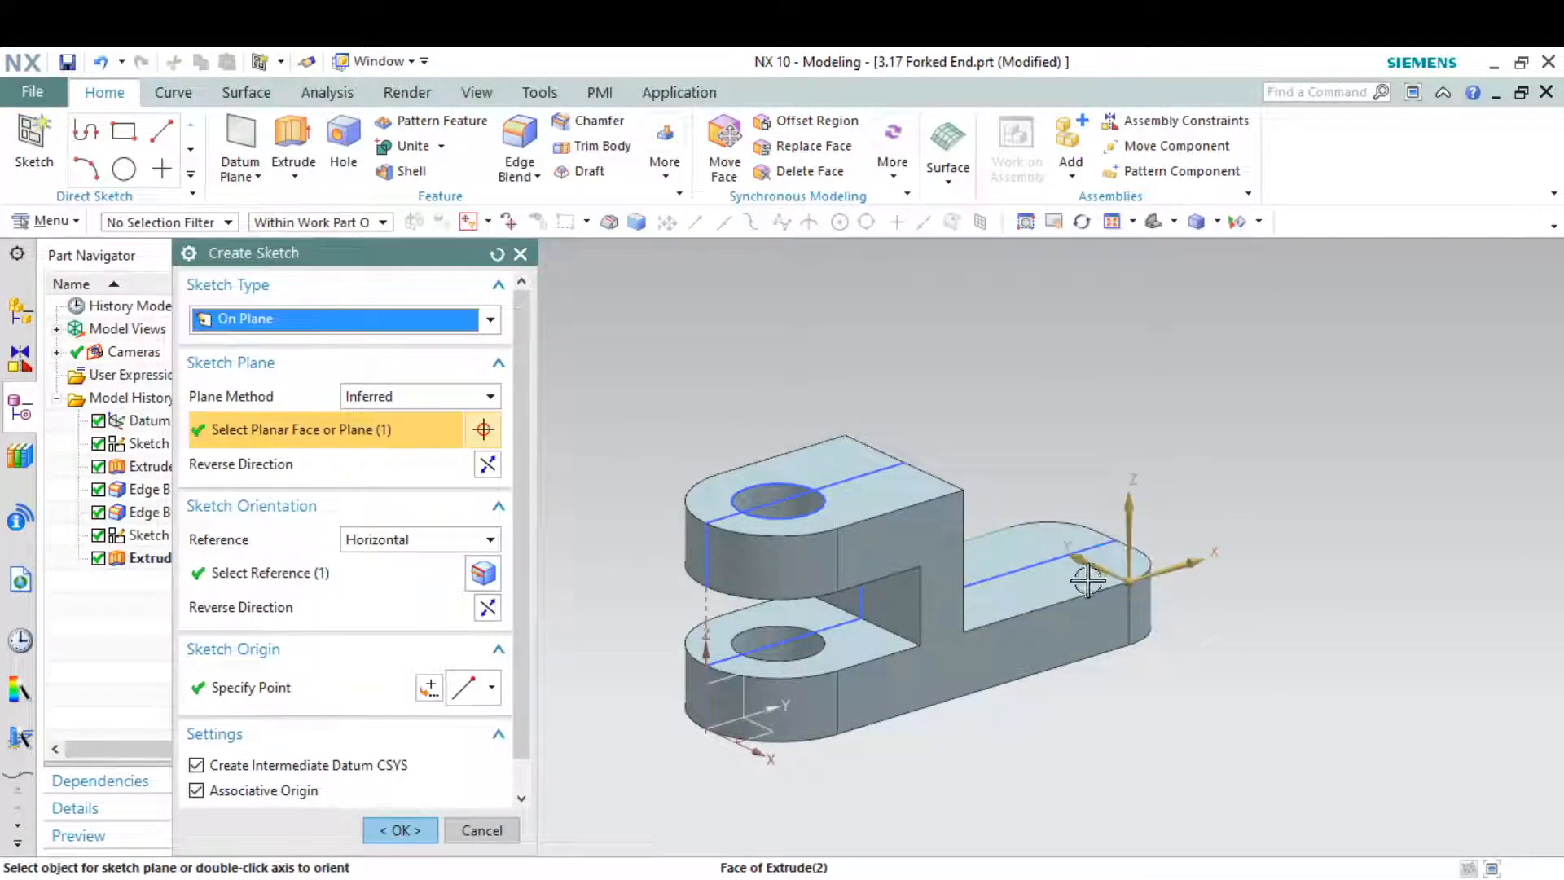
left_click(400, 830)
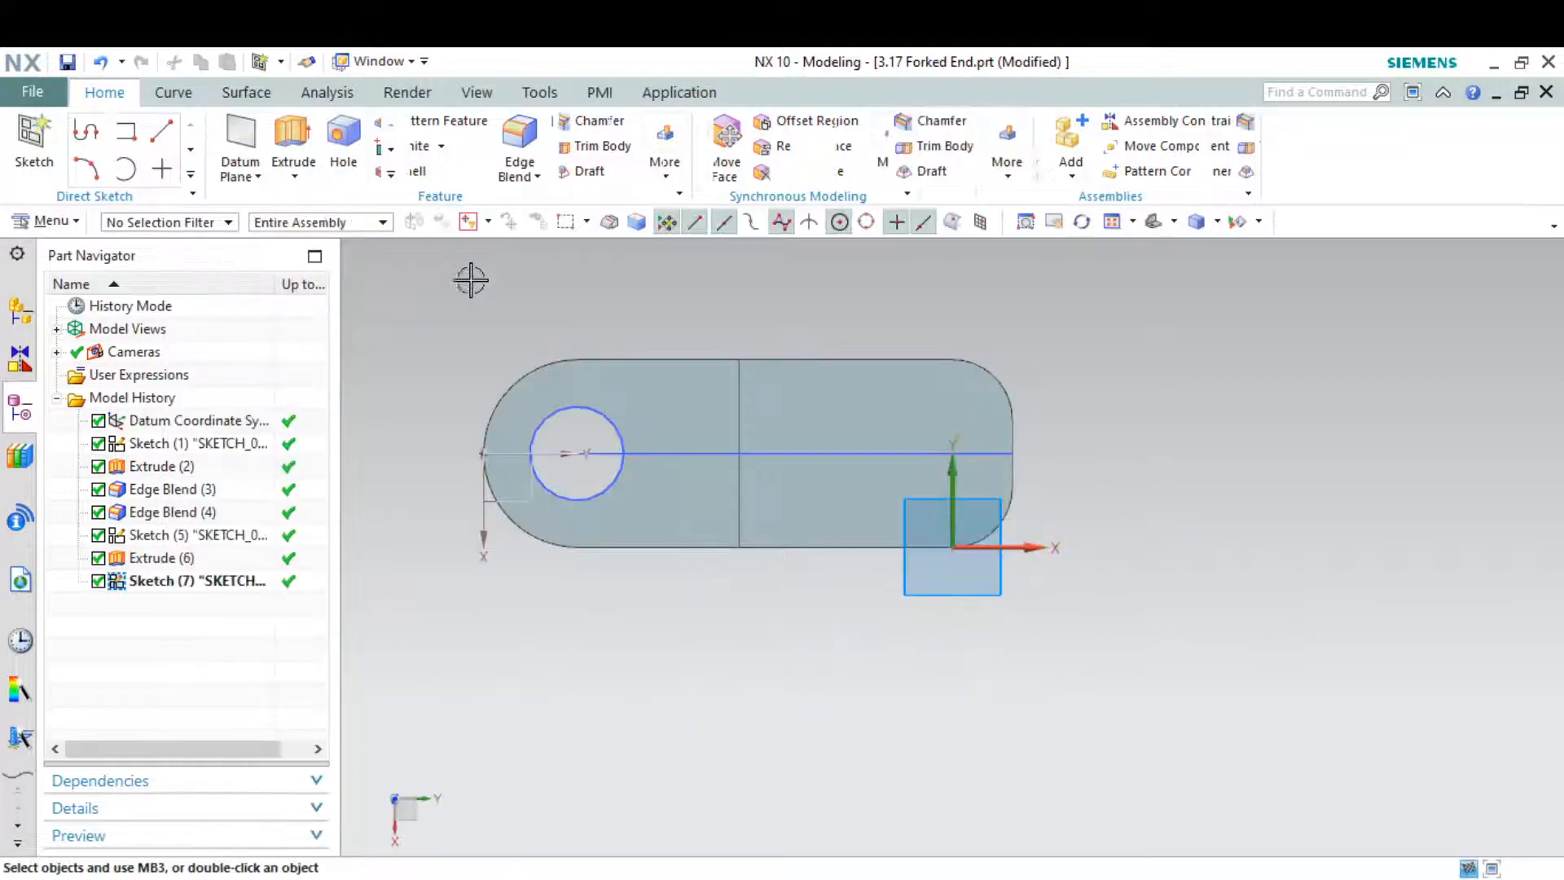
Sketch a circle about 19 mm in diameter on the centreline near the base section's end and check the slot in the reference drawing
left_click(287, 131)
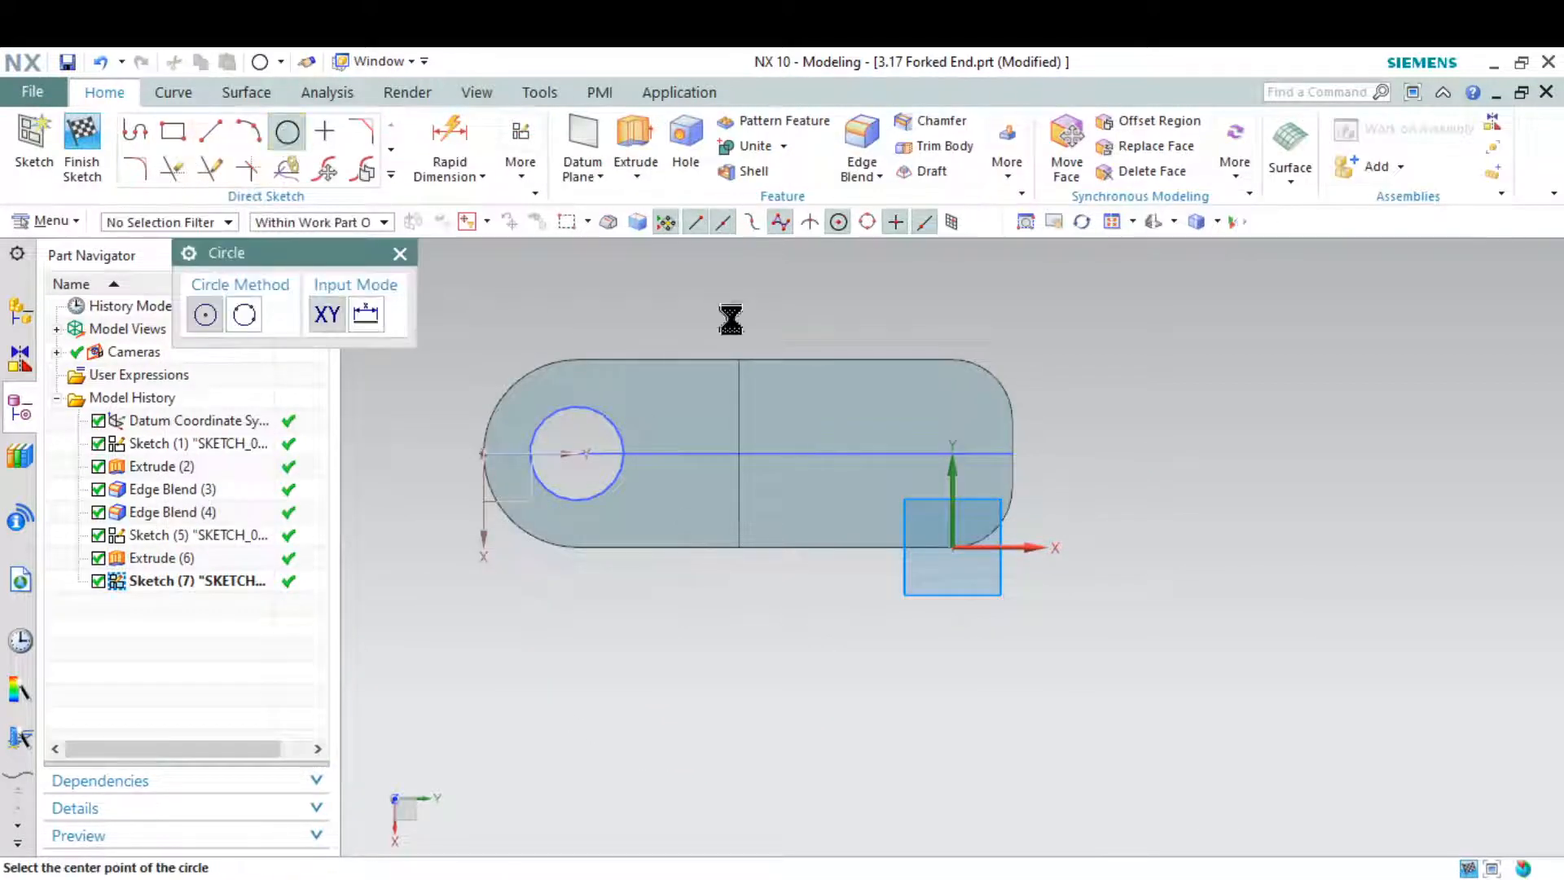
left_click(888, 454)
left_click(891, 413)
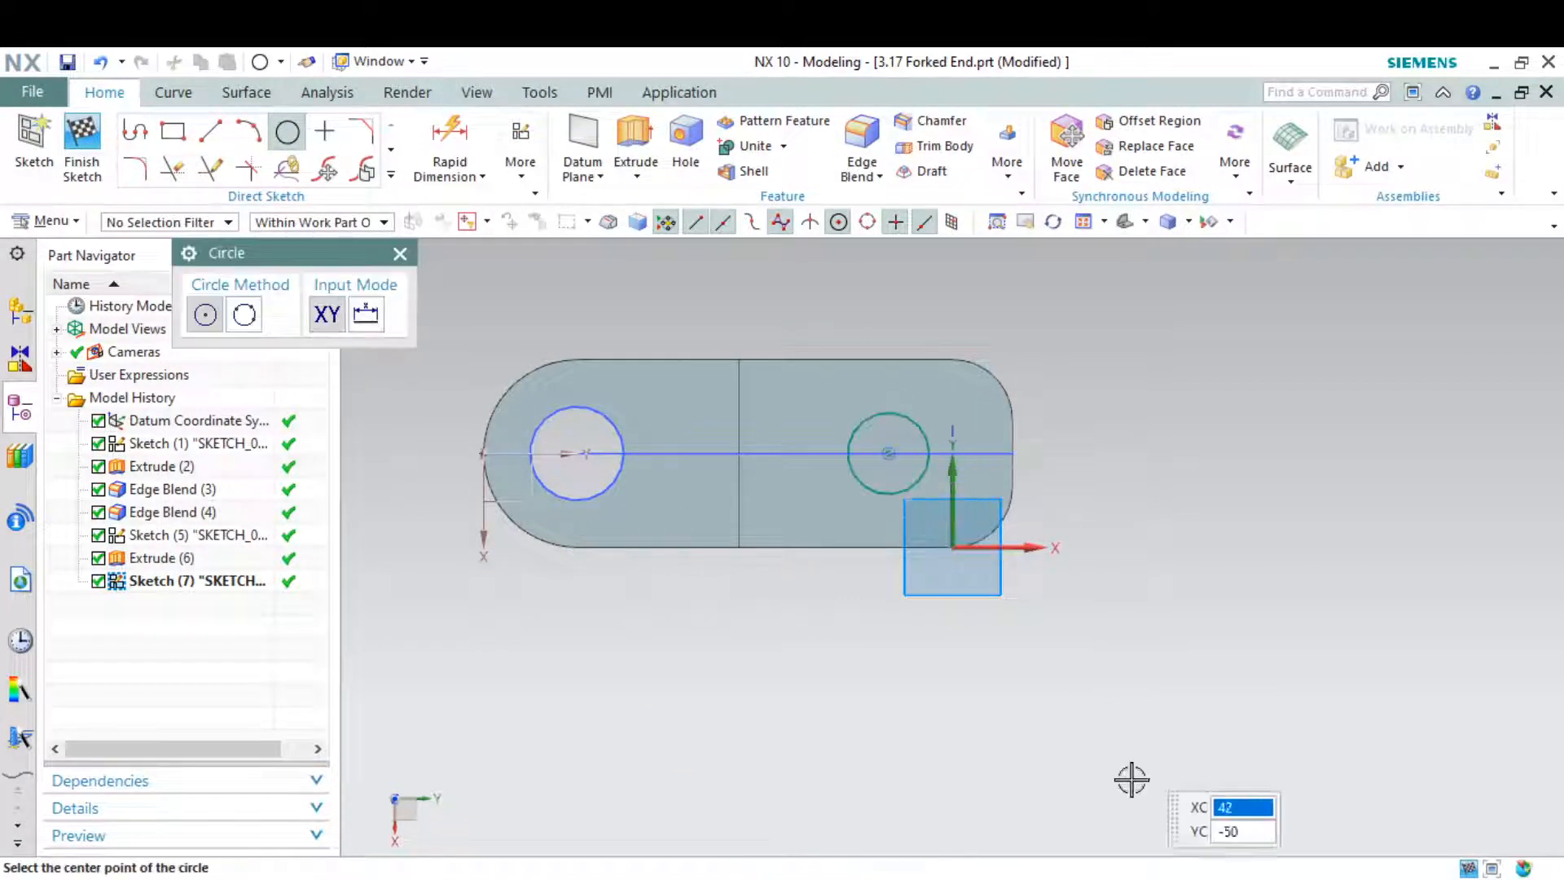
key("alt+Tab")
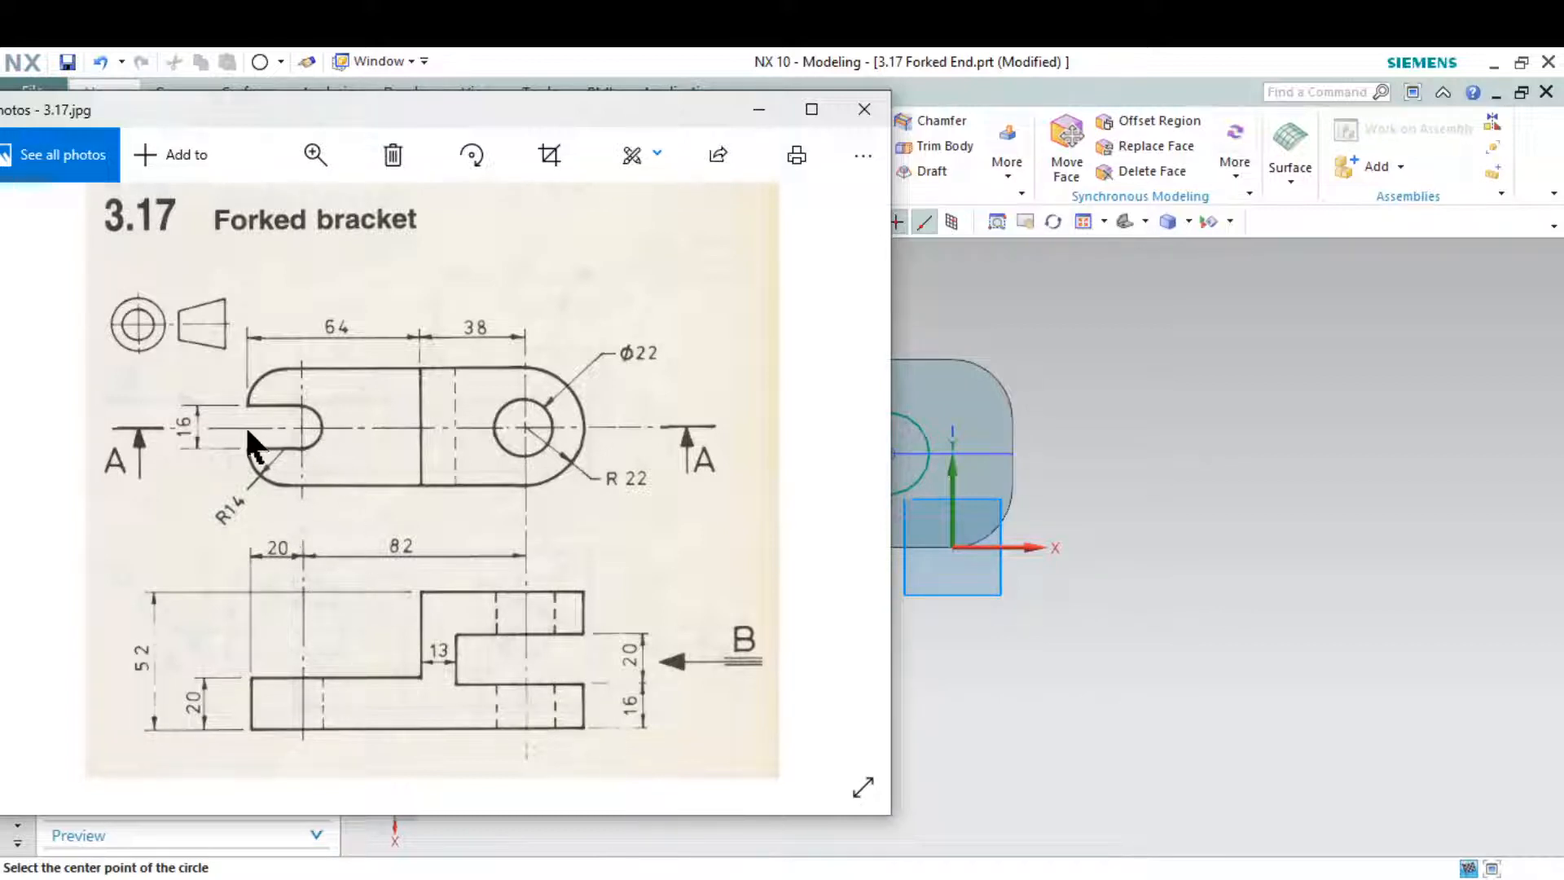
left_click(760, 106)
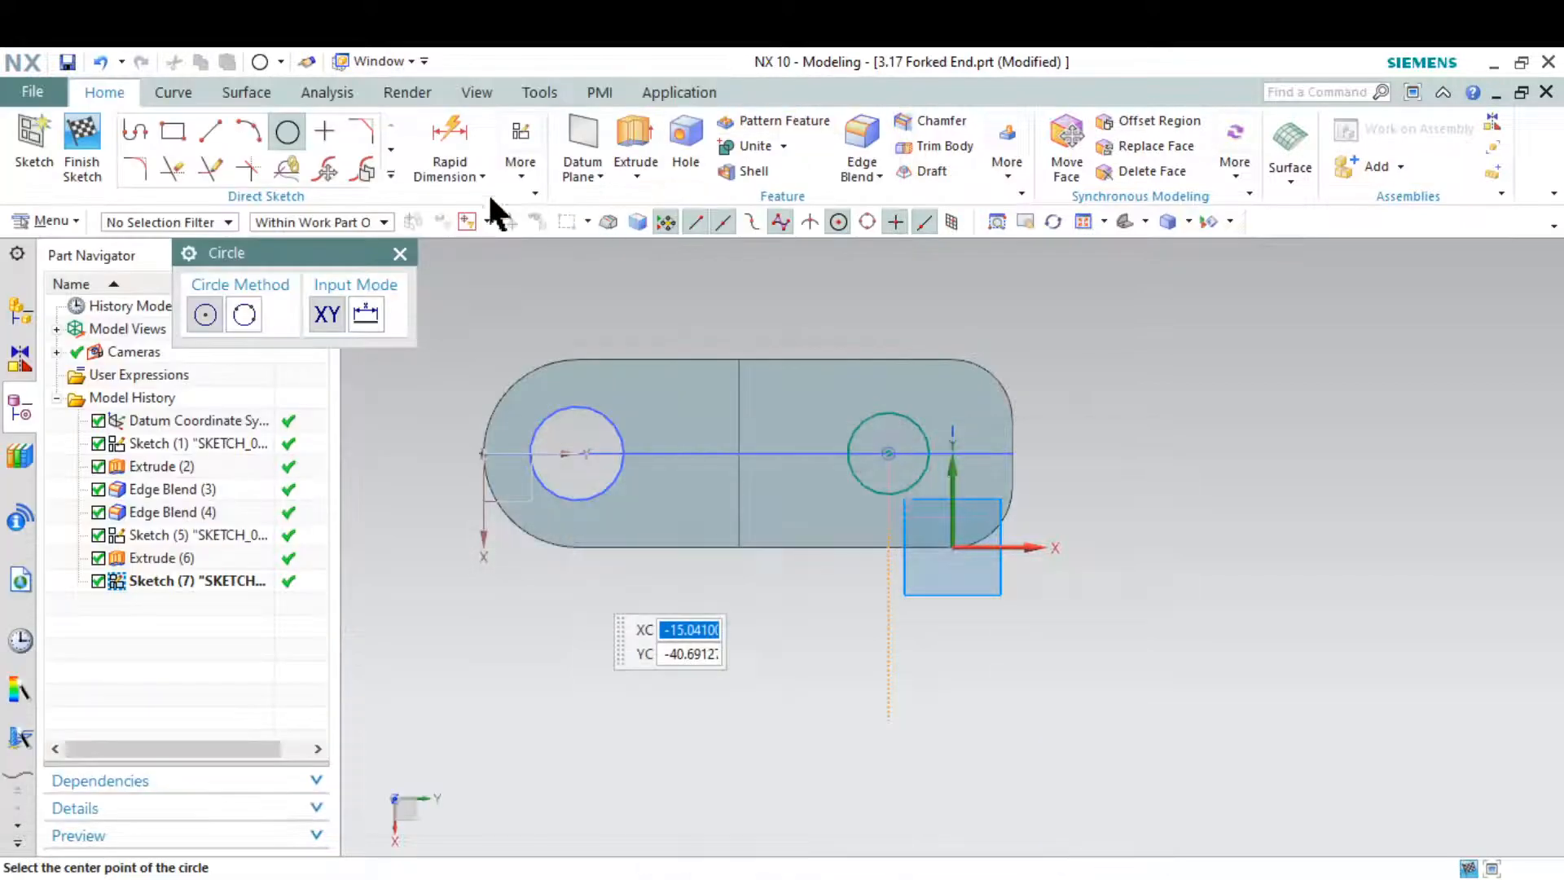
Dimension the circle's centre 20 mm from the straight end edge of the base section
left_click(446, 138)
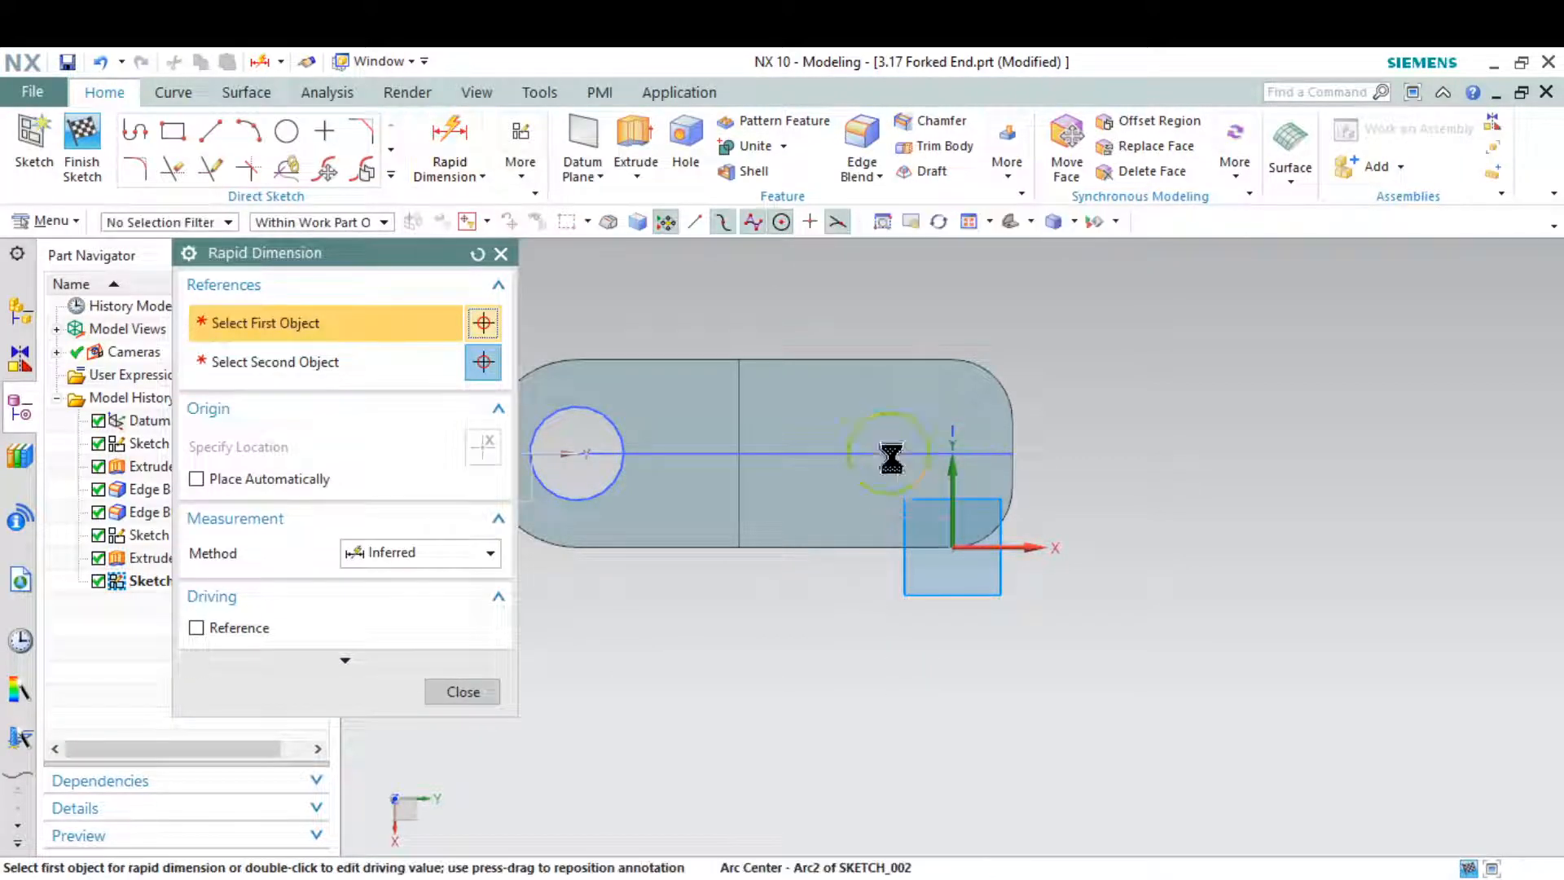
left_click(891, 455)
left_click(1014, 454)
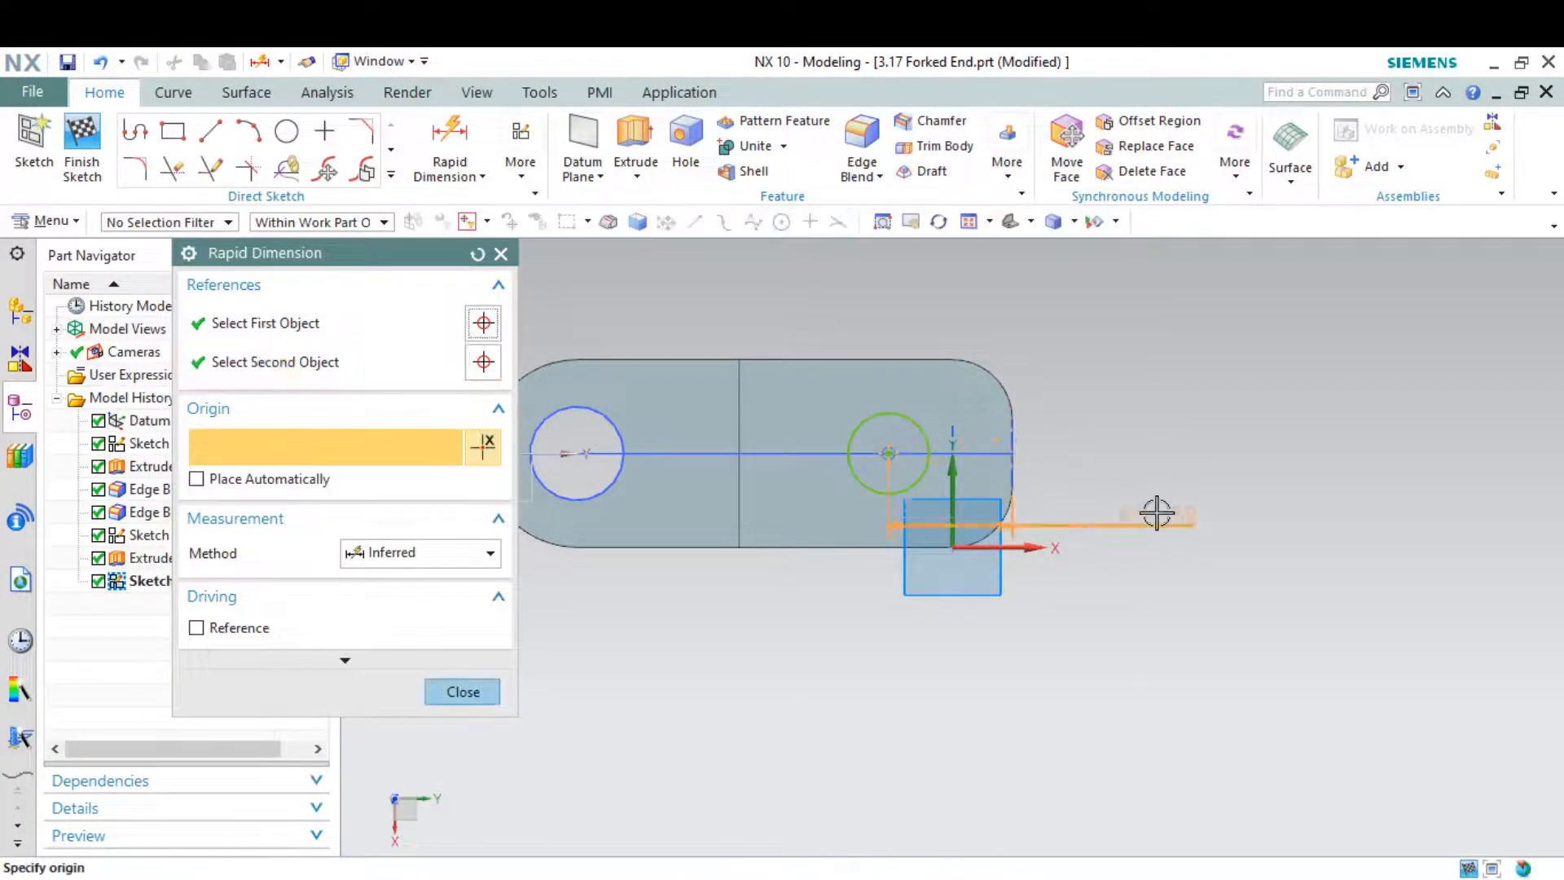
left_click(1157, 513)
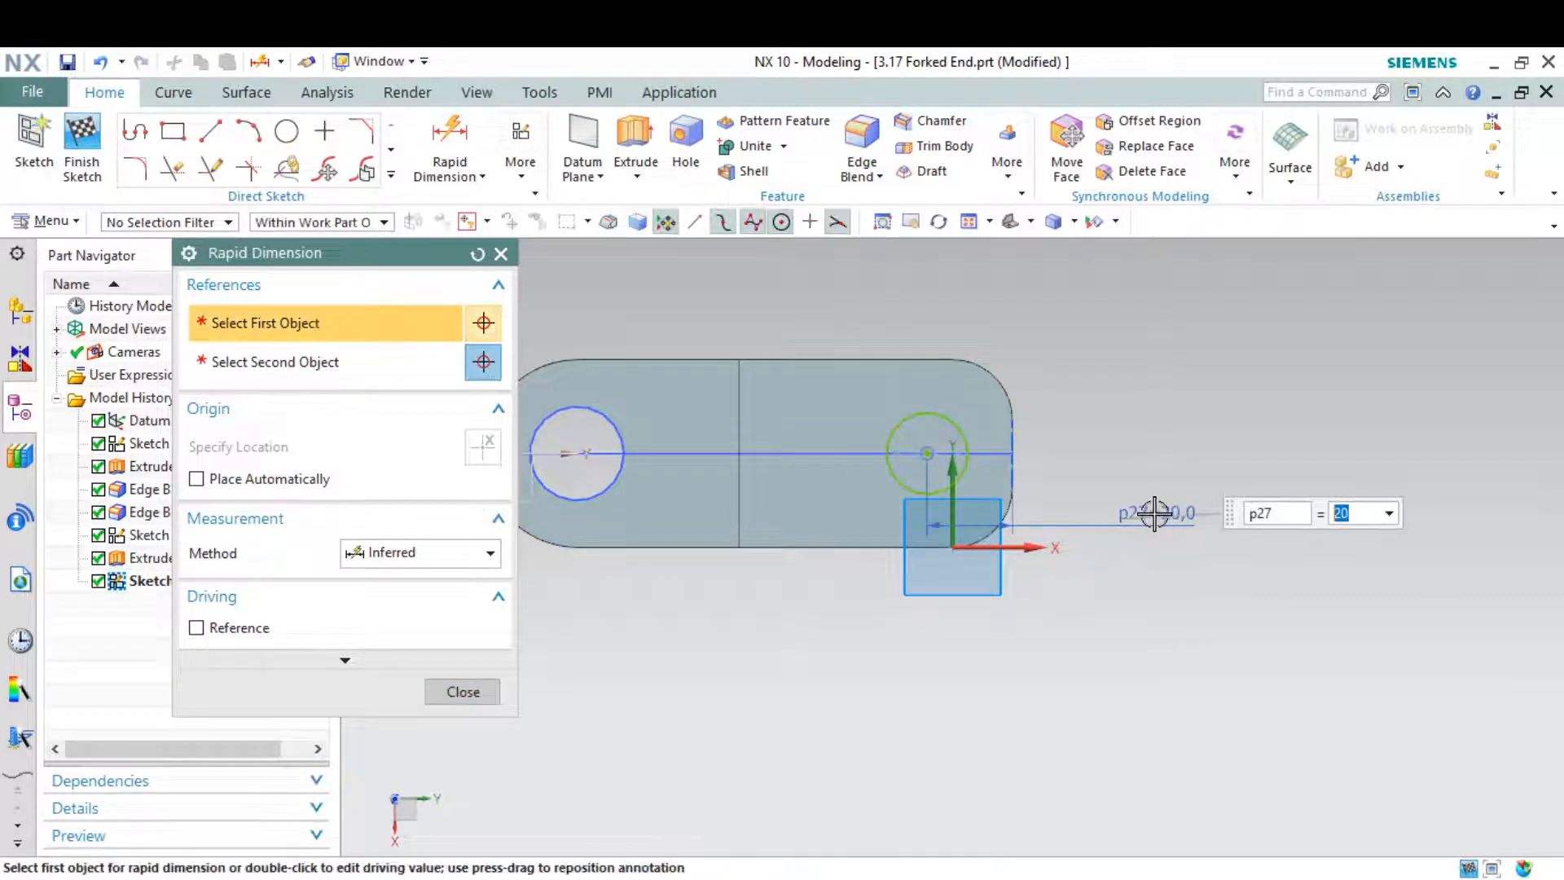
middle_click(1155, 513)
Recheck the slot width in the reference drawing and set the circle's diameter to 16 mm
scroll(973, 435, "up", 5)
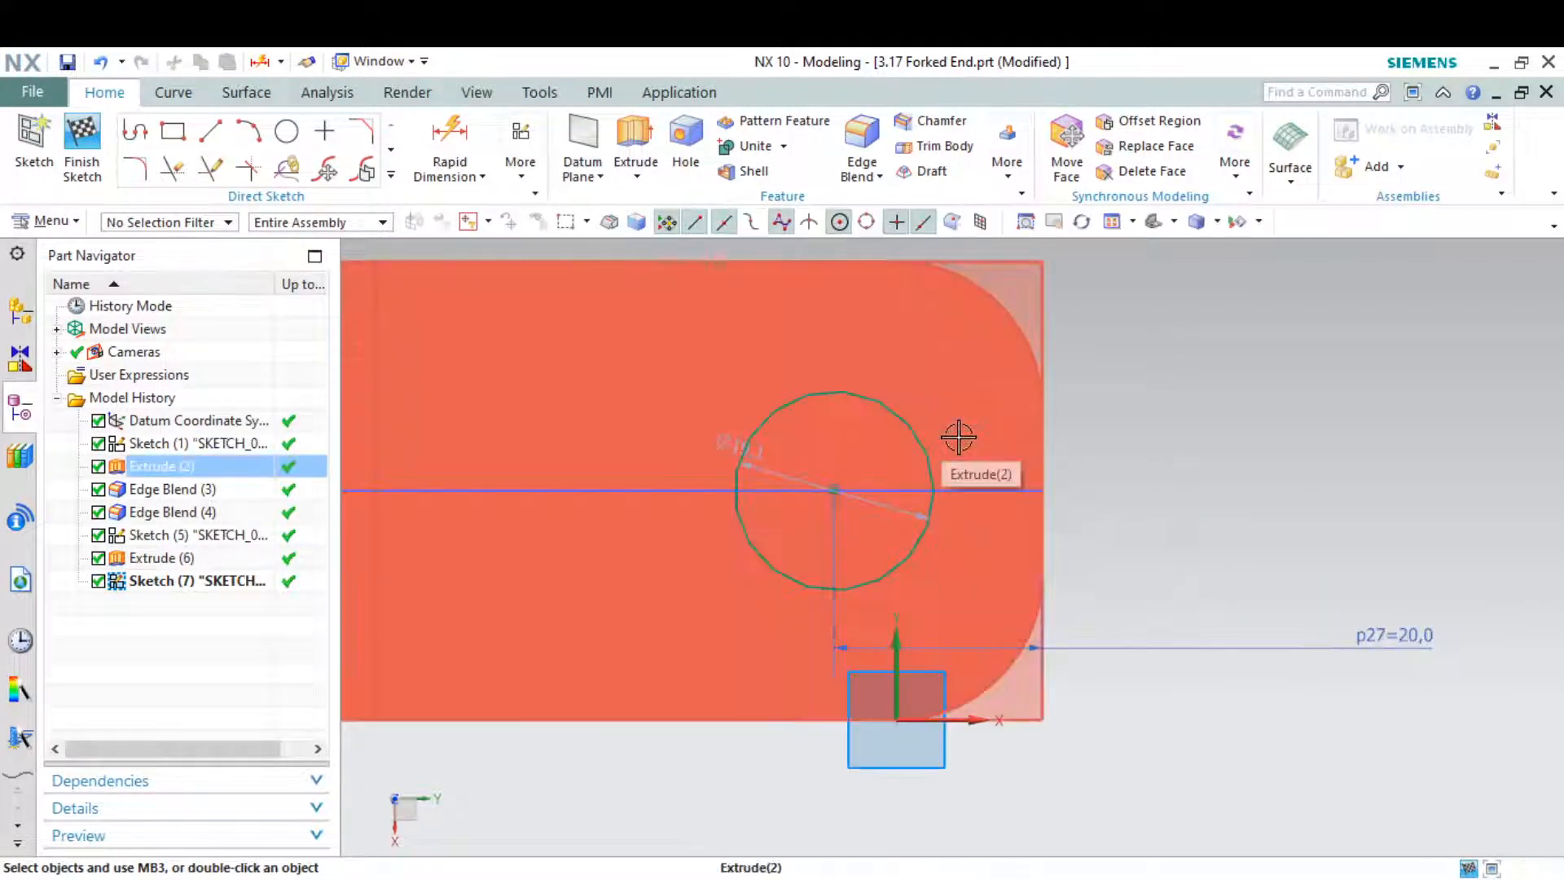
scroll(1262, 529, "down", 1)
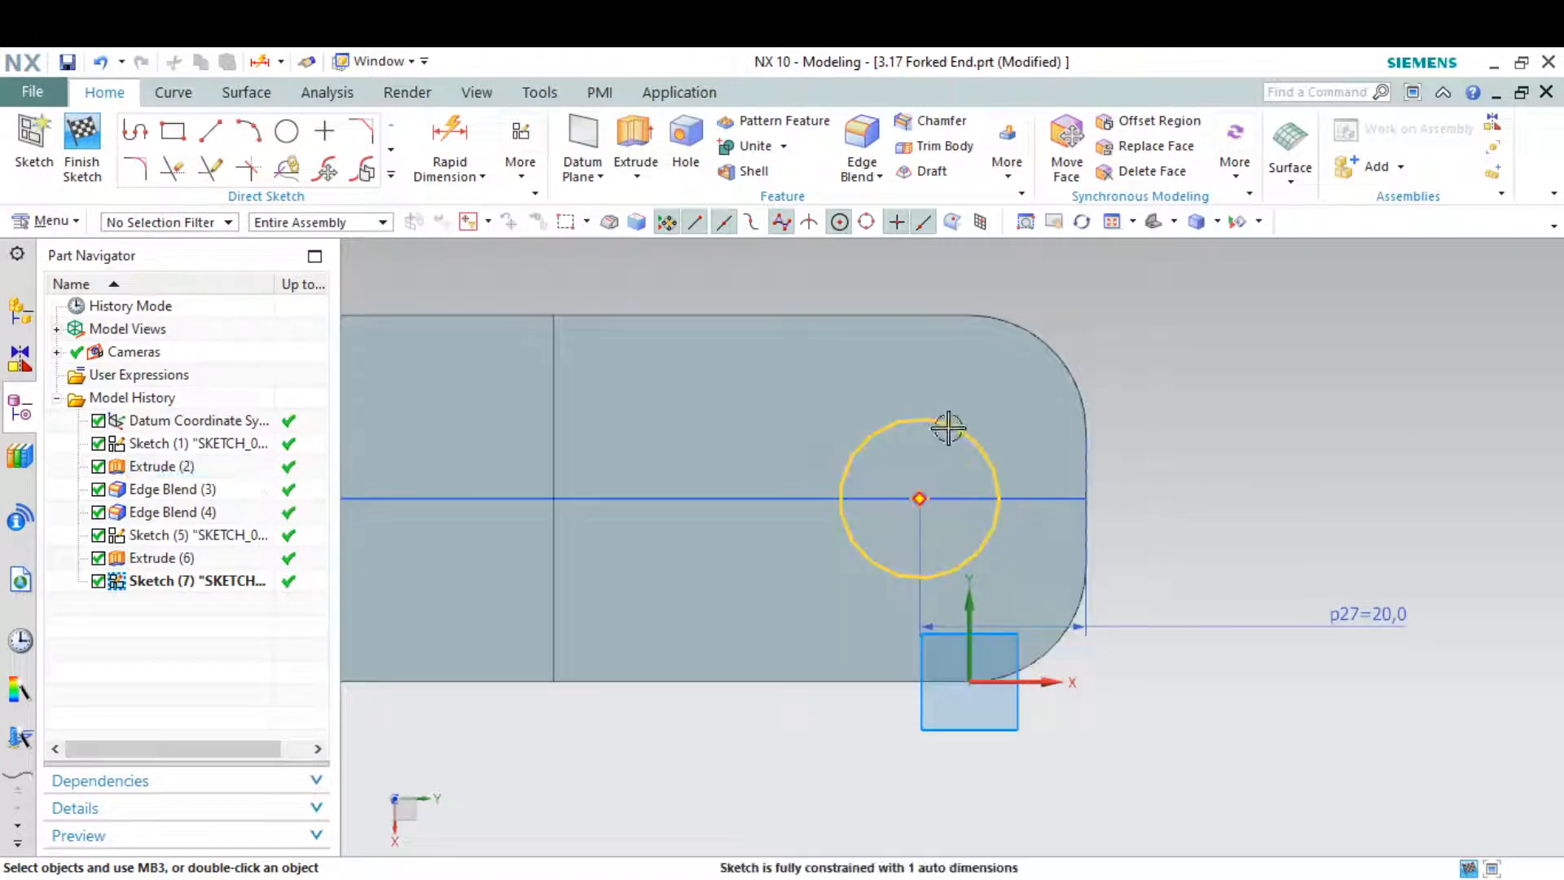
key("alt+Tab")
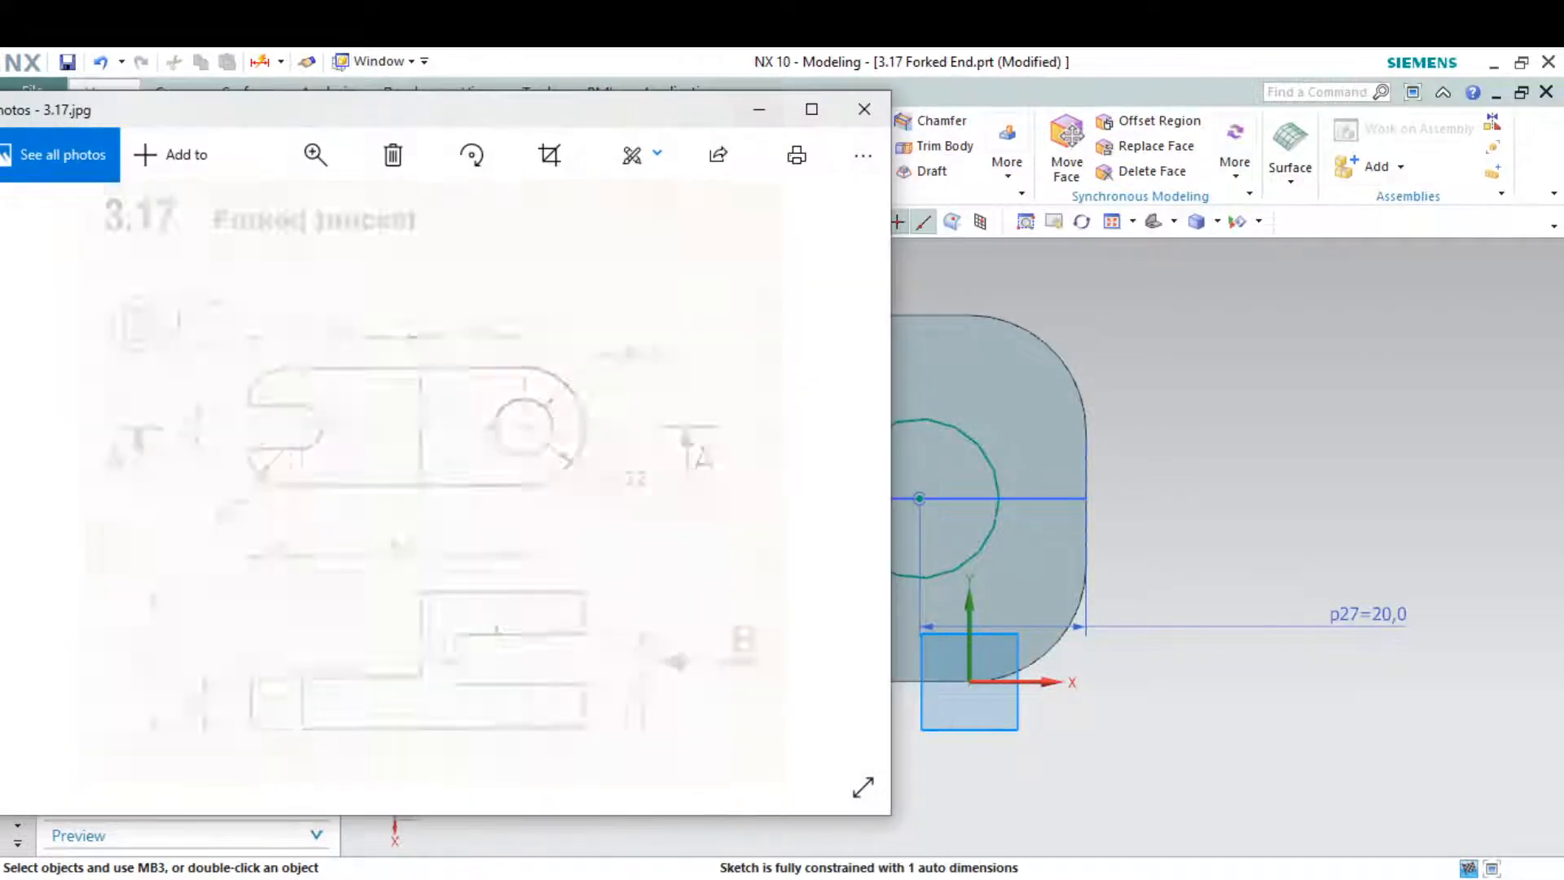
left_click(757, 109)
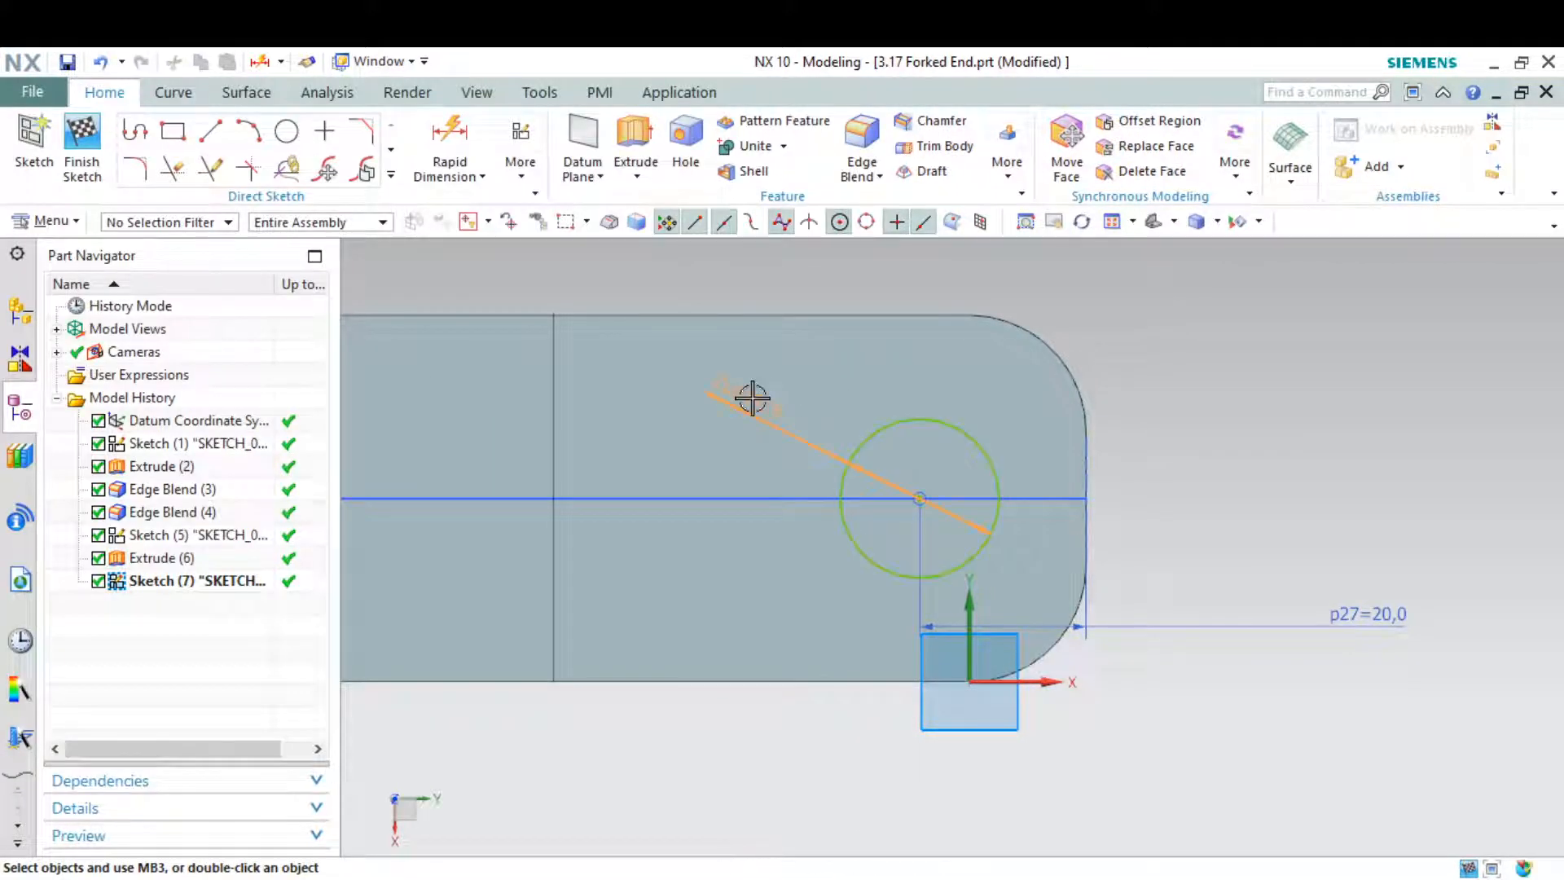
type("16")
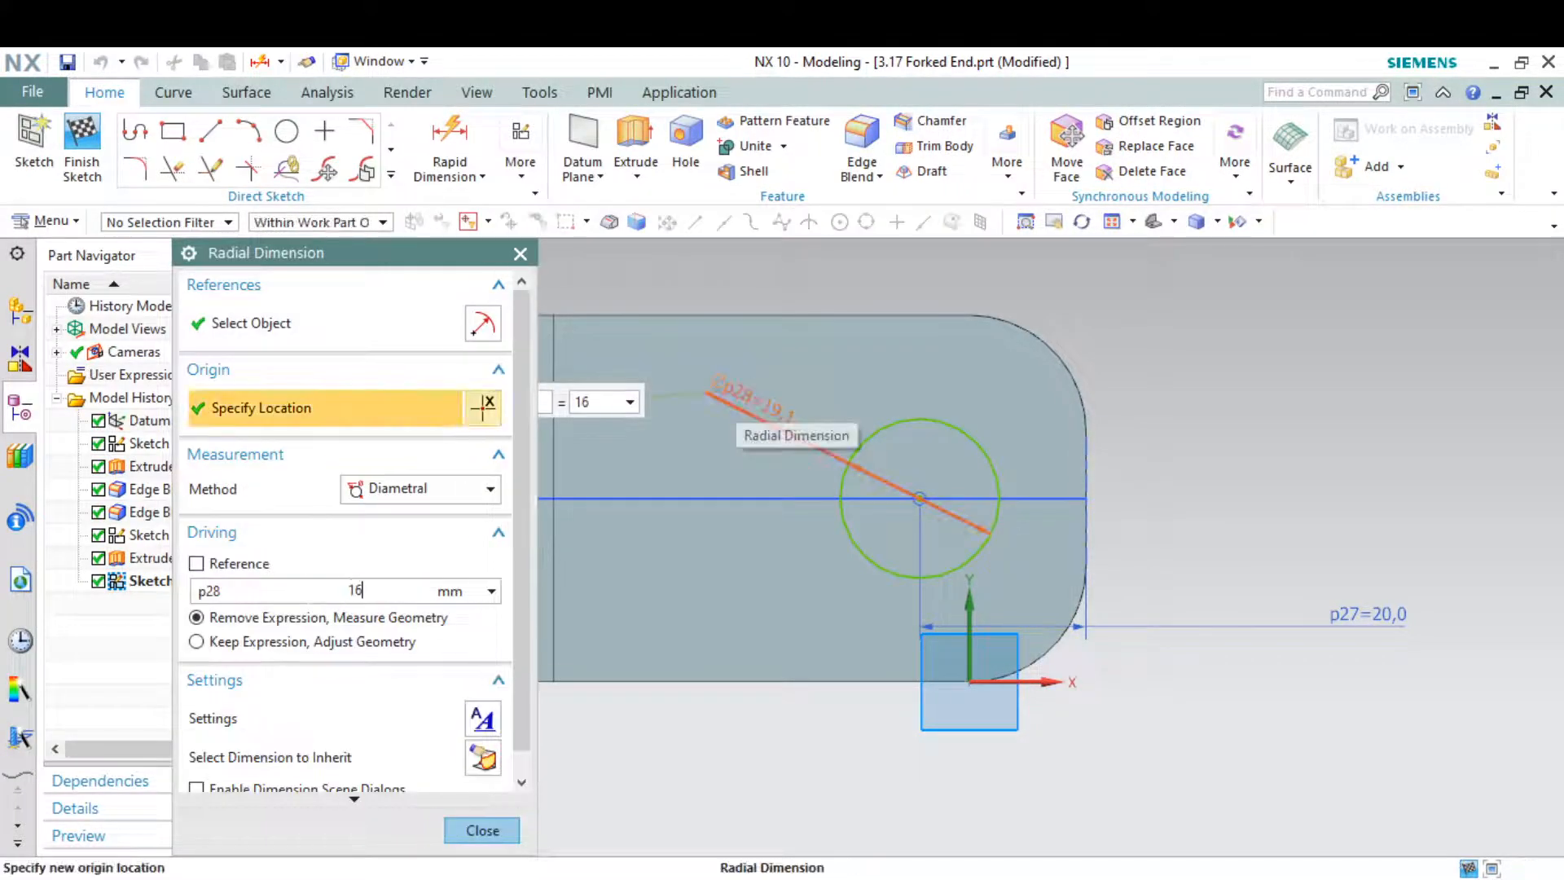
key("Return")
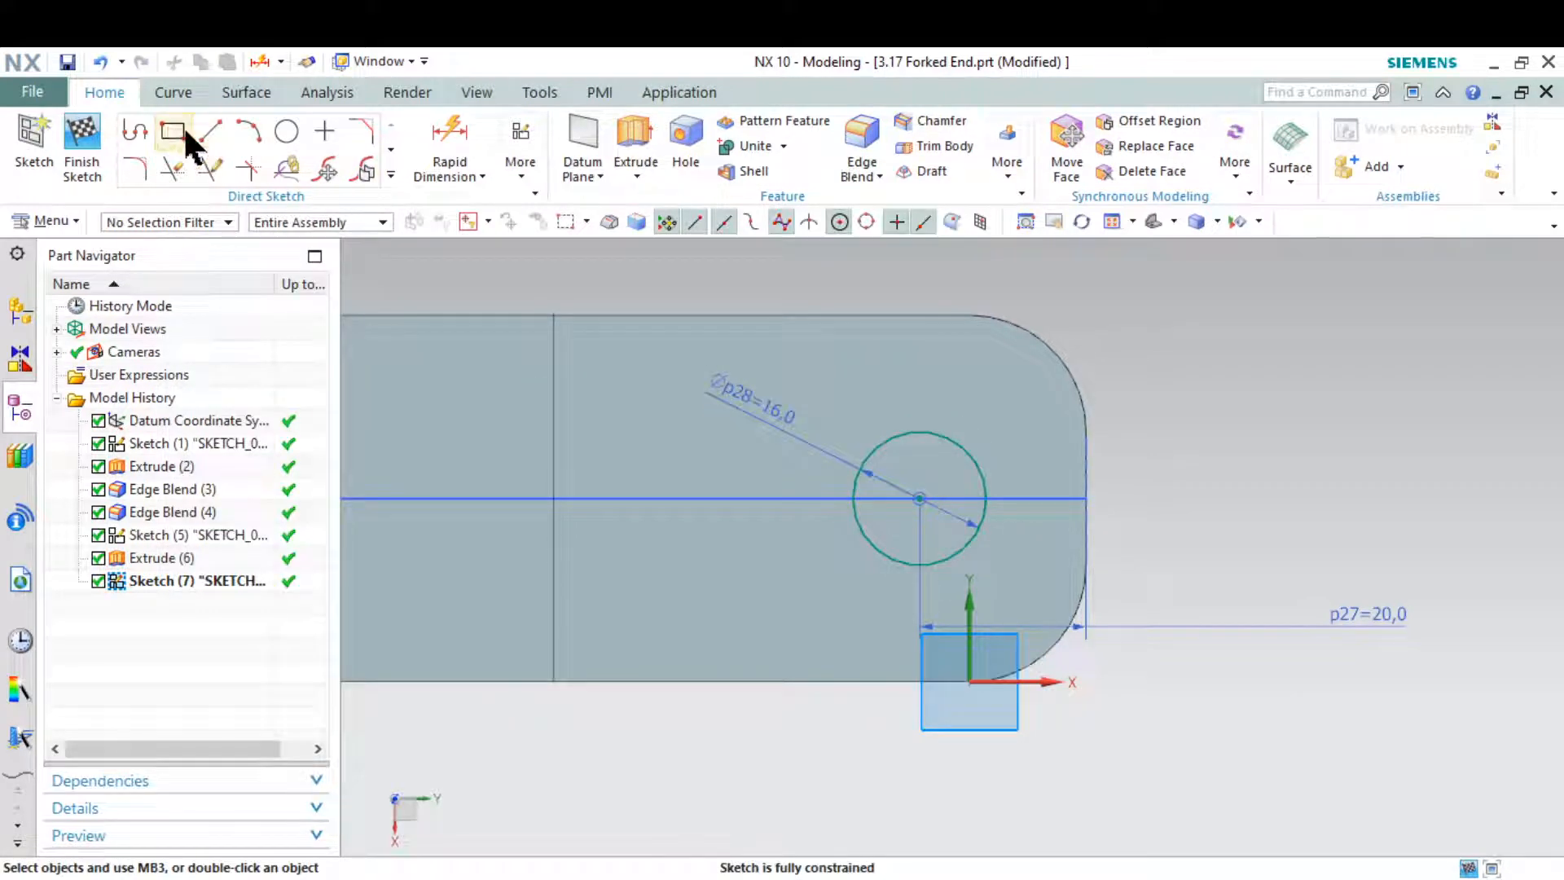
Sketch two horizontal lines about 43 and 44 mm long above and below the circle, both extending past the base section's end edge
left_click(211, 130)
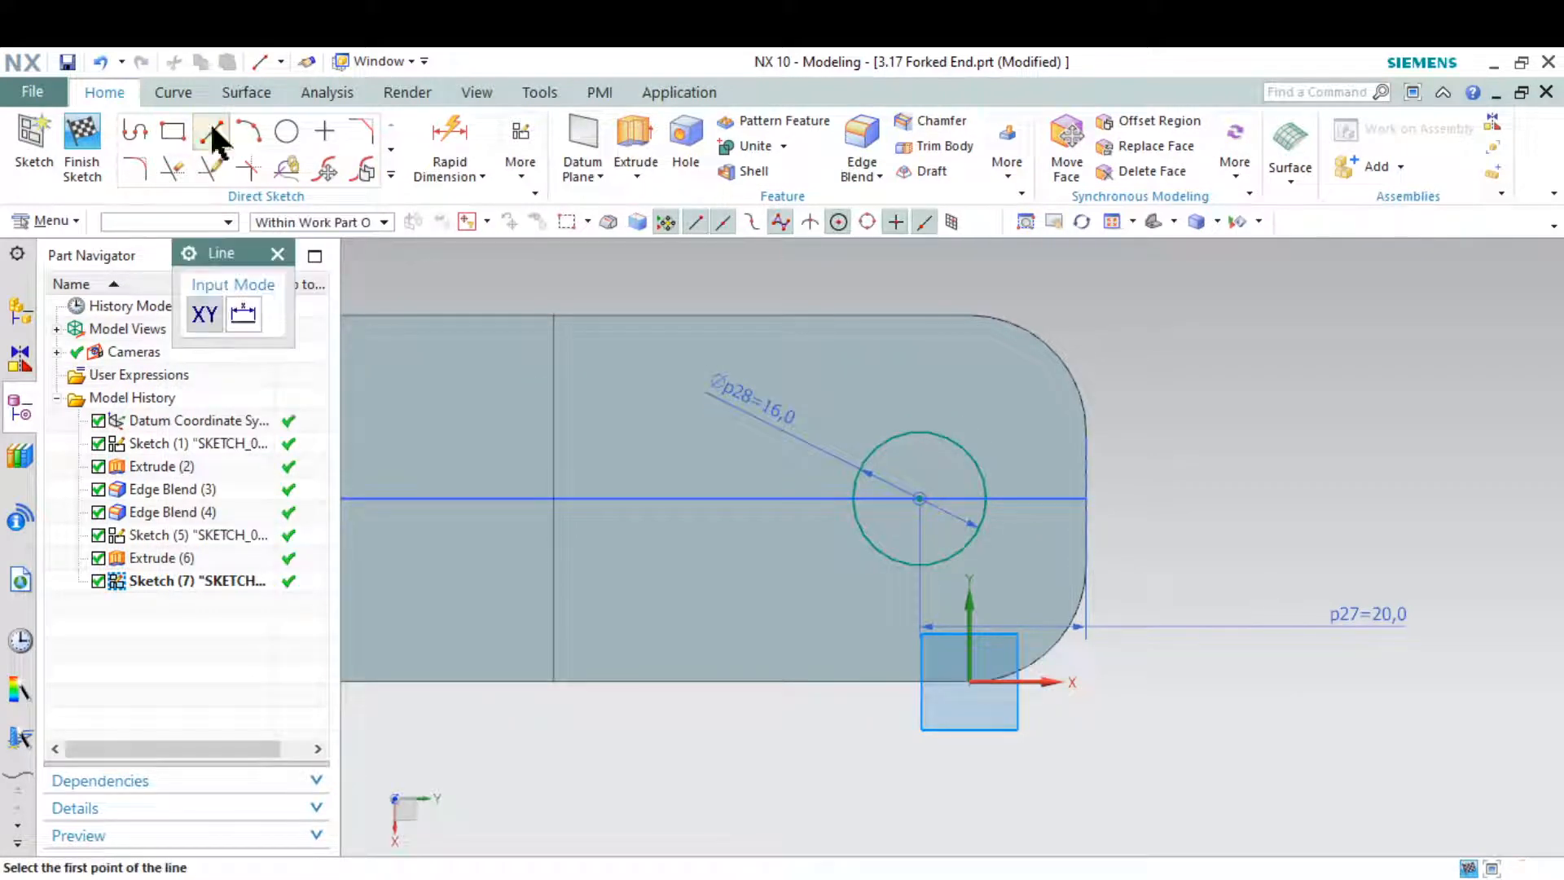
left_click(848, 405)
left_click(1204, 399)
left_click(810, 598)
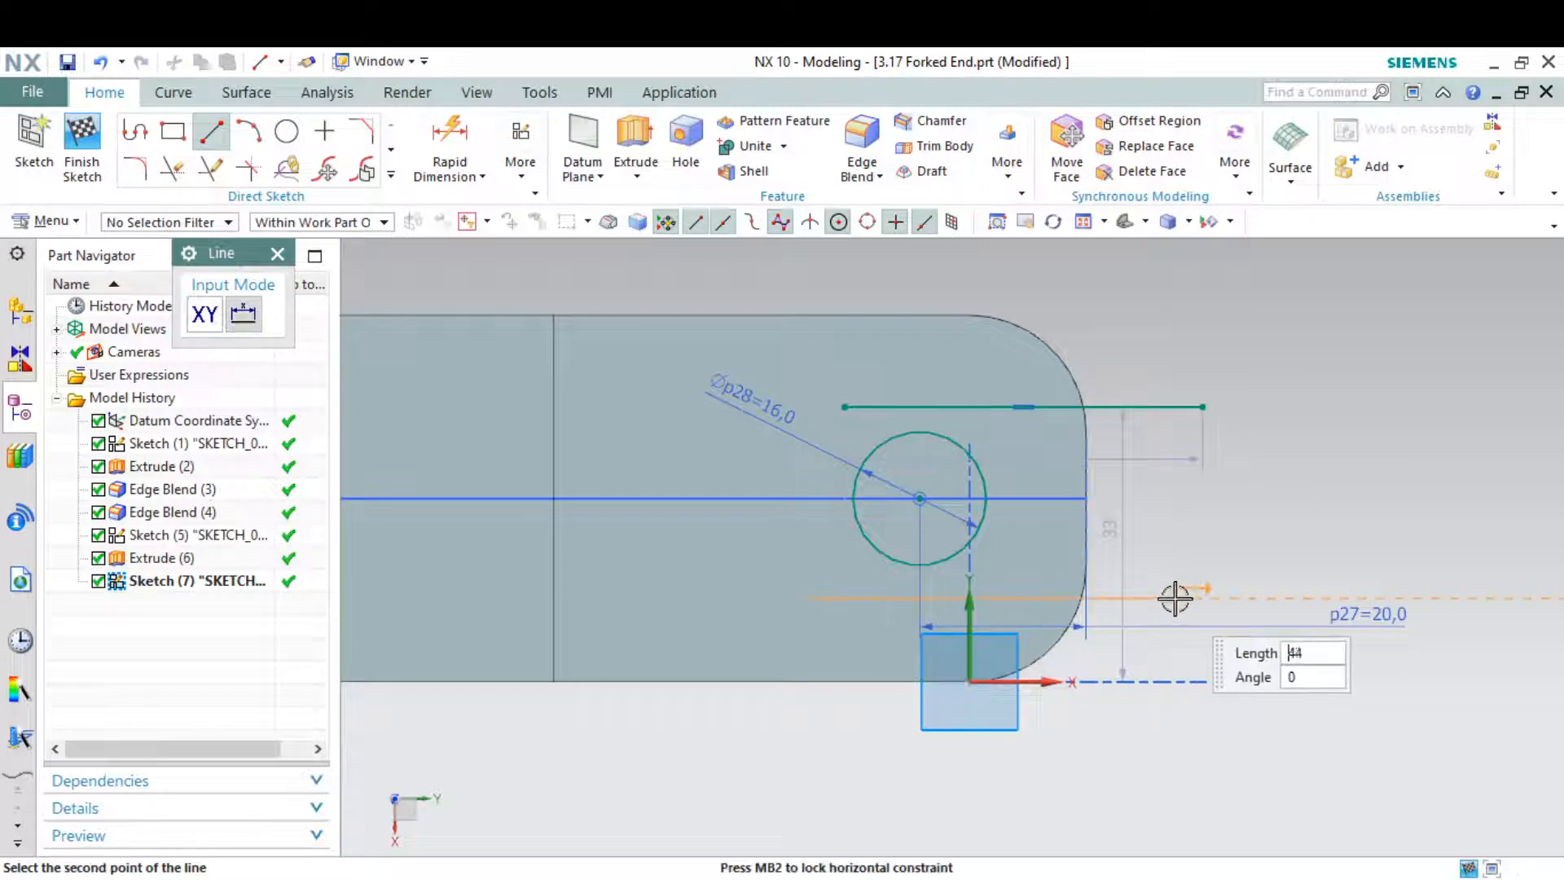
left_click(1177, 599)
key("Escape")
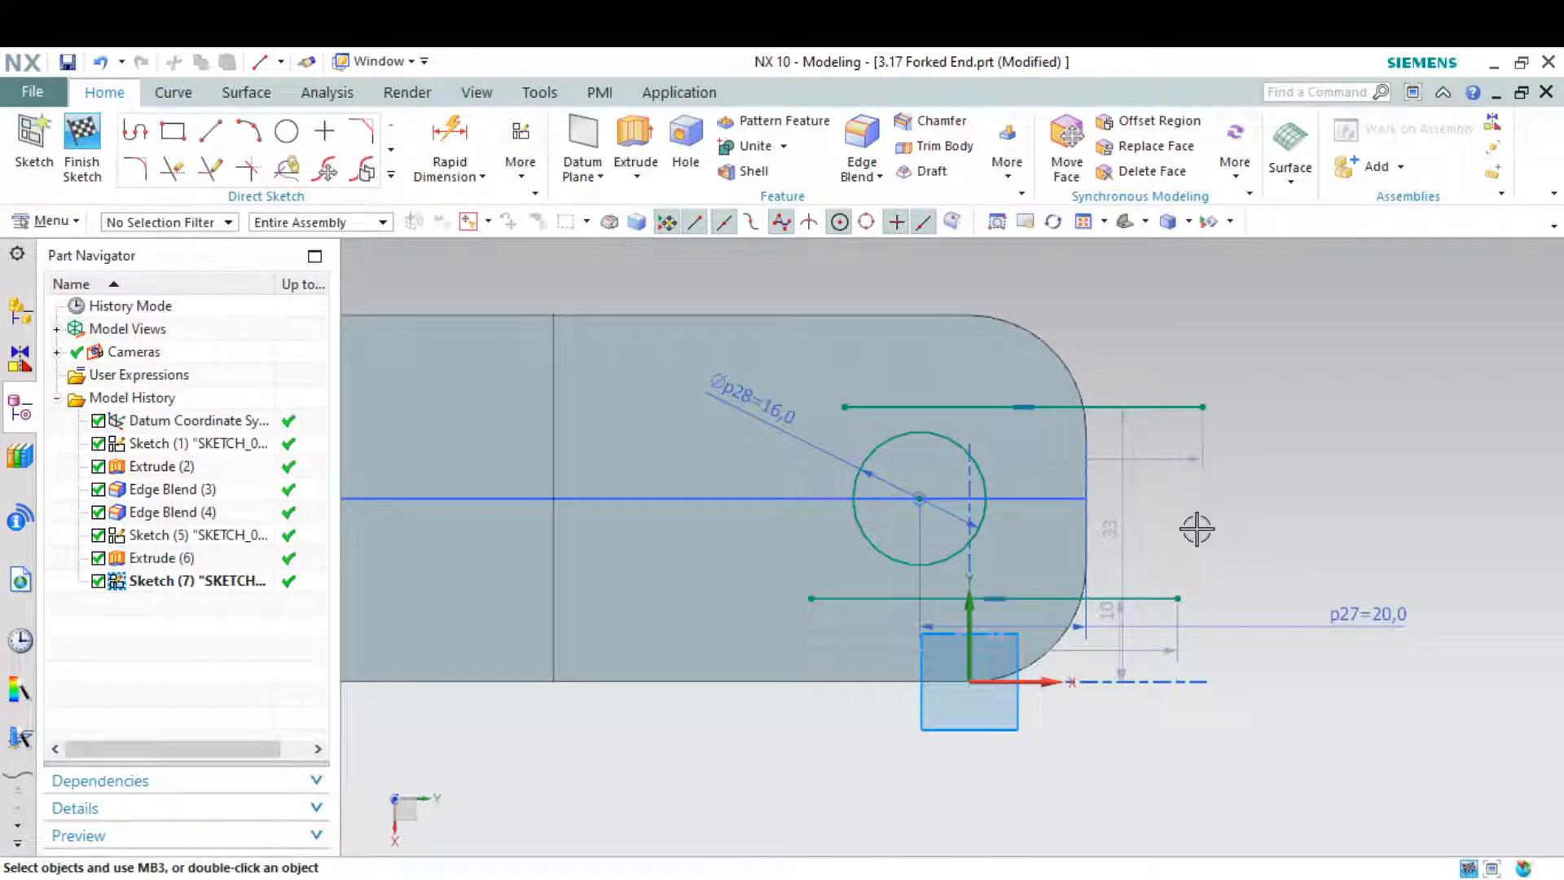
Constrain the upper horizontal line tangent to the 16 mm circle
left_click(1176, 404)
left_click(1393, 333)
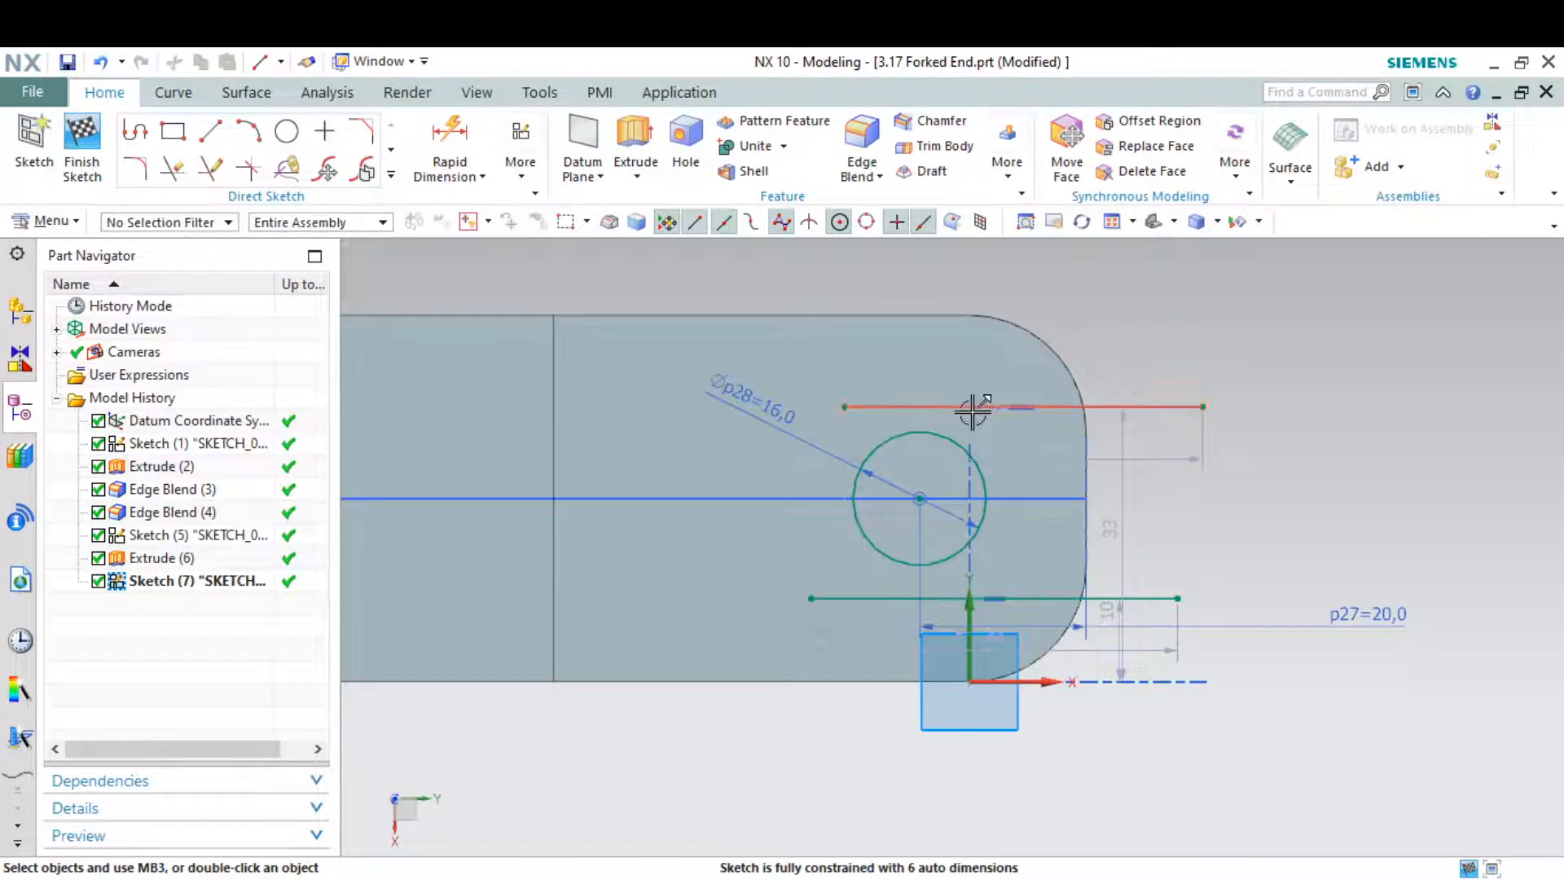
left_click(974, 407)
left_click(945, 433)
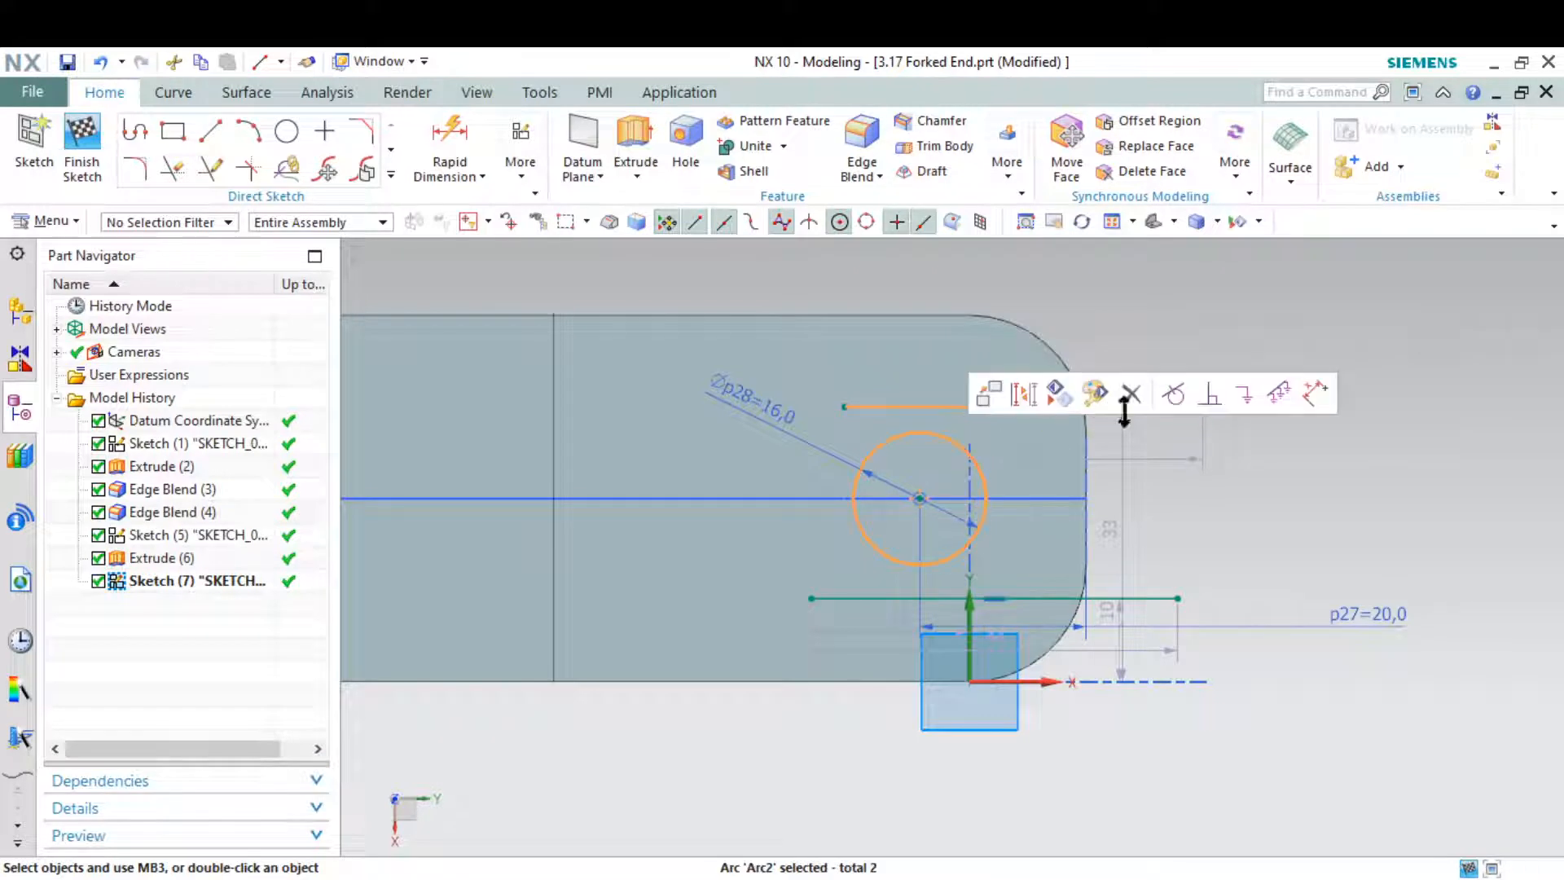
left_click(1174, 393)
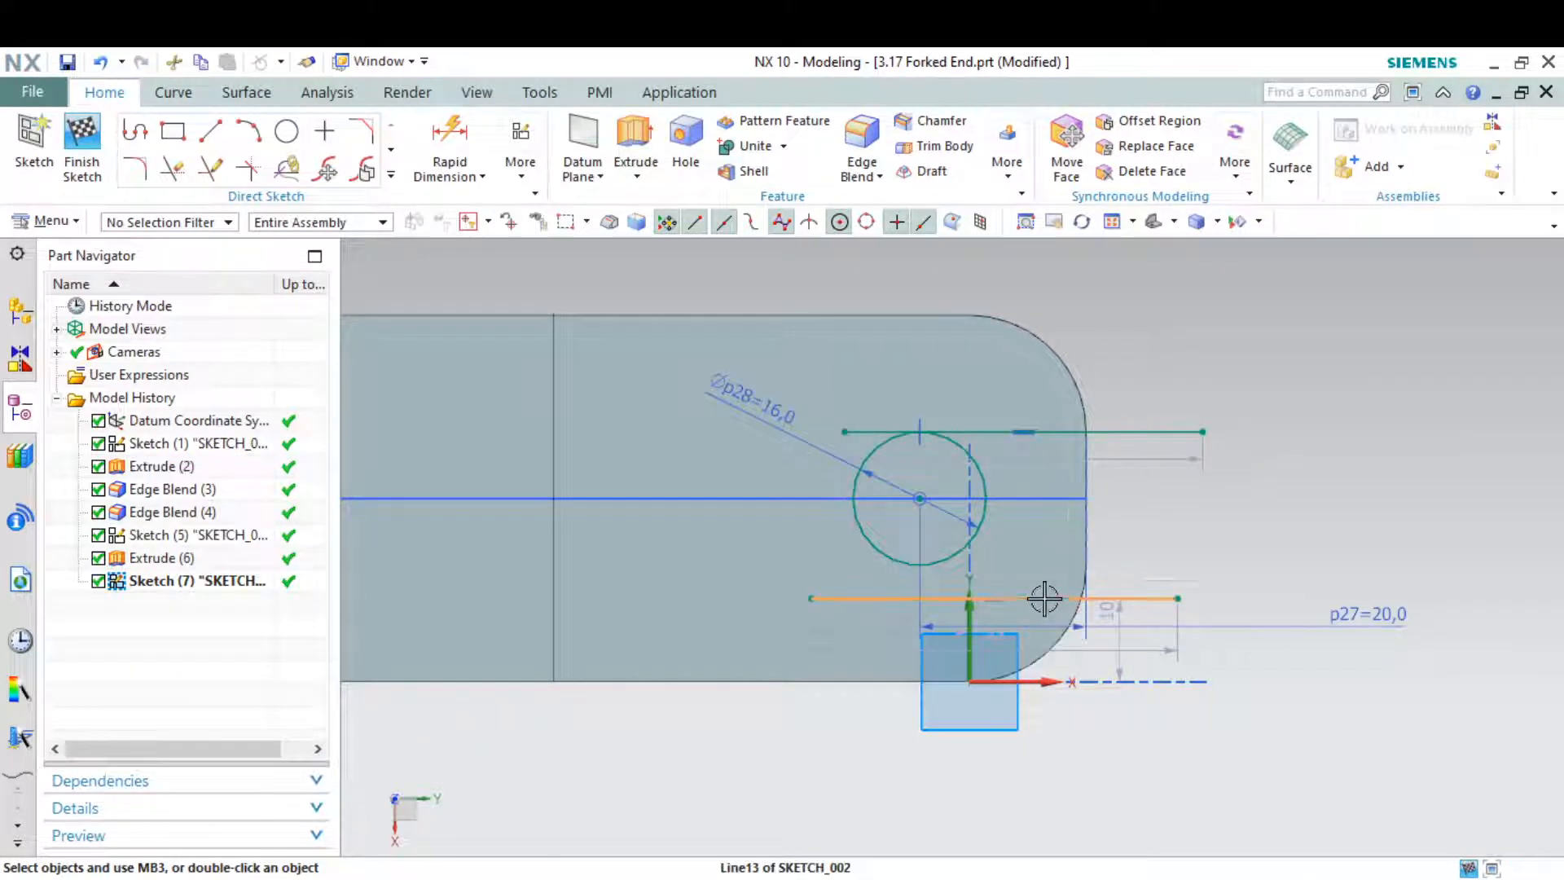
left_click(1044, 599)
left_click(948, 547)
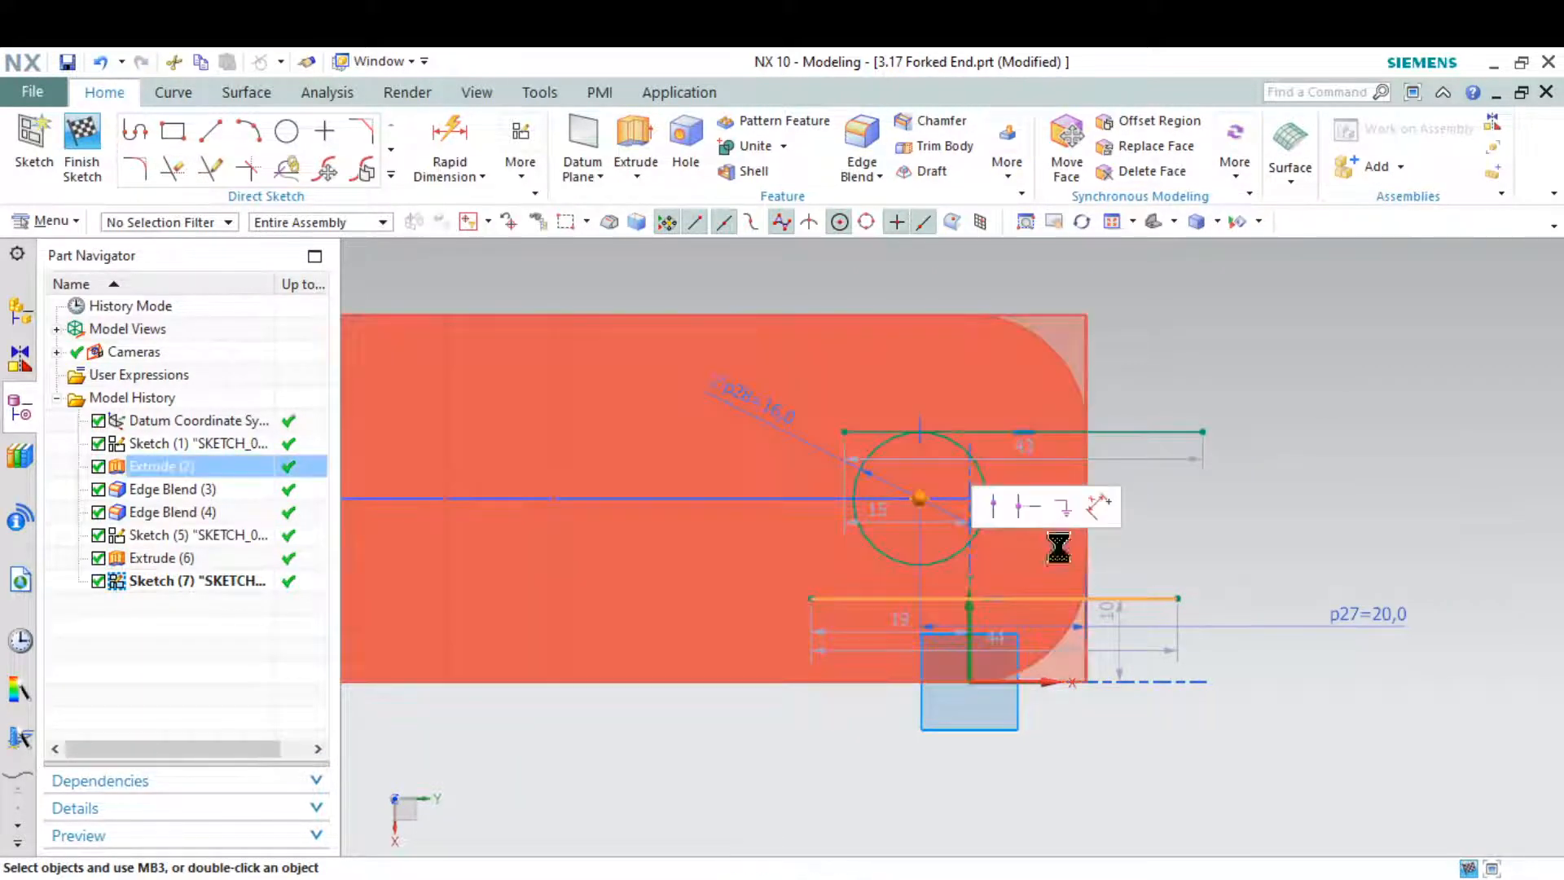
key("Escape")
left_click(950, 554)
left_click(878, 598)
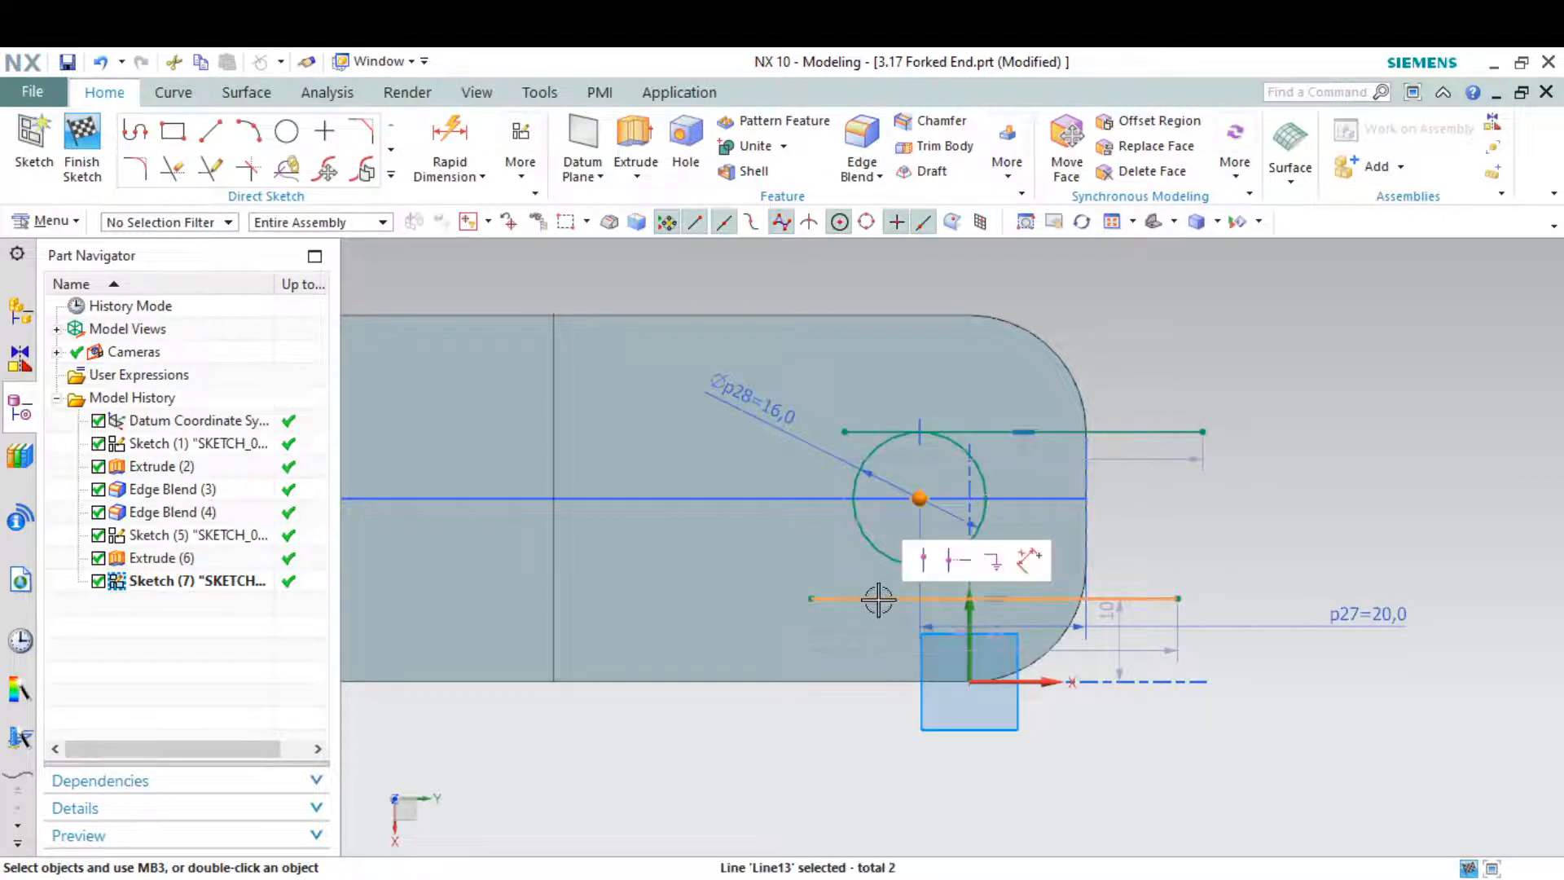
left_click(883, 555)
key("Escape")
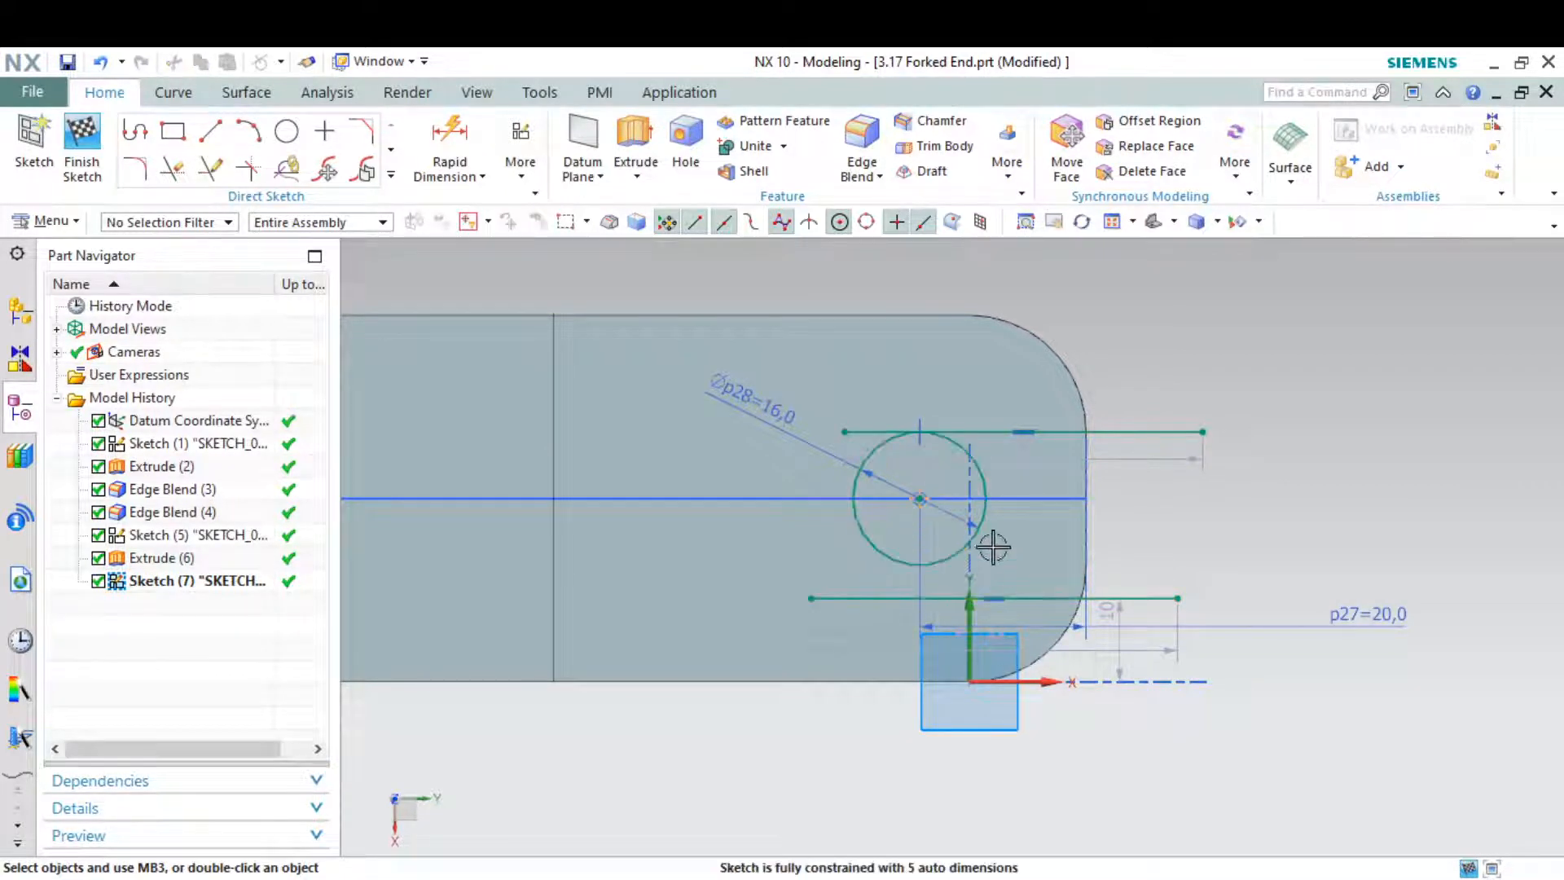
Constrain the lower horizontal line tangent to the 16 mm circle
left_click(987, 510)
left_click(1029, 600)
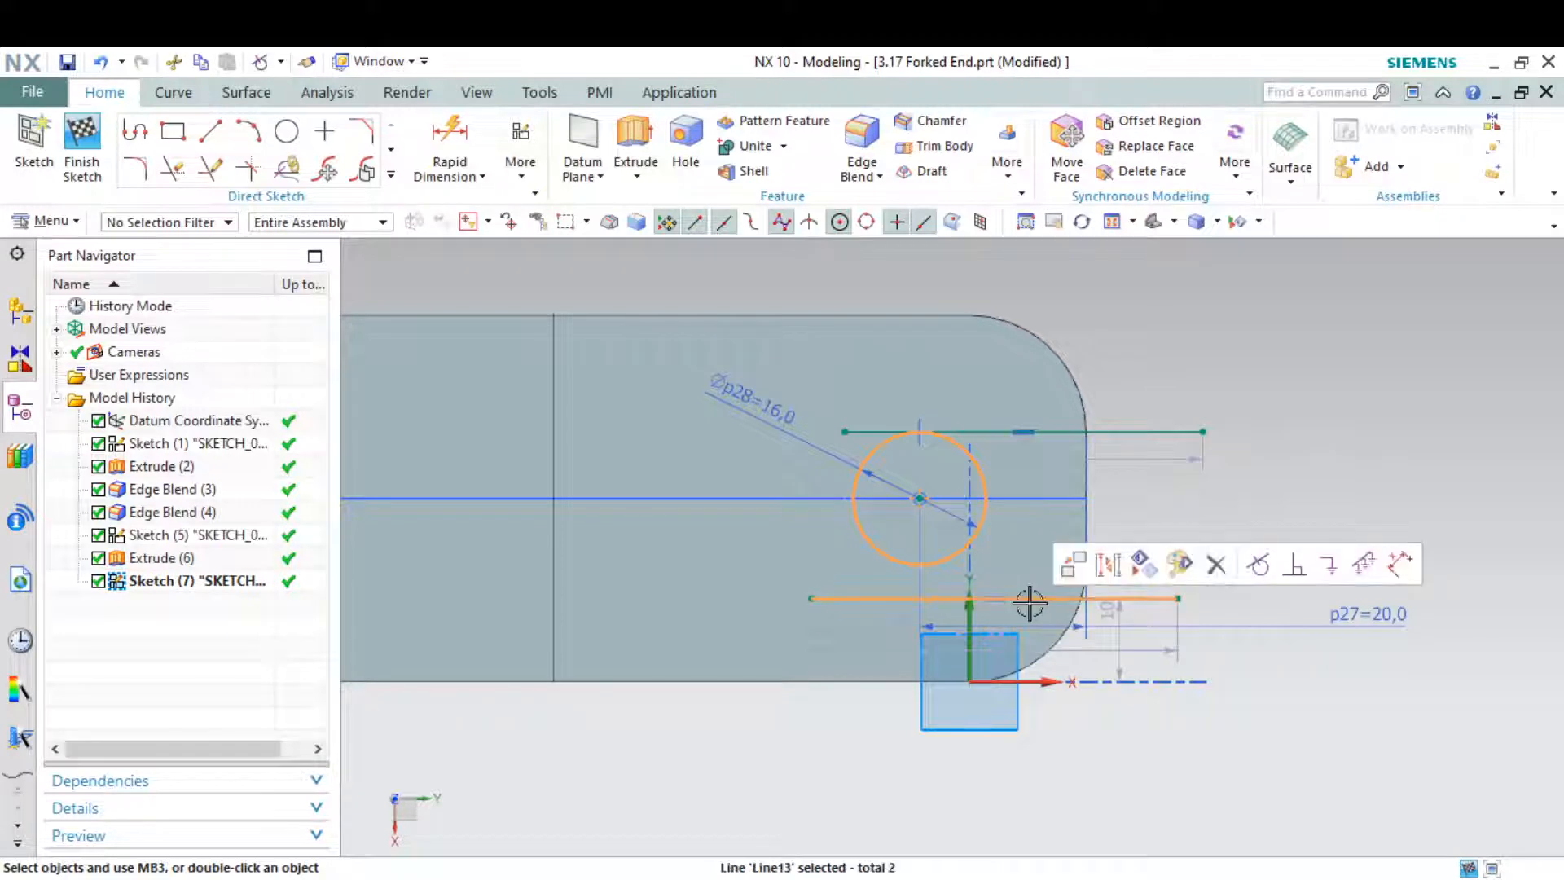
left_click(1257, 563)
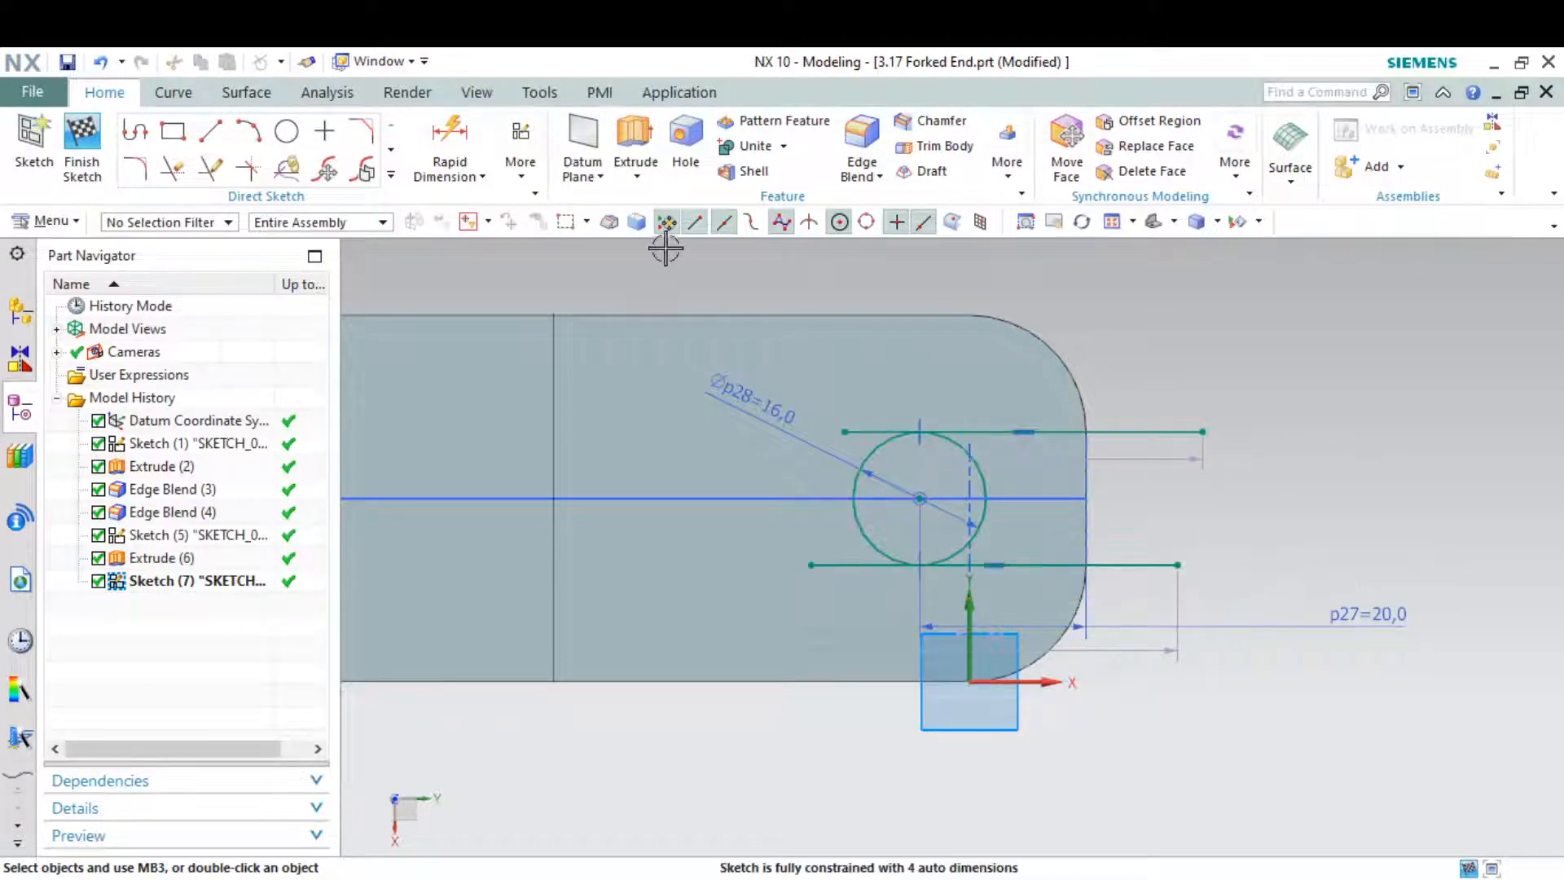
Join the outer endpoints of the two tangent lines with a closing line and constrain it vertical
left_click(211, 131)
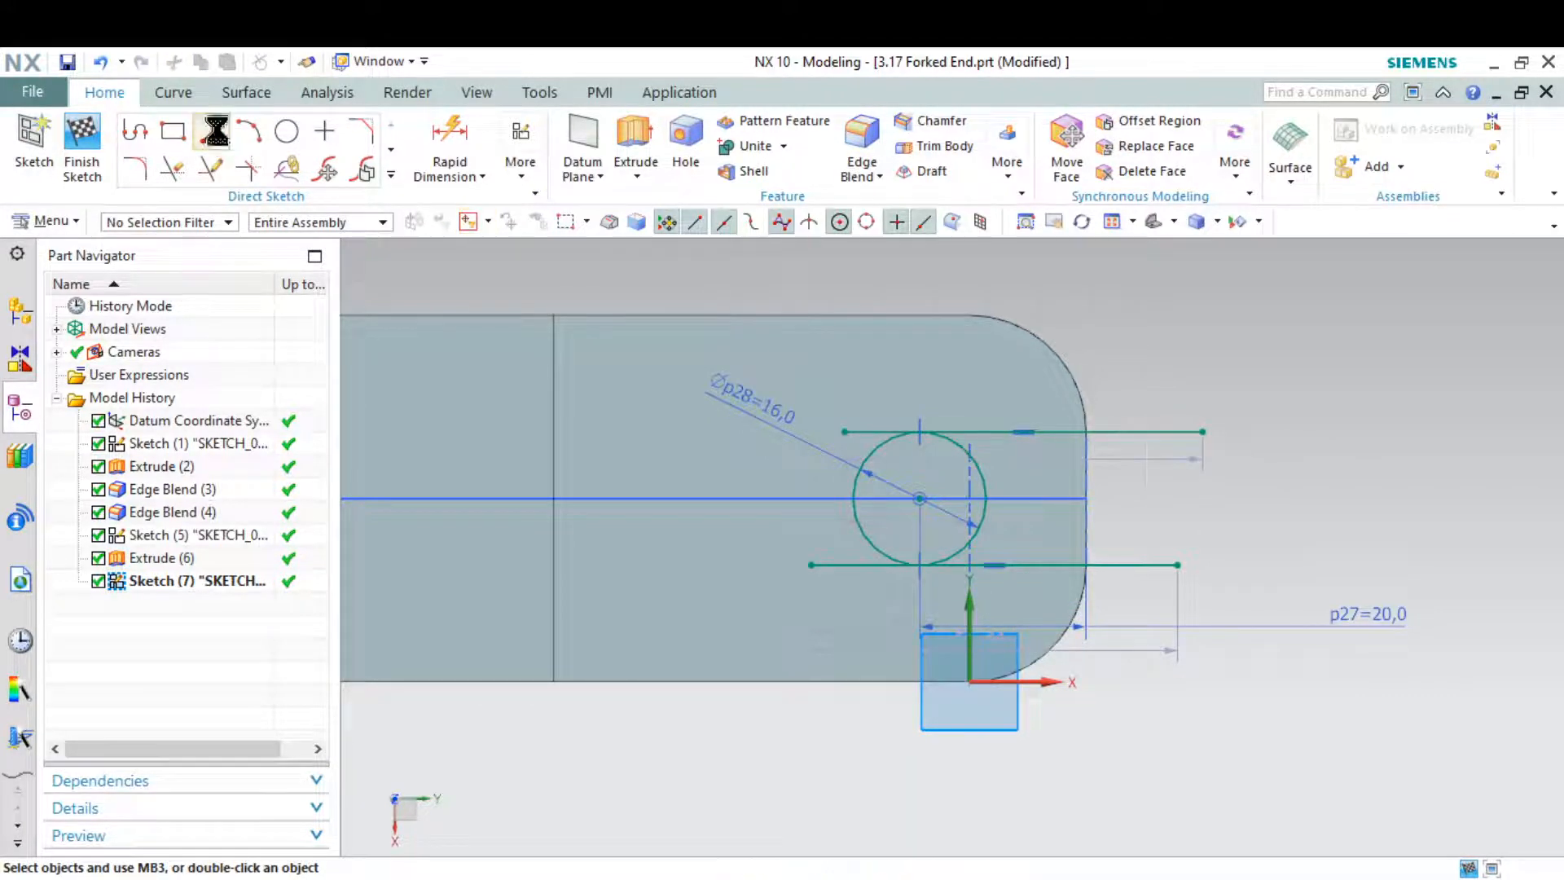
left_click(1202, 432)
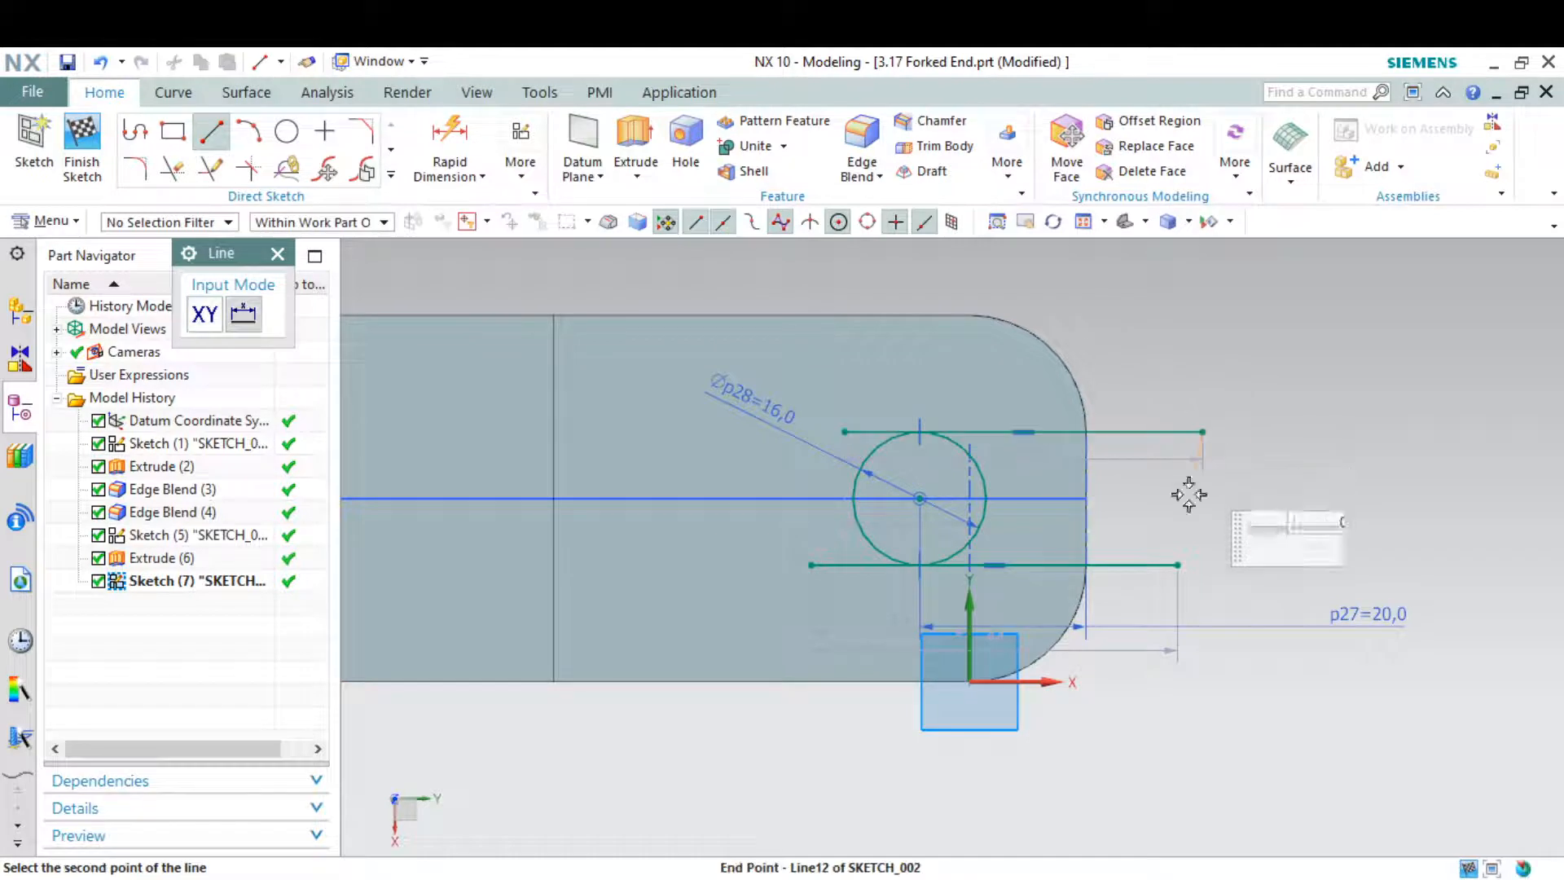
left_click(1177, 565)
key("Escape")
scroll(1249, 540, "up", 2)
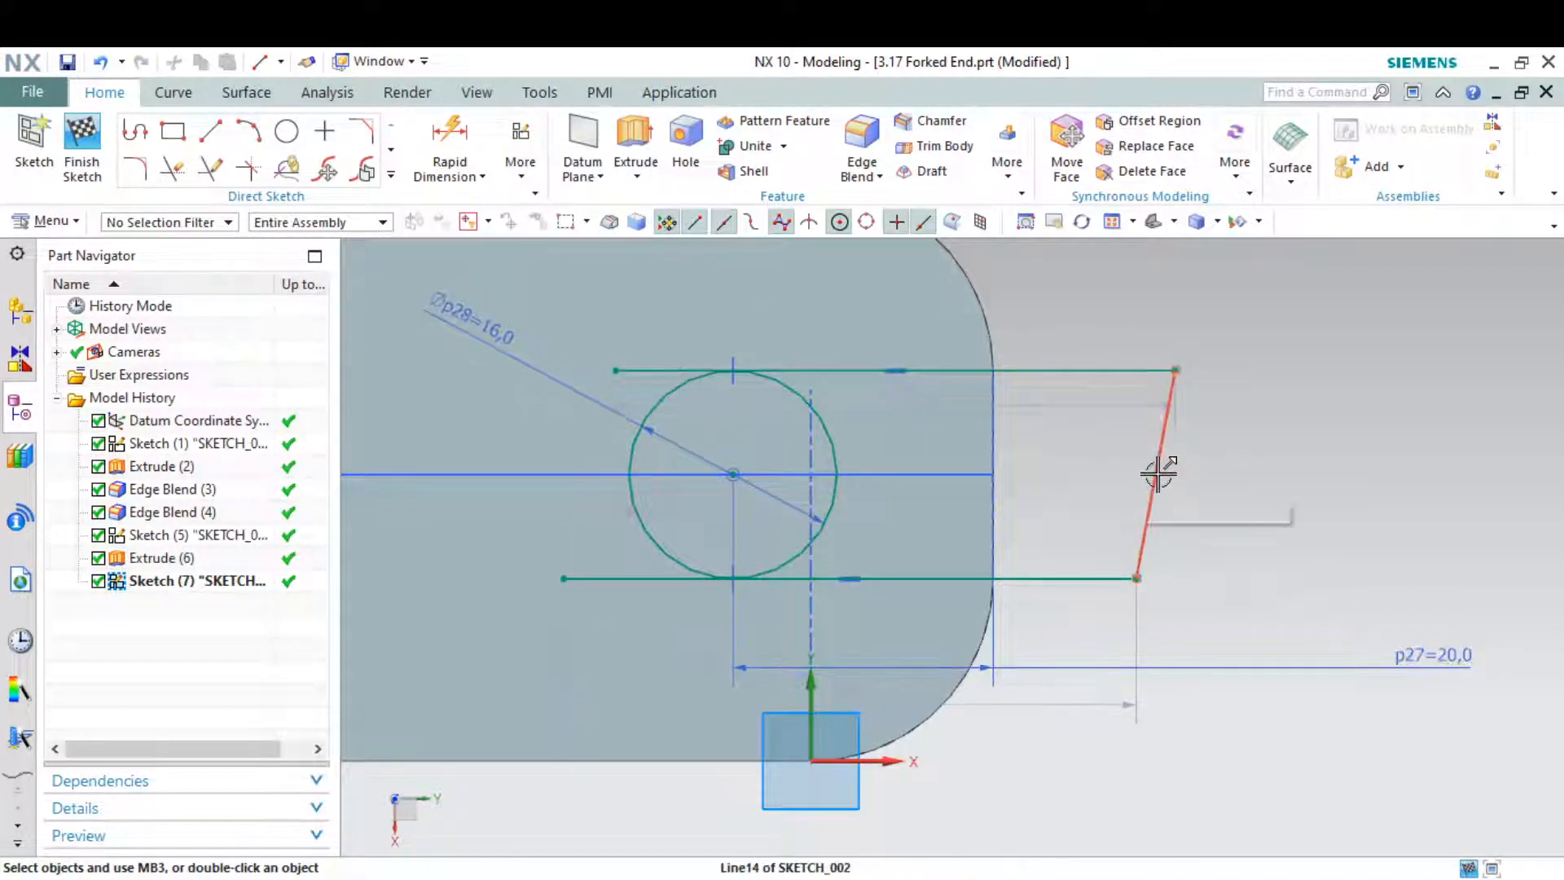
left_click(1157, 473)
left_click(1361, 394)
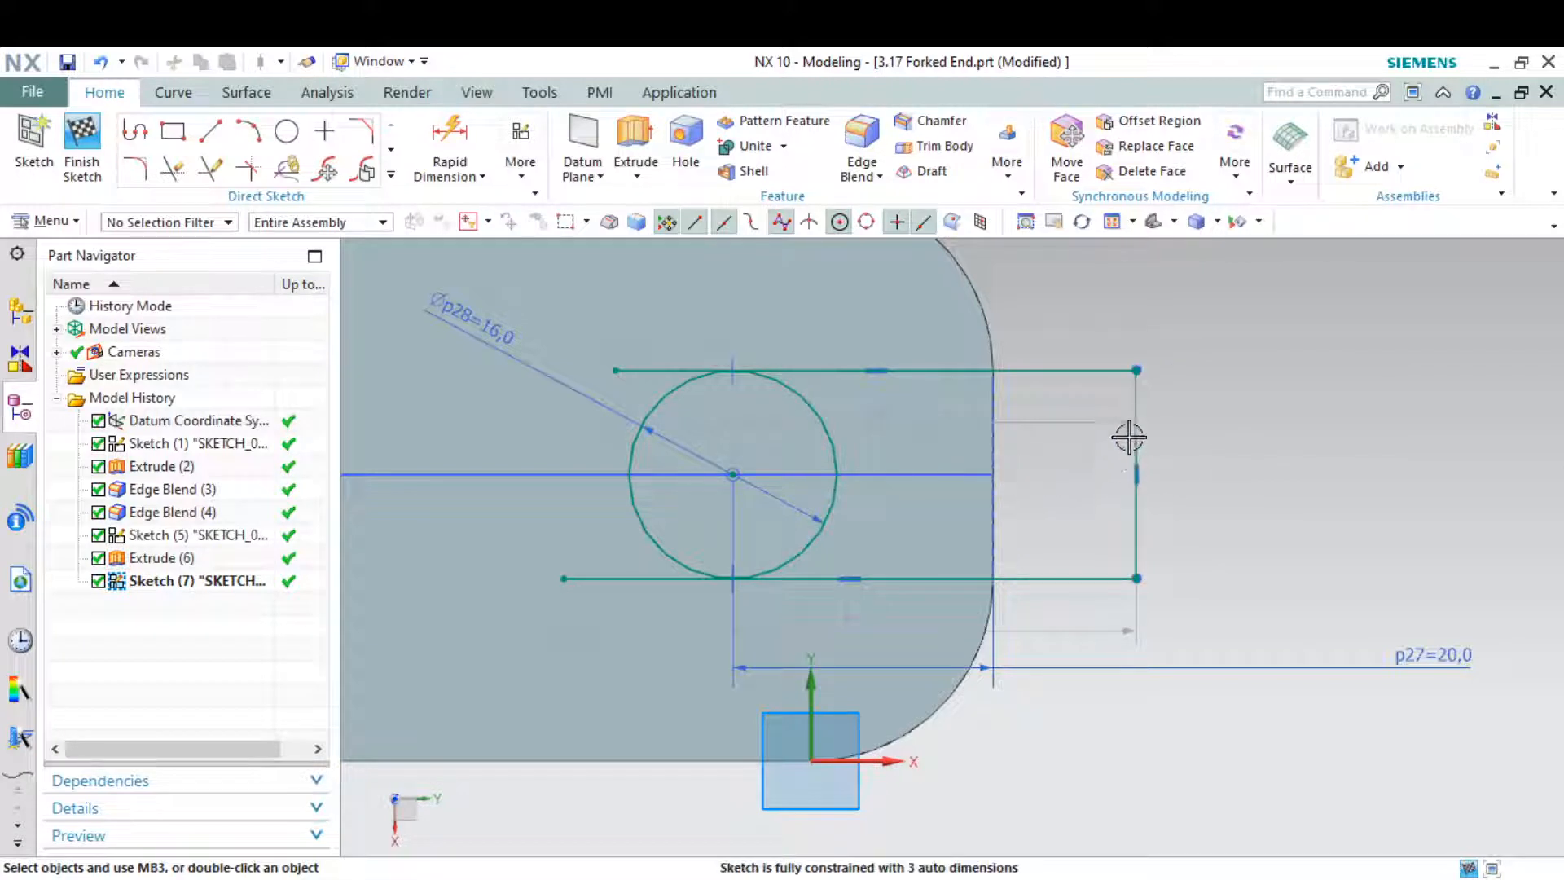
Try to make the closing line's upper endpoint coincident with the end of the base's rounded corner edge, and undo the constraint
left_click(1140, 395)
key("Escape")
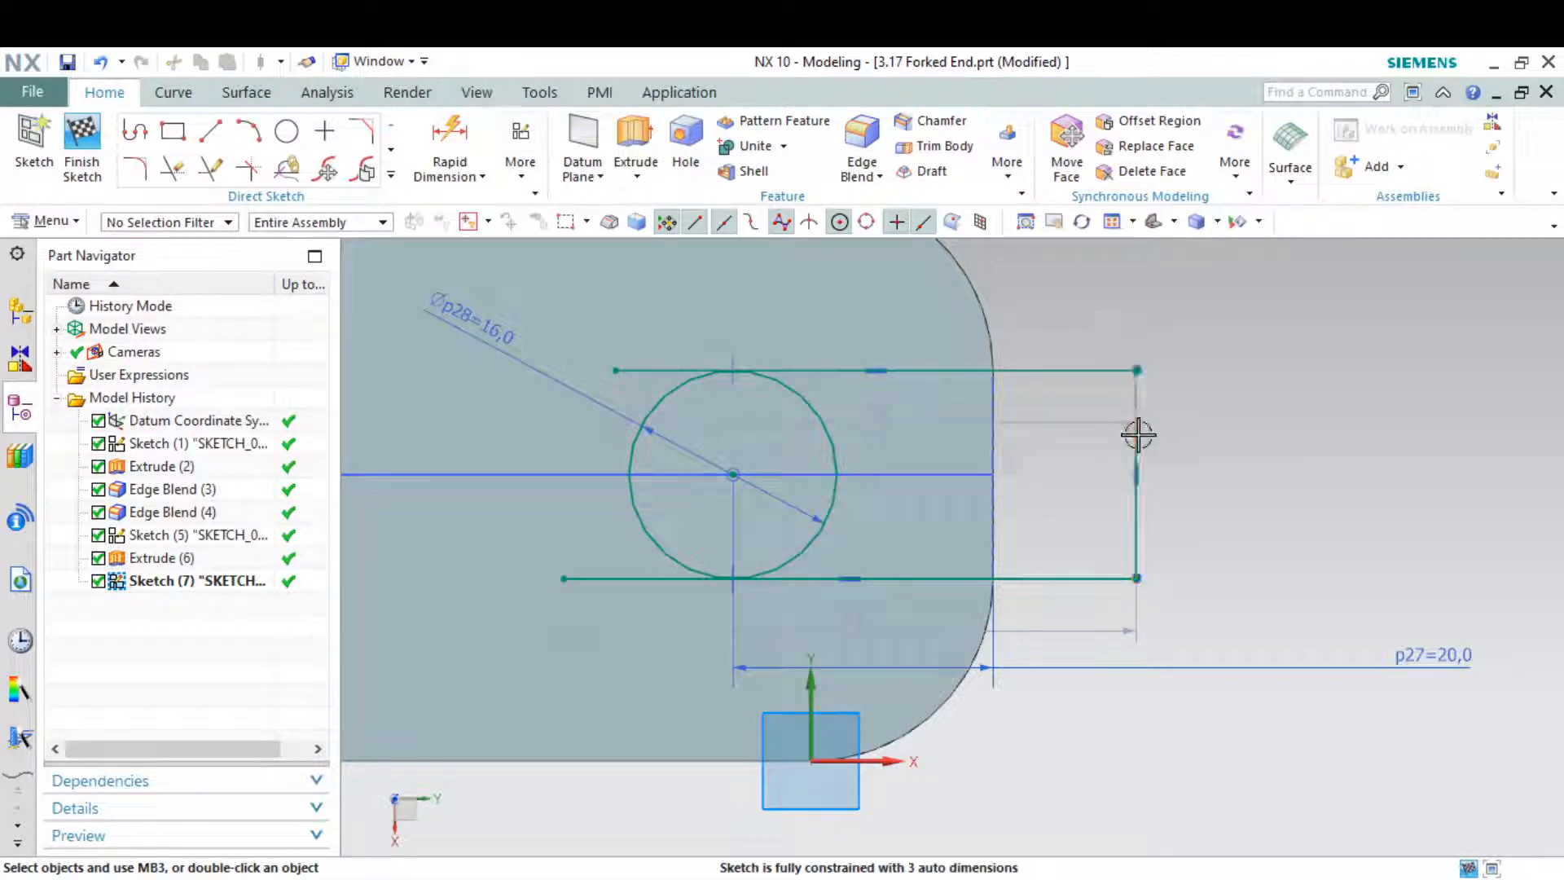
left_click(1137, 373)
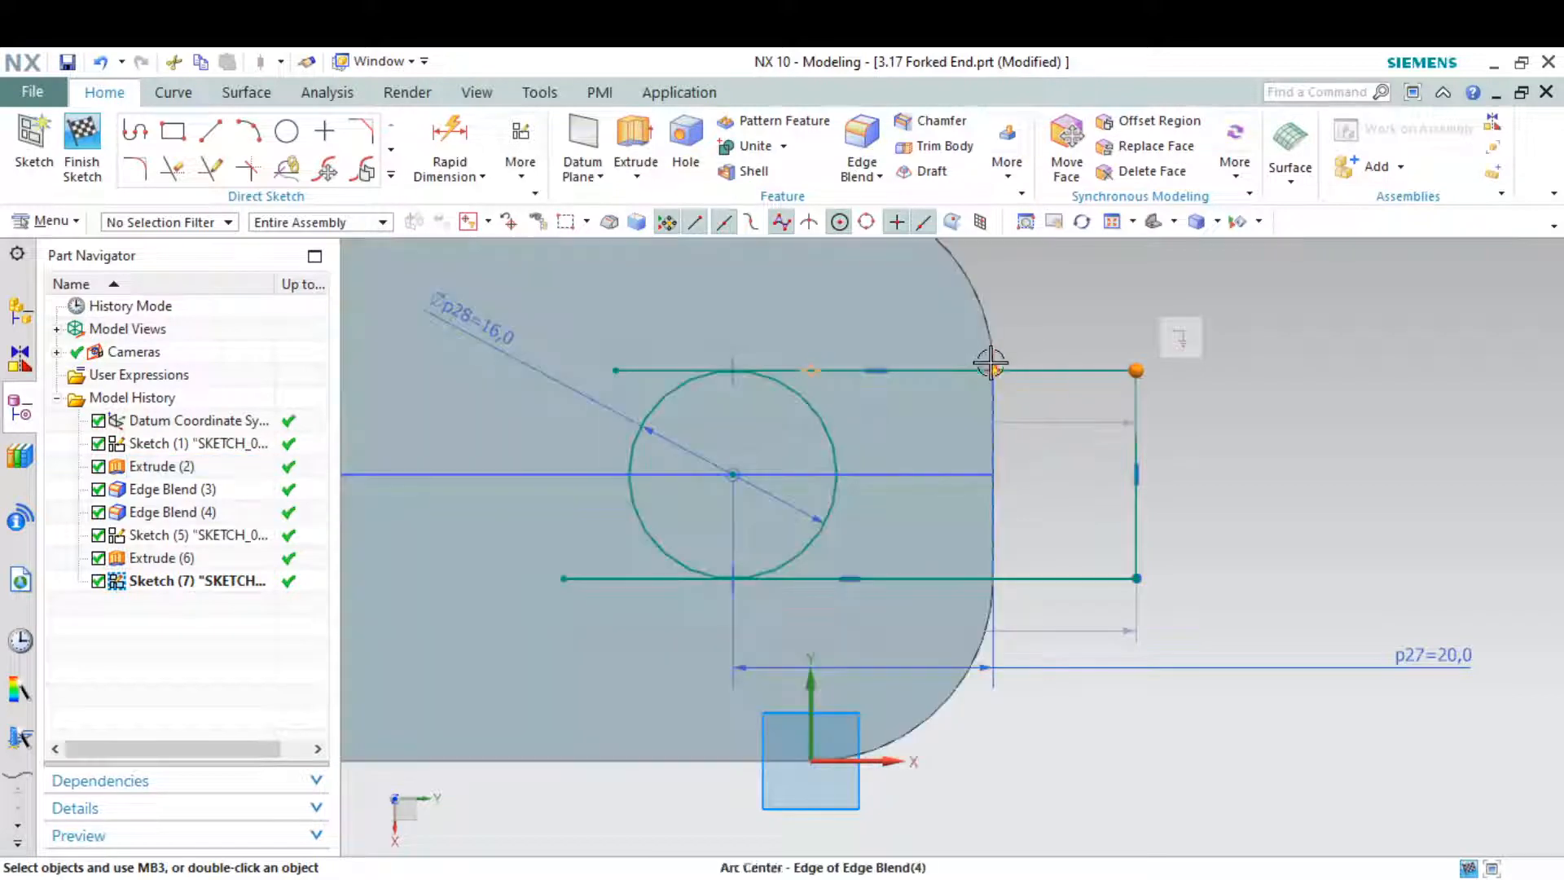
left_click(992, 368)
left_click(1042, 329)
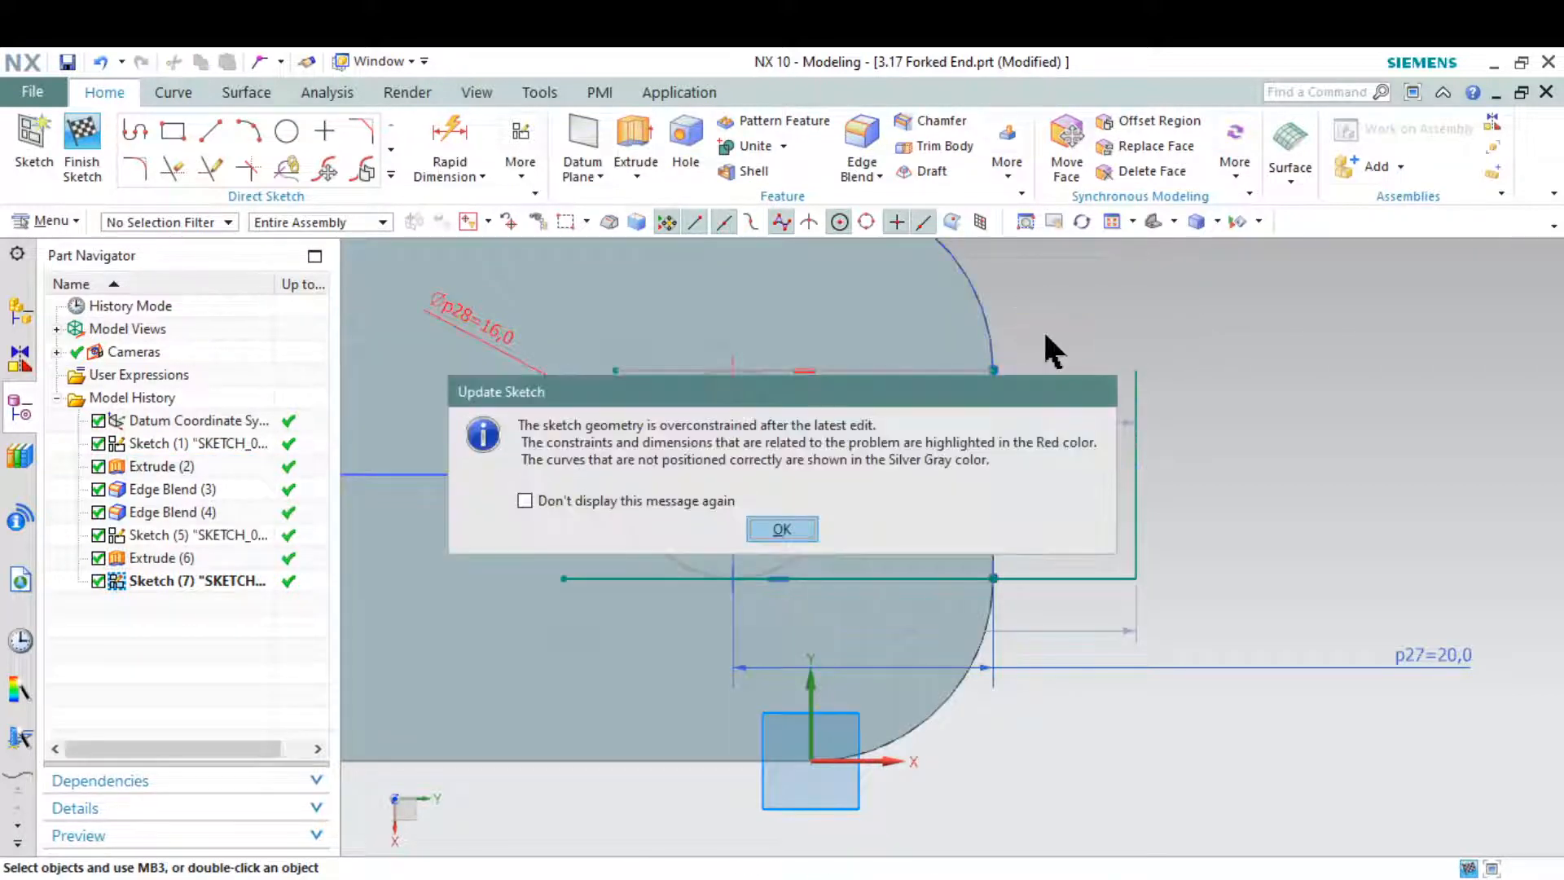
left_click(782, 527)
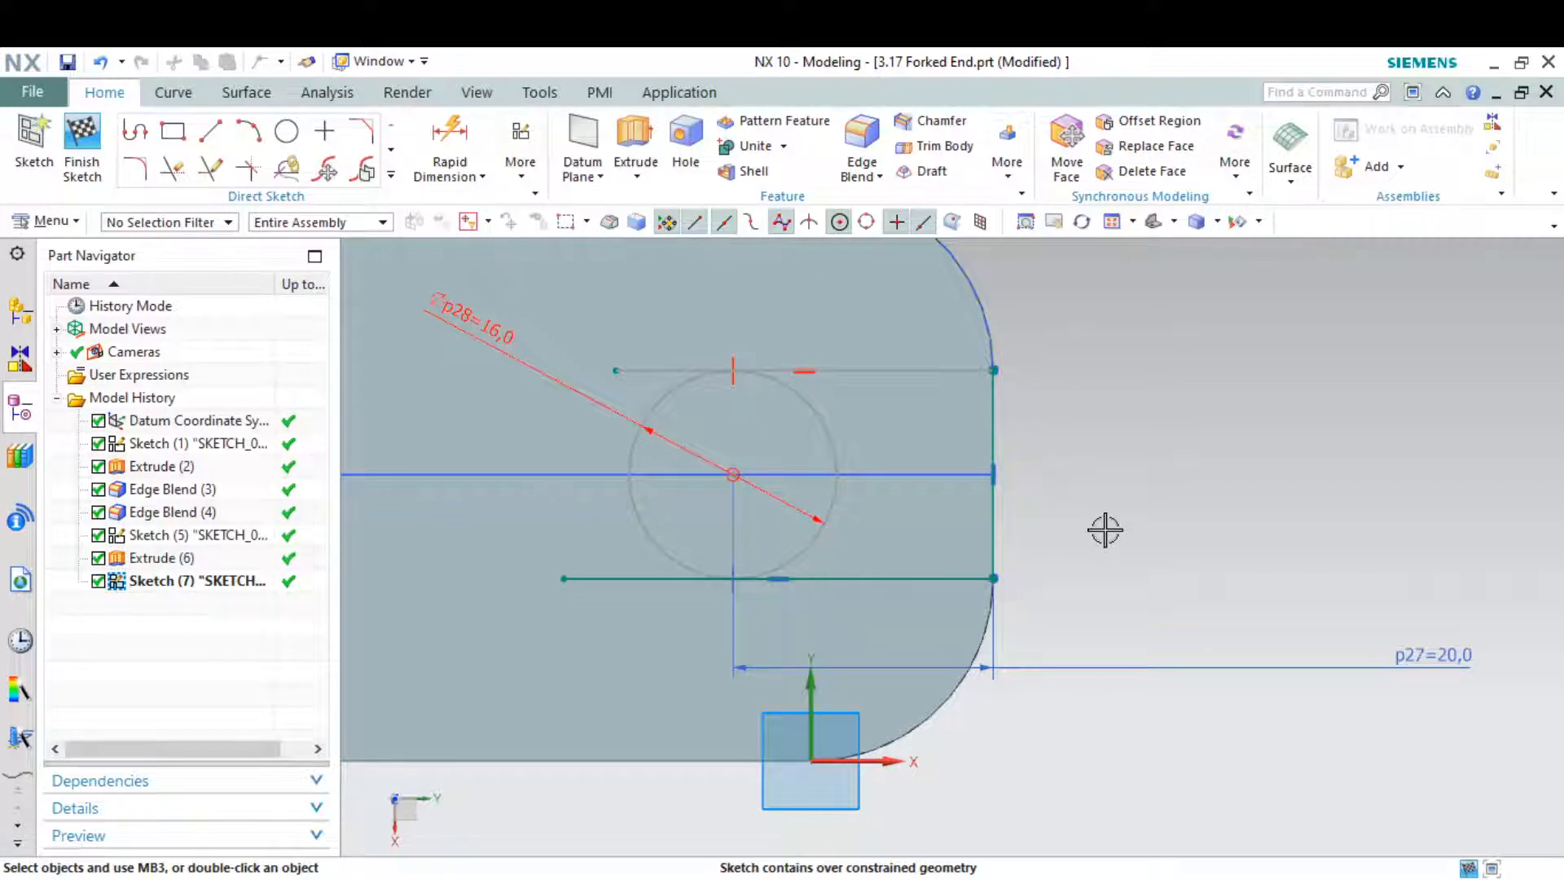
key("ctrl+z")
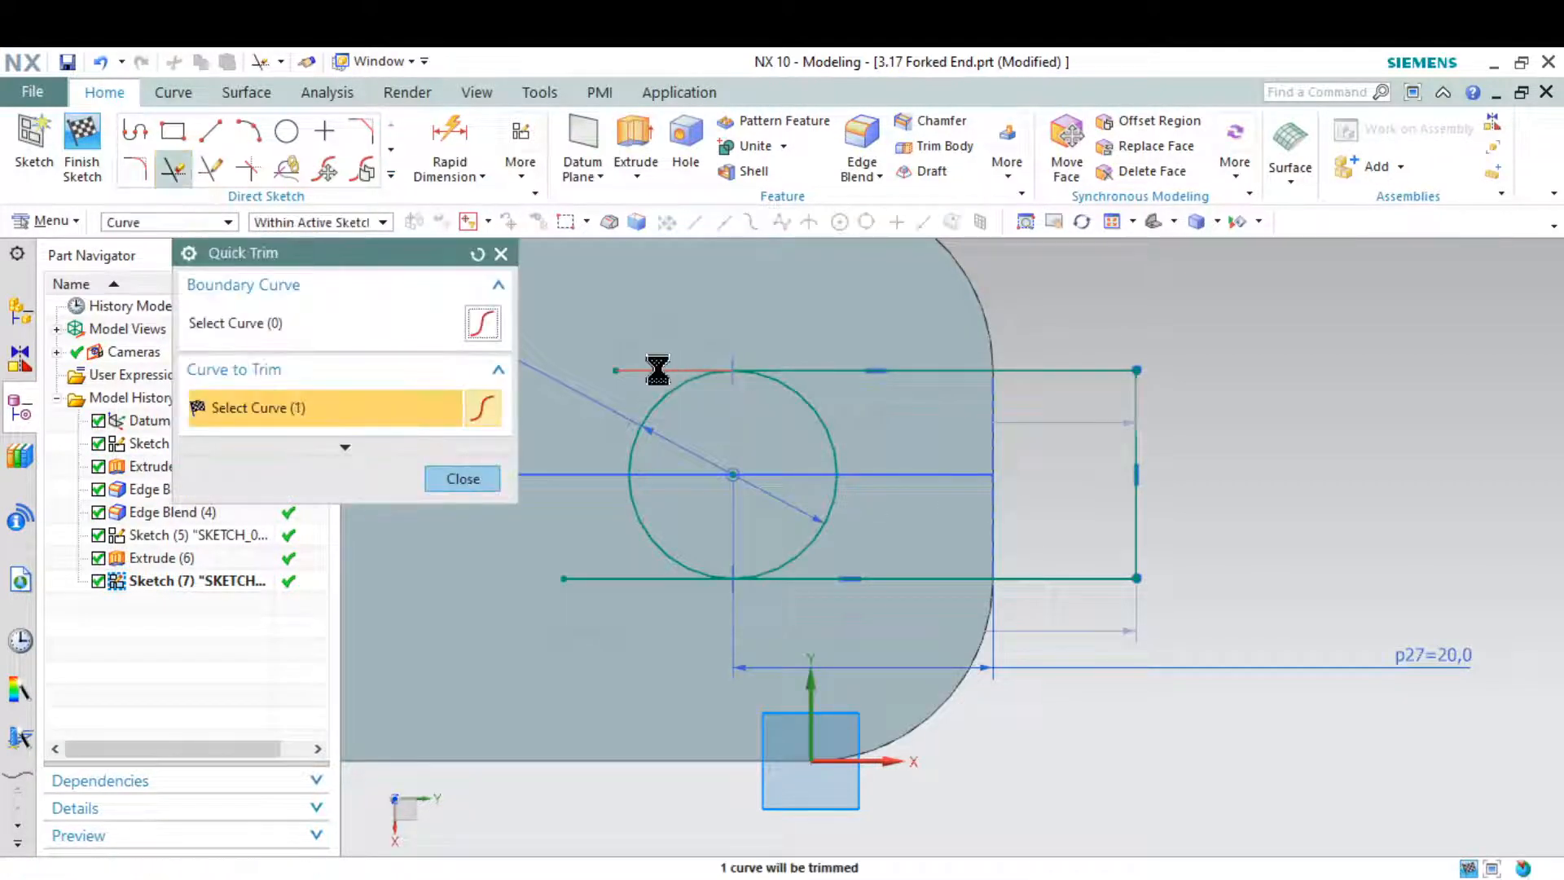
Trim both tangent lines' overhangs beyond the circle and the circle's inner half to leave a closed slot outline, and finish the sketch
left_click(625, 579)
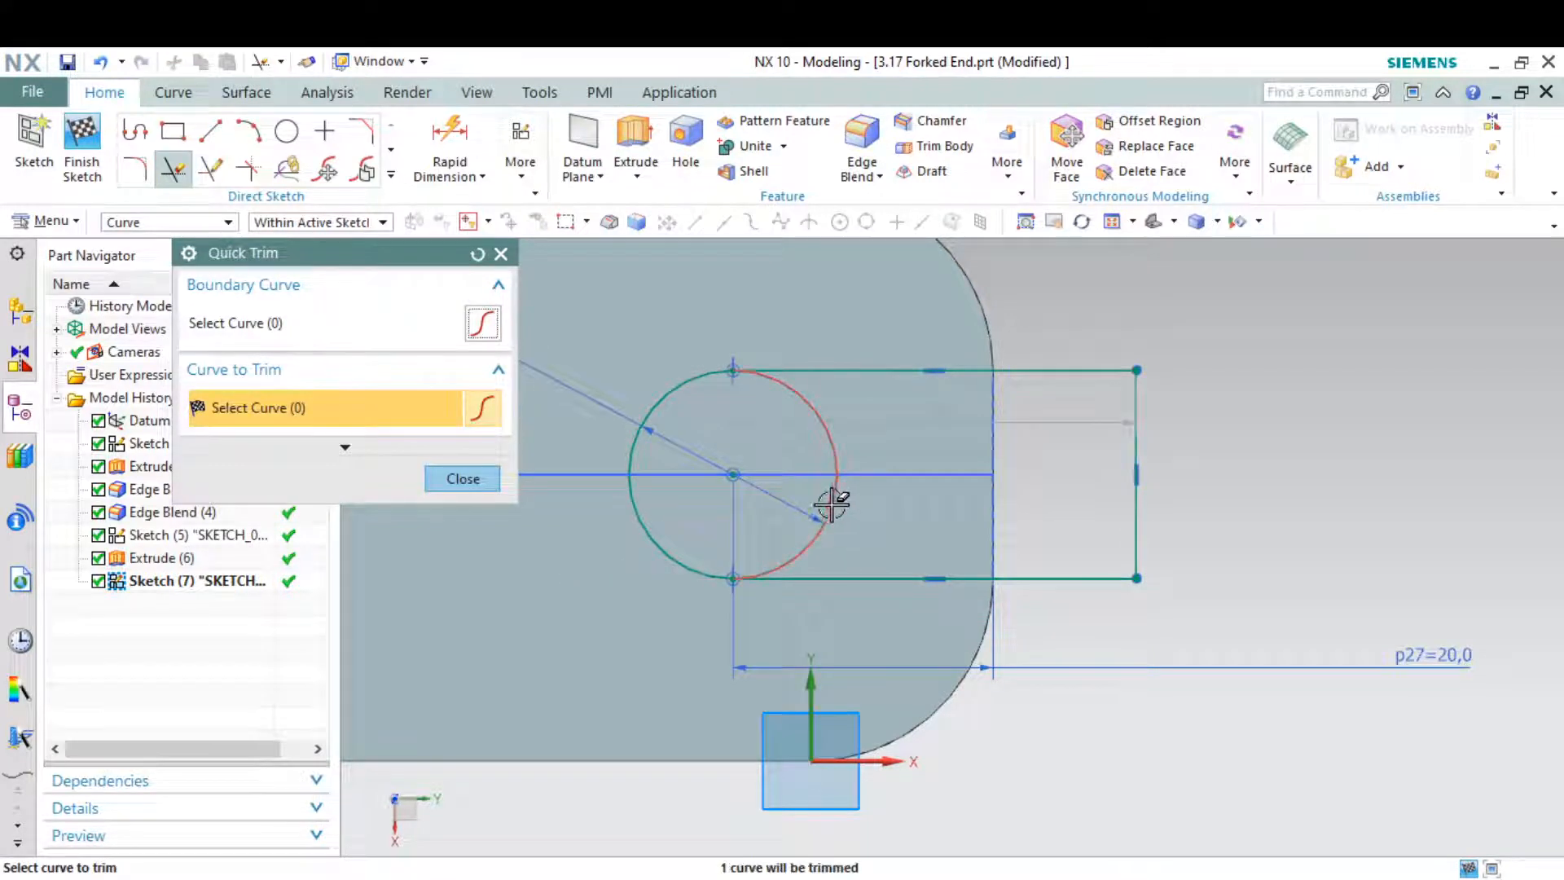
left_click(832, 505)
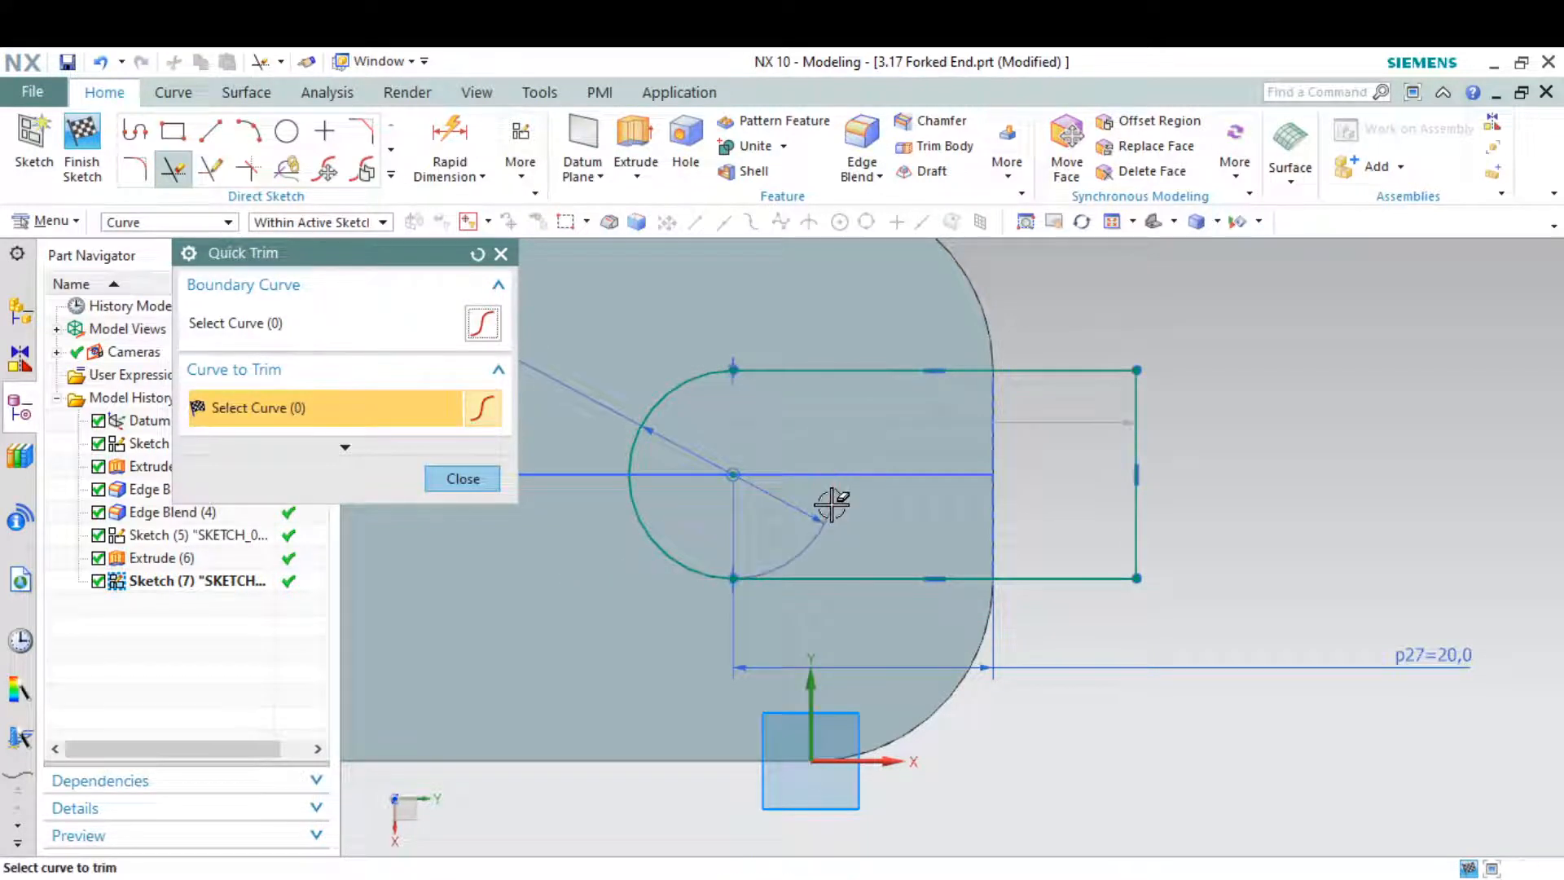
middle_click(622, 345)
left_click(86, 129)
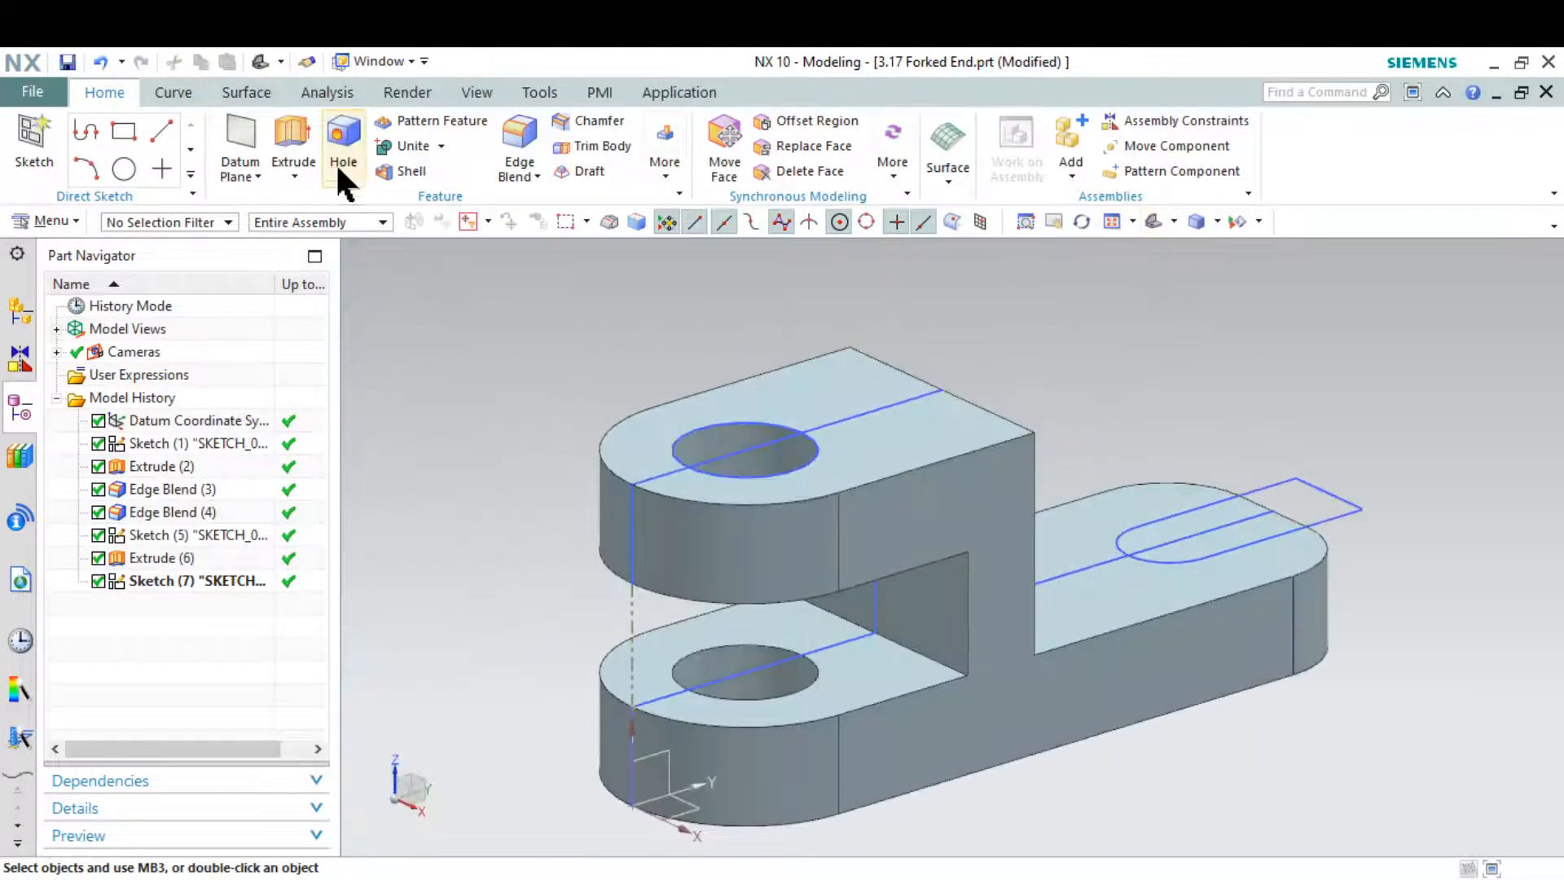
Extrude the slot profile 22 mm downward through the low base section, subtracting it from the body
left_click(293, 137)
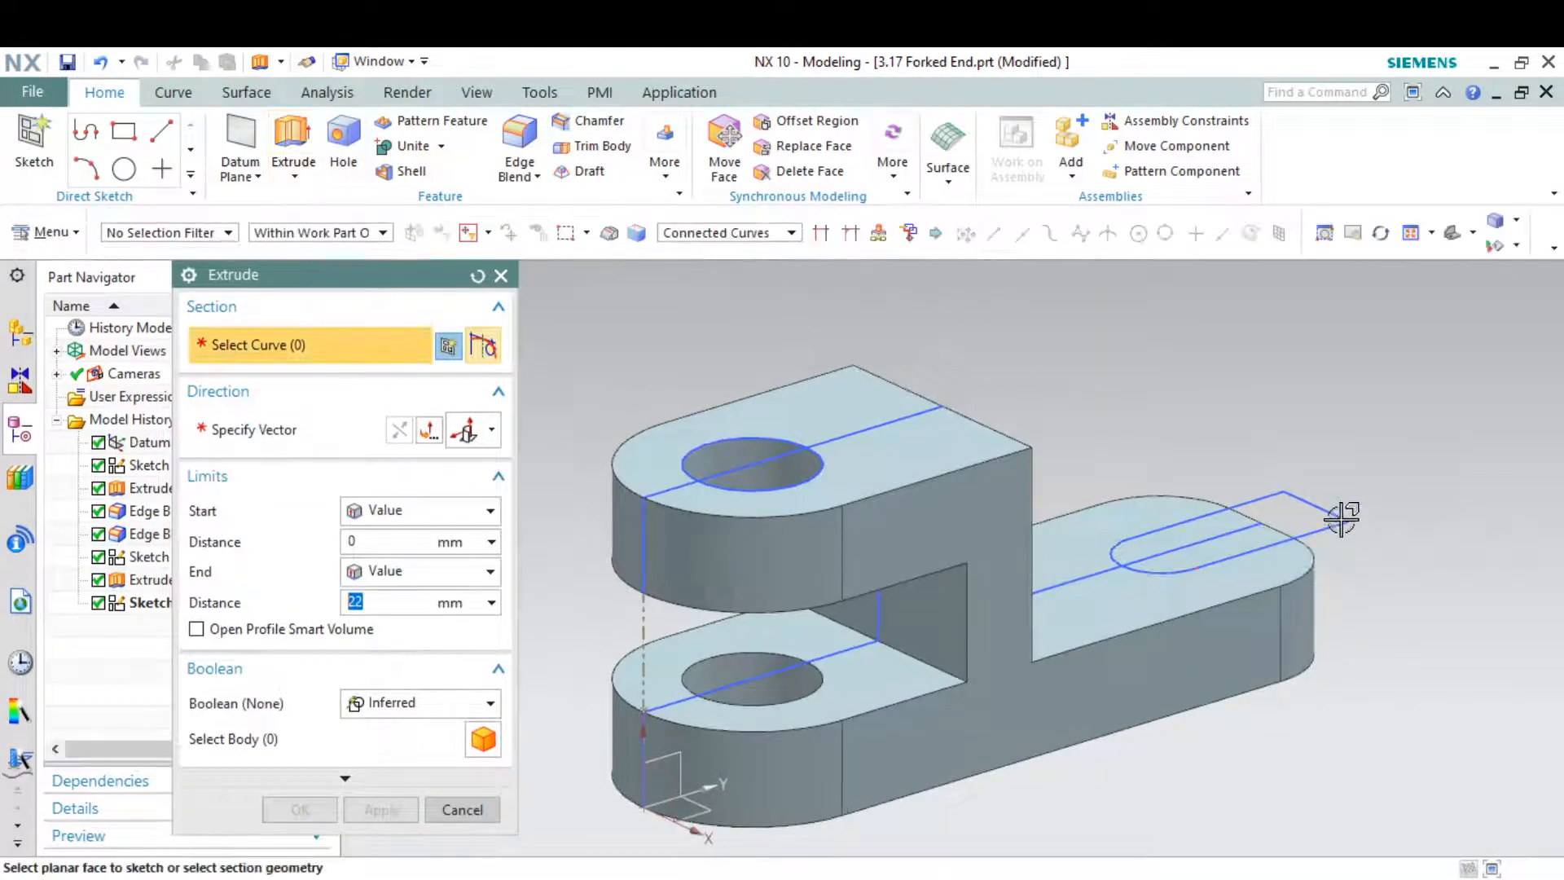
left_click(1334, 526)
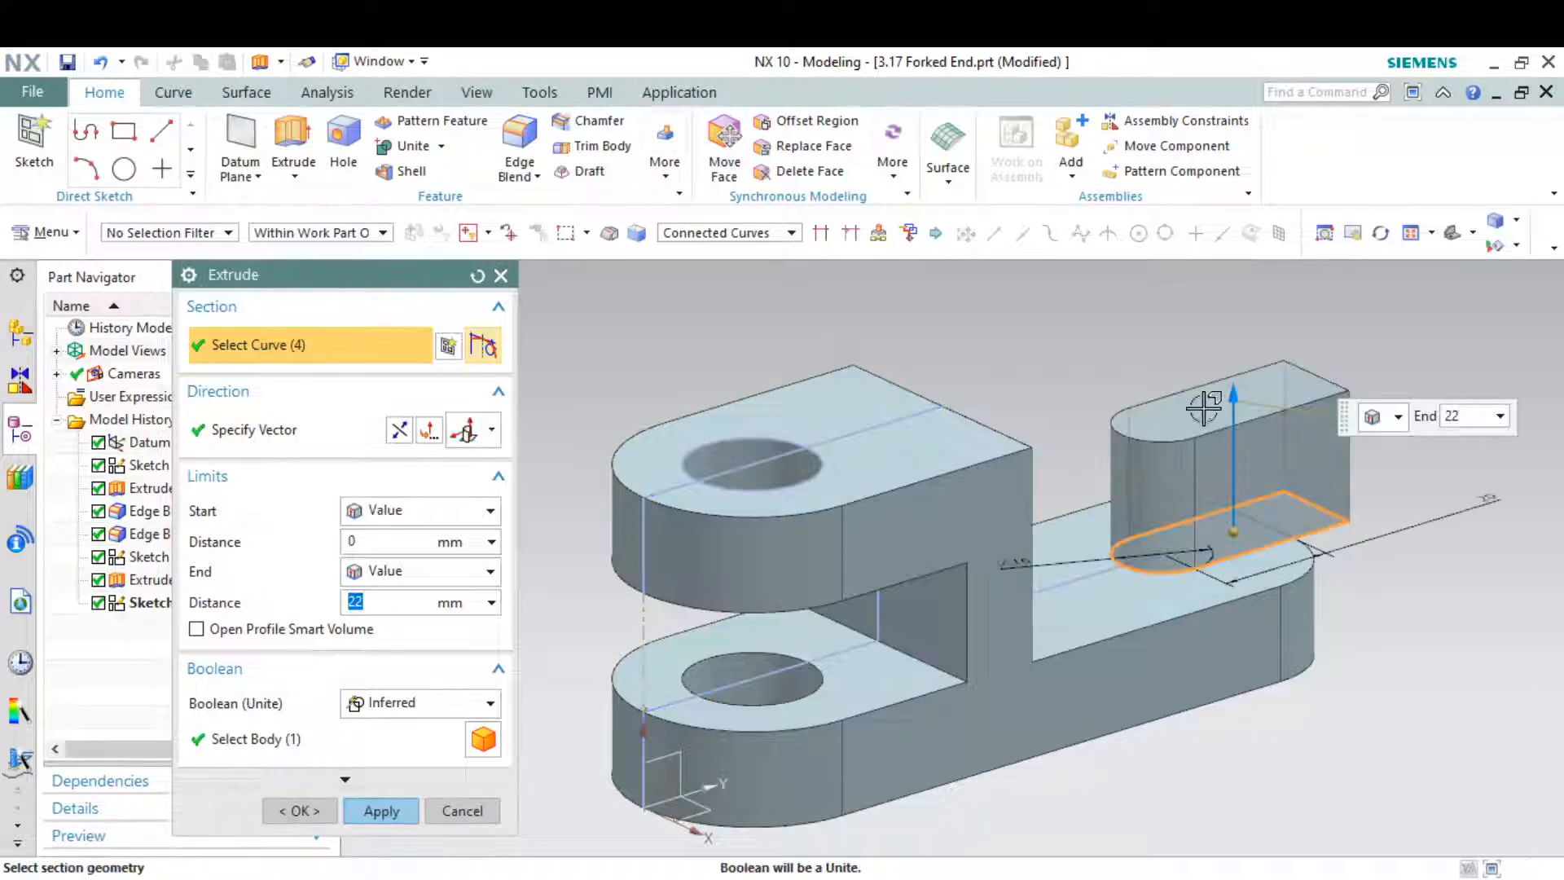
left_click(400, 428)
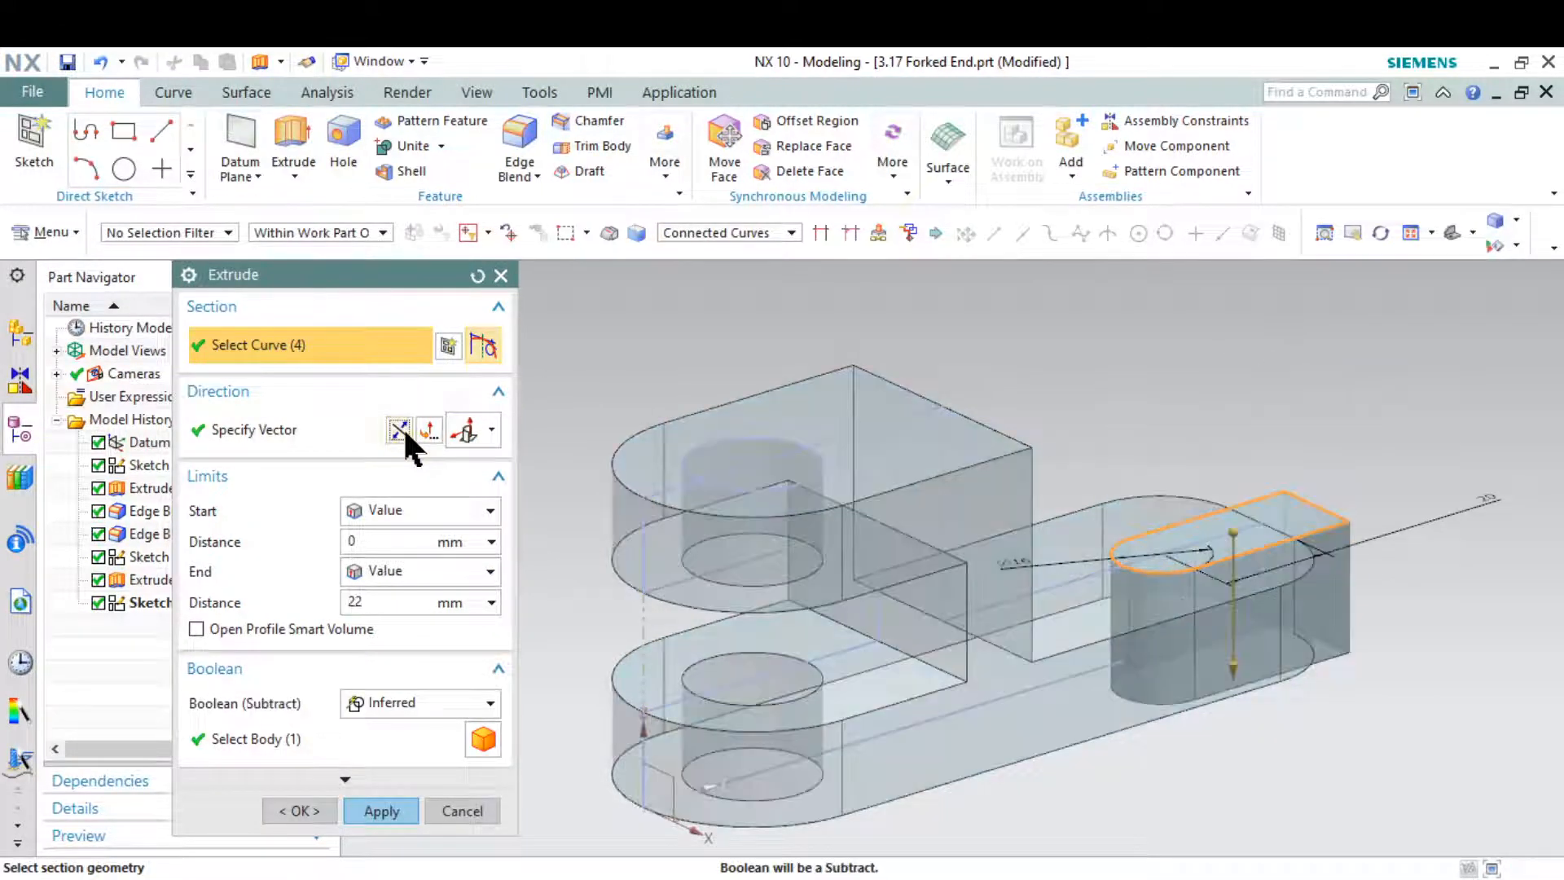
left_click(433, 694)
left_click(442, 771)
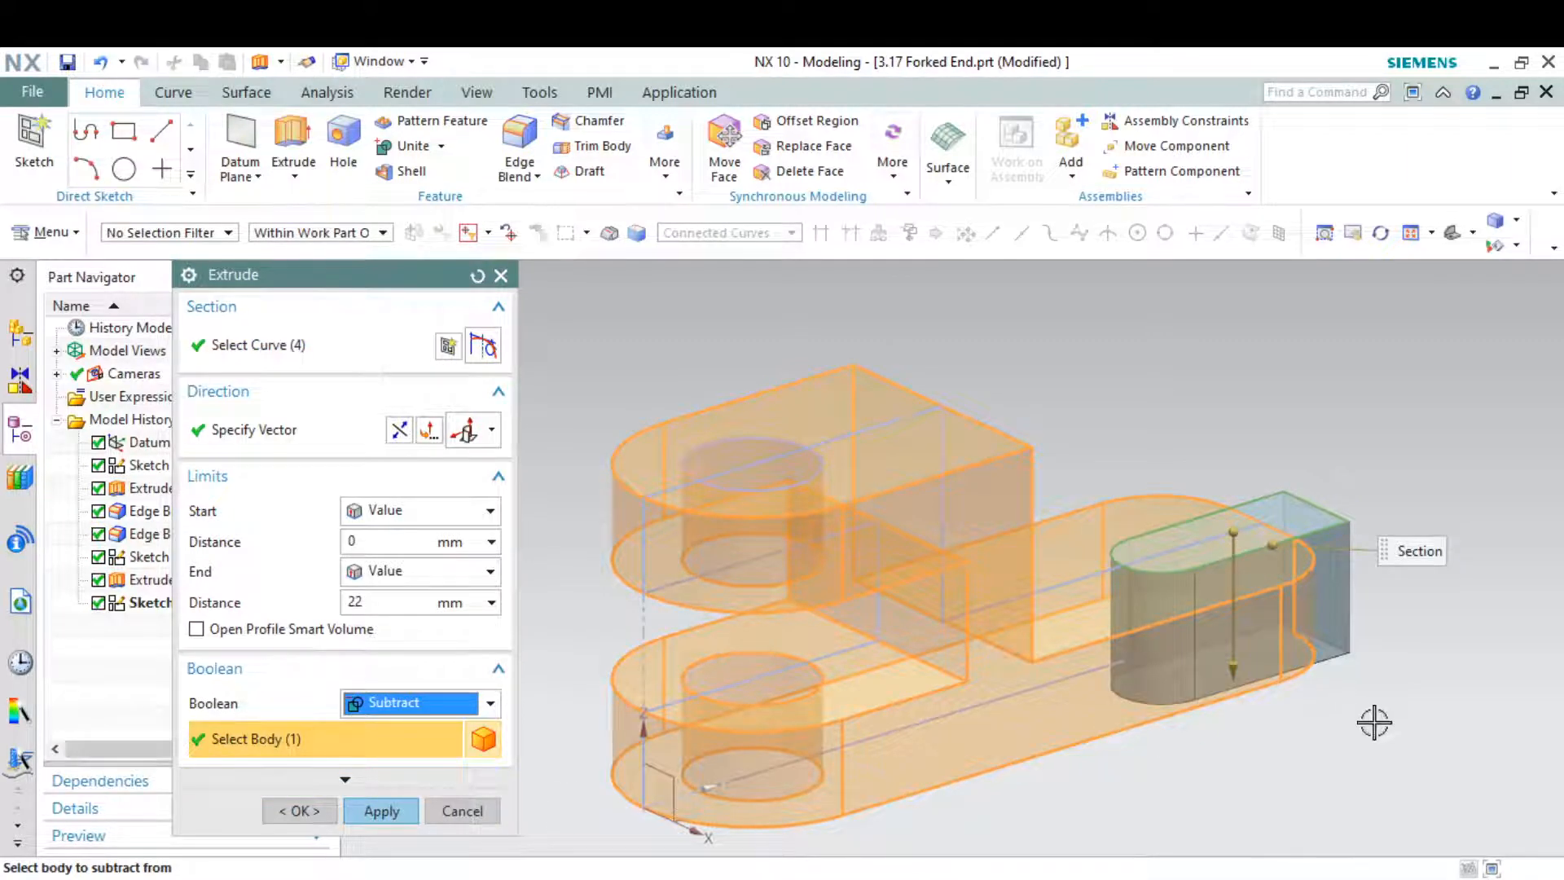
middle_click_drag(1374, 722, 623, 800)
left_click(394, 812)
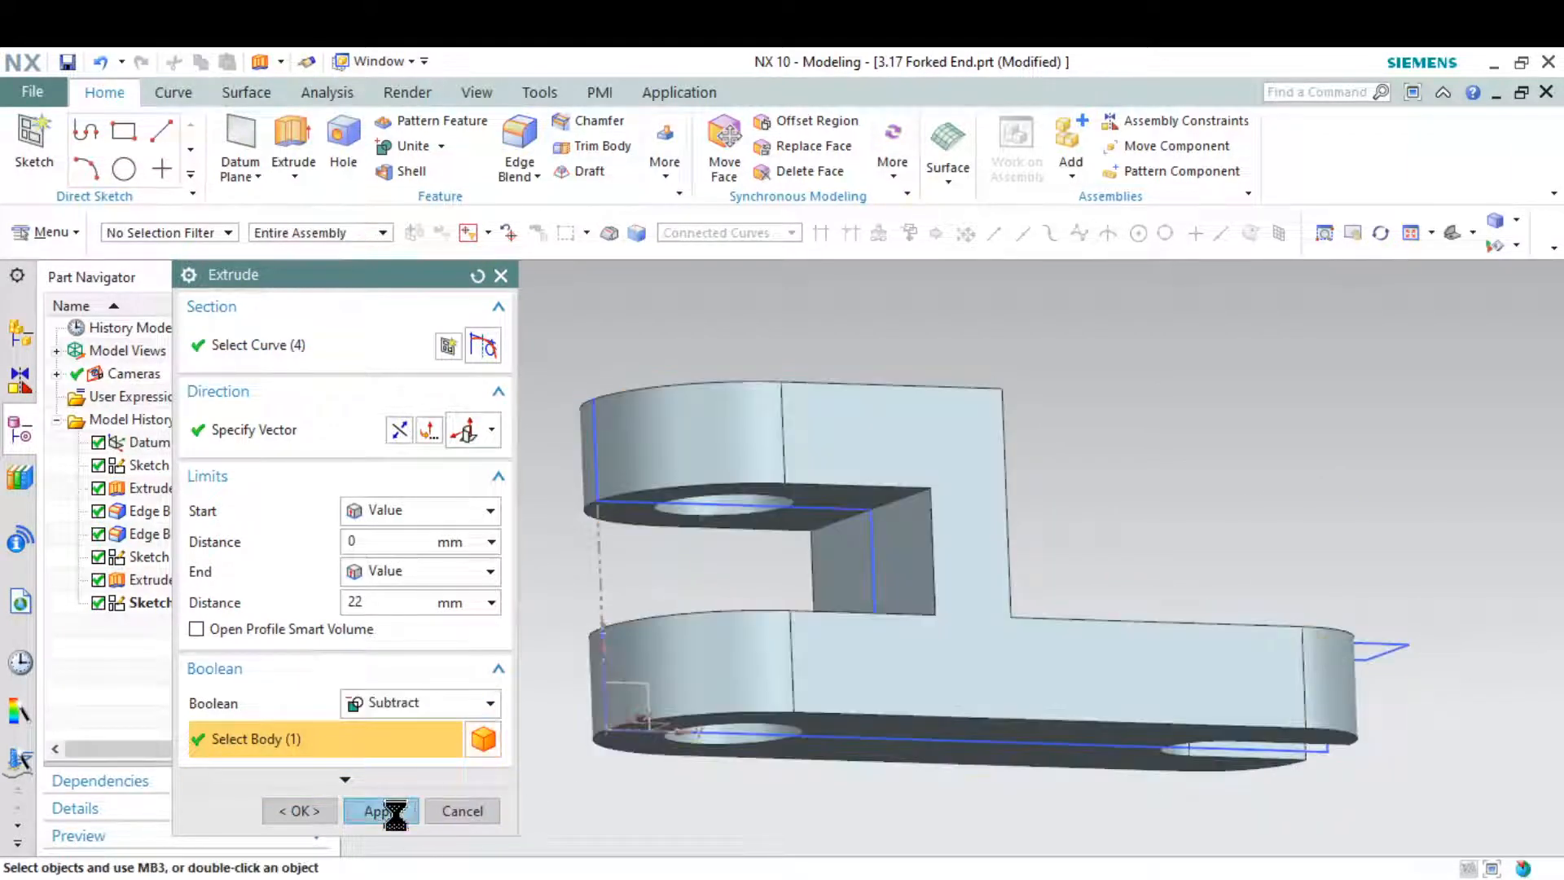
left_click(464, 812)
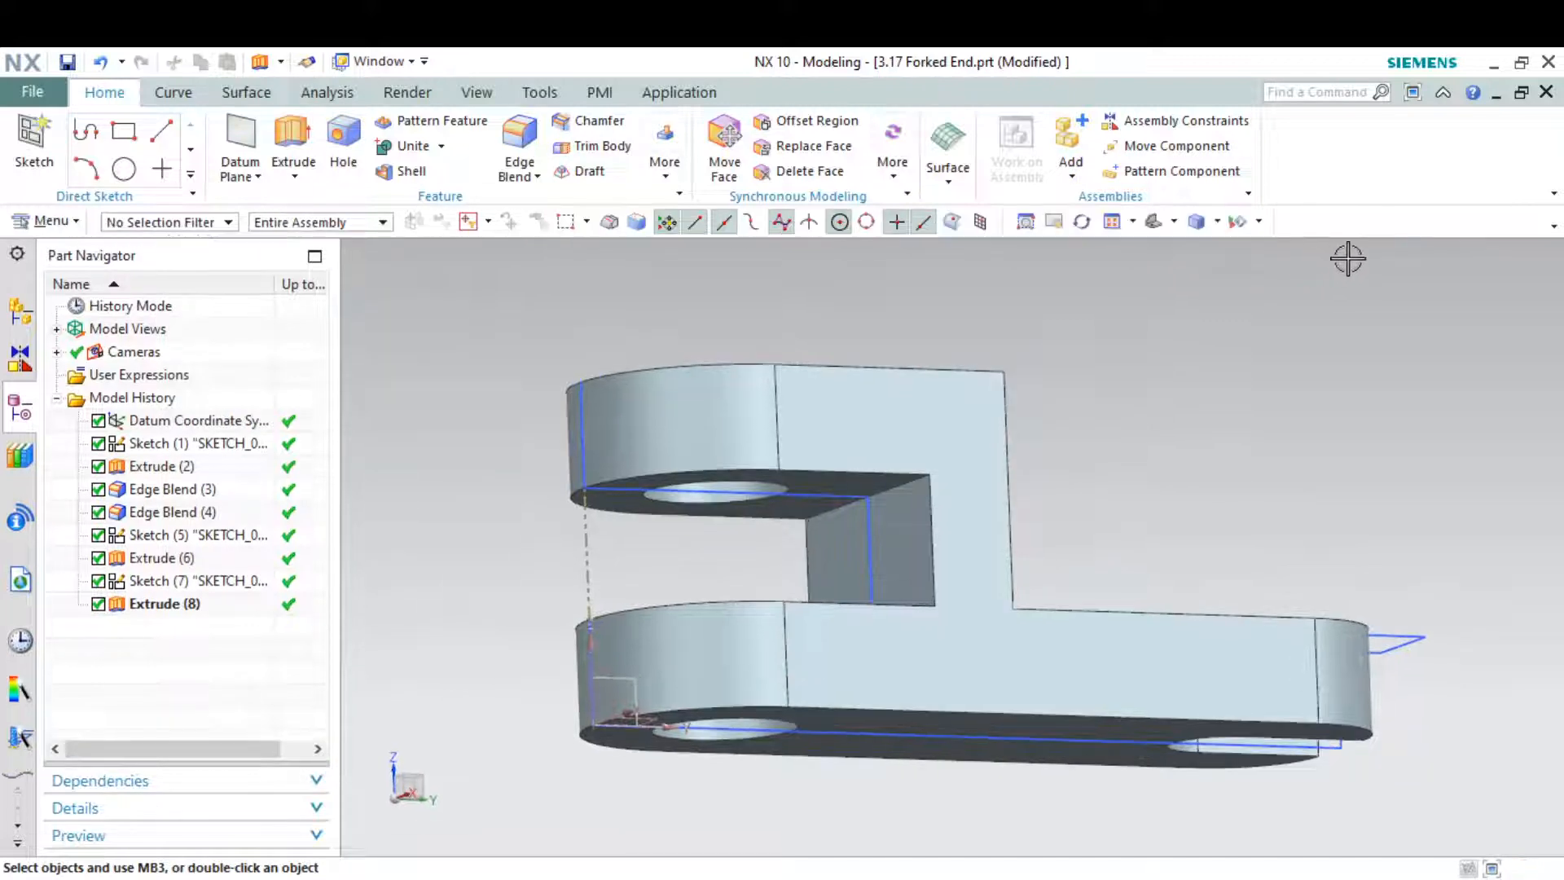
Show the bracket in an isometric view and hide all sketches and datums, keeping the bodies displayed
left_click(1152, 222)
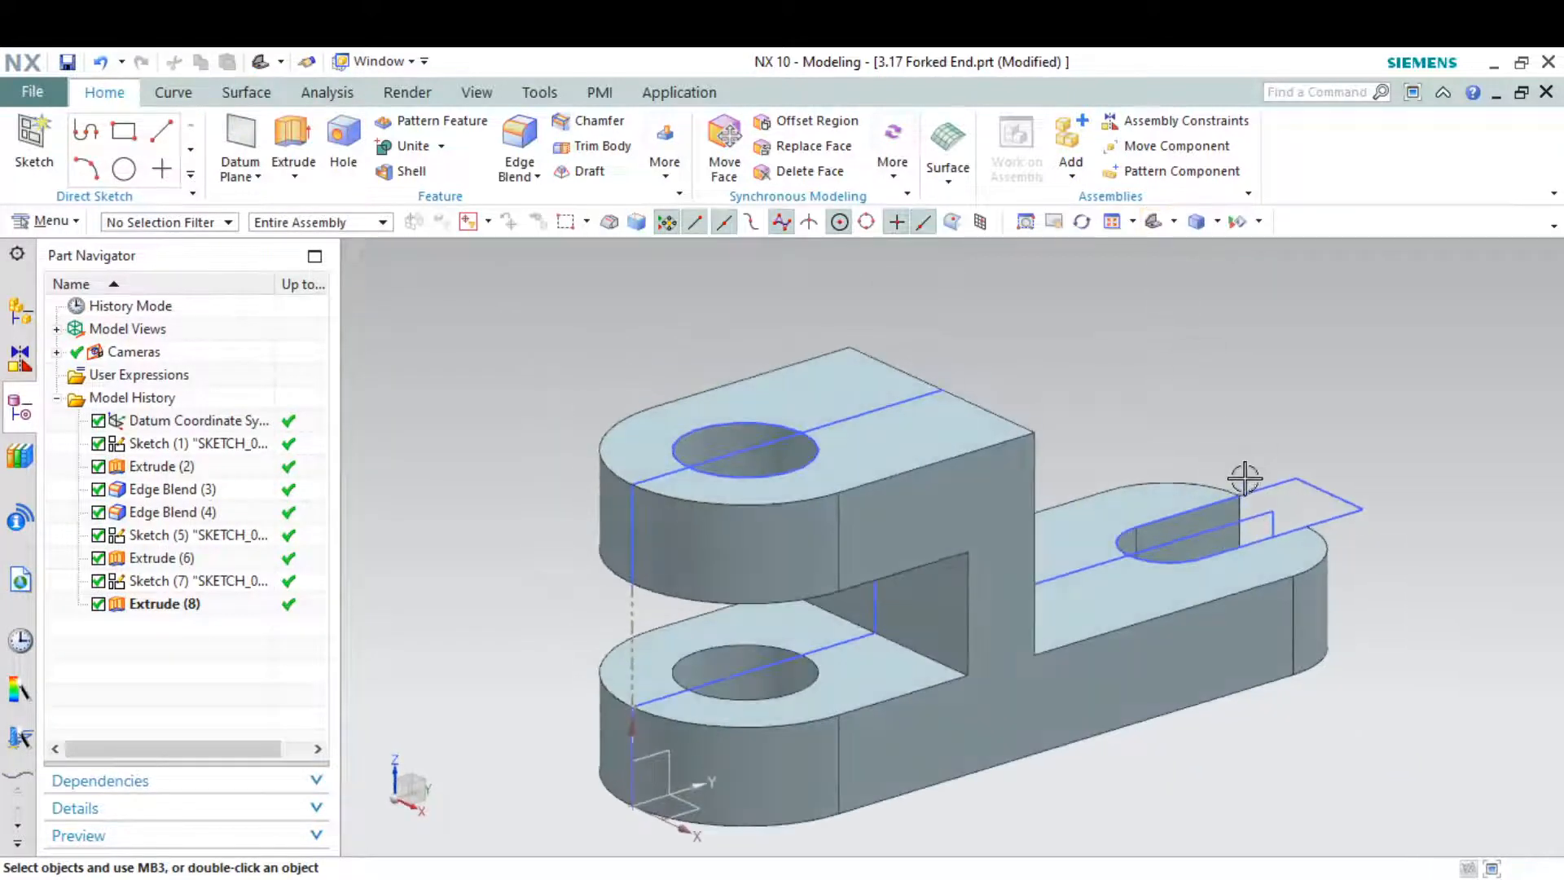
left_click(475, 86)
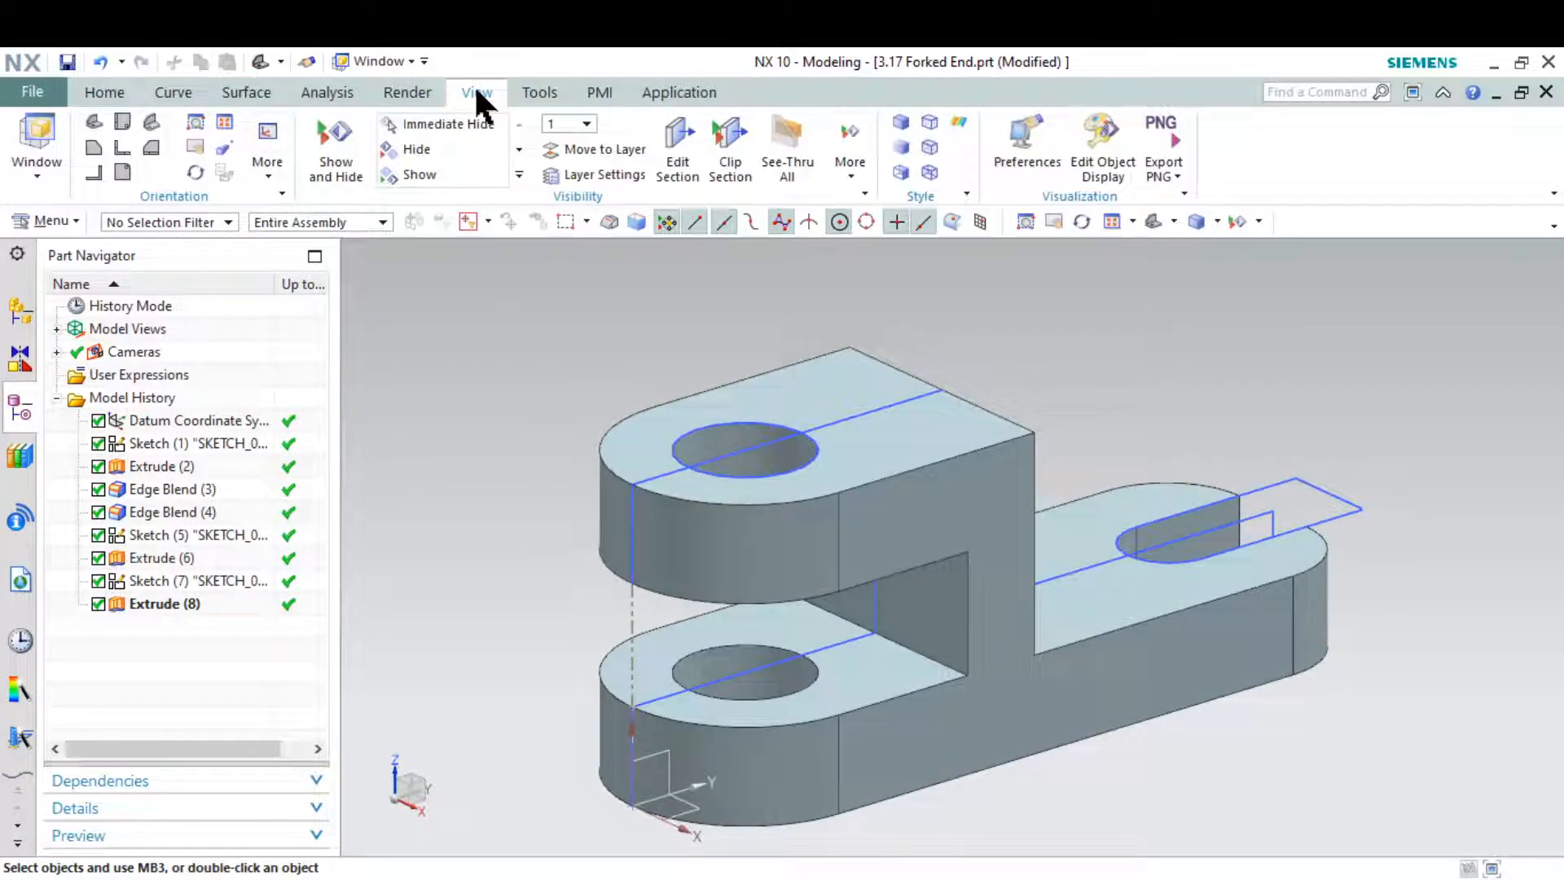
left_click(333, 143)
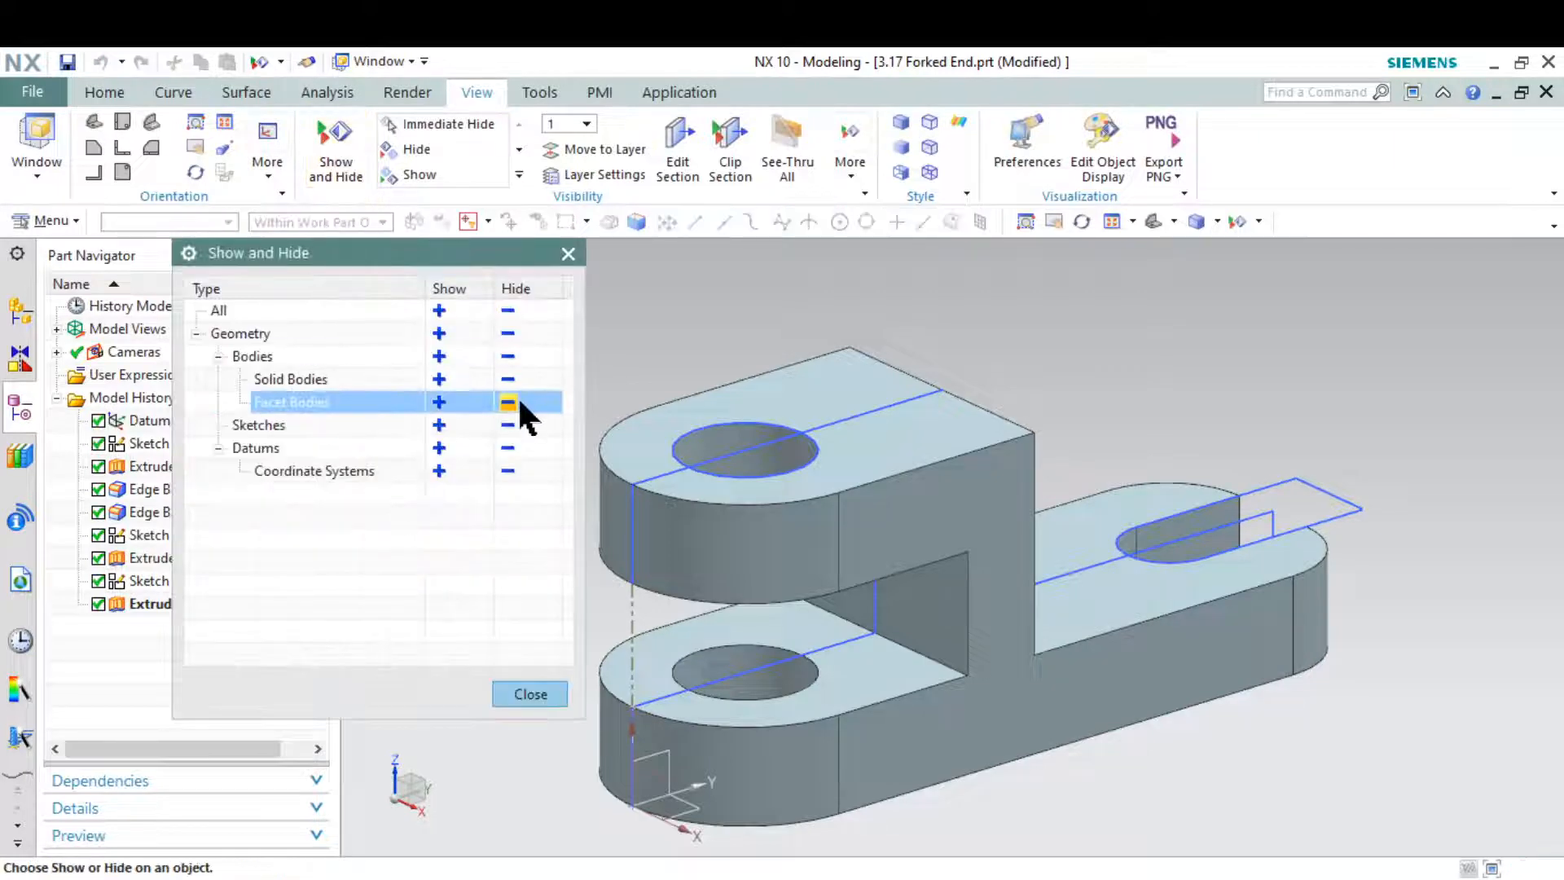
left_click(516, 357)
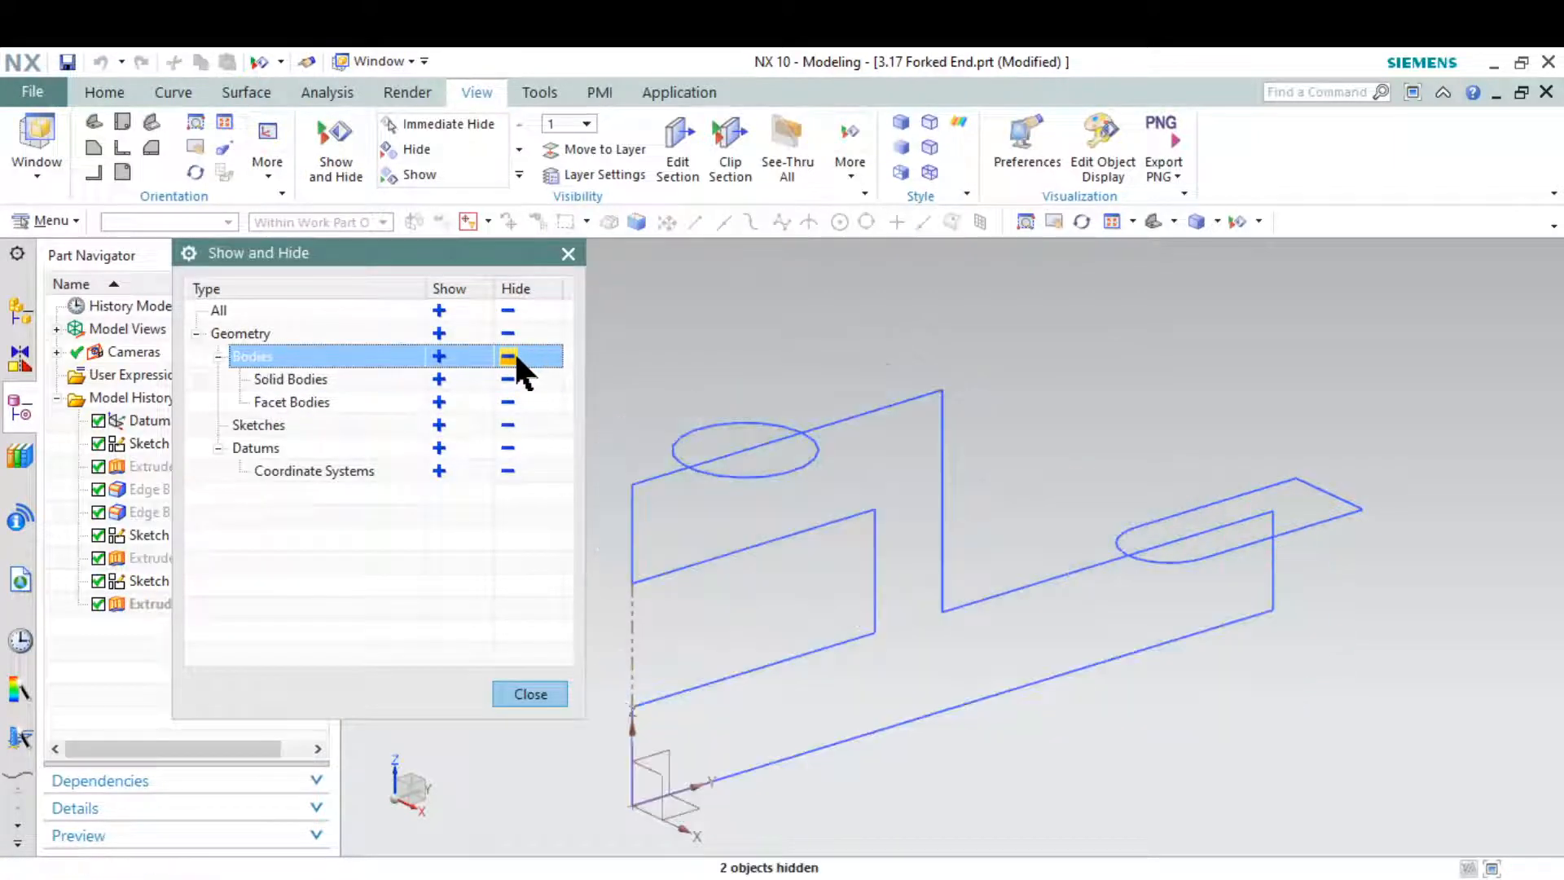
left_click(441, 354)
left_click(508, 425)
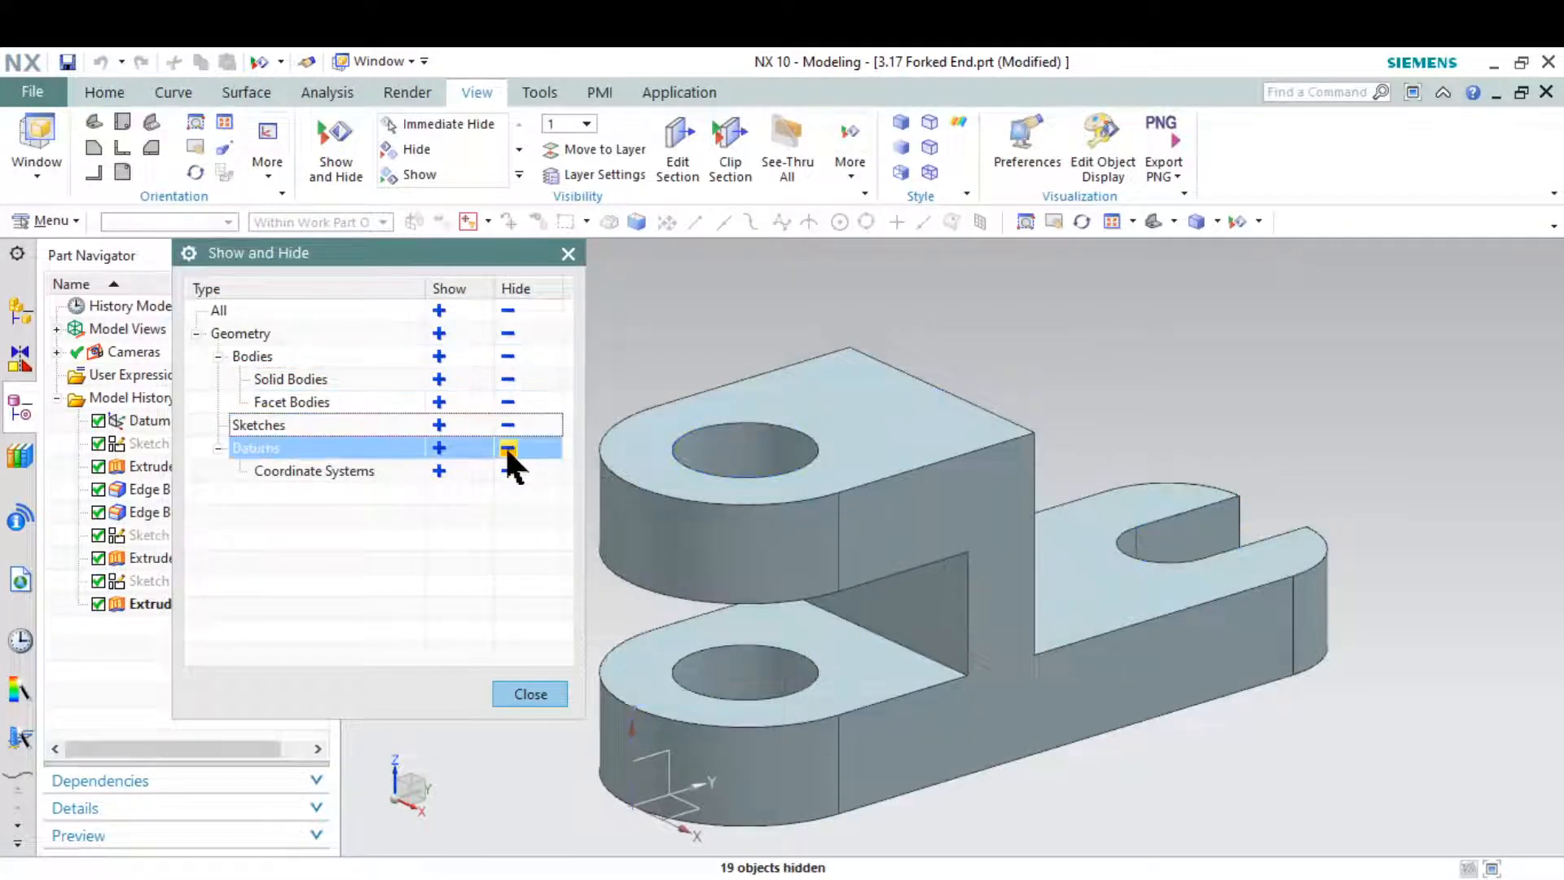
left_click(508, 448)
left_click(568, 253)
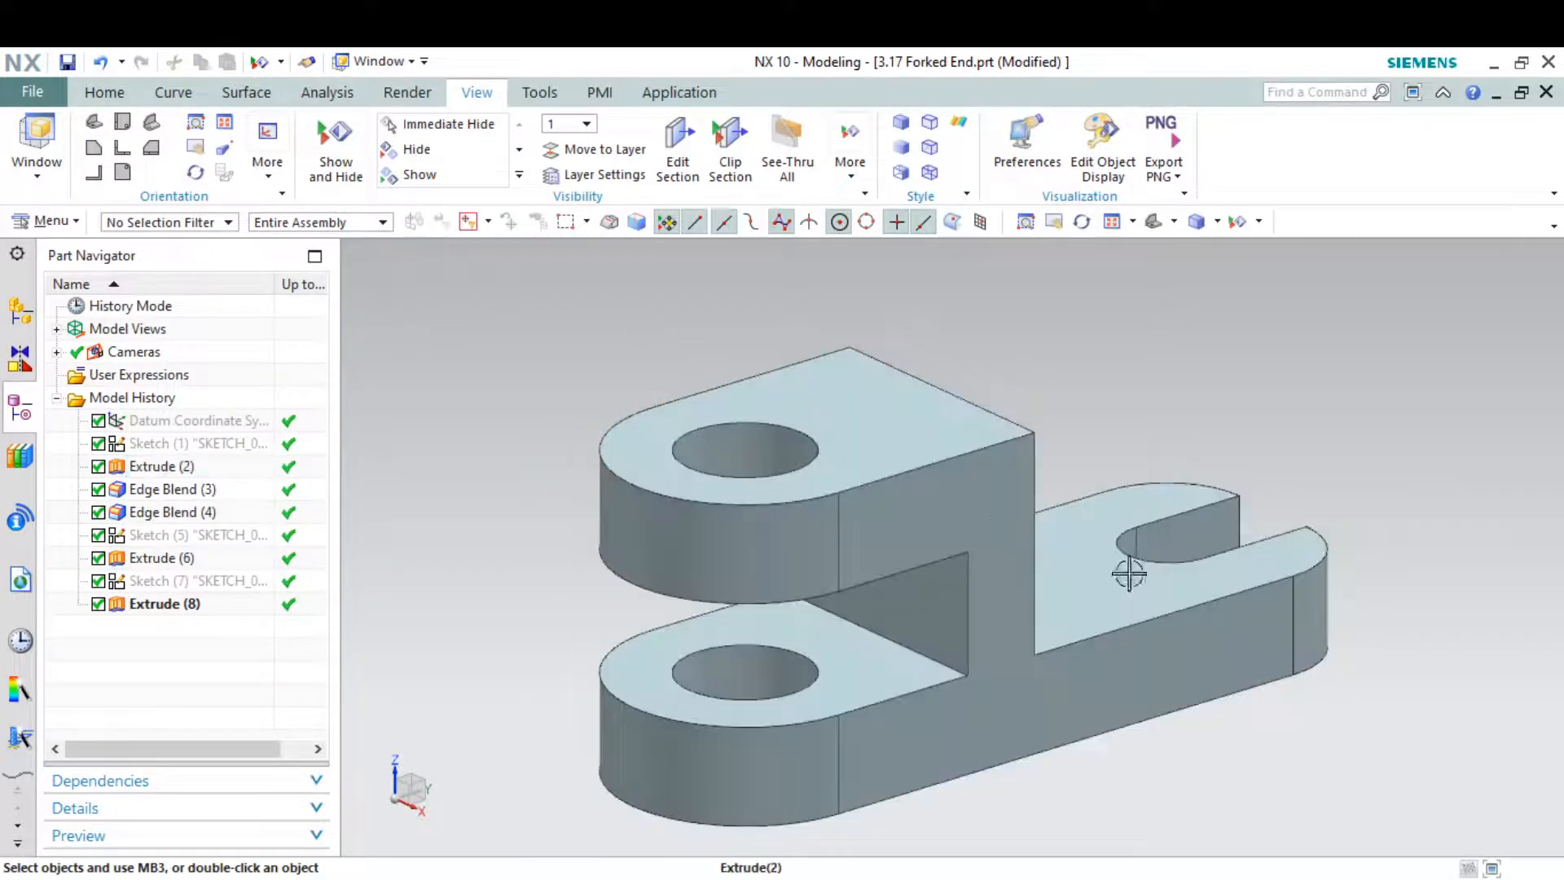